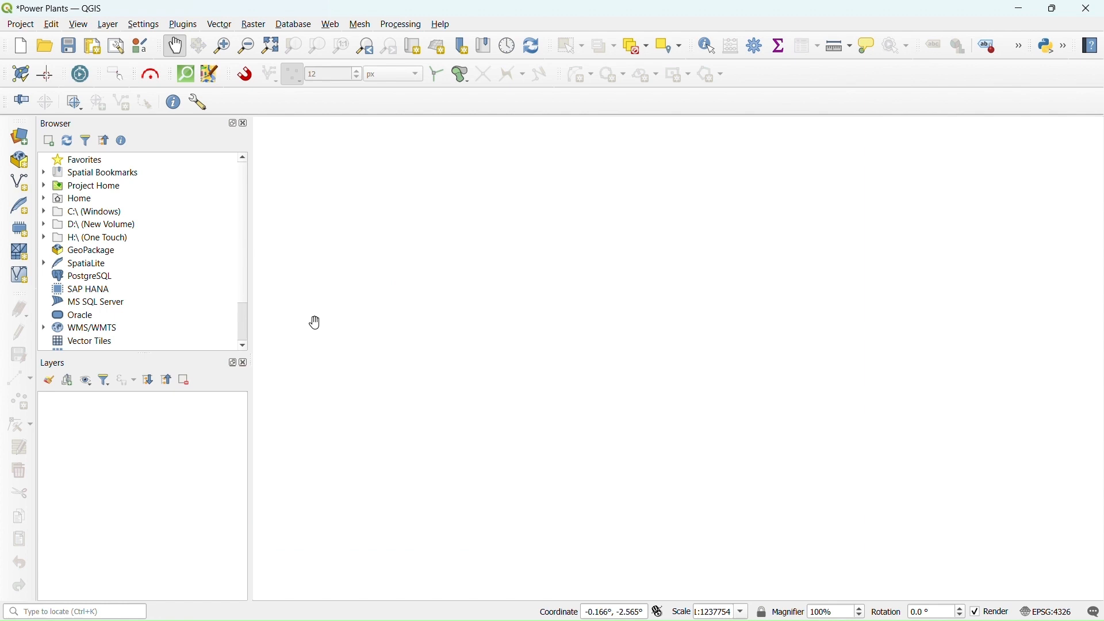
Load World_power_plant.csv from the Project (Power plants) folder as the source of a new delimited text layer
left_click(108, 25)
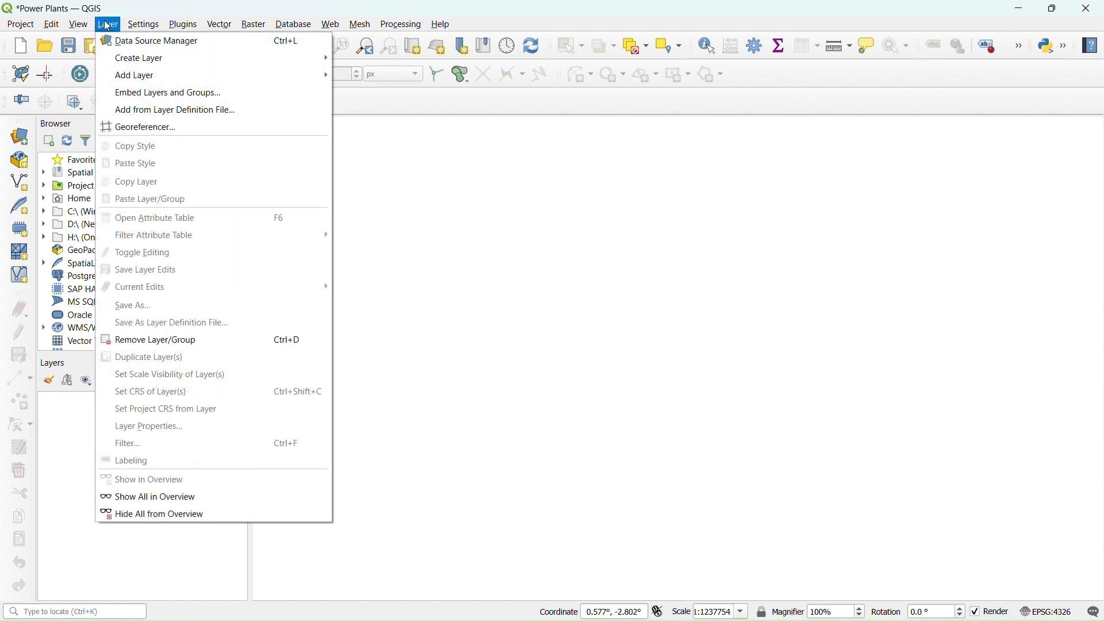
mouse_move(161, 77)
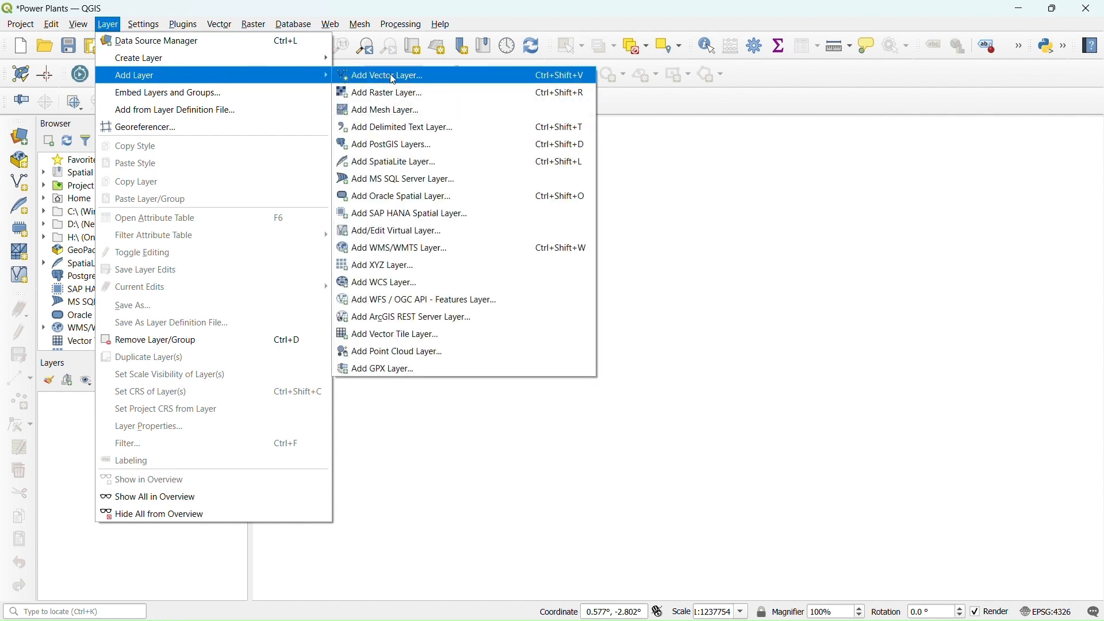
left_click(410, 127)
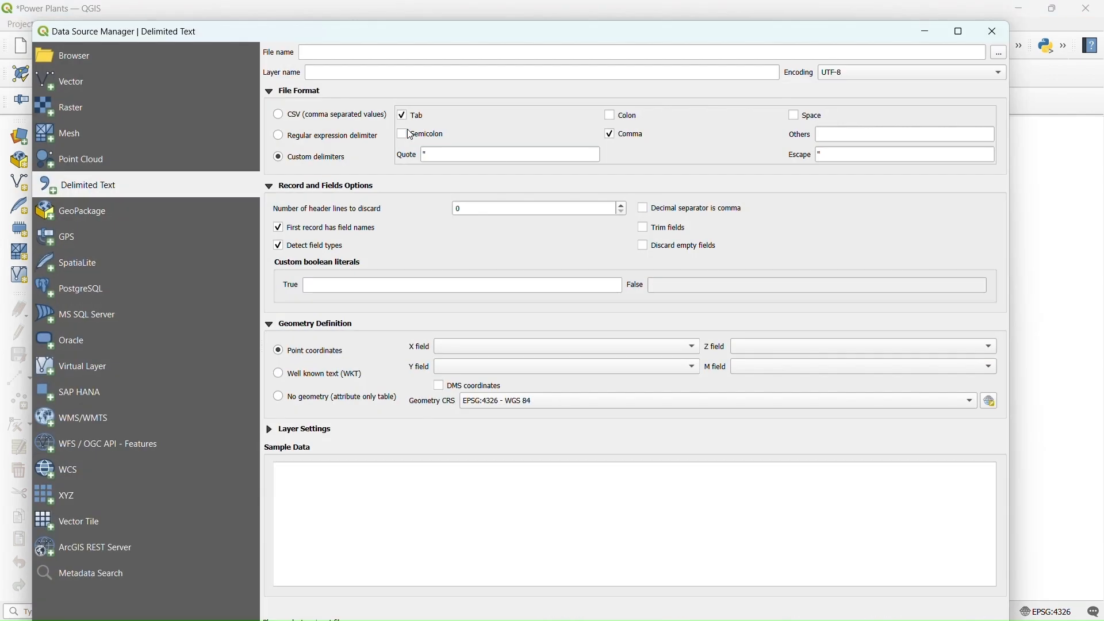
left_click(1001, 52)
left_click(256, 160)
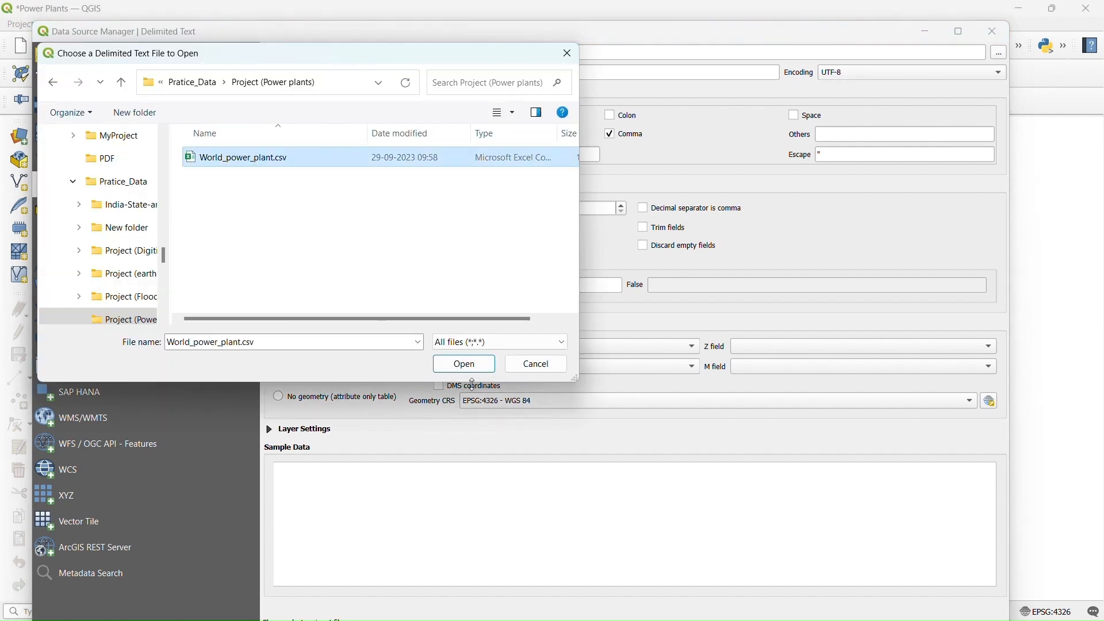
left_click(478, 366)
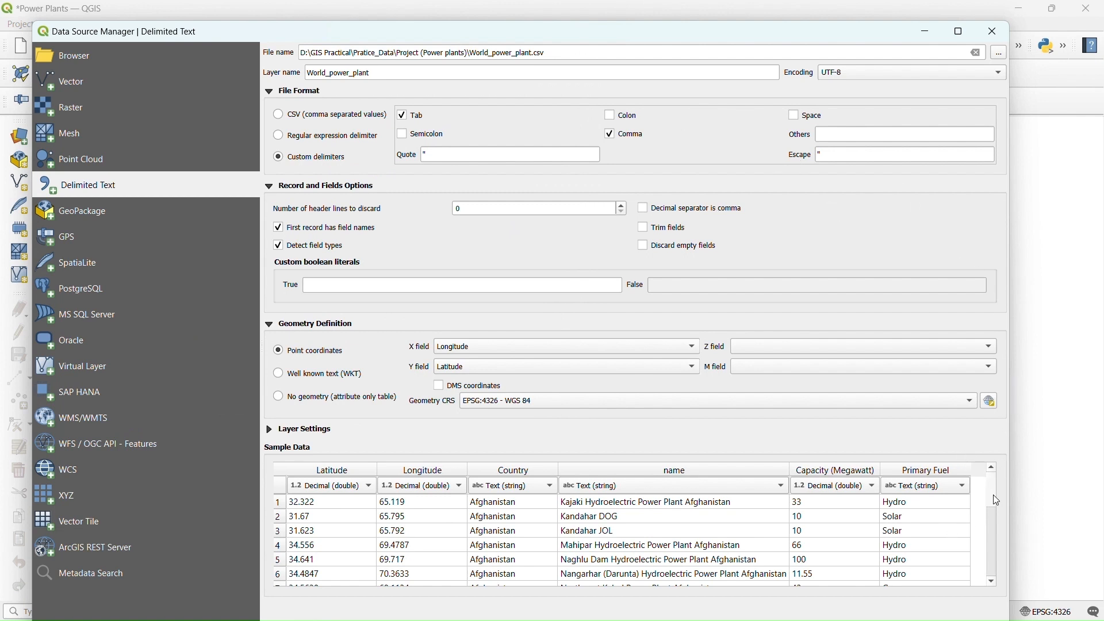
Keep Capacity (Megawatt) as decimal and Primary Fuel as text, and add the power plant points to the map
left_click(871, 486)
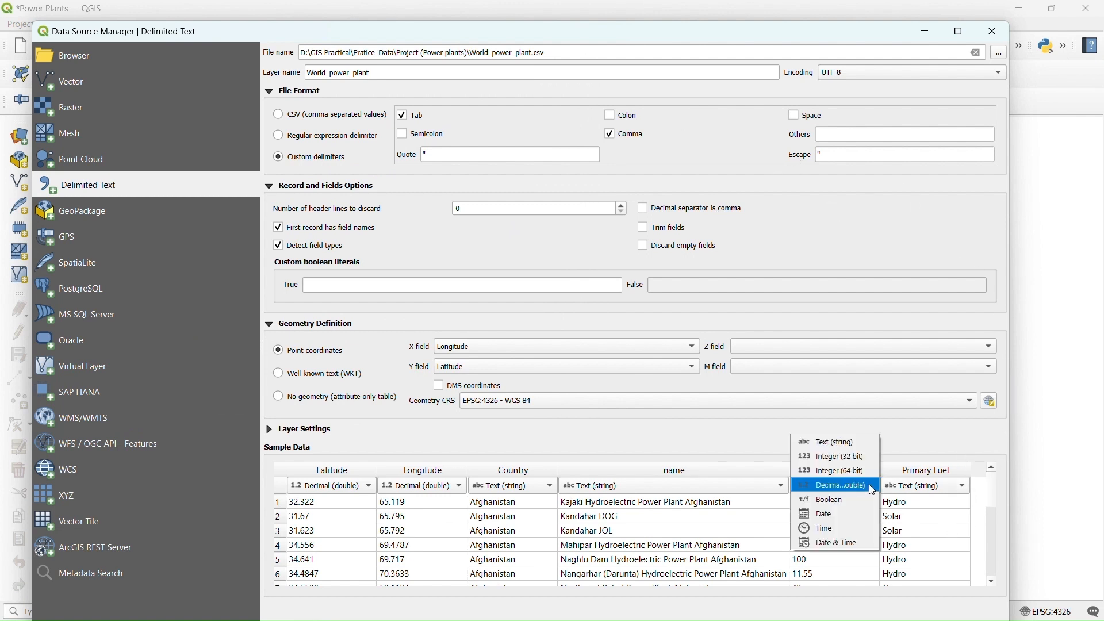
left_click(870, 485)
left_click(964, 489)
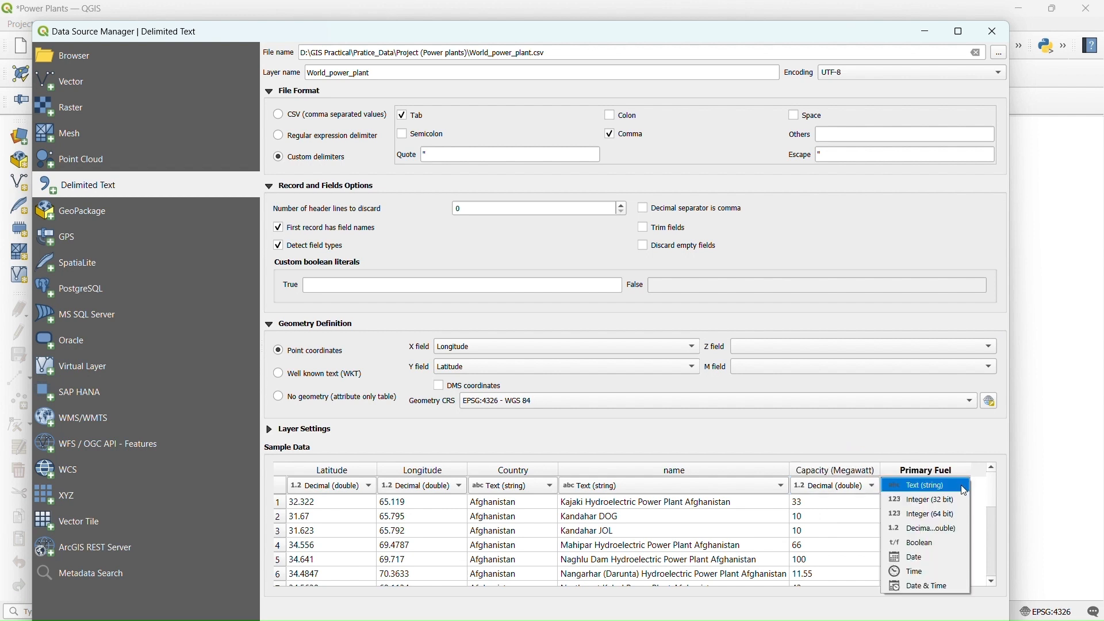
left_click(964, 489)
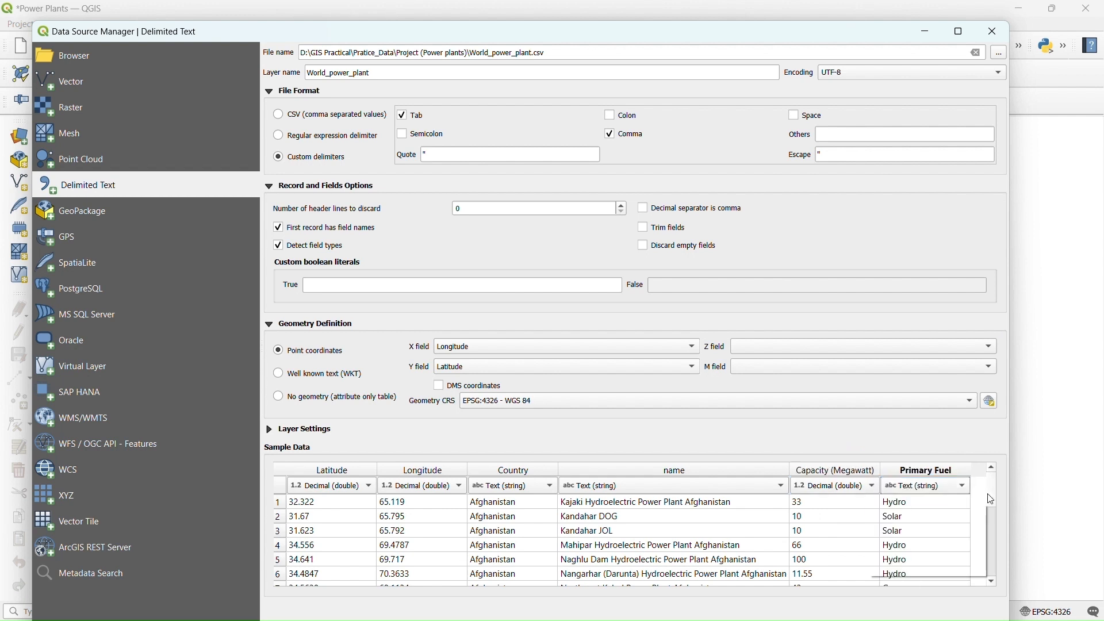
left_click_drag(992, 499, 989, 506)
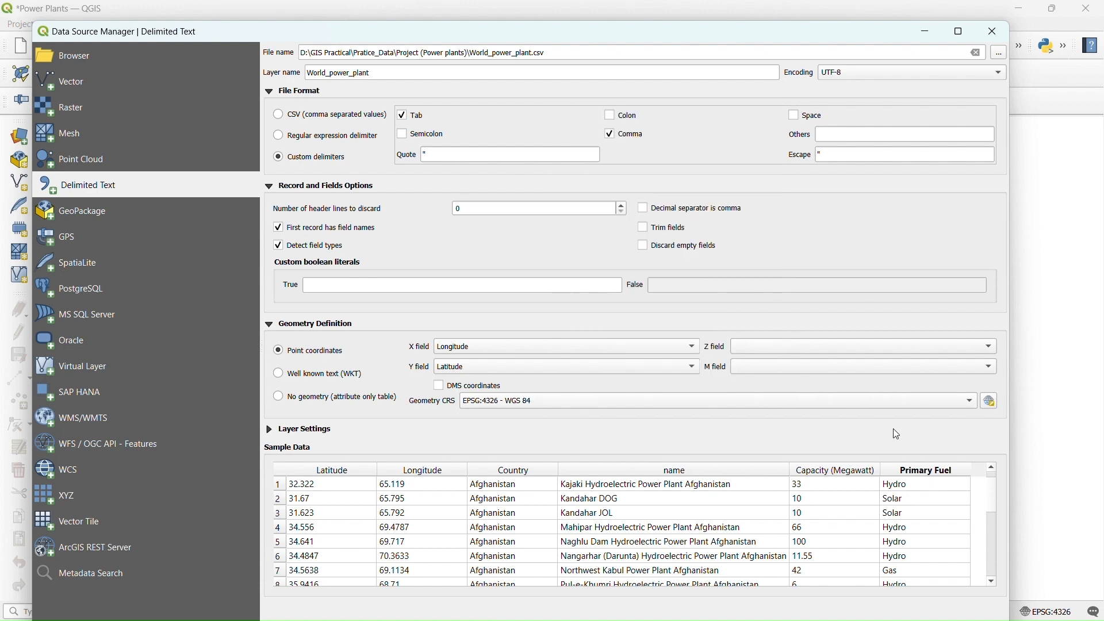
left_click_drag(883, 38, 876, 18)
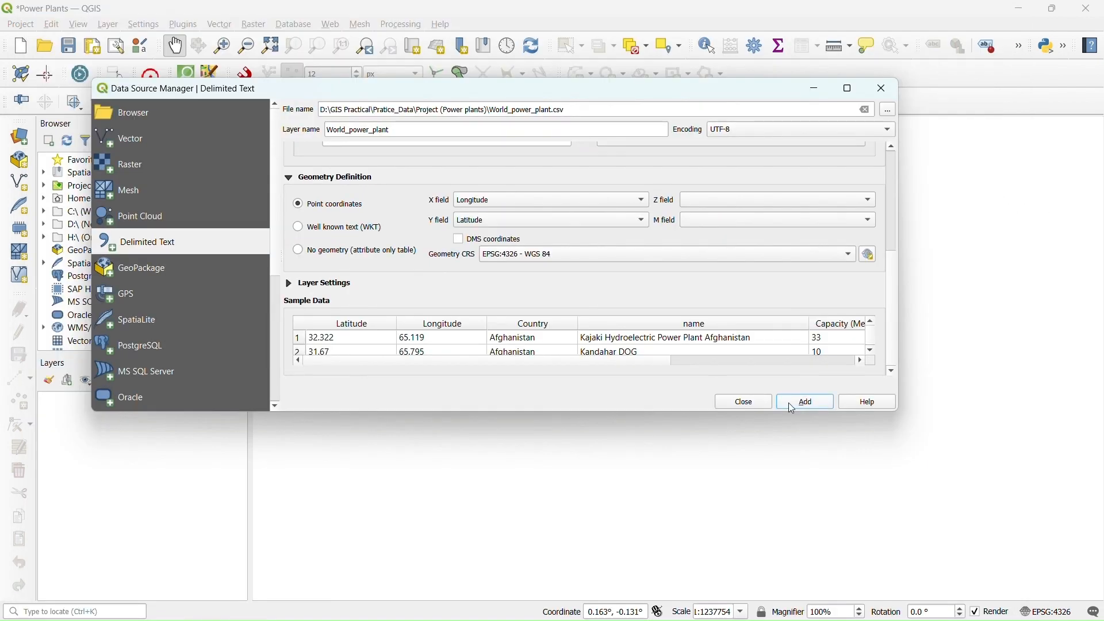
left_click(804, 400)
left_click(741, 400)
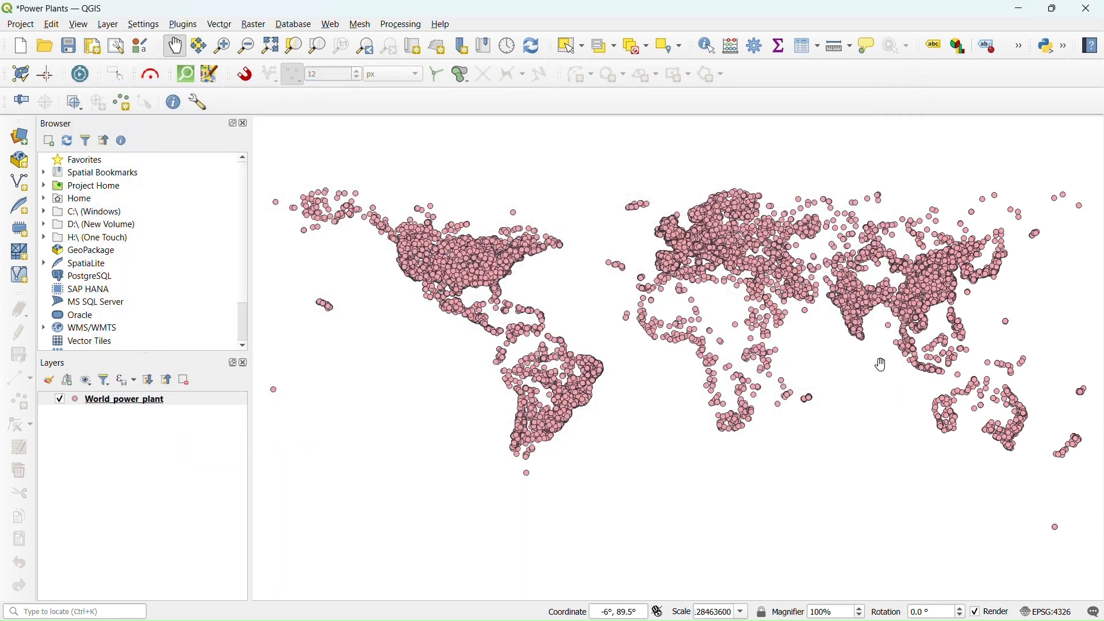
Examine the distribution of the power plant points over India and across the whole world
scroll(855, 286, "up", 3)
left_click_drag(968, 290, 870, 229)
left_click_drag(841, 403, 766, 371)
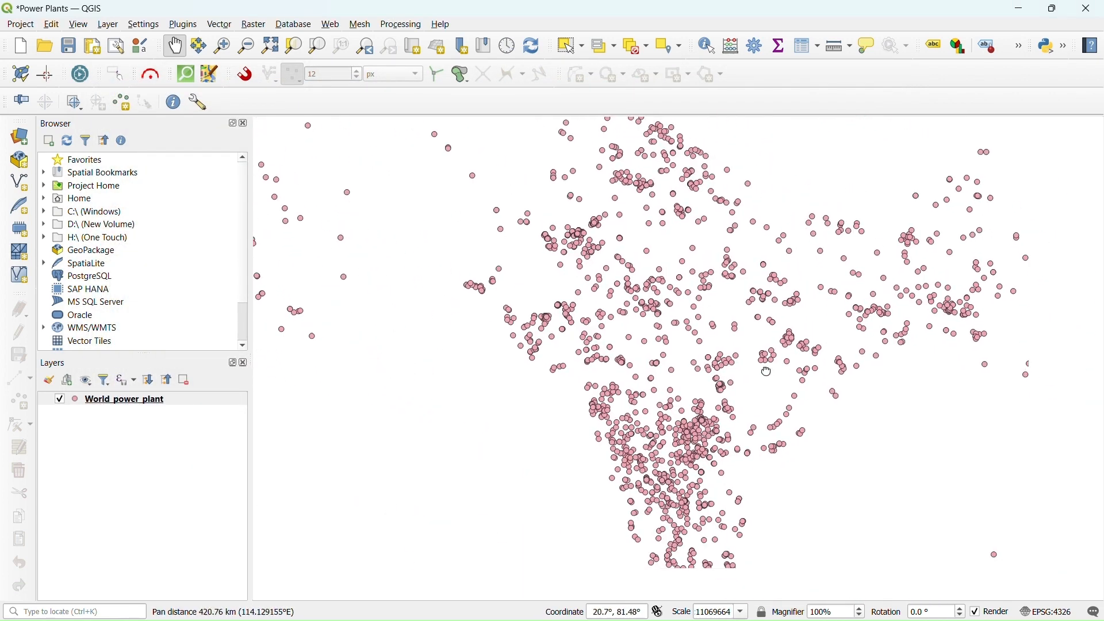
scroll(767, 372, "down", 2)
left_click_drag(747, 304, 840, 374)
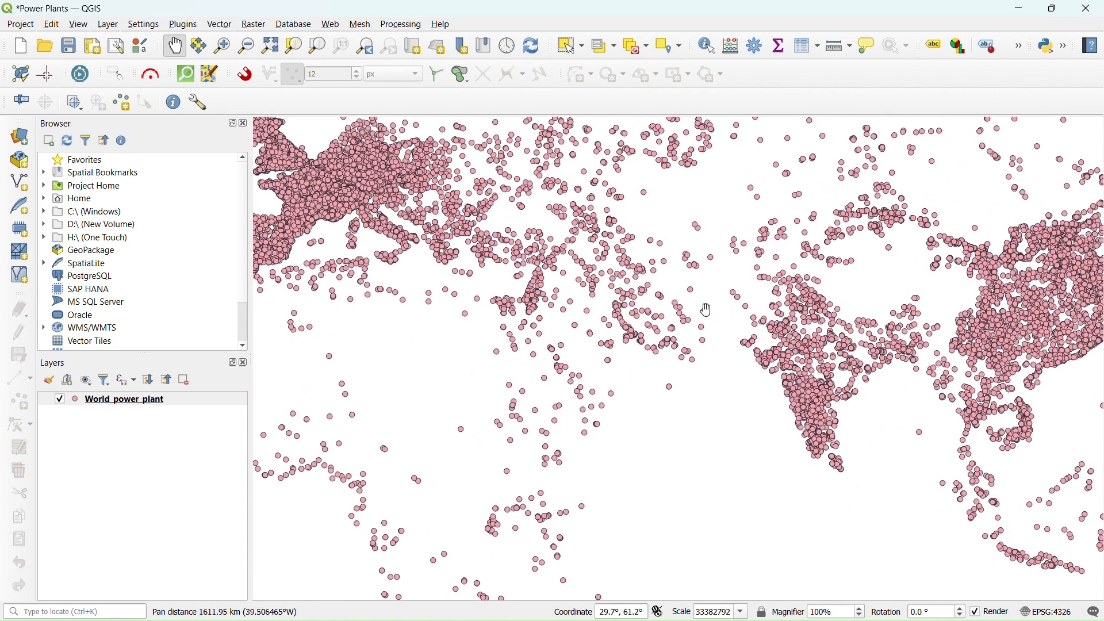
scroll(705, 310, "down", 2)
left_click_drag(639, 310, 652, 309)
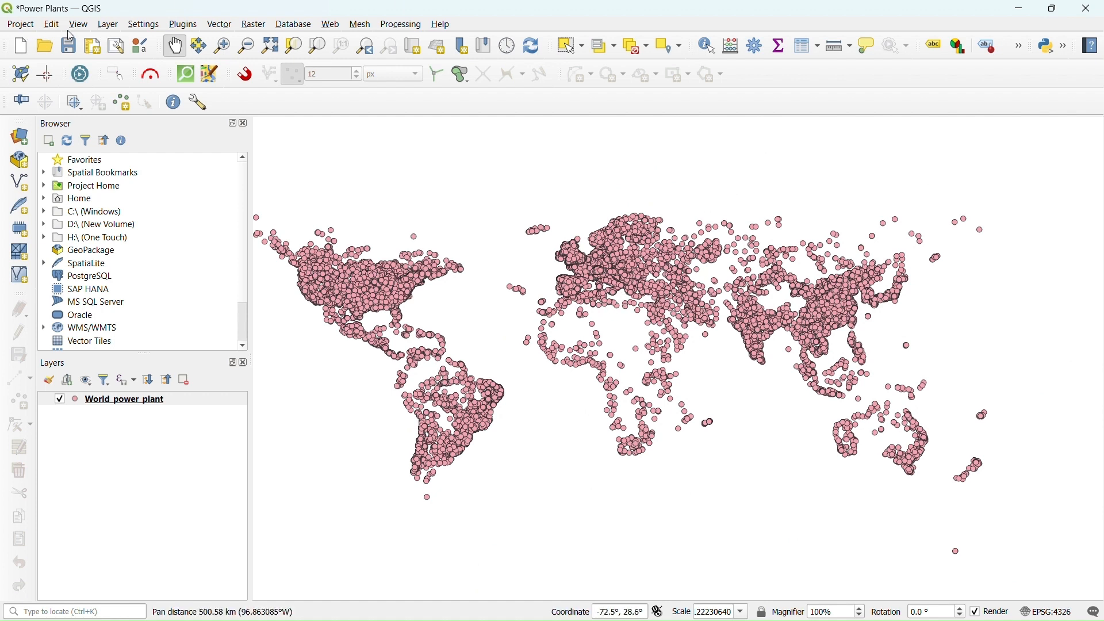
Set up an ESRI Shapefile export of the World_power_plant layer, saved as World_power_plants in the Project (Power plants) folder
right_click(127, 399)
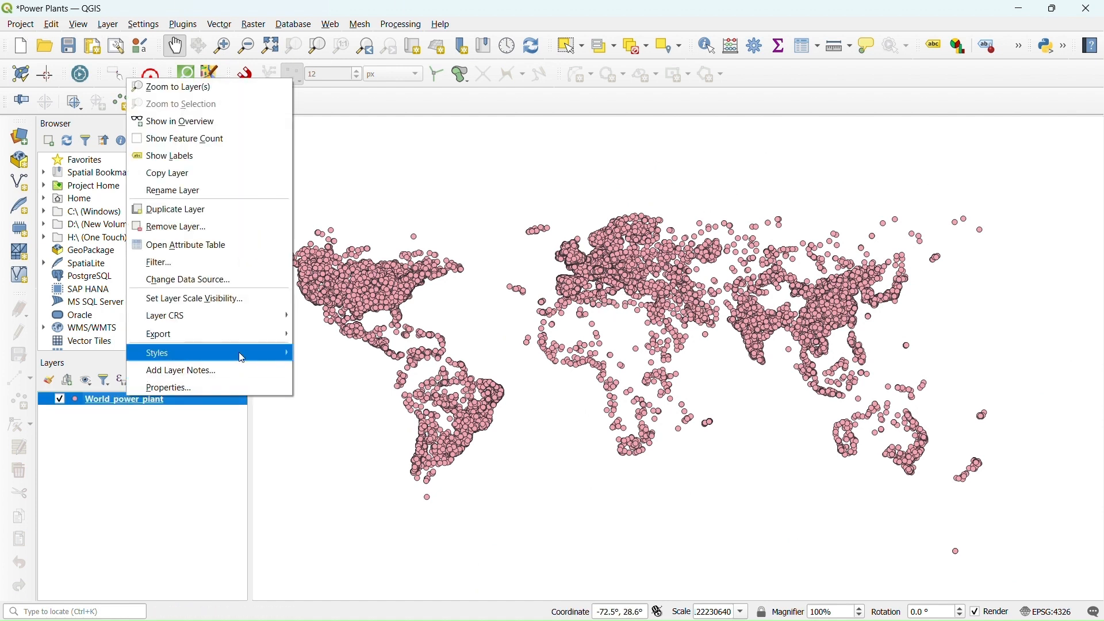
mouse_move(253, 334)
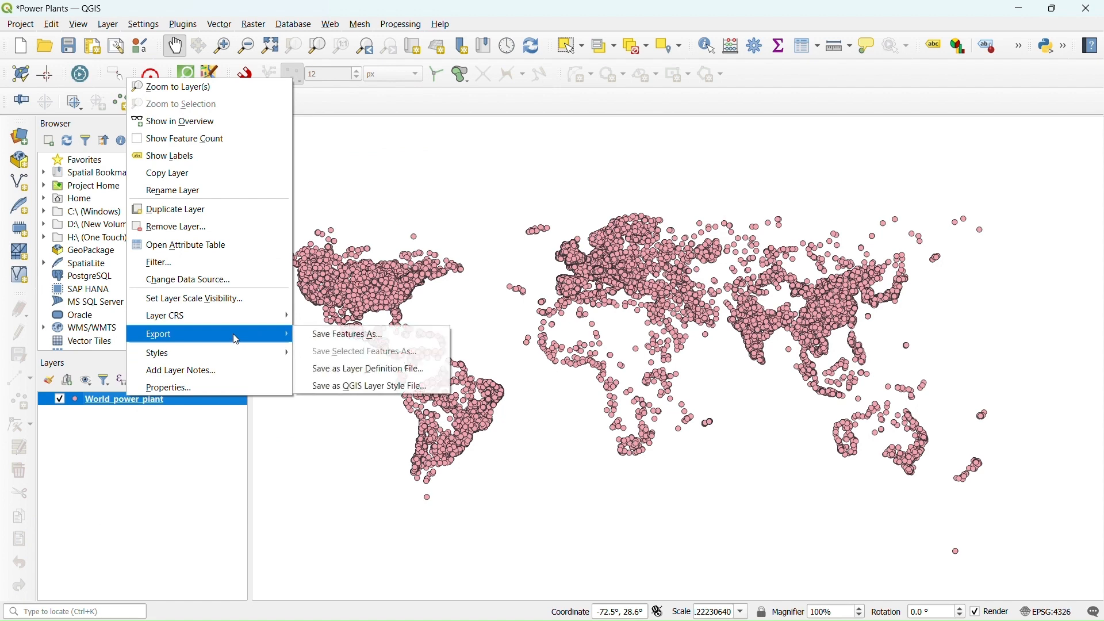
left_click(362, 336)
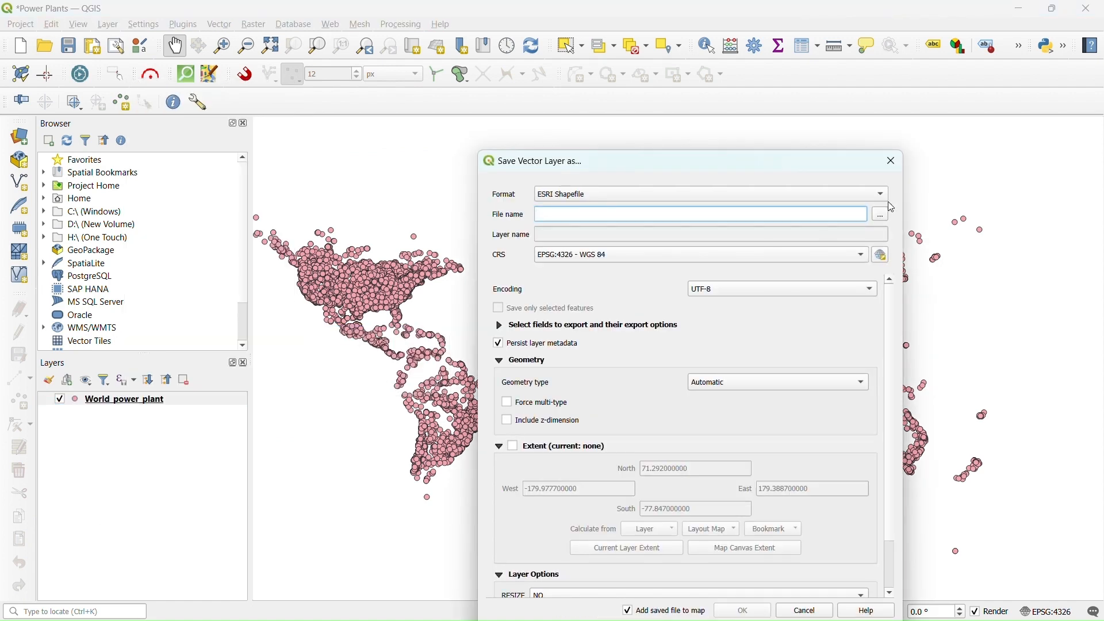
left_click_drag(771, 163, 744, 73)
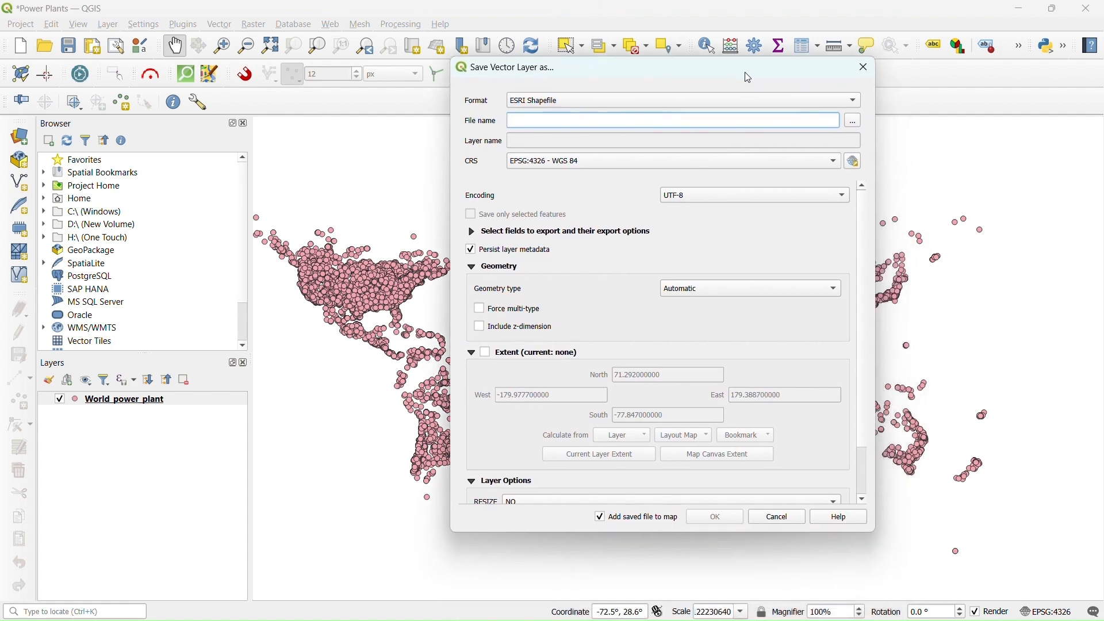
left_click(855, 125)
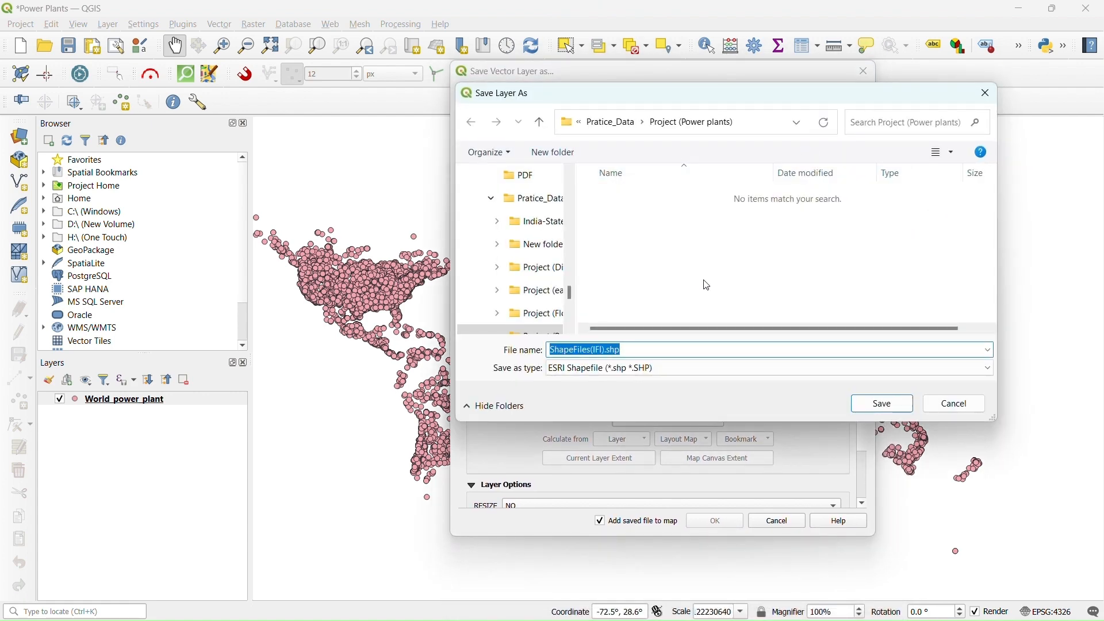
type("Wo")
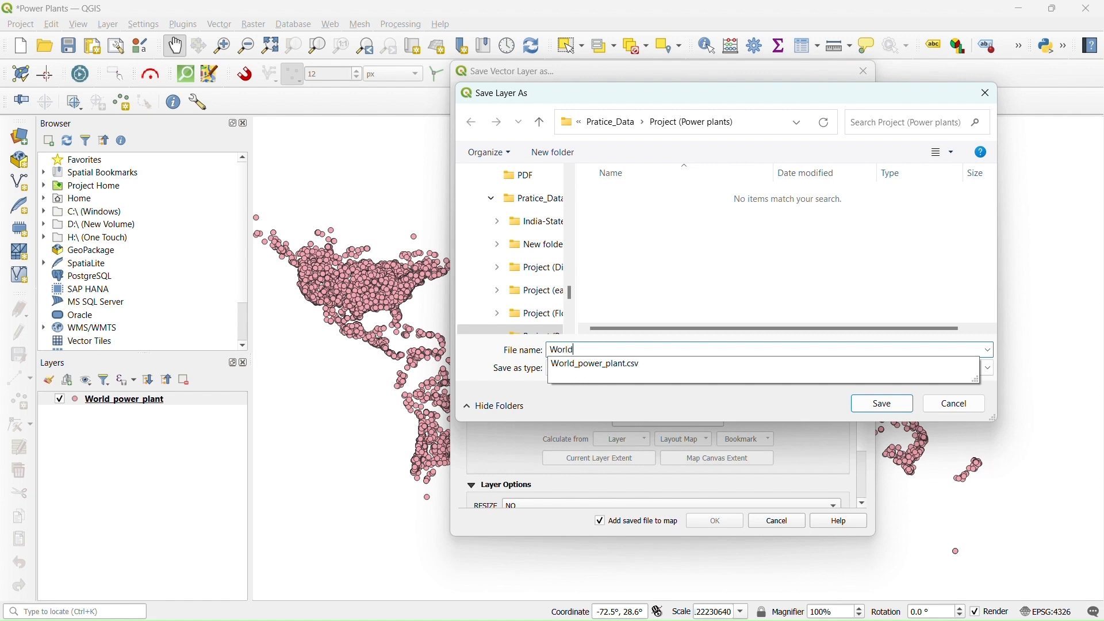
type("rld")
key("Down")
key("BackSpace")
type("s")
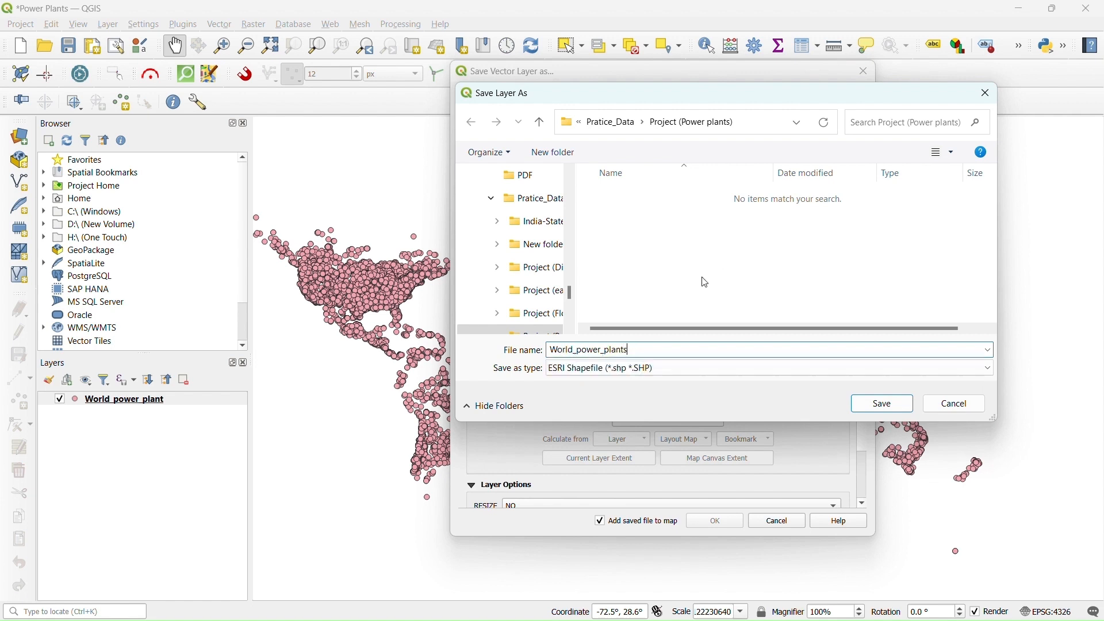
left_click(880, 403)
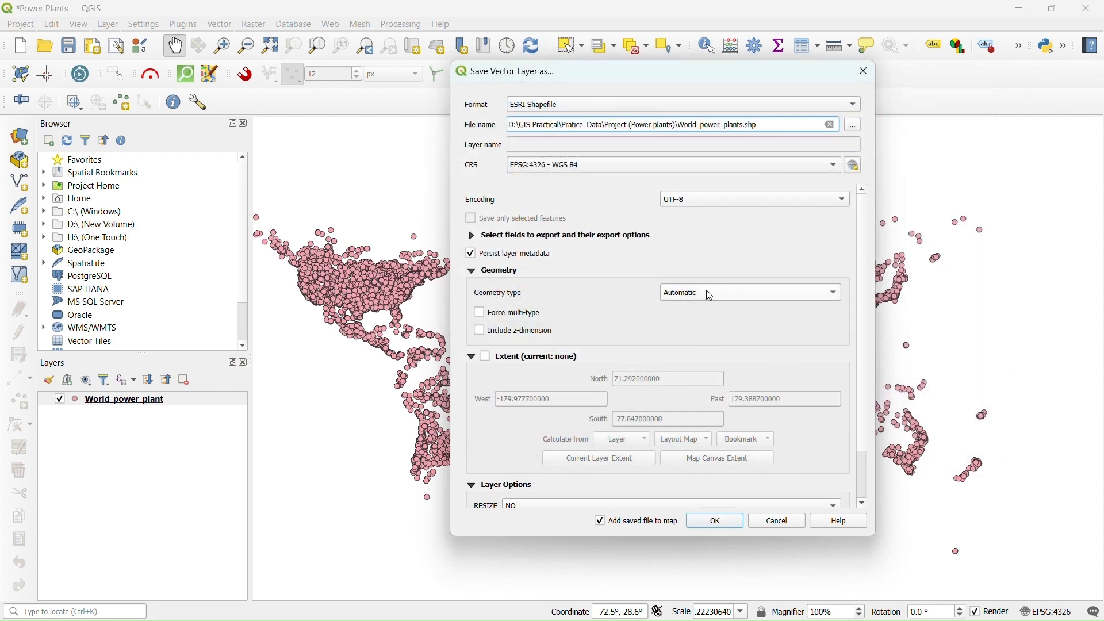
Set the export's geometry type to Point and its SHPT option to POINT, and export the layer
left_click(729, 294)
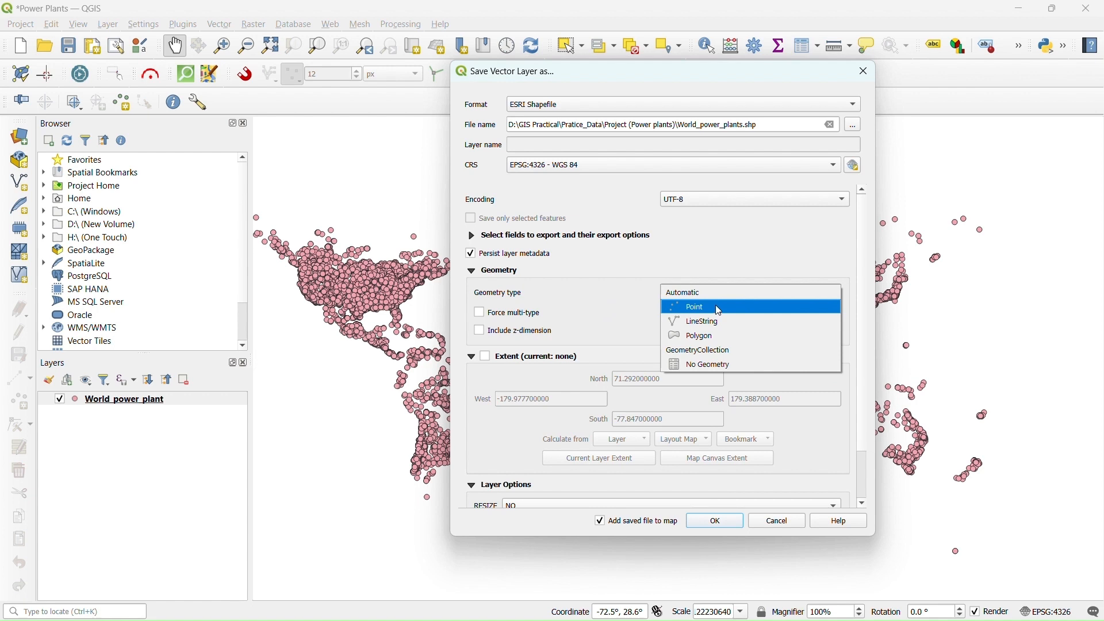
left_click(719, 309)
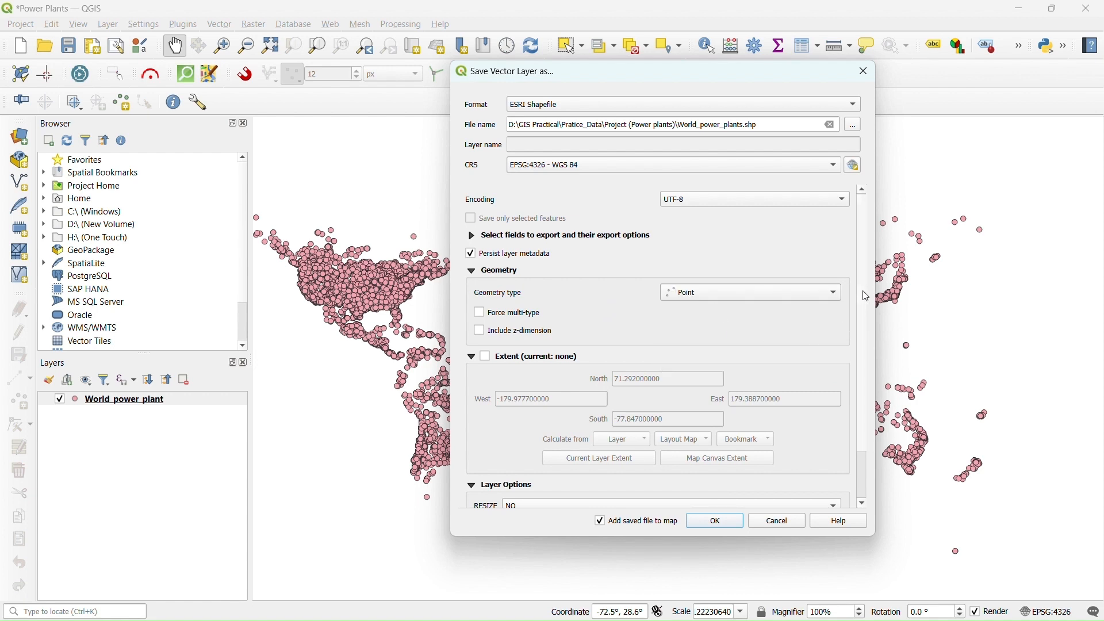
scroll(866, 316, "down", 2)
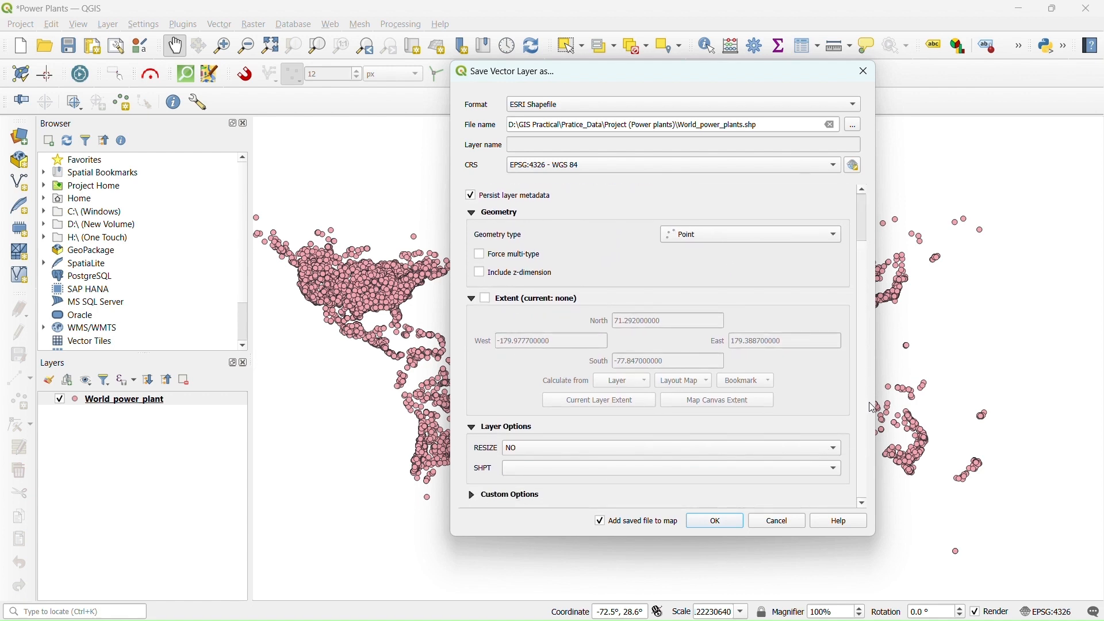
left_click(565, 470)
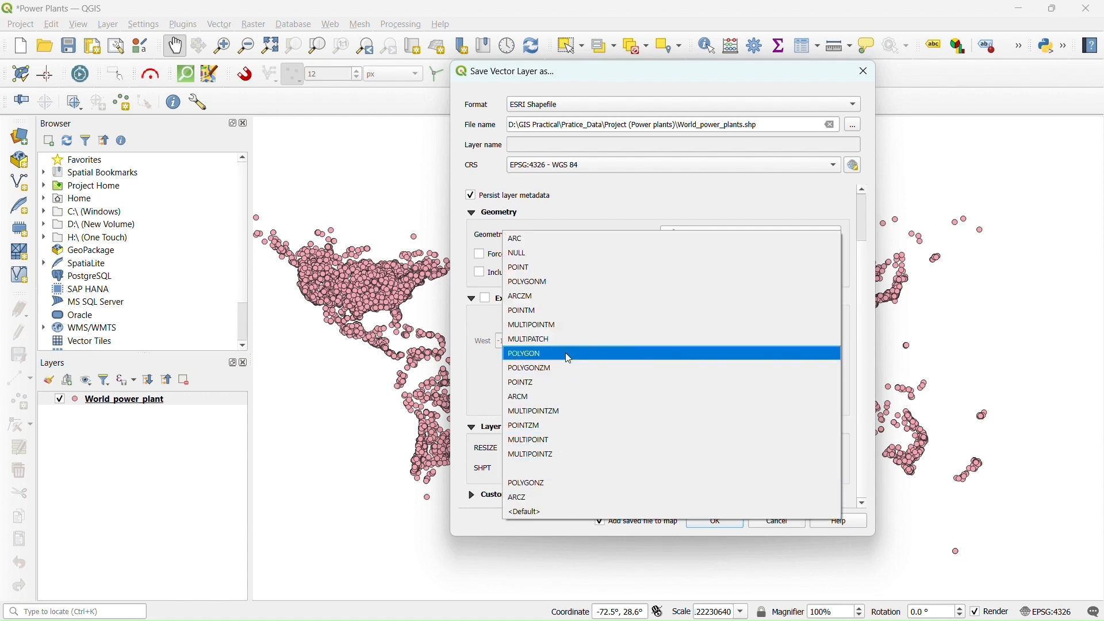
left_click(575, 265)
left_click(716, 522)
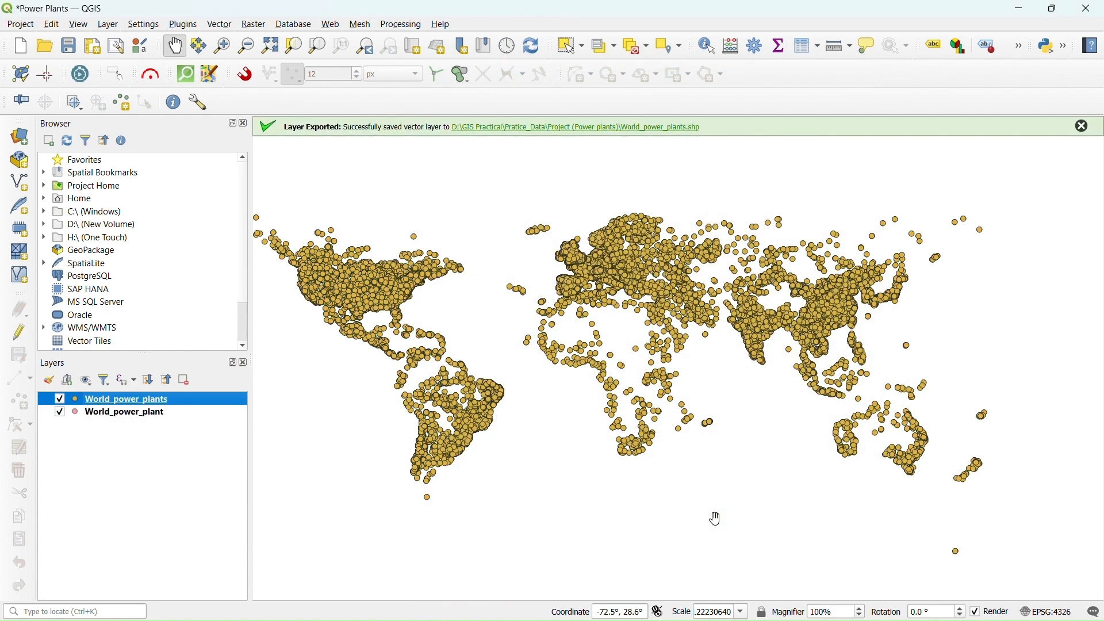
Remove the original World_power_plant CSV layer from the project
left_click(118, 414)
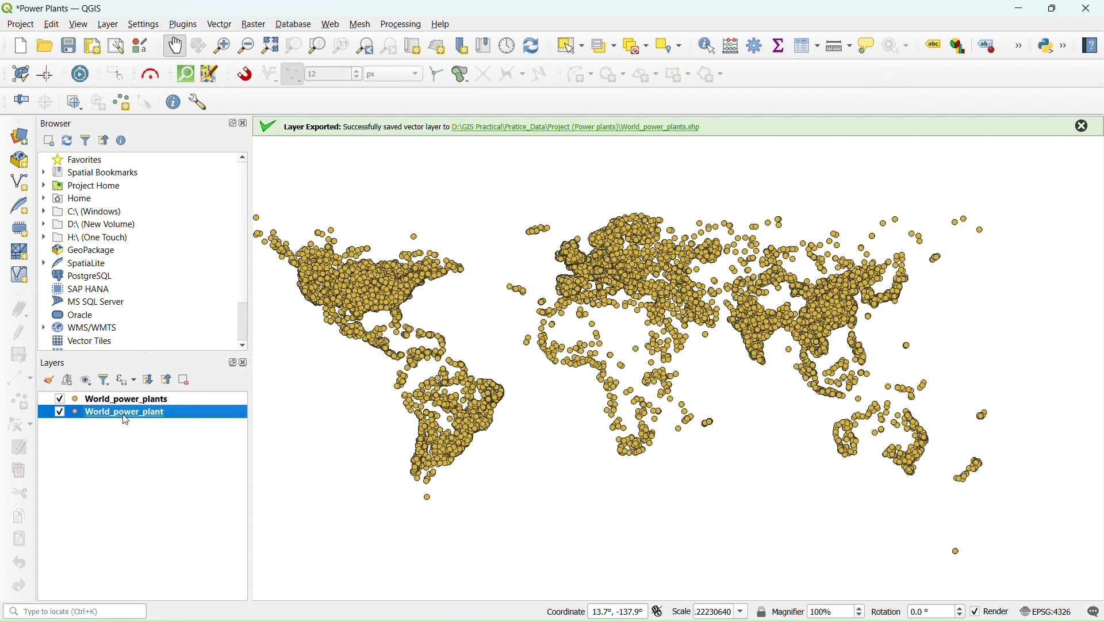
right_click(121, 414)
left_click(214, 227)
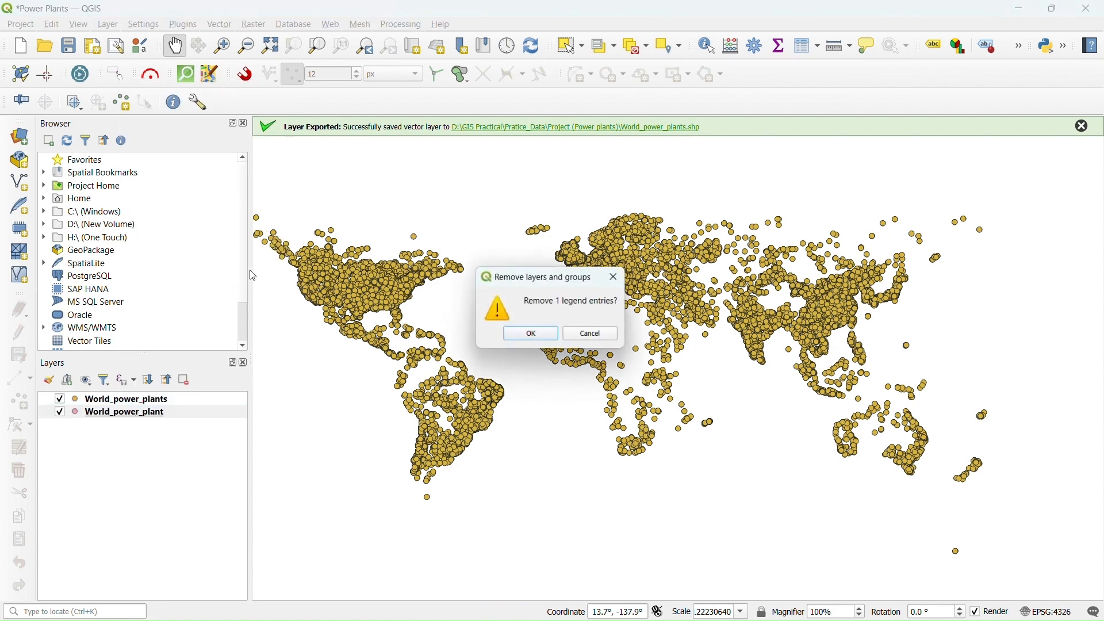
left_click(535, 336)
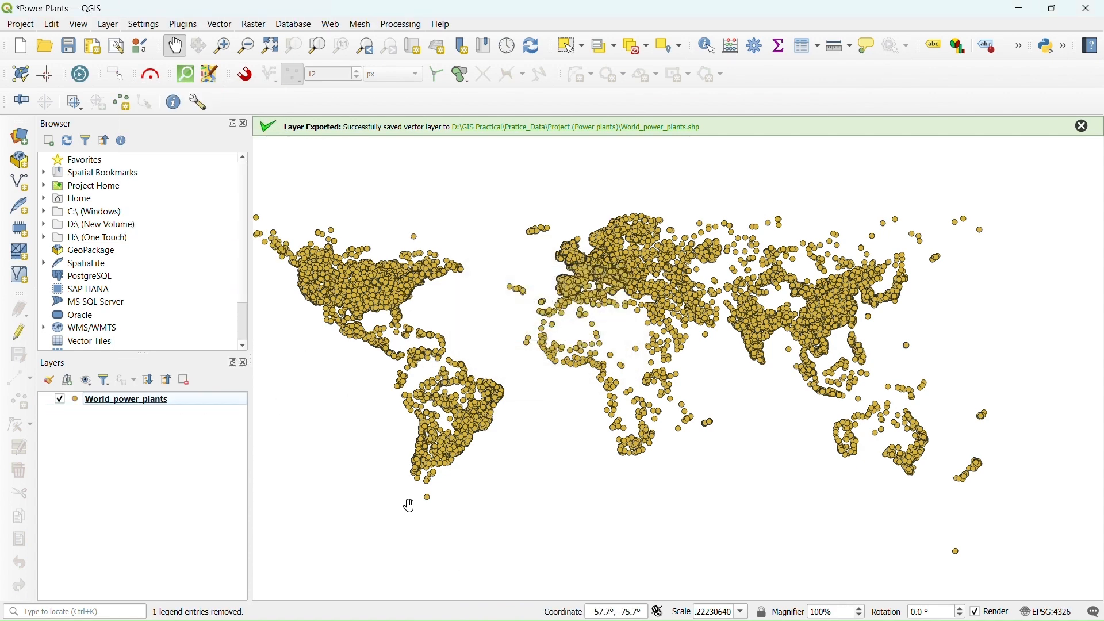
key("XF86AudioLowerVolume")
key("XF86AudioLowerVolume")
key("XF86AudioLowerVolume")
key("XF86AudioLowerVolume")
key("XF86AudioLowerVolume")
key("XF86AudioLowerVolume")
key("XF86AudioLowerVolume")
key("XF86AudioLowerVolume")
key("XF86AudioLowerVolume")
key("XF86AudioLowerVolume")
key("XF86AudioLowerVolume")
key("XF86AudioLowerVolume")
key("XF86AudioLowerVolume")
key("XF86AudioLowerVolume")
key("XF86AudioLowerVolume")
key("XF86AudioLowerVolume")
key("XF86AudioLowerVolume")
key("XF86AudioLowerVolume")
key("XF86AudioLowerVolume")
key("XF86AudioLowerVolume")
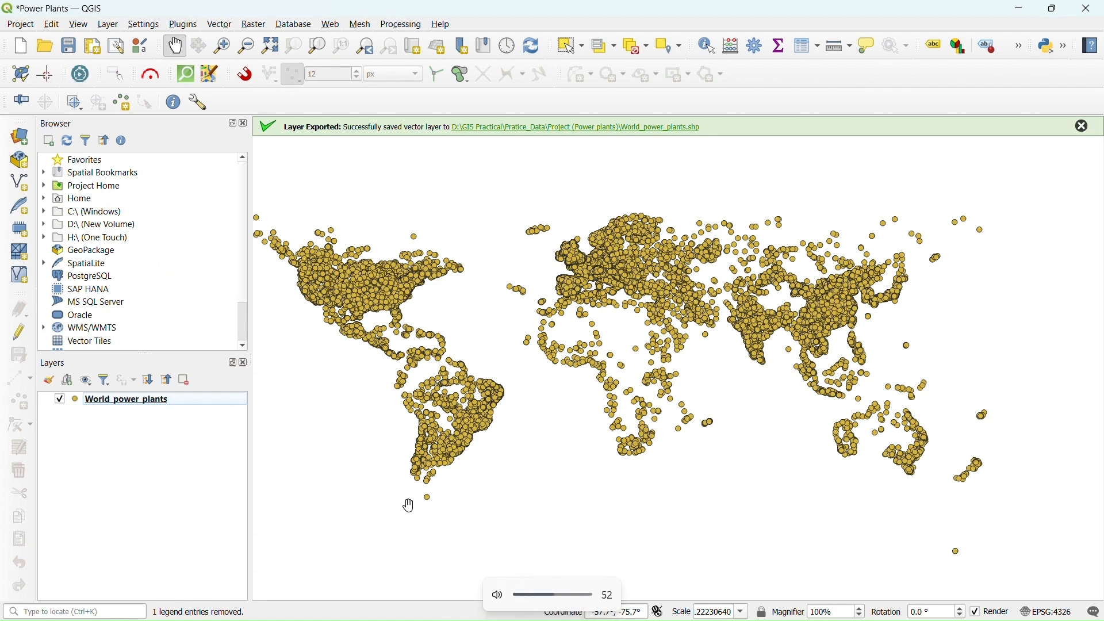
Add the IND_adm1.shp shapefile from the IND_adm folder to the project as a vector layer
left_click(108, 25)
mouse_move(133, 80)
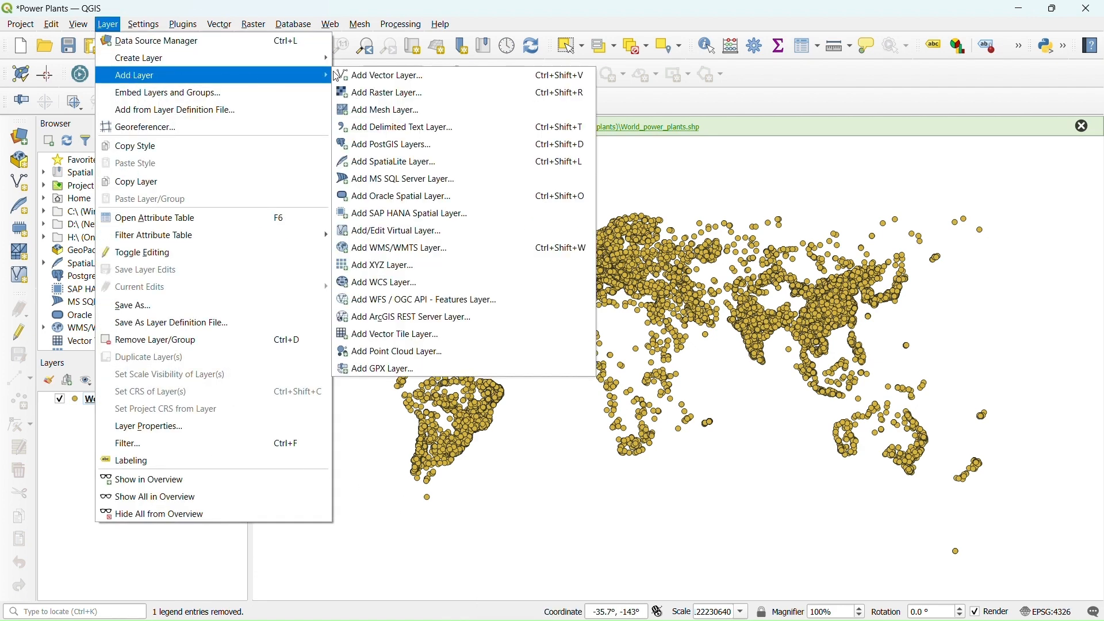
left_click(359, 77)
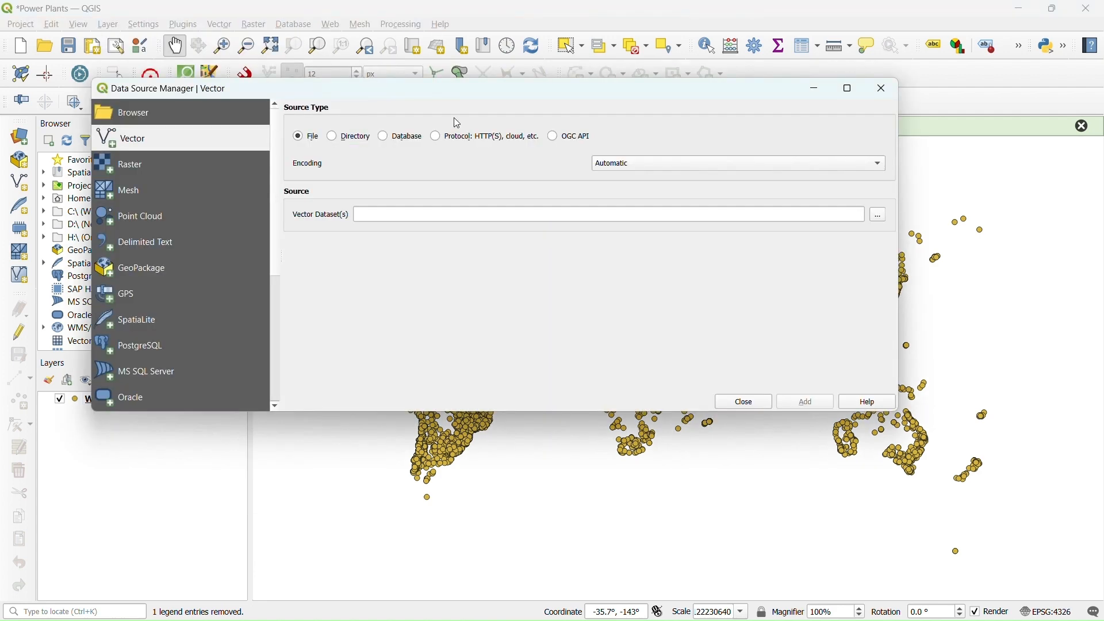
left_click(879, 215)
scroll(321, 271, "down", 2)
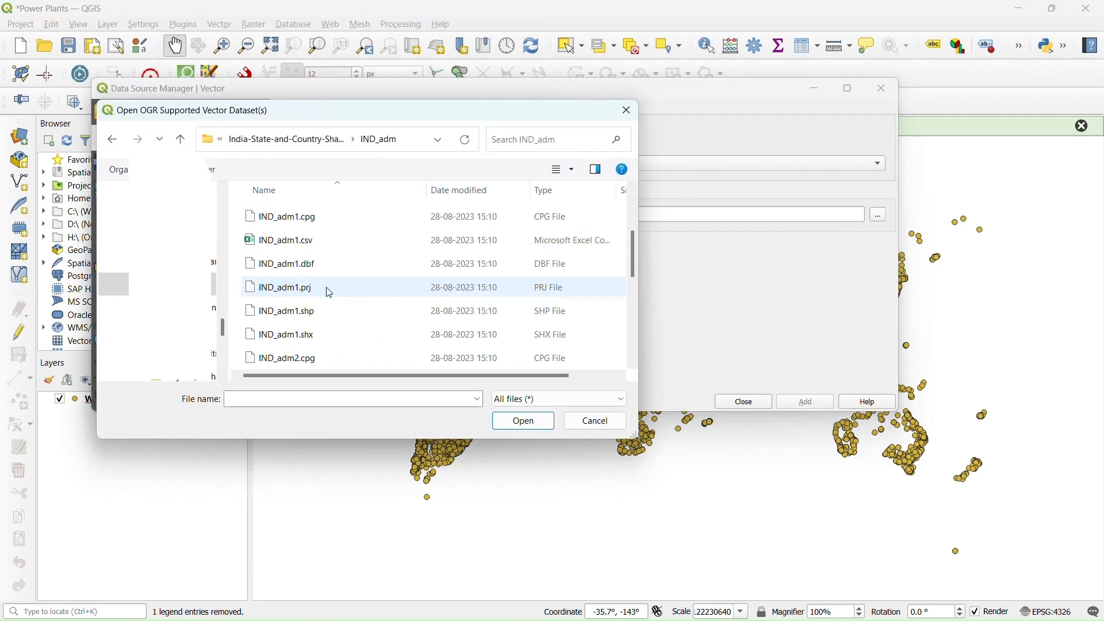
scroll(322, 350, "down", 1)
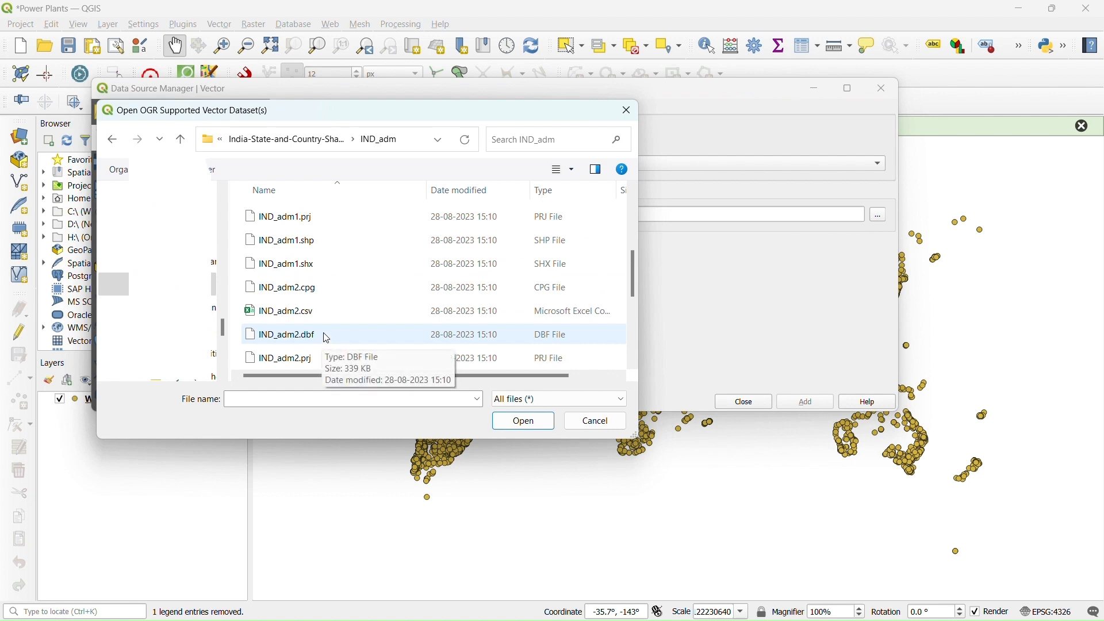
left_click(324, 244)
left_click(525, 422)
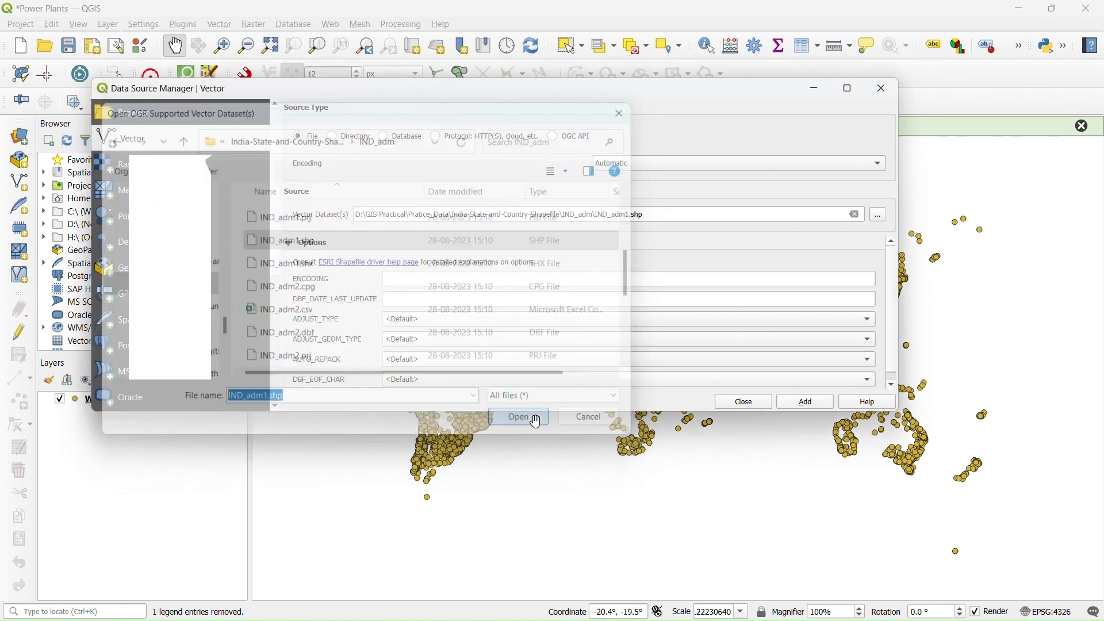
left_click(805, 402)
left_click(742, 402)
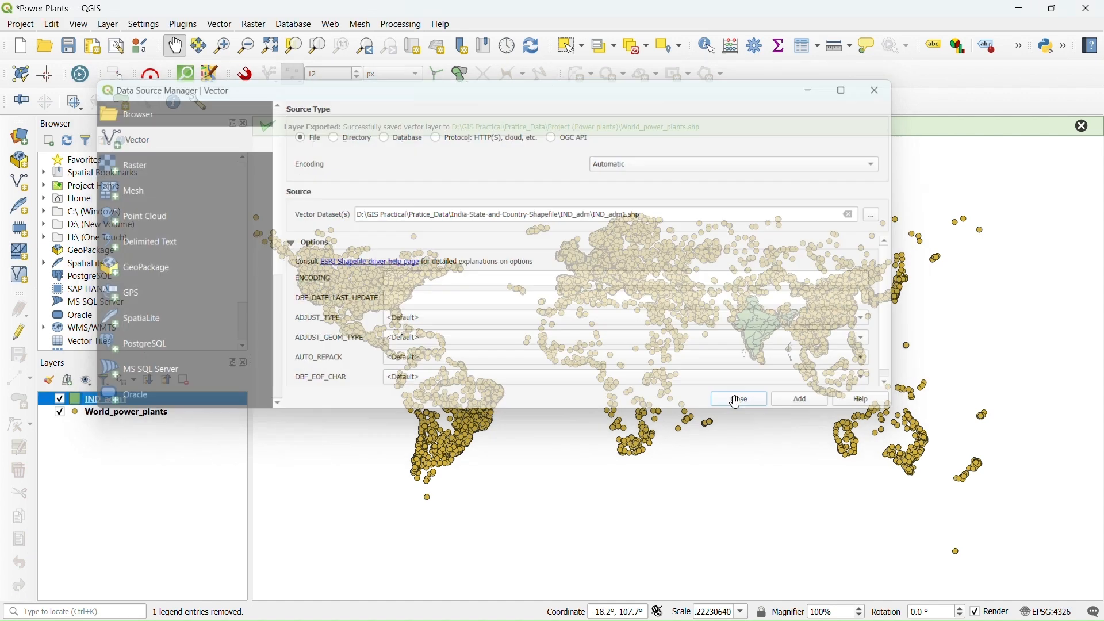
Move the IND_adm1 layer below World_power_plants so that the points draw over the Indian states
scroll(757, 380, "up", 2)
scroll(767, 326, "up", 2)
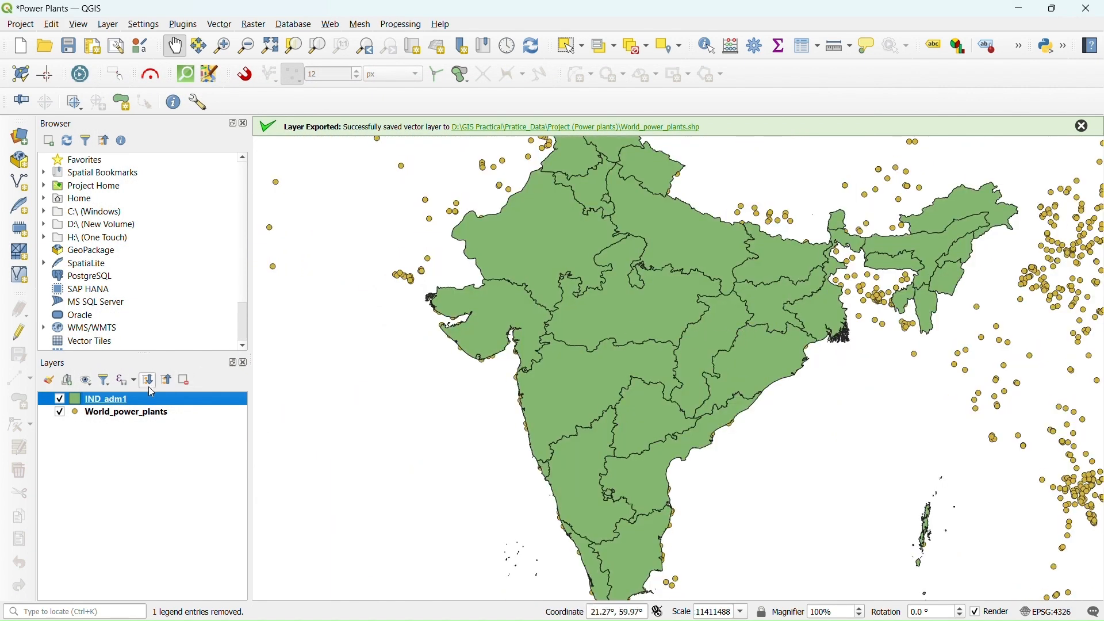
left_click_drag(102, 404, 99, 429)
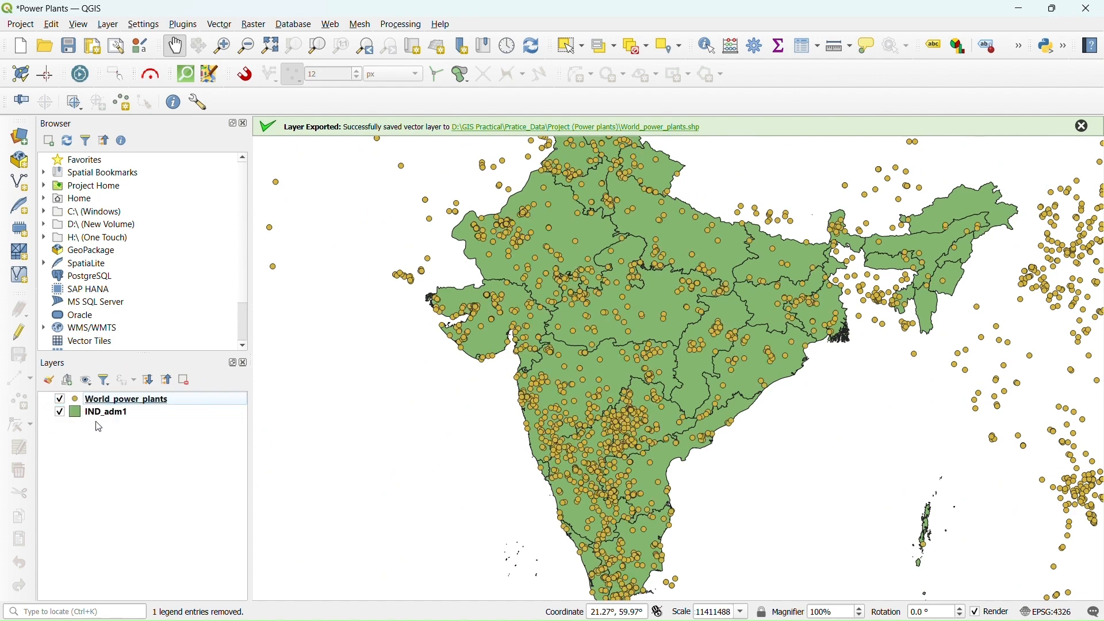
scroll(592, 457, "up", 2)
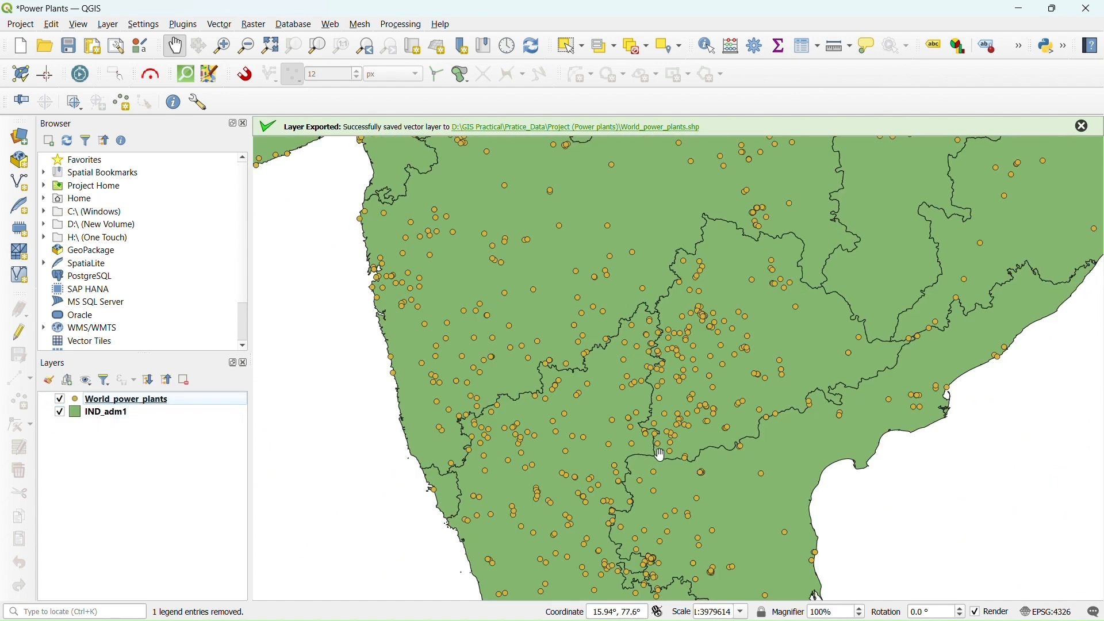
left_click_drag(661, 455, 663, 367)
left_click_drag(595, 290, 599, 441)
left_click_drag(847, 369, 825, 397)
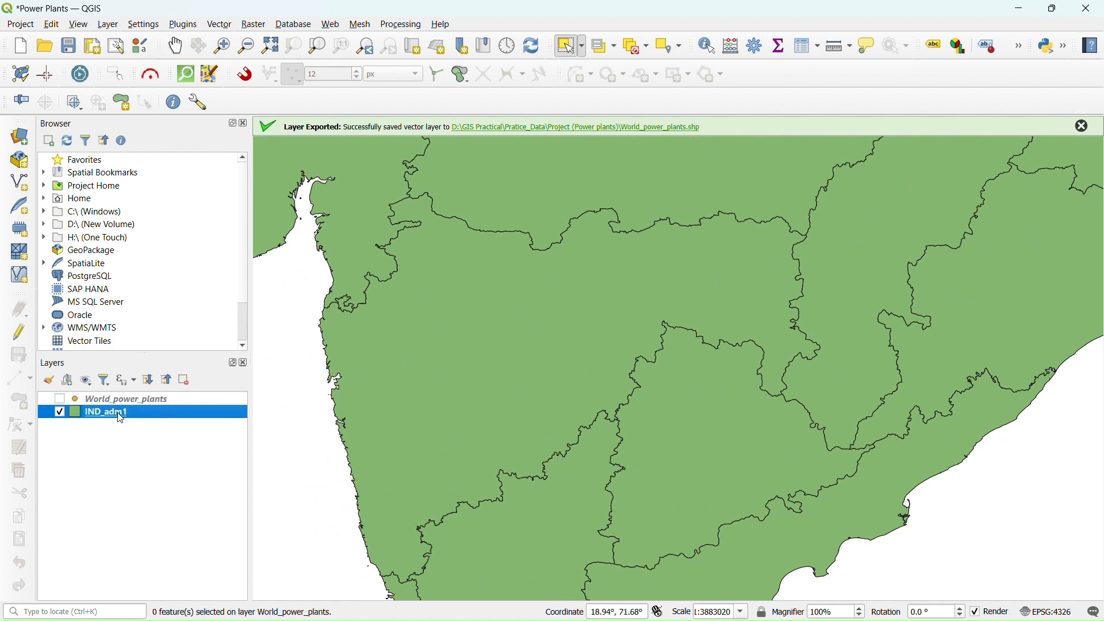
Give the IND_adm1 layer's simple fill a transparent fill color and make the World_power_plants layer visible
right_click(121, 418)
left_click(153, 404)
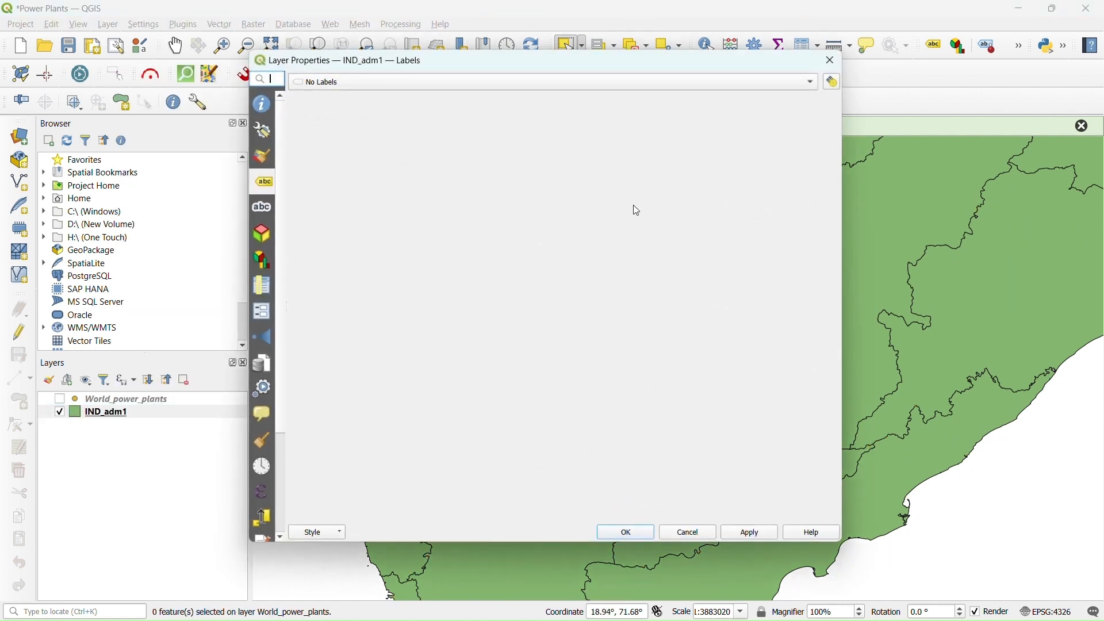
left_click(264, 159)
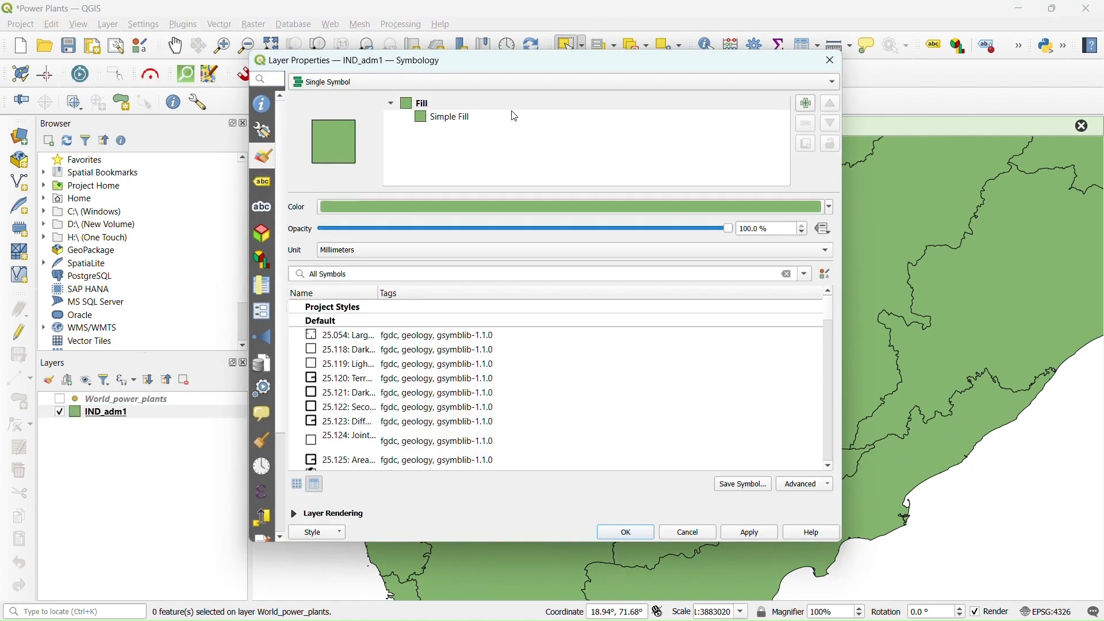
left_click(479, 116)
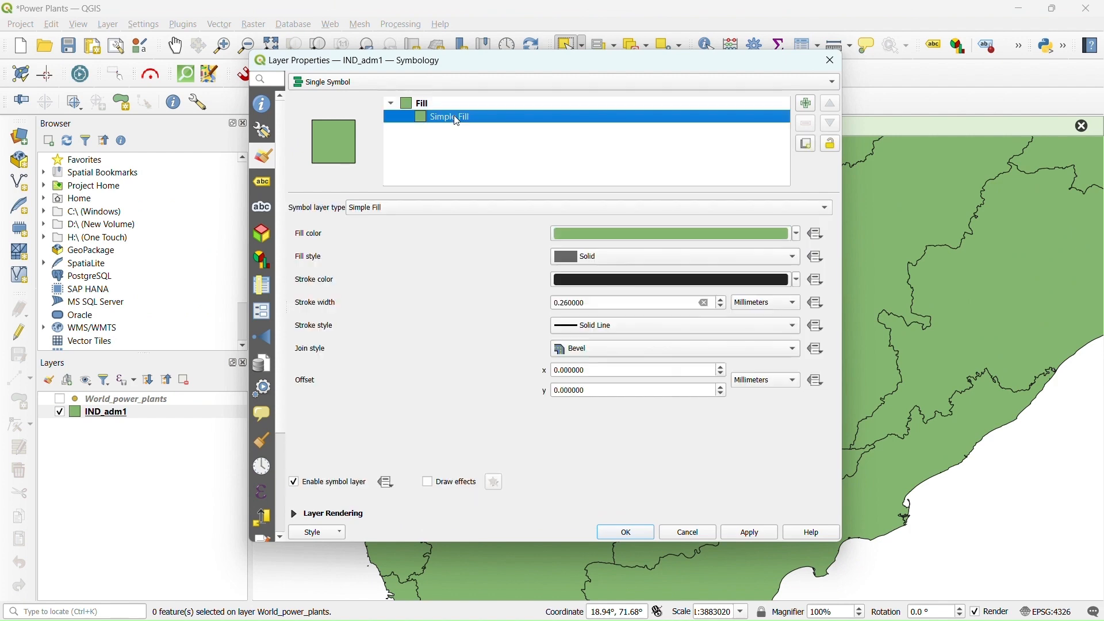
left_click(799, 235)
left_click(598, 249)
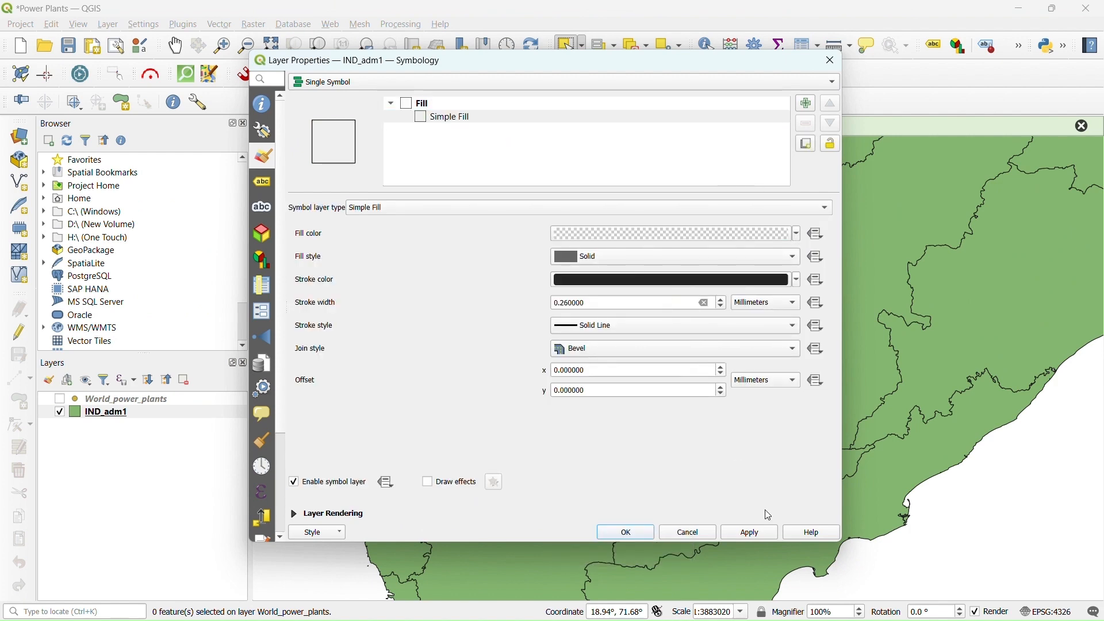
left_click(745, 536)
left_click(637, 533)
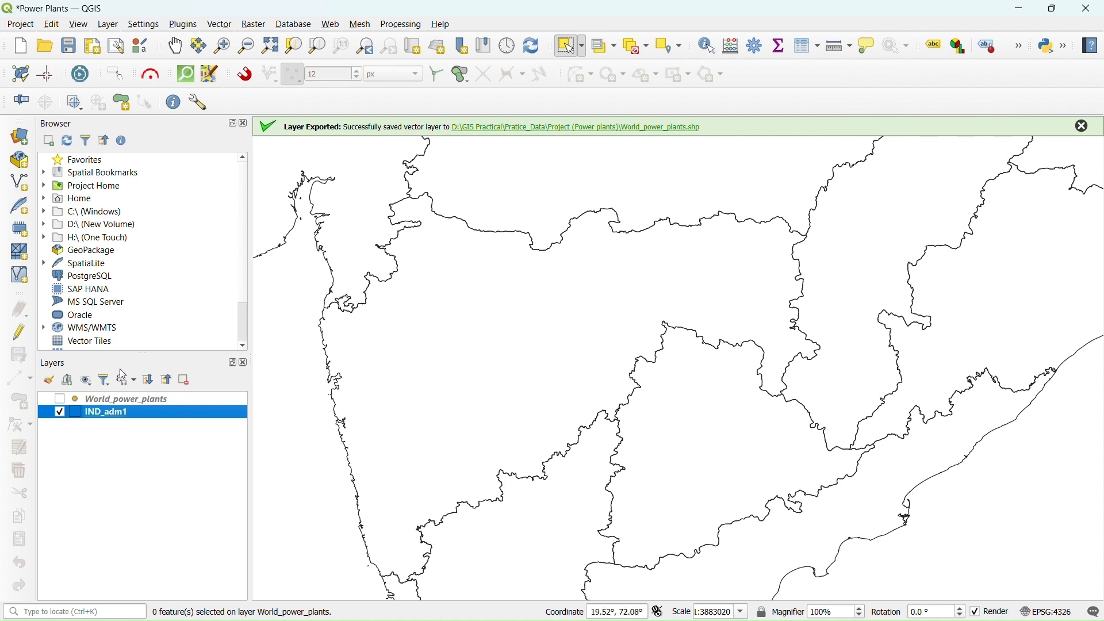
left_click(60, 398)
Select the Maharashtra polygon in IND_adm1 and clip World_power_plants to the selected feature only, as a temporary layer
left_click(572, 289)
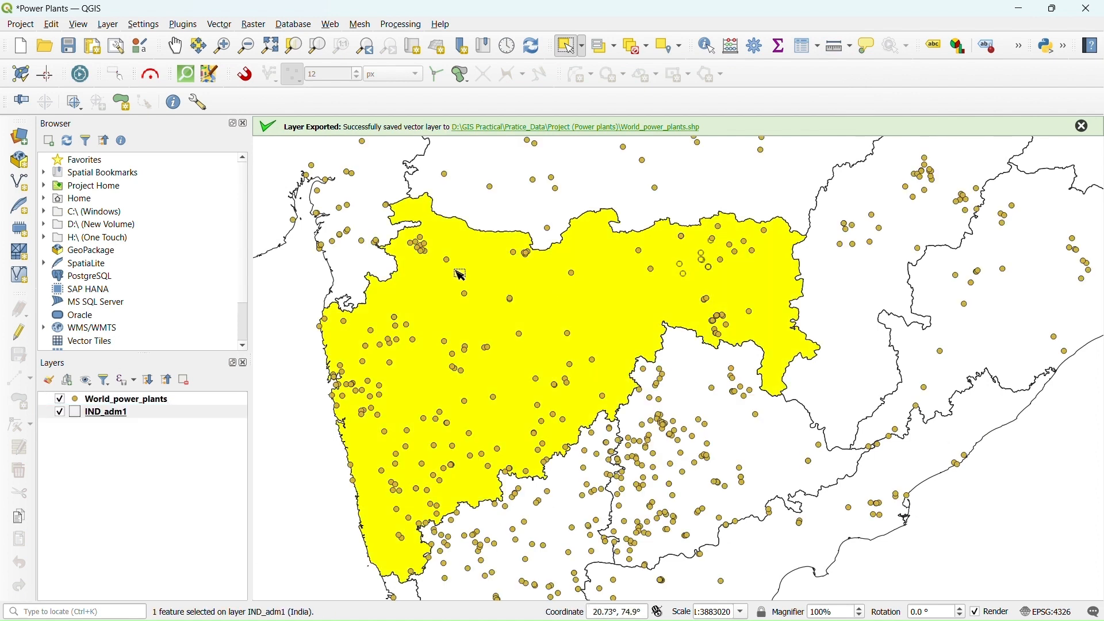
left_click(218, 25)
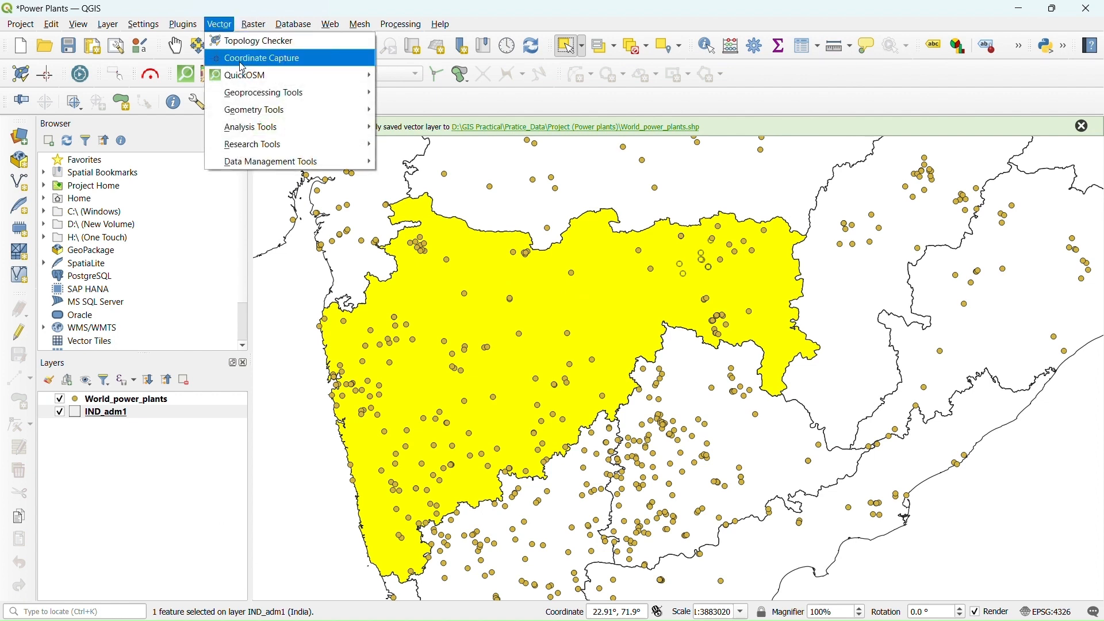
mouse_move(261, 103)
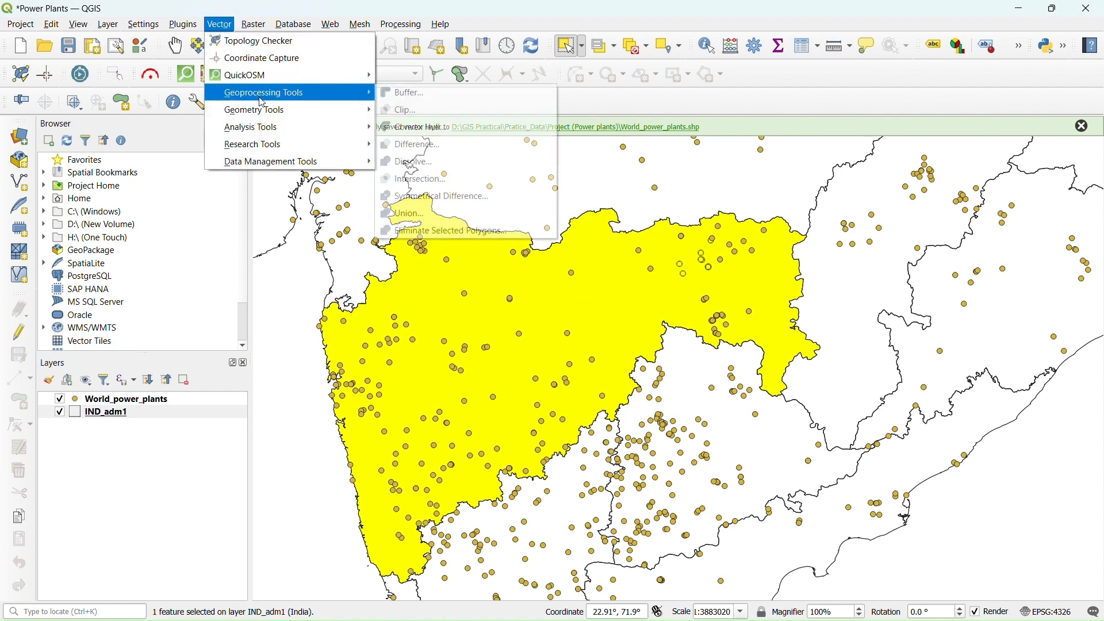
left_click(432, 110)
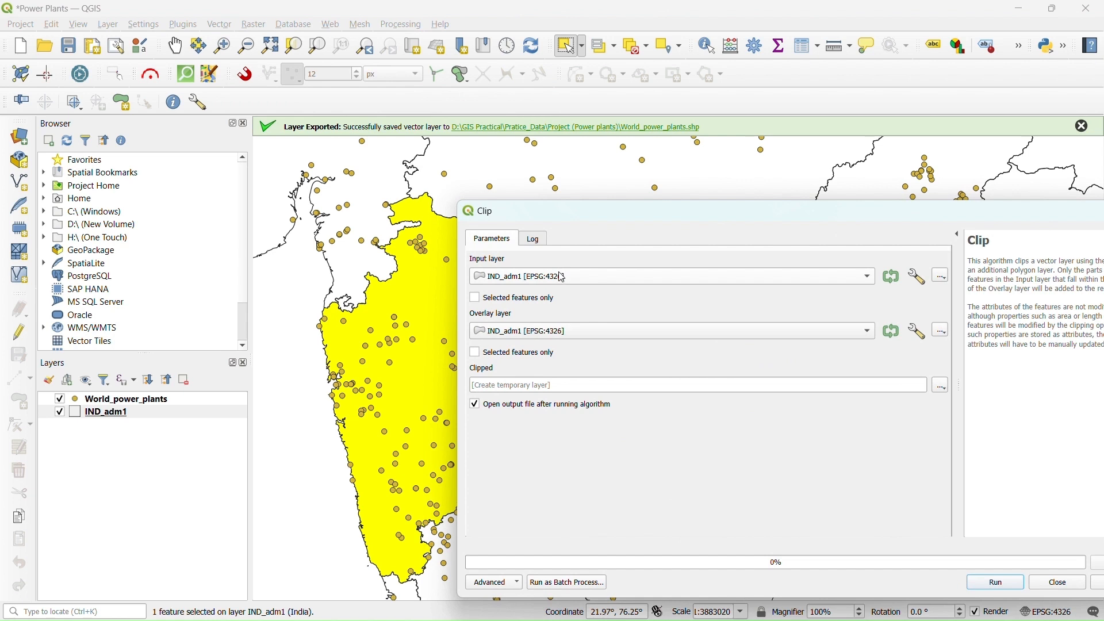
left_click(597, 283)
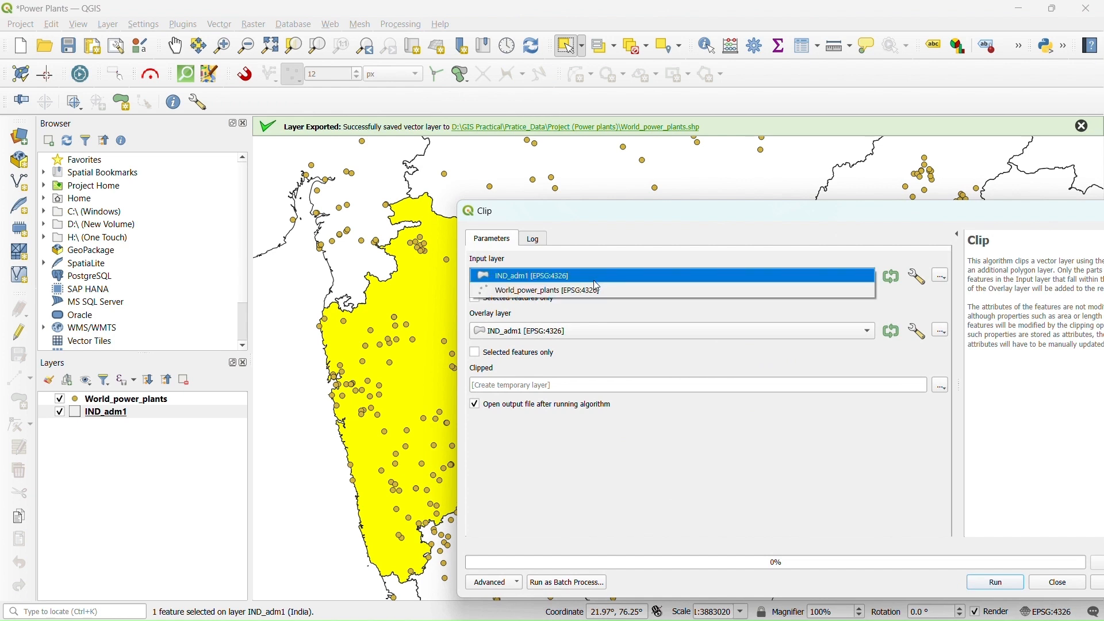
left_click(598, 293)
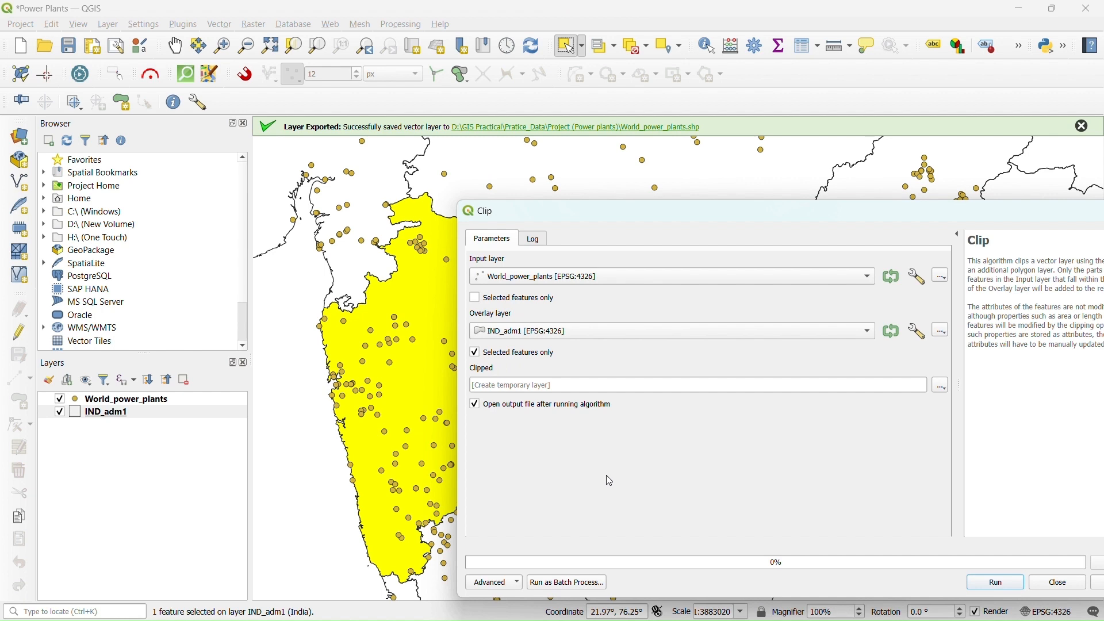
left_click(944, 388)
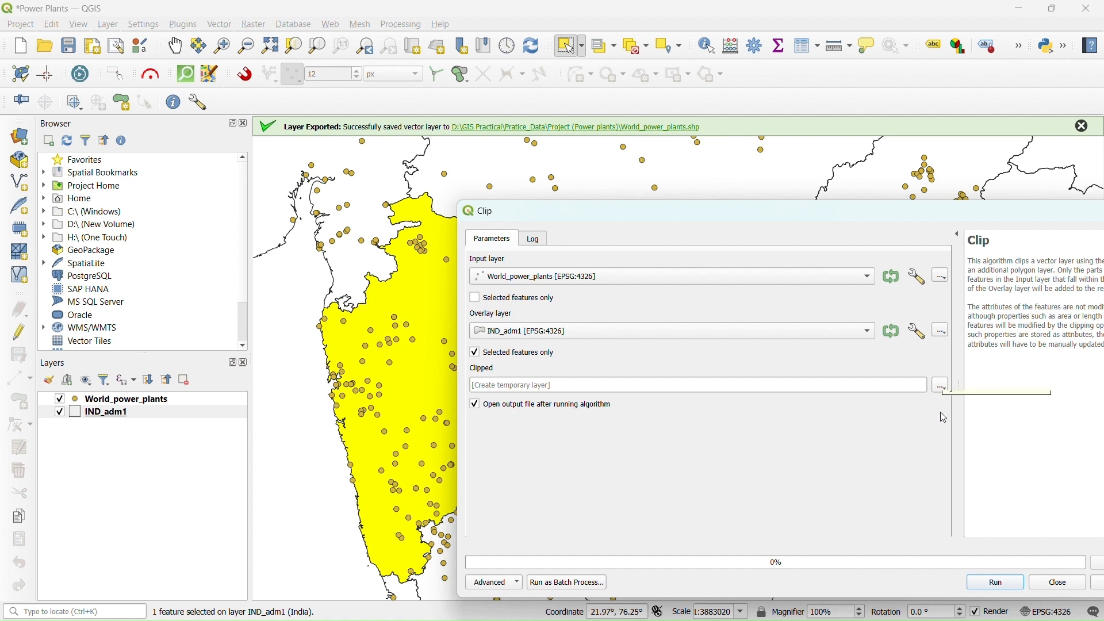
left_click(1000, 584)
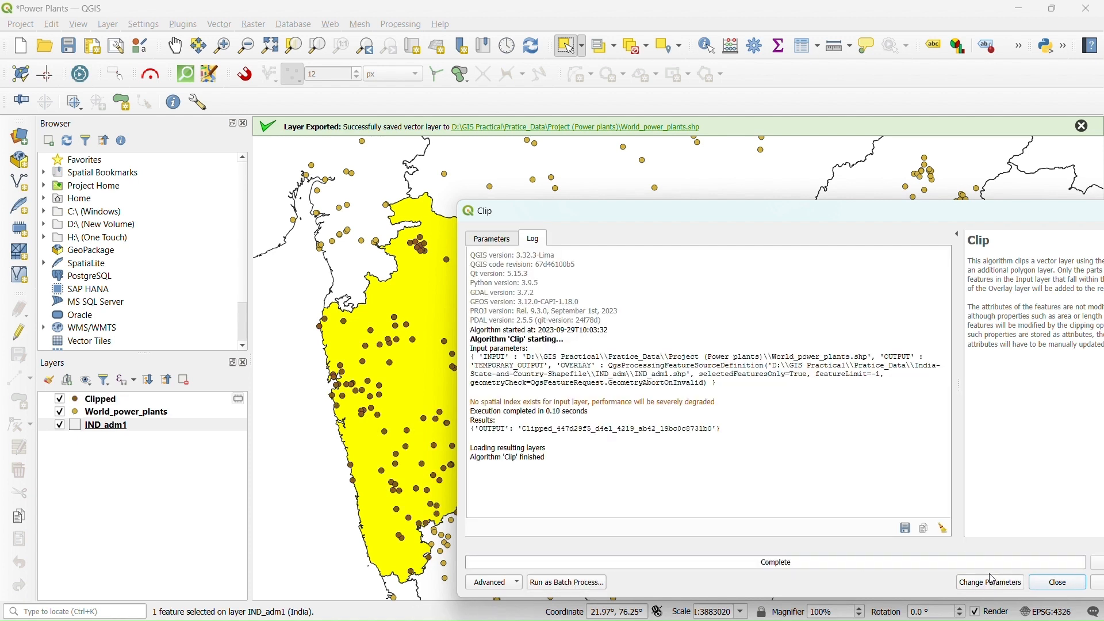
left_click(1060, 583)
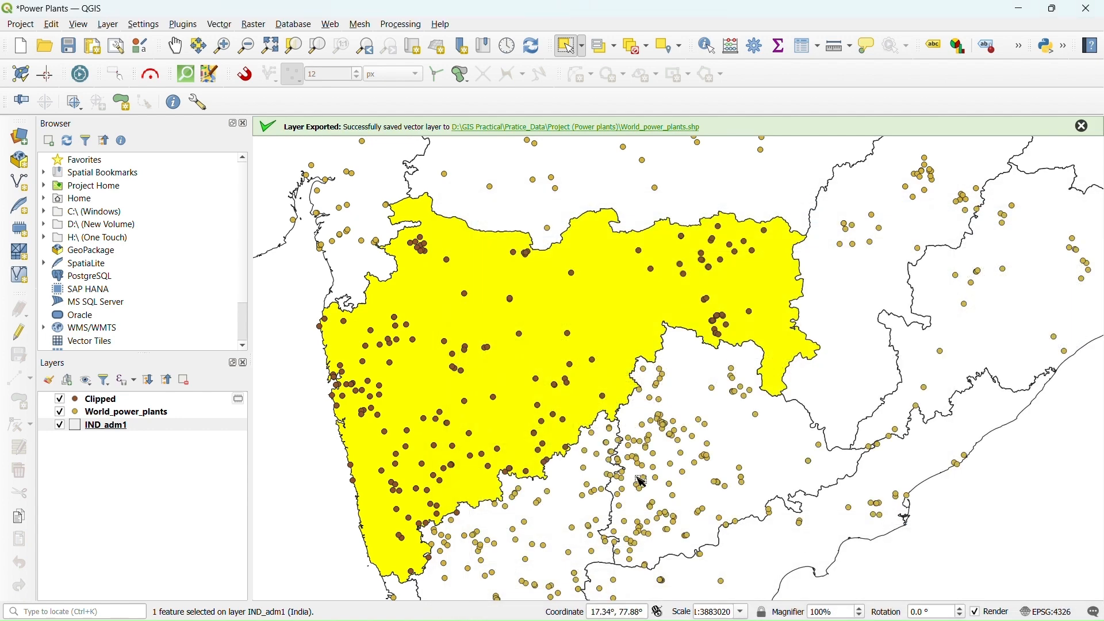
Set up an ESRI Shapefile export of the Clipped layer, saved as Maharashtra power plants in the Project (Power plants) folder
left_click(100, 402)
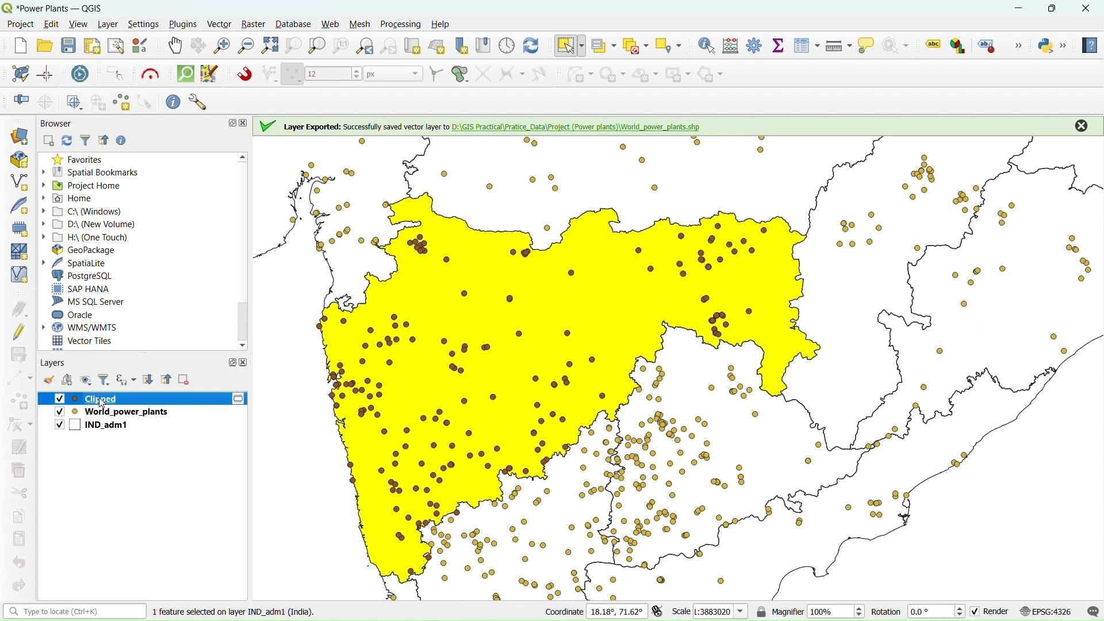
right_click(102, 405)
mouse_move(234, 336)
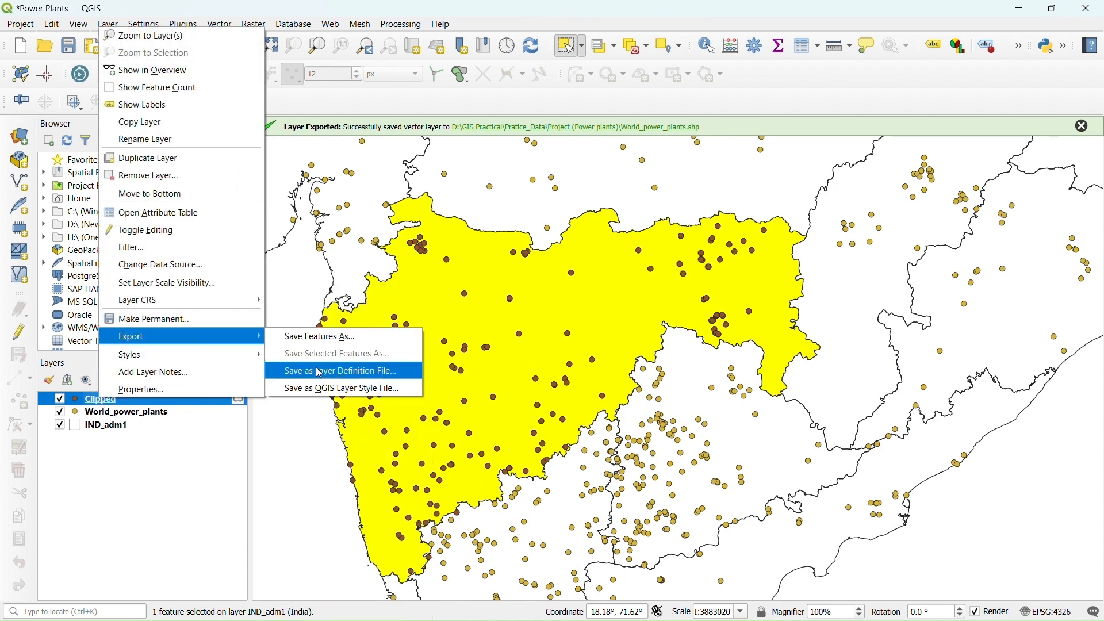
left_click(340, 342)
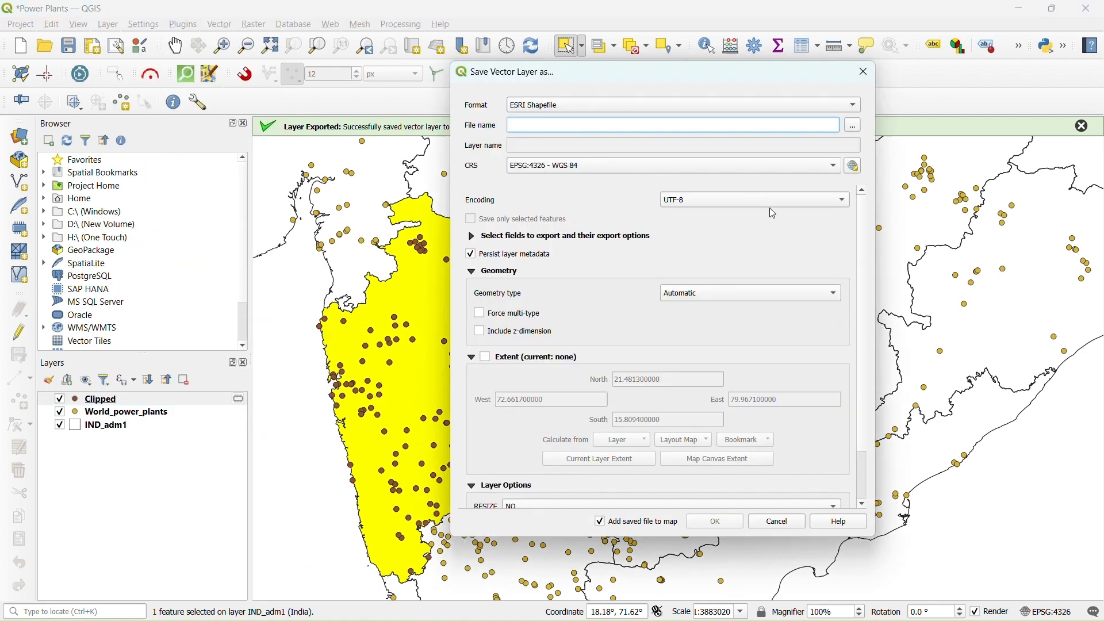
left_click(857, 125)
type("Mahara")
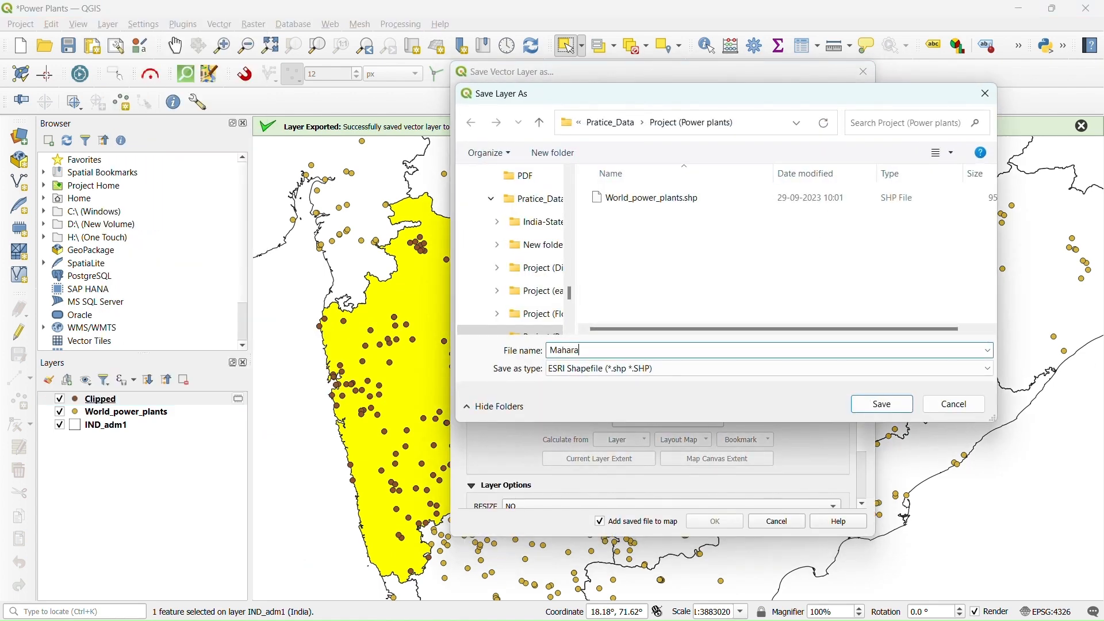
type("shtra power plants")
left_click(882, 406)
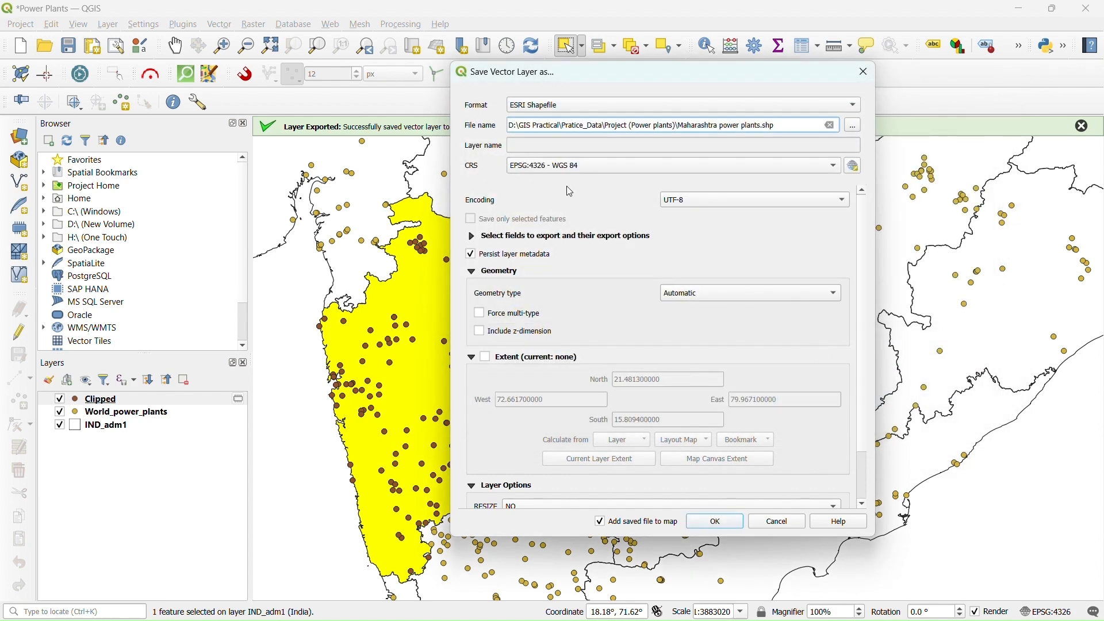
Set the export's geometry type to Point, choose its SHPT option, and export the layer
left_click(801, 292)
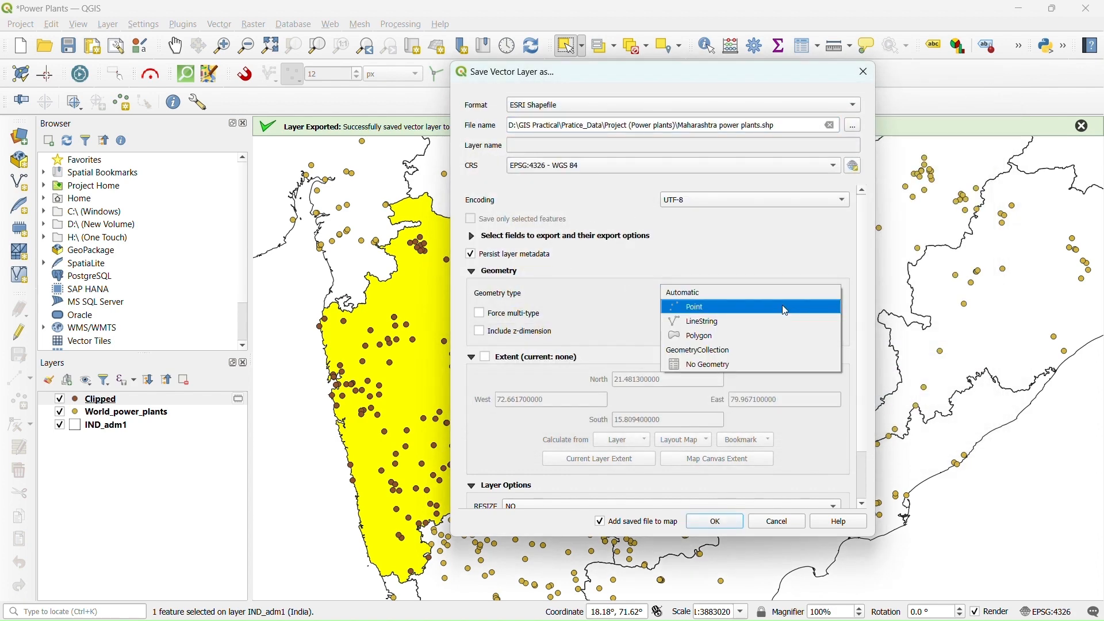
left_click(788, 309)
scroll(865, 345, "down", 2)
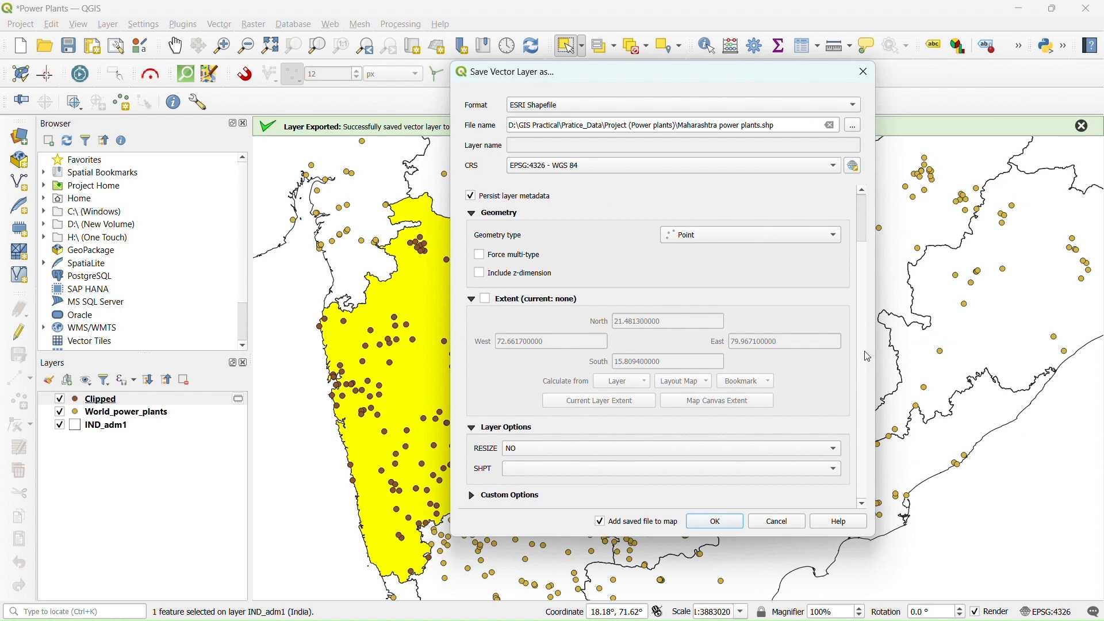
left_click(606, 472)
left_click(754, 471)
left_click(715, 523)
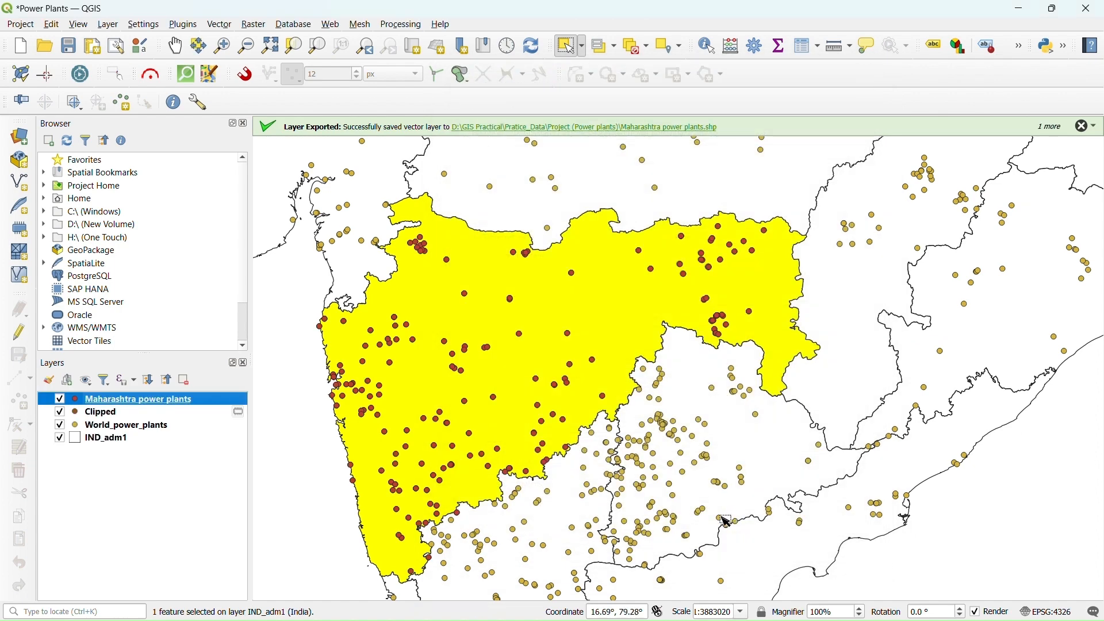
Remove the temporary Clipped layer from the project
left_click(112, 413)
right_click(112, 413)
left_click(222, 168)
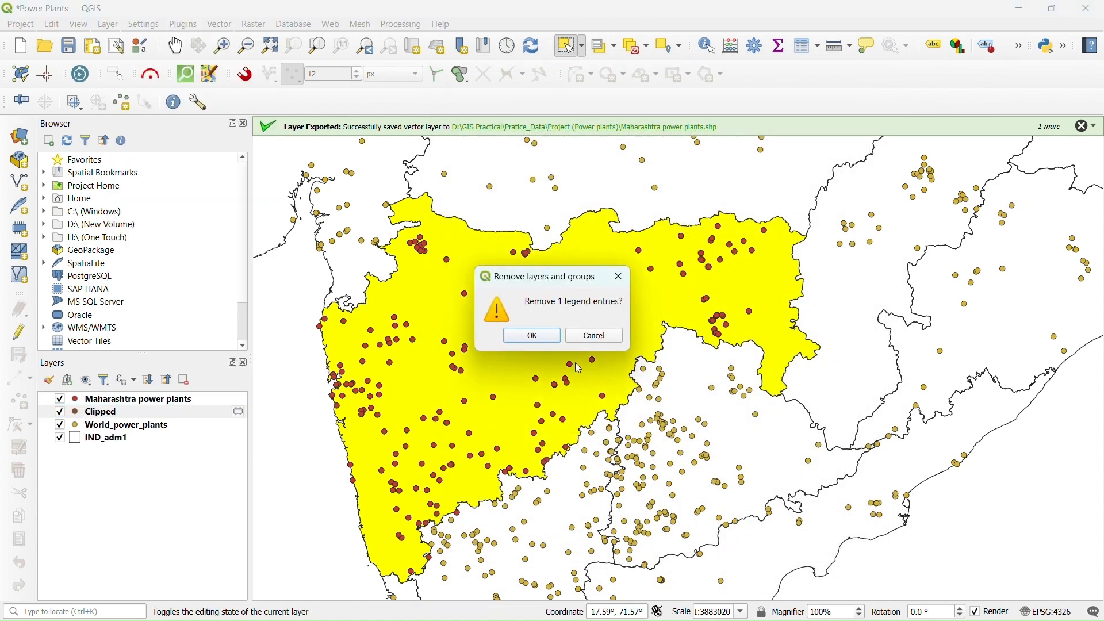
left_click(528, 335)
Remove the World_power_plants layer from the project
left_click(120, 429)
right_click(119, 430)
left_click(115, 413)
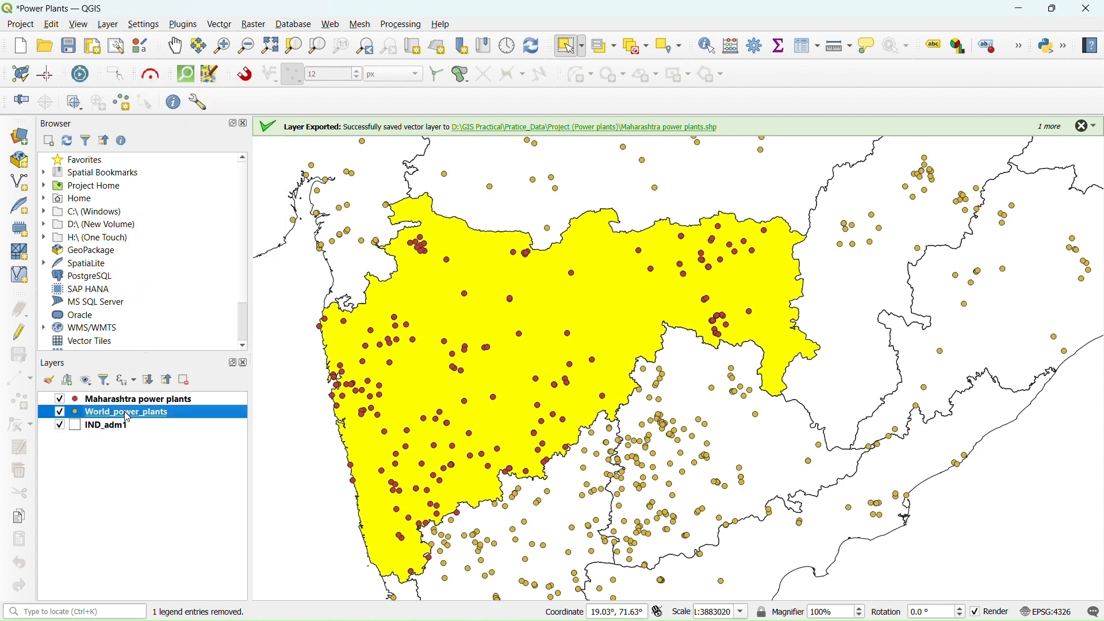
right_click(126, 413)
left_click(217, 197)
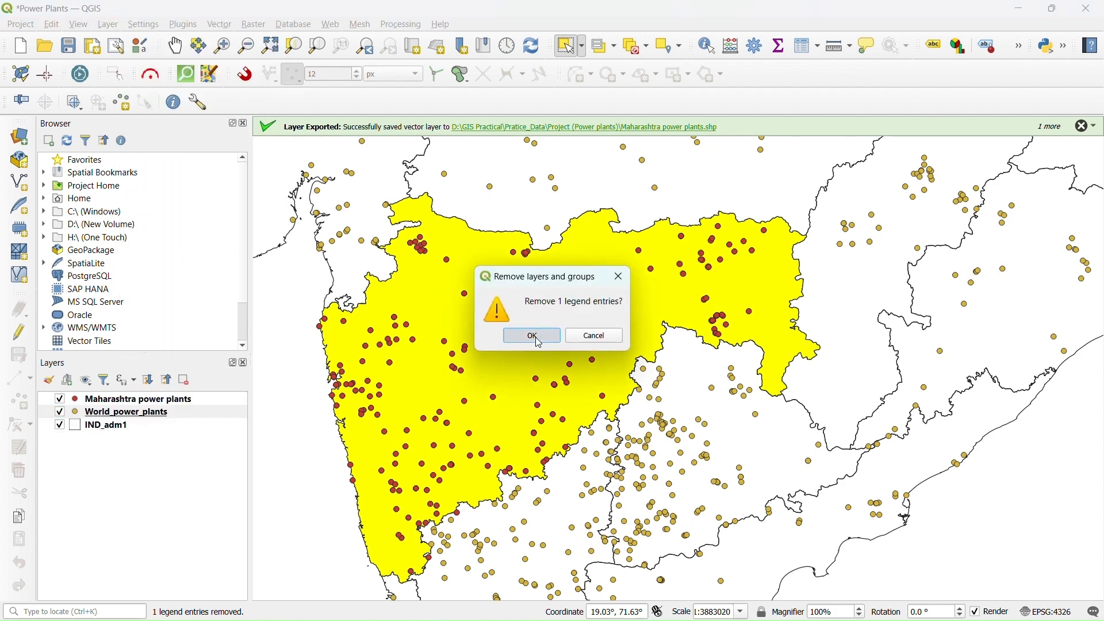
left_click(529, 338)
scroll(580, 345, "down", 3)
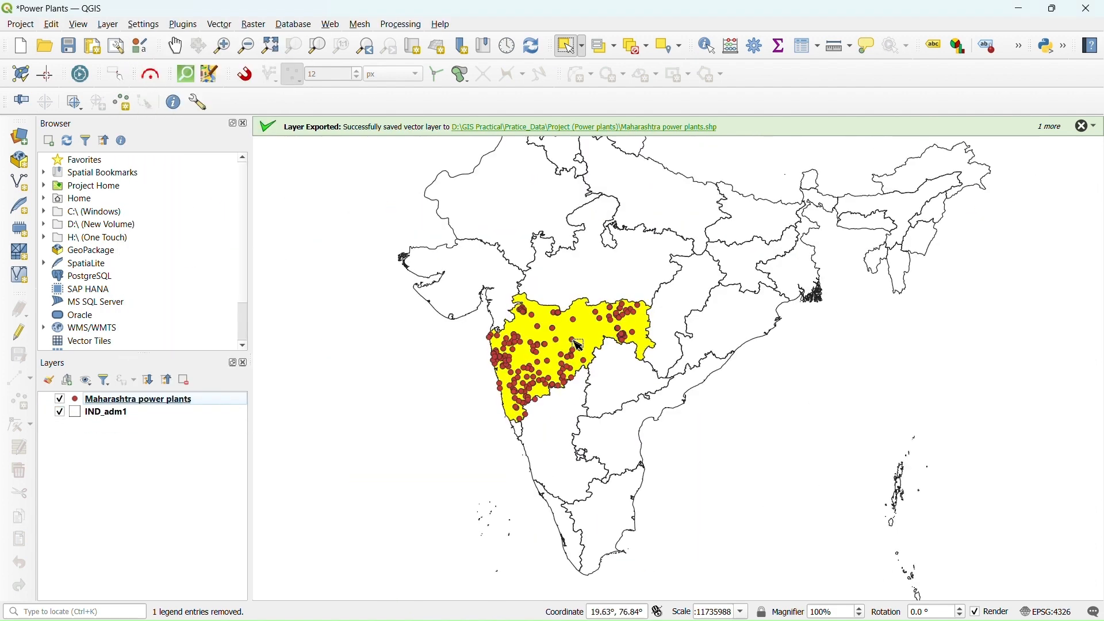
Clip IND_adm1, selected Maharashtra feature only, with IND_adm1 as the overlay, creating a temporary layer
scroll(575, 340, "up", 3)
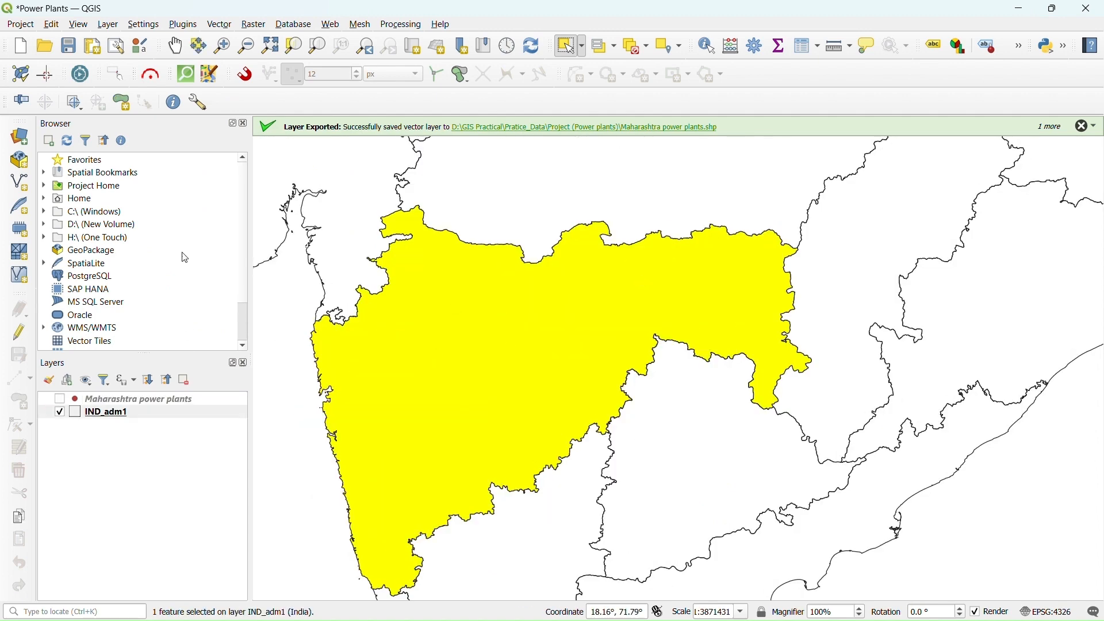
left_click(220, 24)
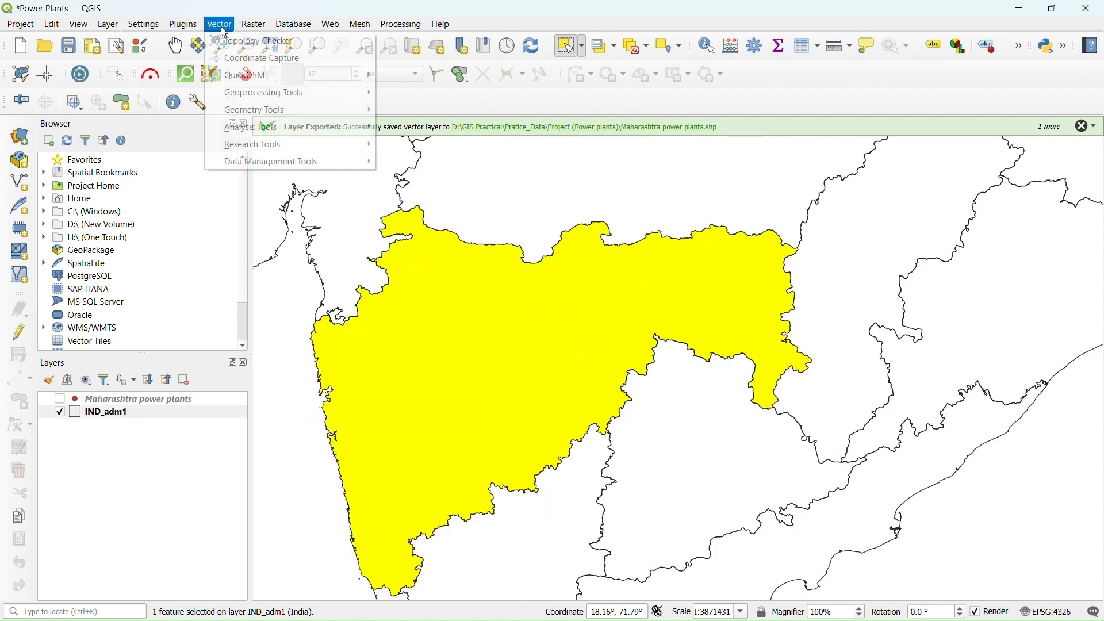
mouse_move(253, 94)
left_click(422, 107)
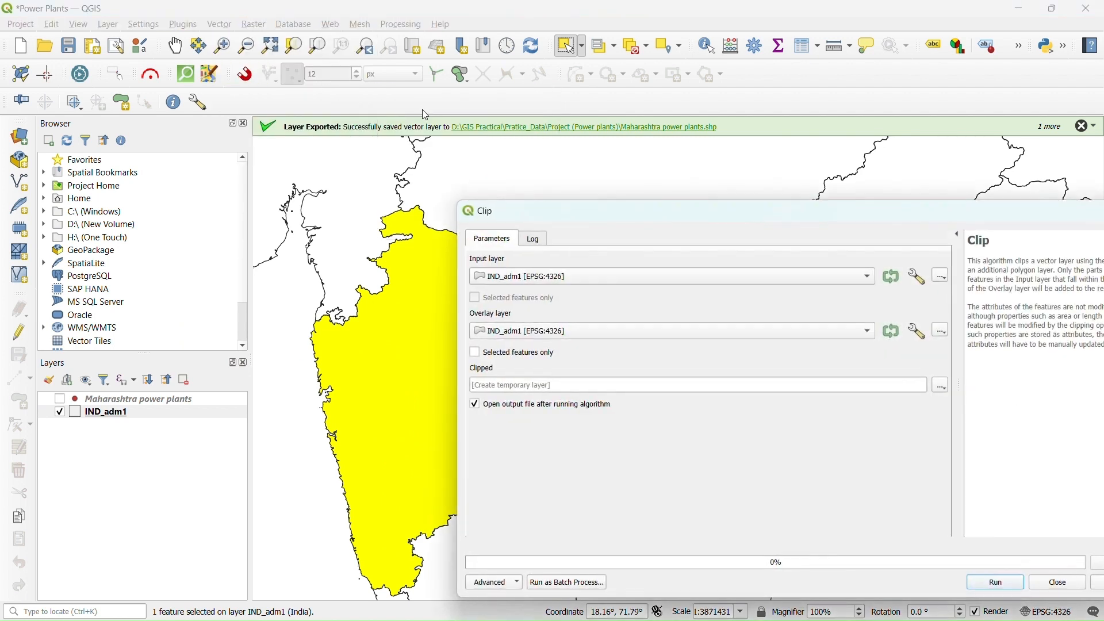
left_click(666, 283)
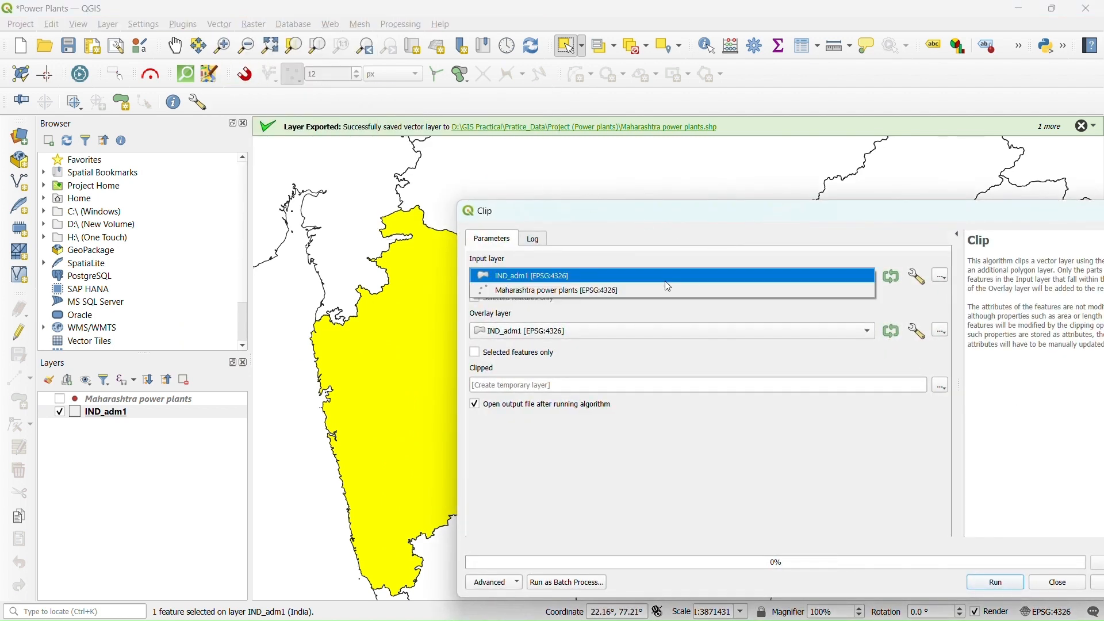
left_click(667, 277)
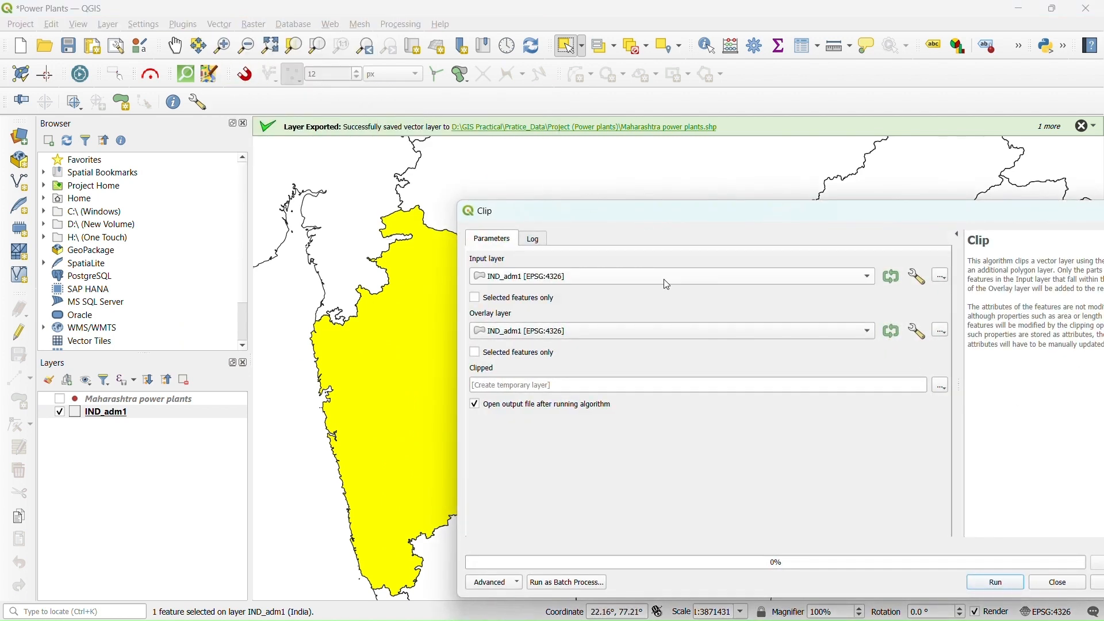
left_click(475, 299)
left_click(999, 585)
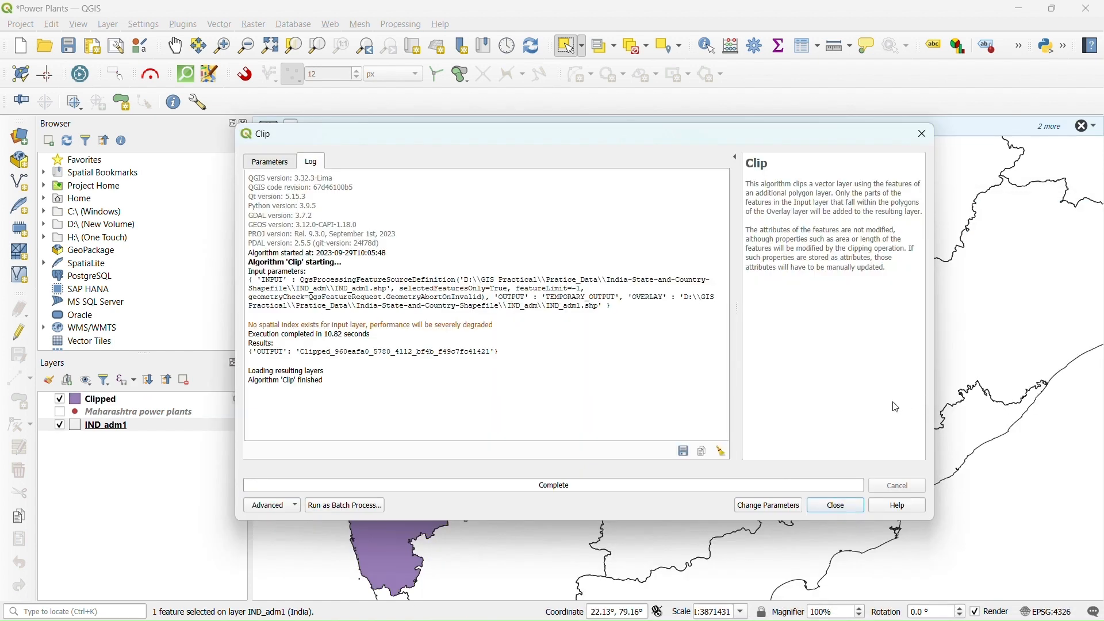
left_click(837, 506)
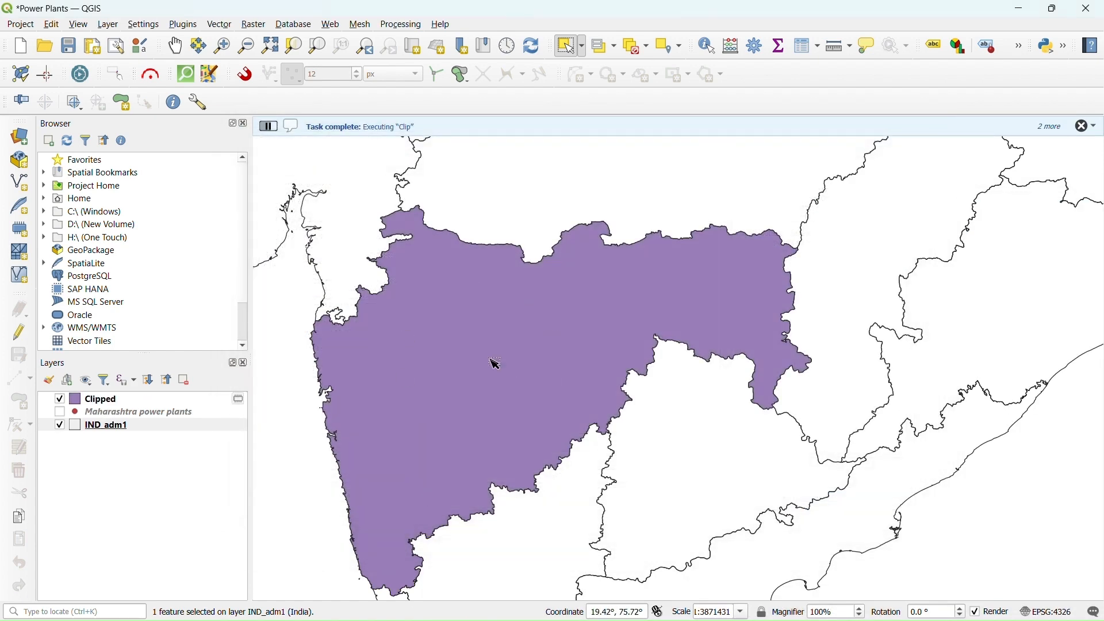
Remove the IND_adm1 layer from the project
left_click(95, 425)
right_click(95, 425)
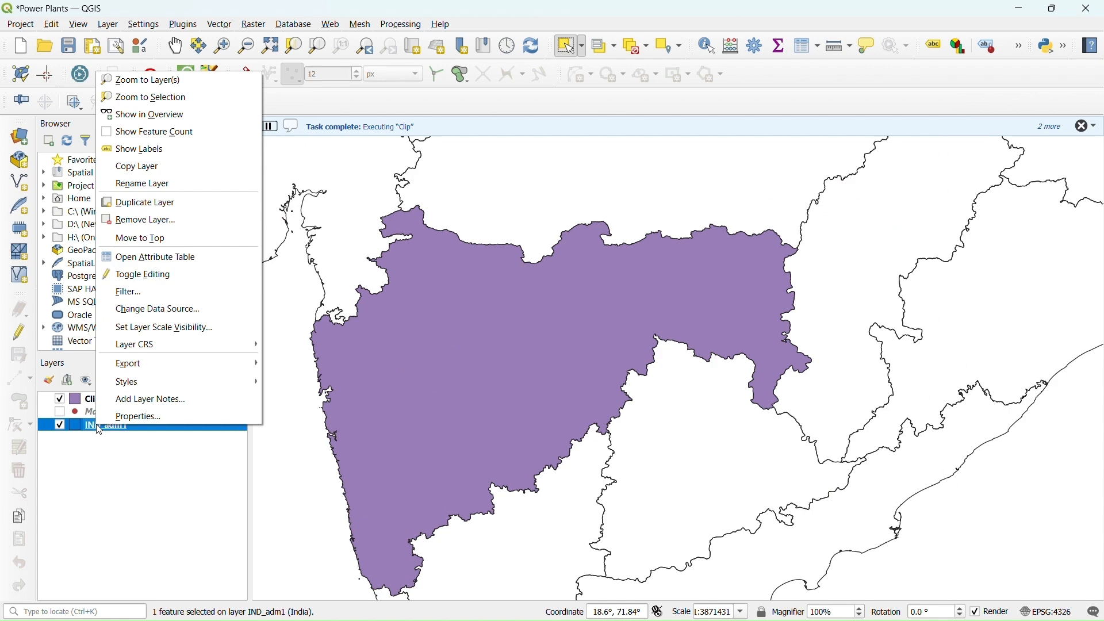
left_click(155, 227)
left_click(543, 339)
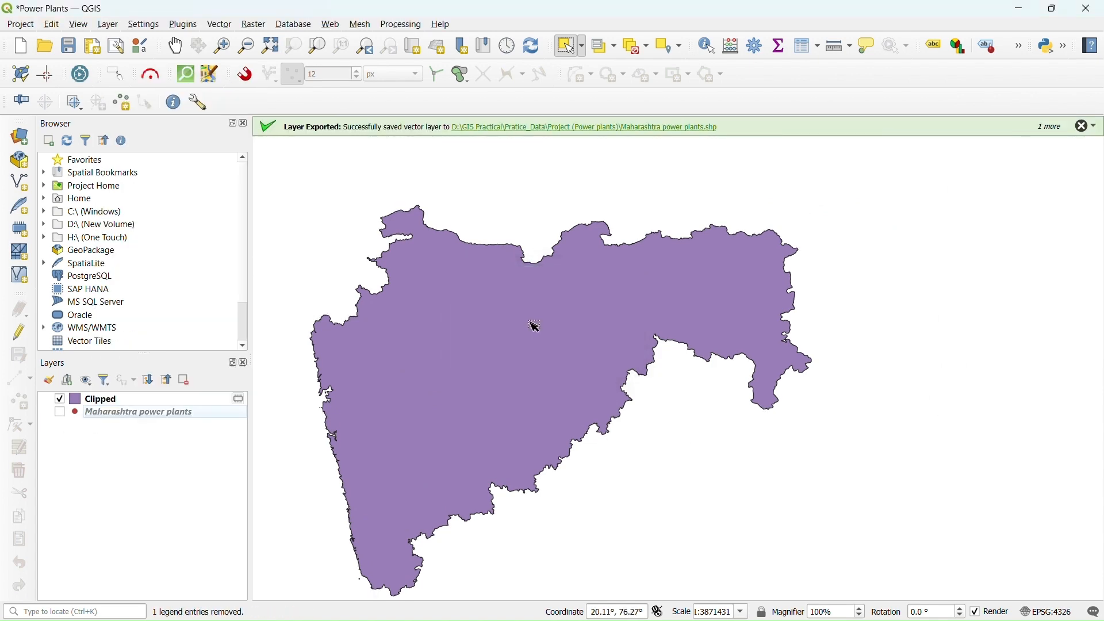
Set up an ESRI Shapefile export of the Clipped polygon layer, saved as Maharashtra state boundary in the Project (Power plants) folder
right_click(105, 399)
mouse_move(190, 341)
left_click(322, 339)
left_click(856, 123)
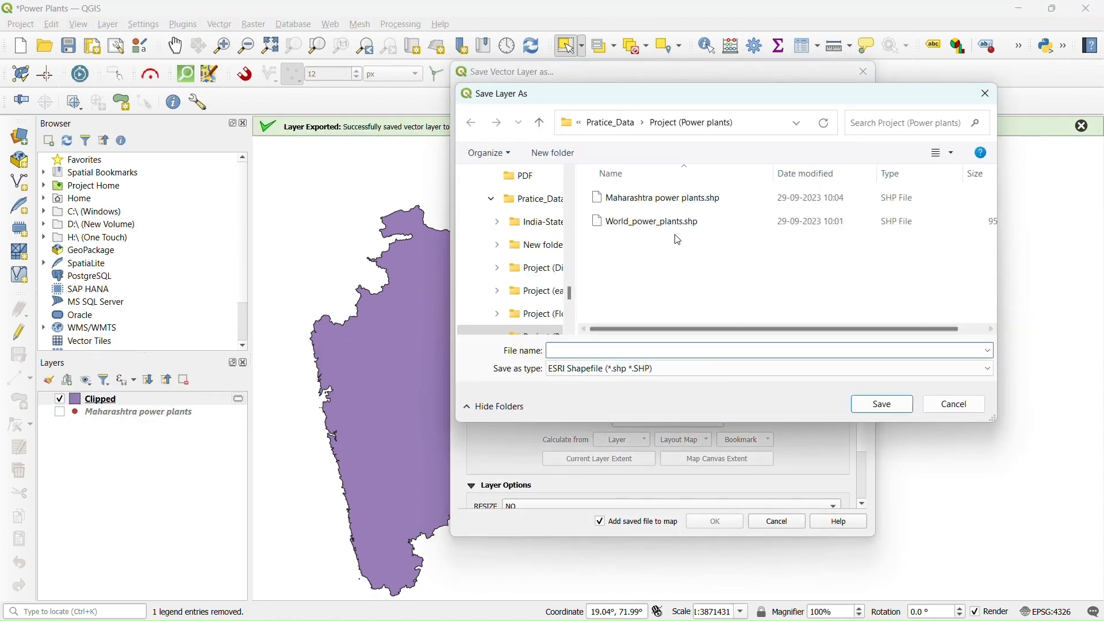
type("Ma")
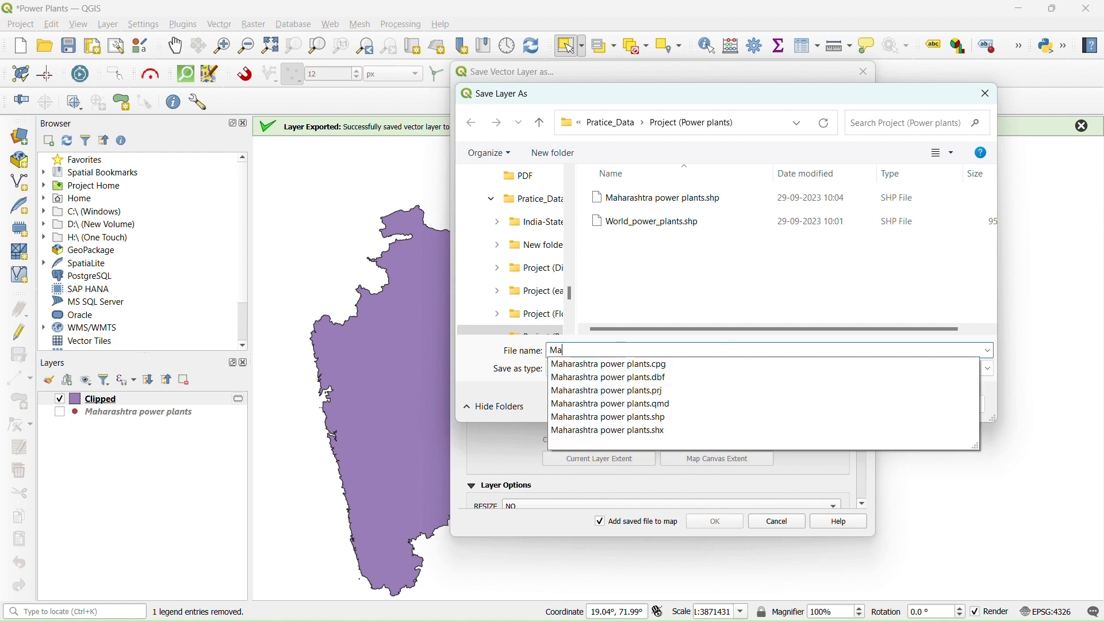
type("harashtra state boundar")
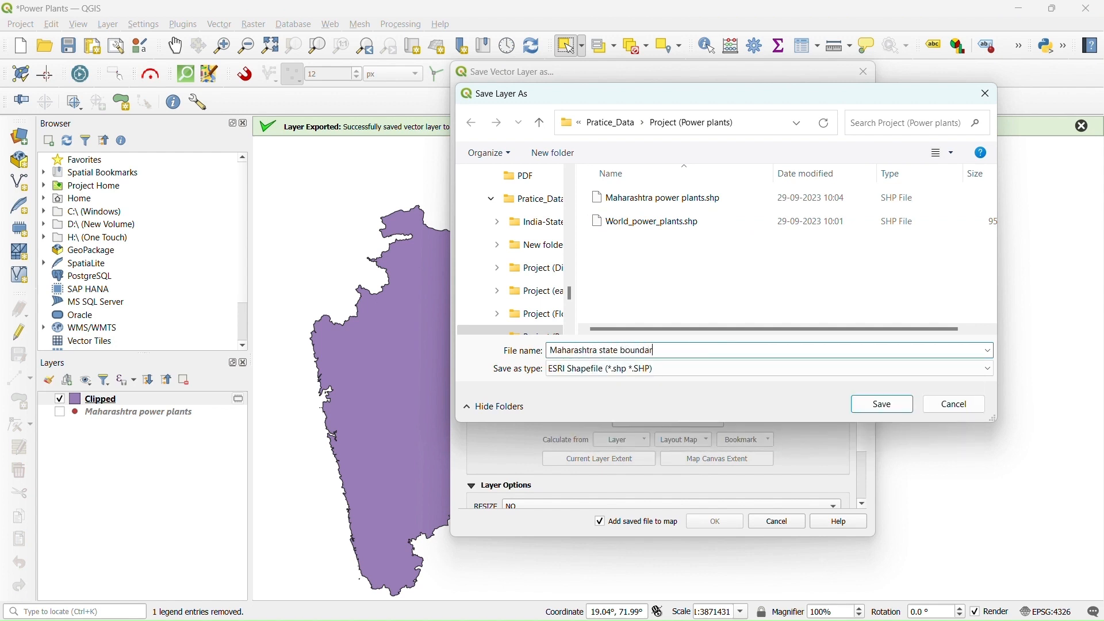
type("y")
left_click(883, 406)
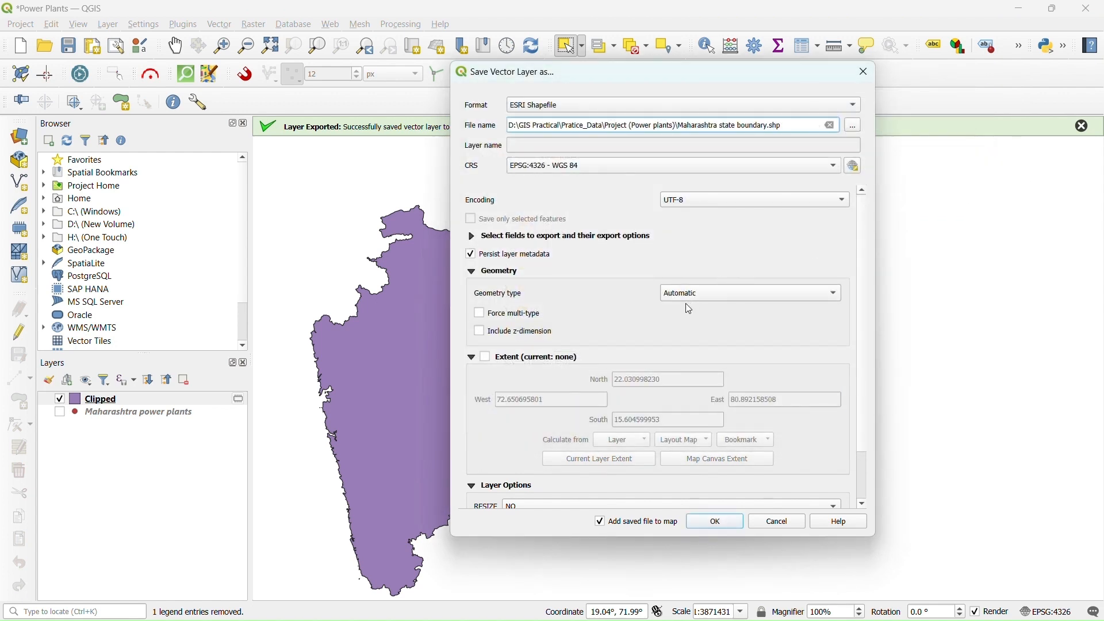
Set the export's SHPT option to POLYGON and export the state boundary layer
scroll(843, 431, "down", 2)
left_click(670, 460)
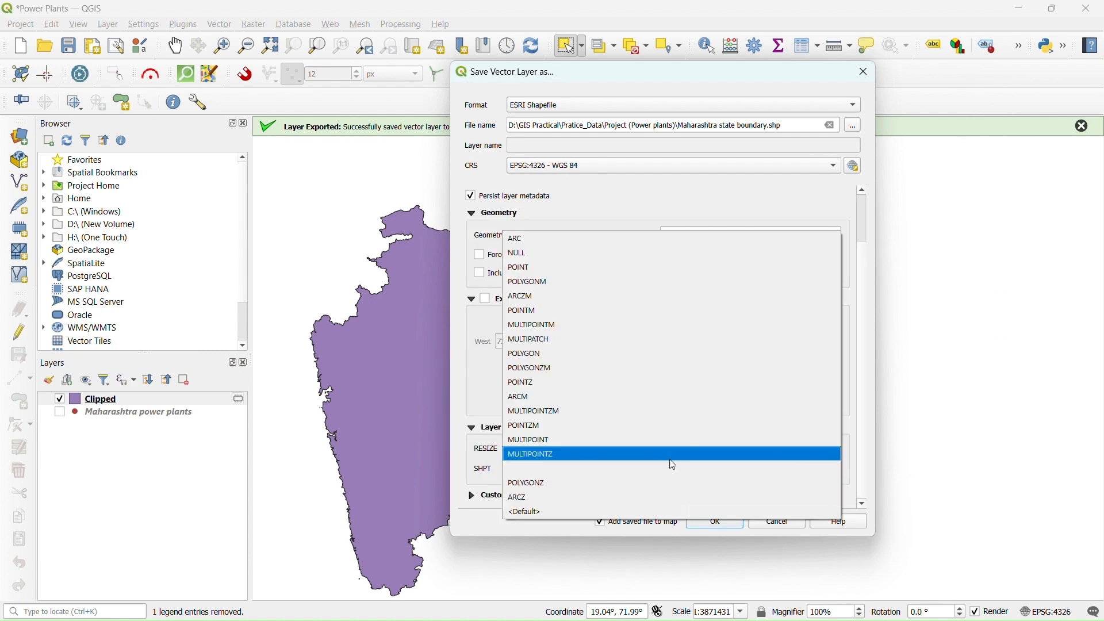
left_click(673, 352)
left_click(716, 522)
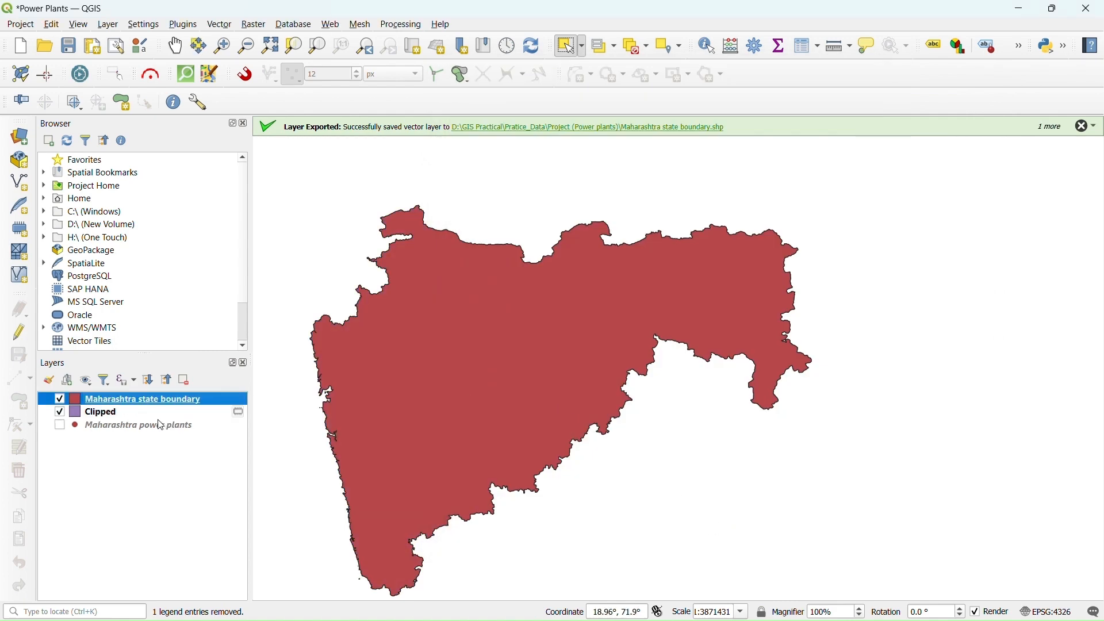
Remove the temporary Clipped polygon layer from the project
right_click(109, 412)
left_click(171, 174)
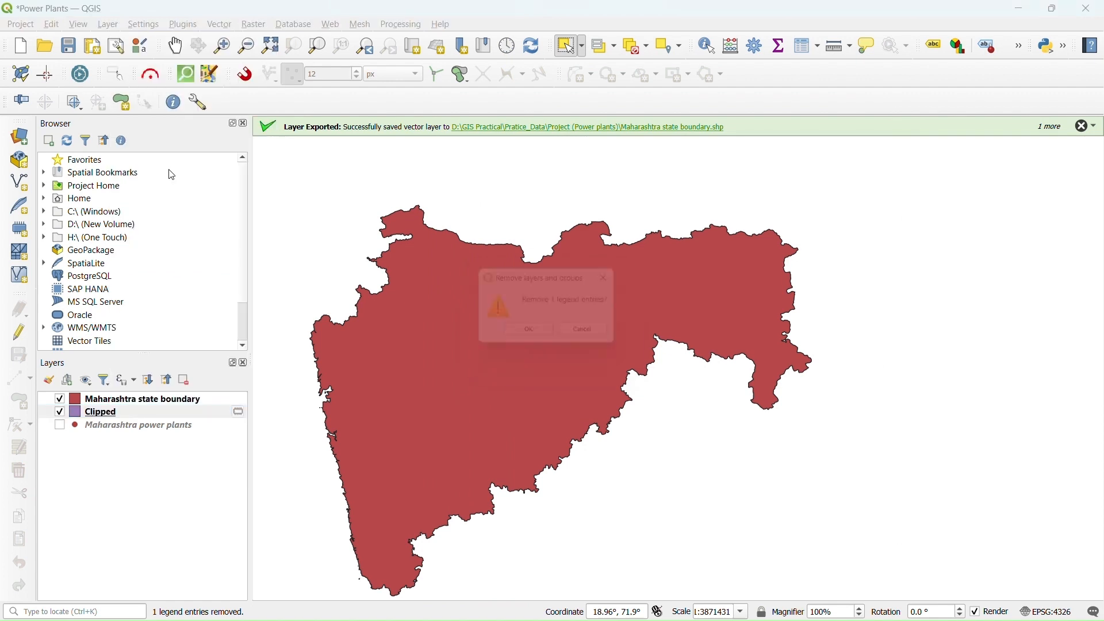
left_click(533, 336)
Place the Maharashtra state boundary layer below Maharashtra power plants and make the power plants layer visible
left_click_drag(110, 401, 119, 428)
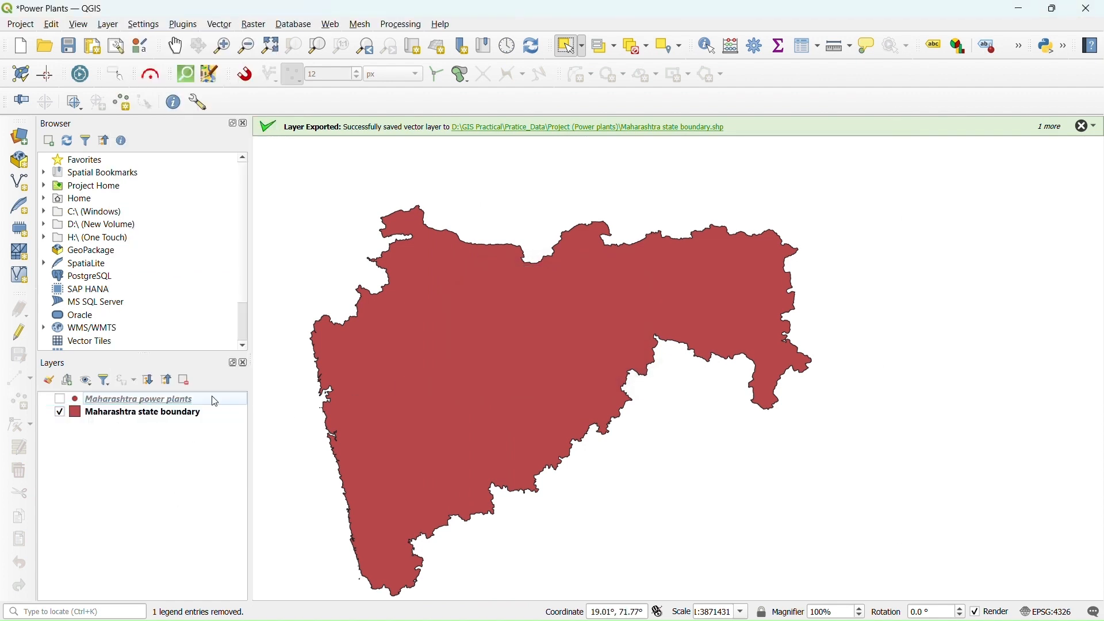
left_click(60, 399)
Open the attribute table of Maharashtra power plants, fit the name column to its contents and review the plant records
right_click(135, 402)
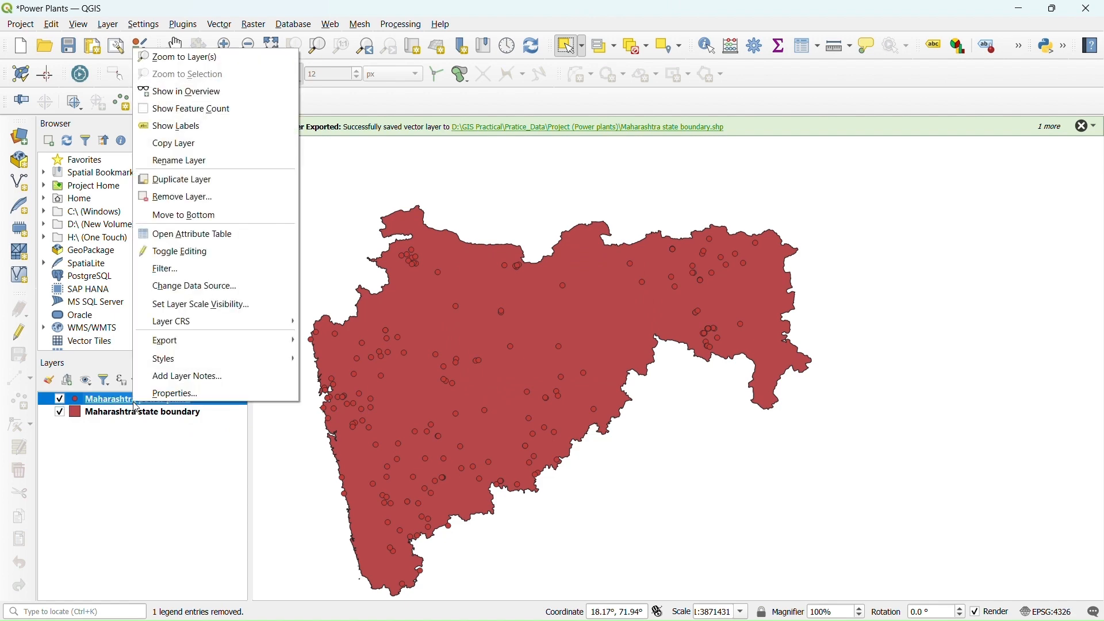
left_click(200, 234)
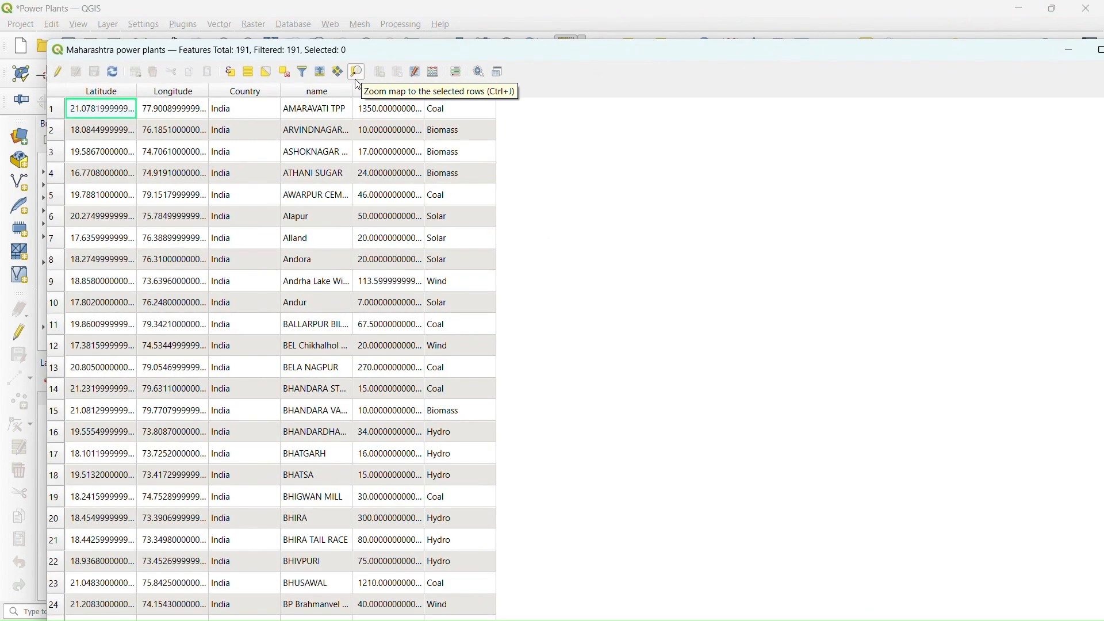
double_click(353, 90)
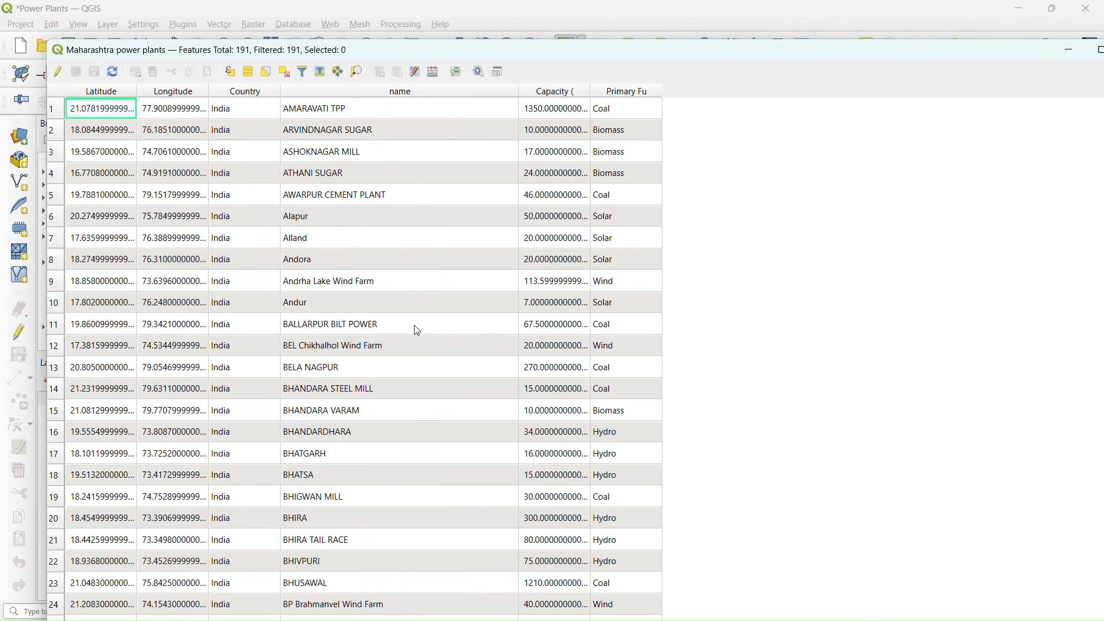
scroll(417, 331, "down", 18)
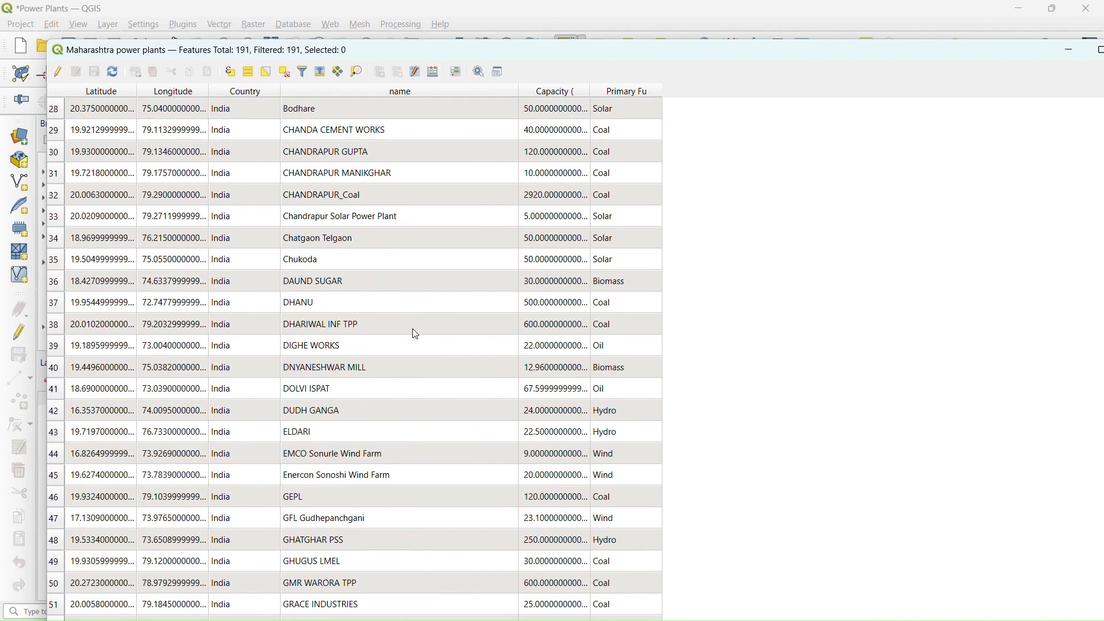
scroll(417, 334, "down", 20)
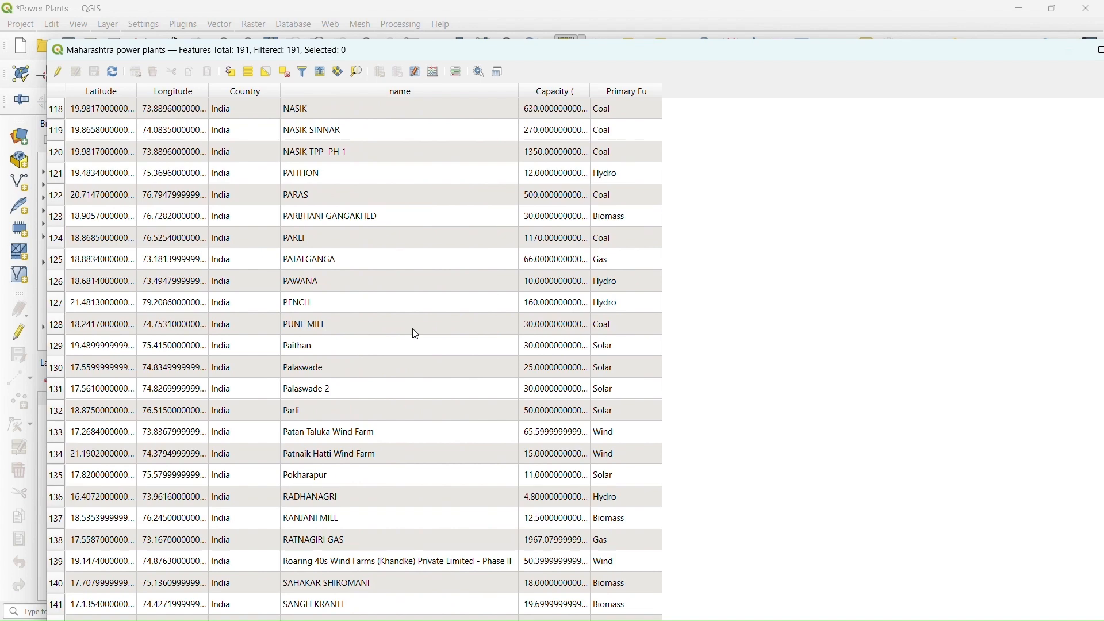
scroll(416, 333, "up", 20)
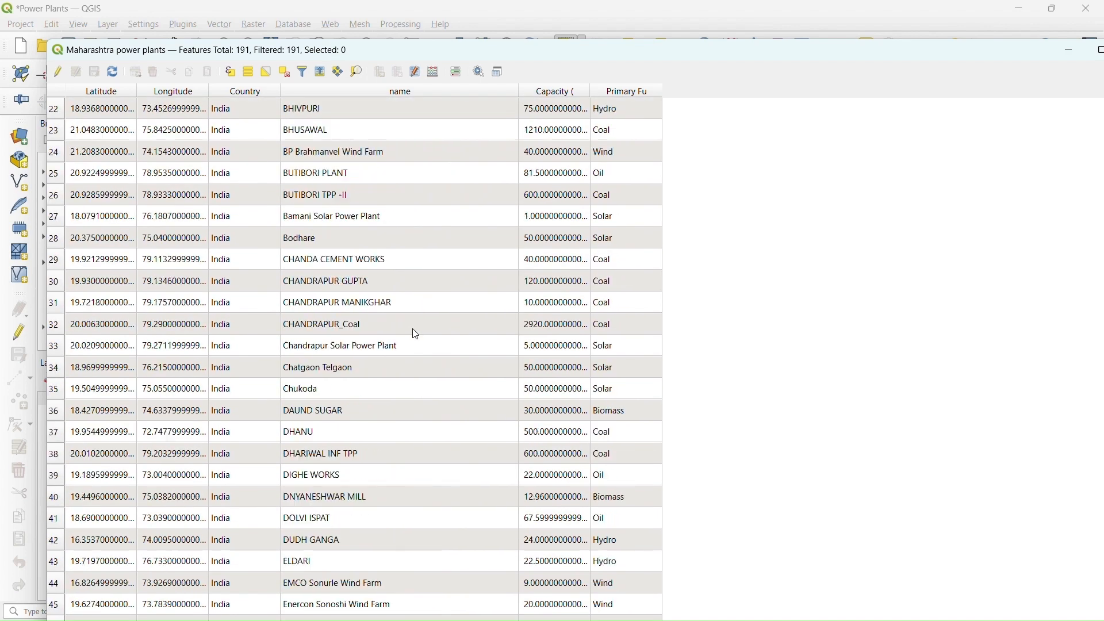
scroll(417, 334, "up", 7)
Fit the capacity column to its contents, sort the plant records by primary fuel in ascending order and close the table
double_click(590, 91)
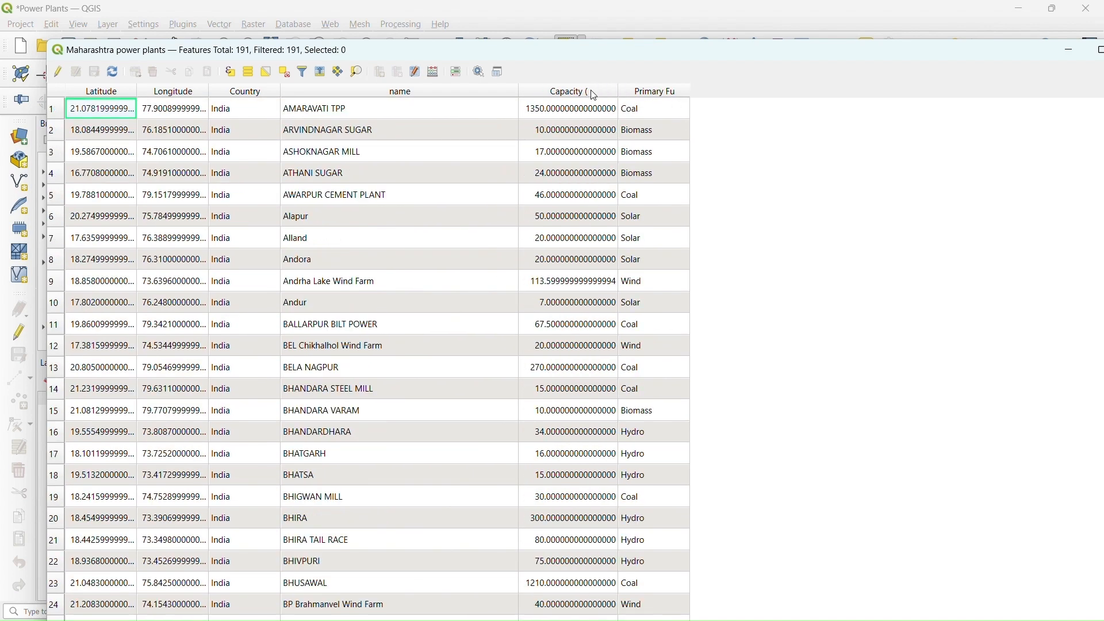
left_click(668, 91)
left_click(668, 90)
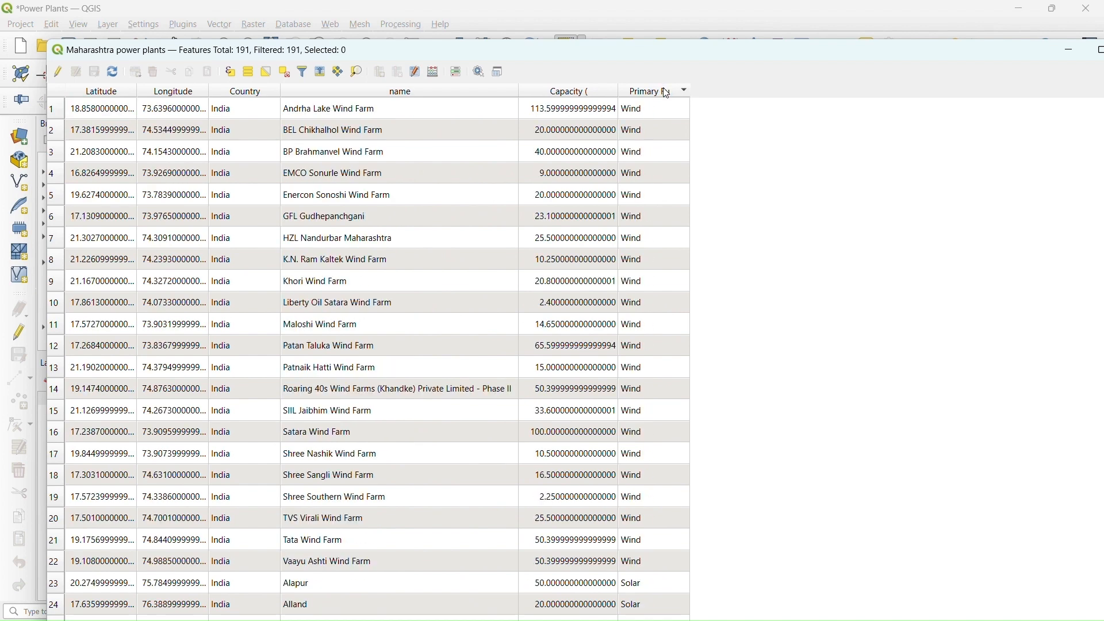
left_click(669, 90)
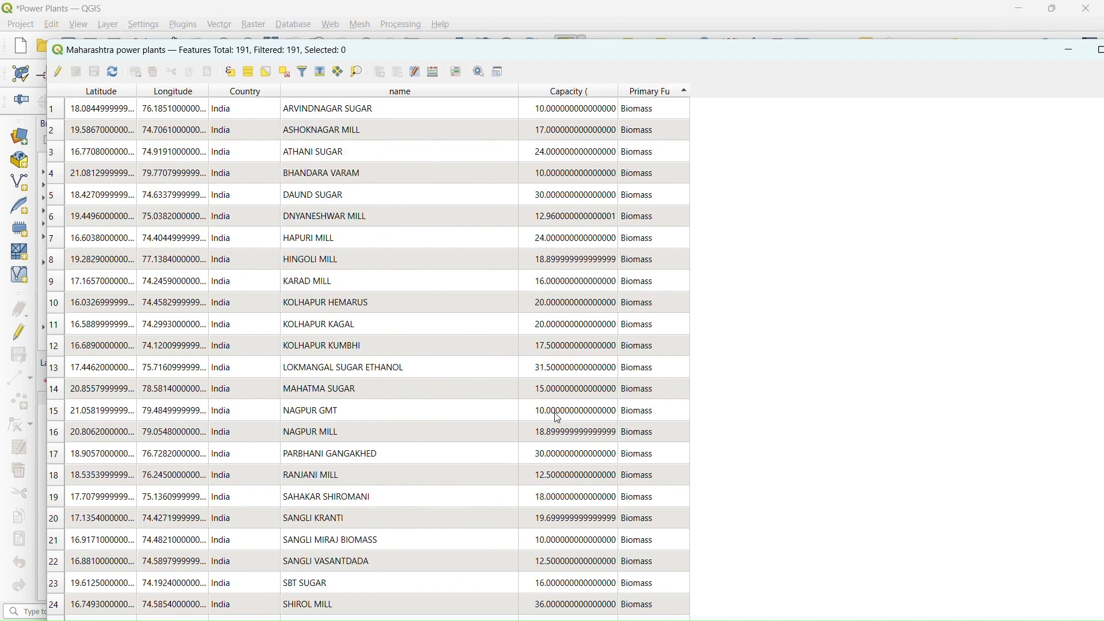
left_click_drag(1010, 54, 882, 43)
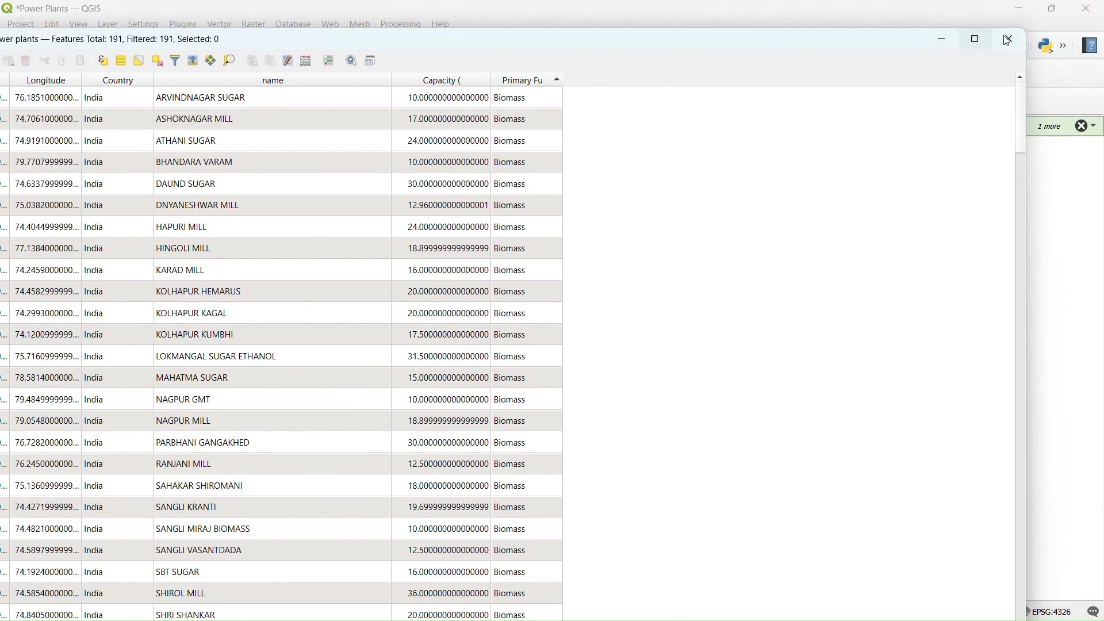
left_click(1013, 39)
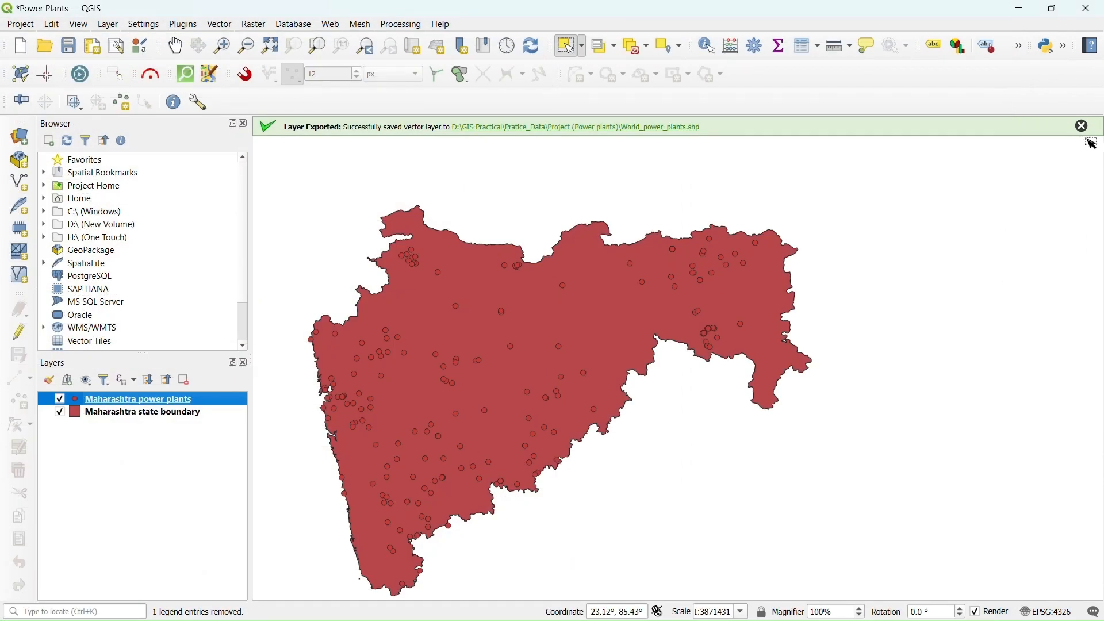
Dismiss the layer export message and fit the whole of Maharashtra in the map view
left_click(1084, 129)
left_click(270, 46)
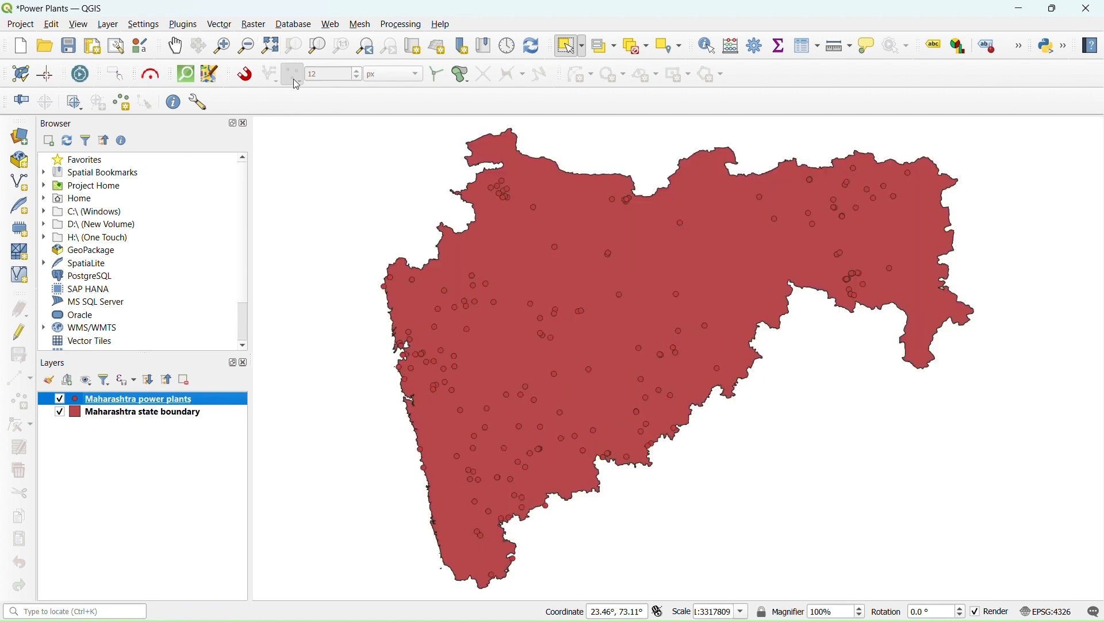
left_click(113, 415)
right_click(116, 419)
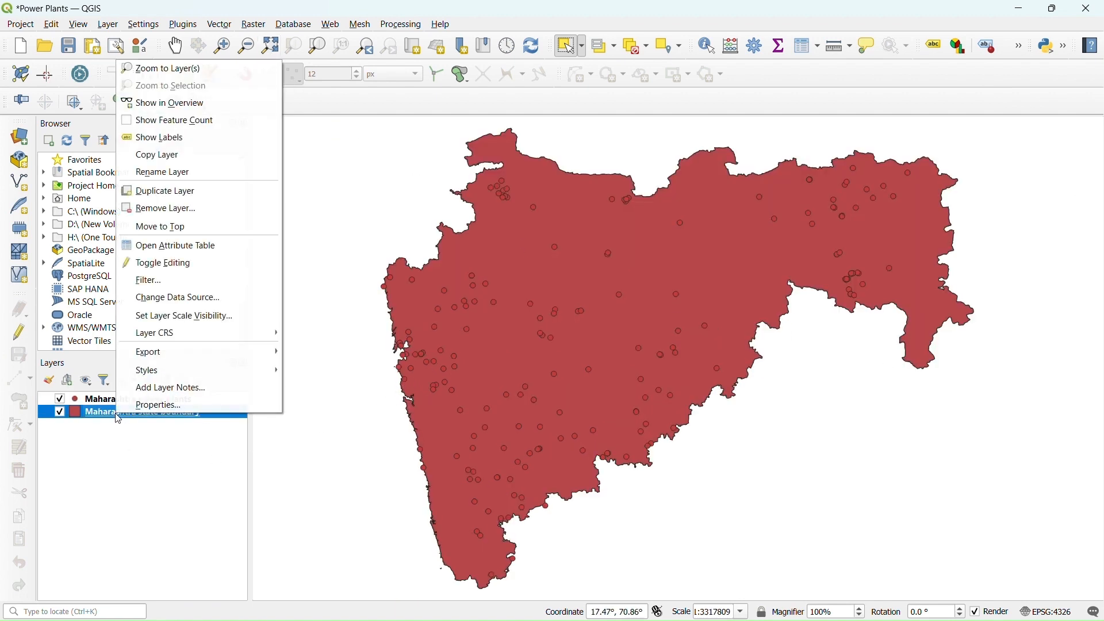
left_click(167, 407)
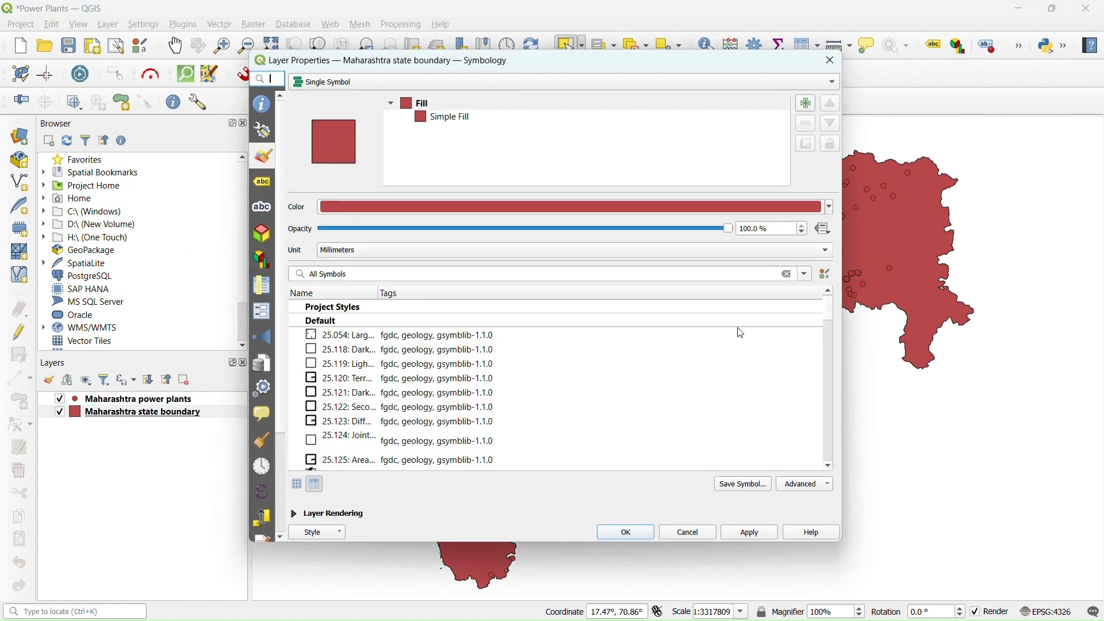
left_click(401, 87)
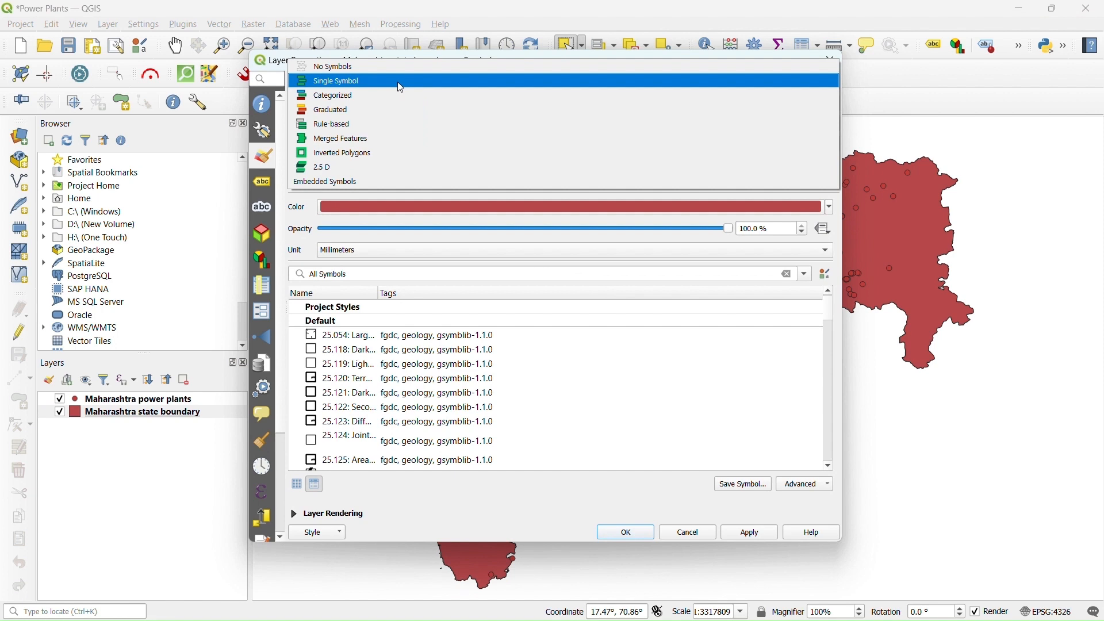
left_click(377, 125)
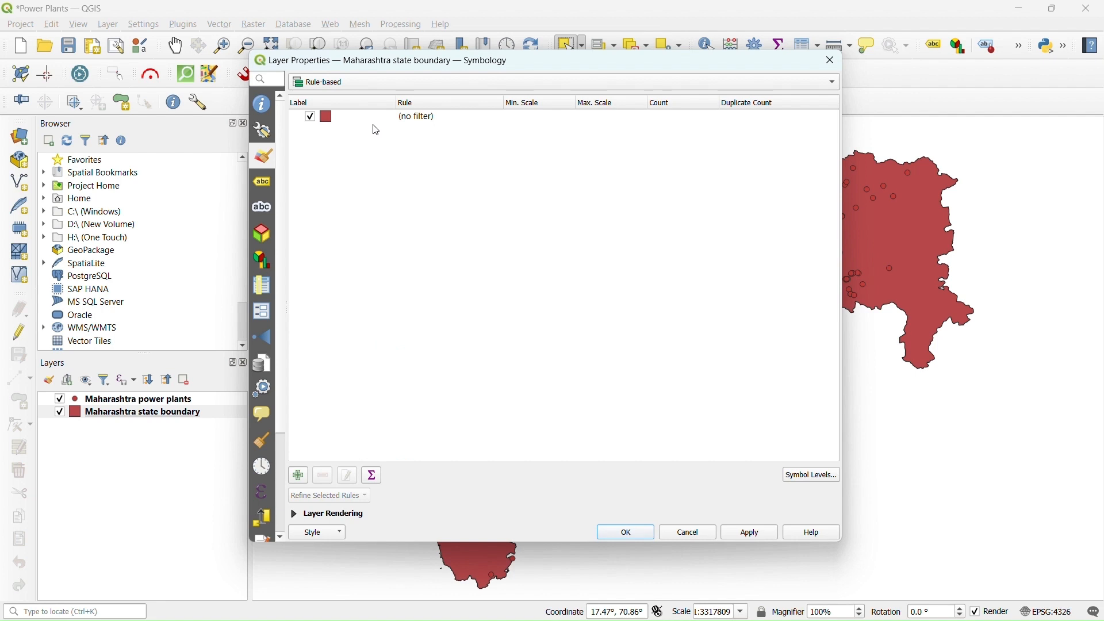
Edit the unfiltered rule in the rule-based symbology of Maharashtra power plants and label it Coal
left_click(418, 117)
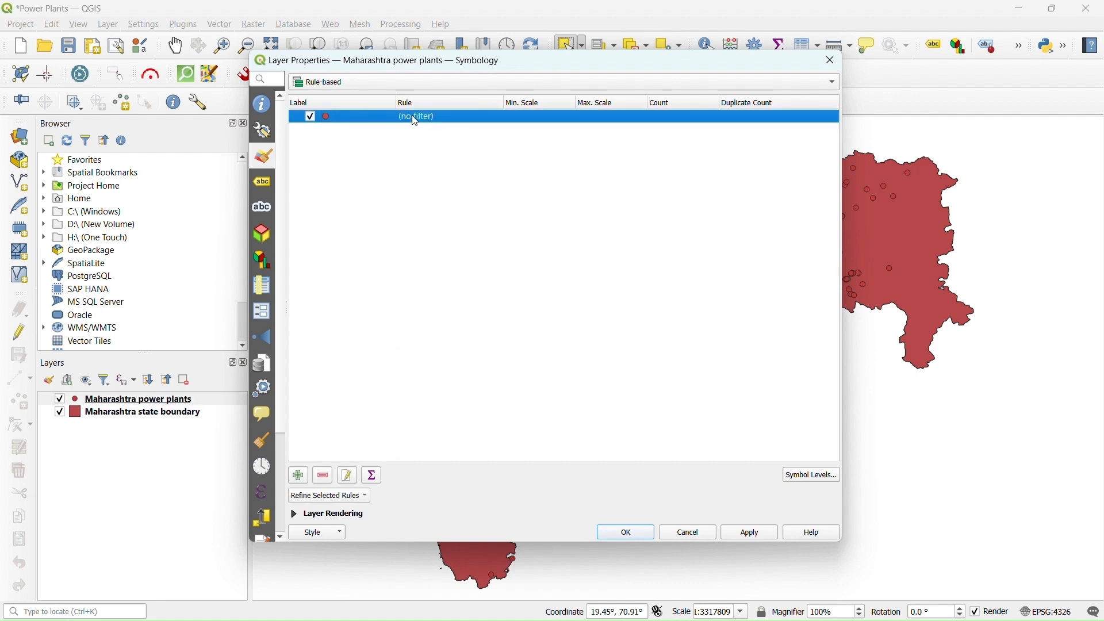
double_click(416, 118)
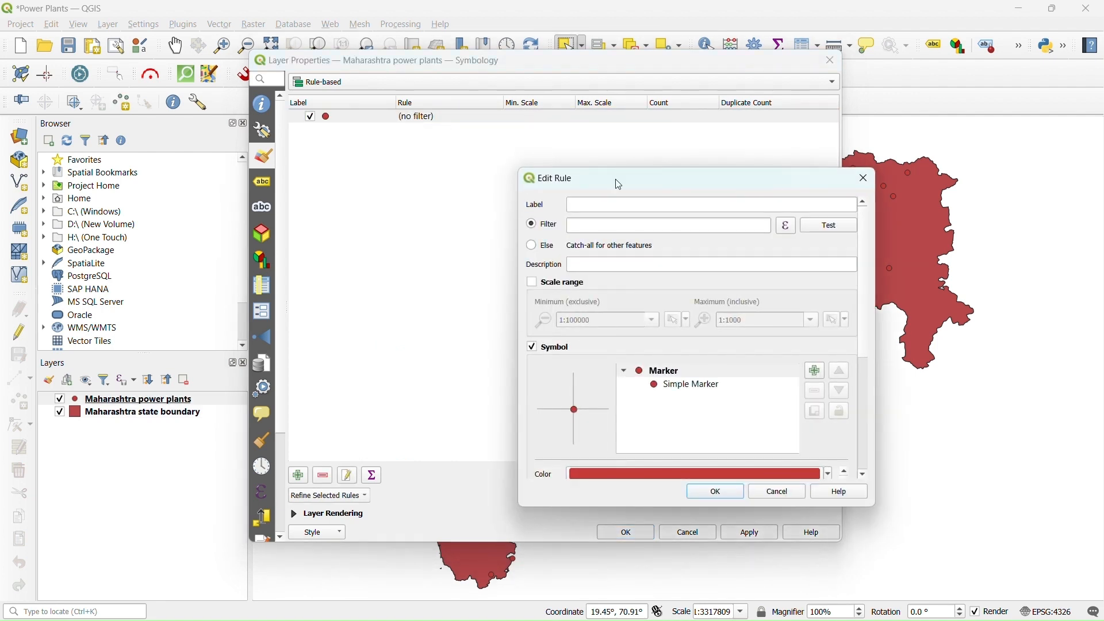
left_click(603, 202)
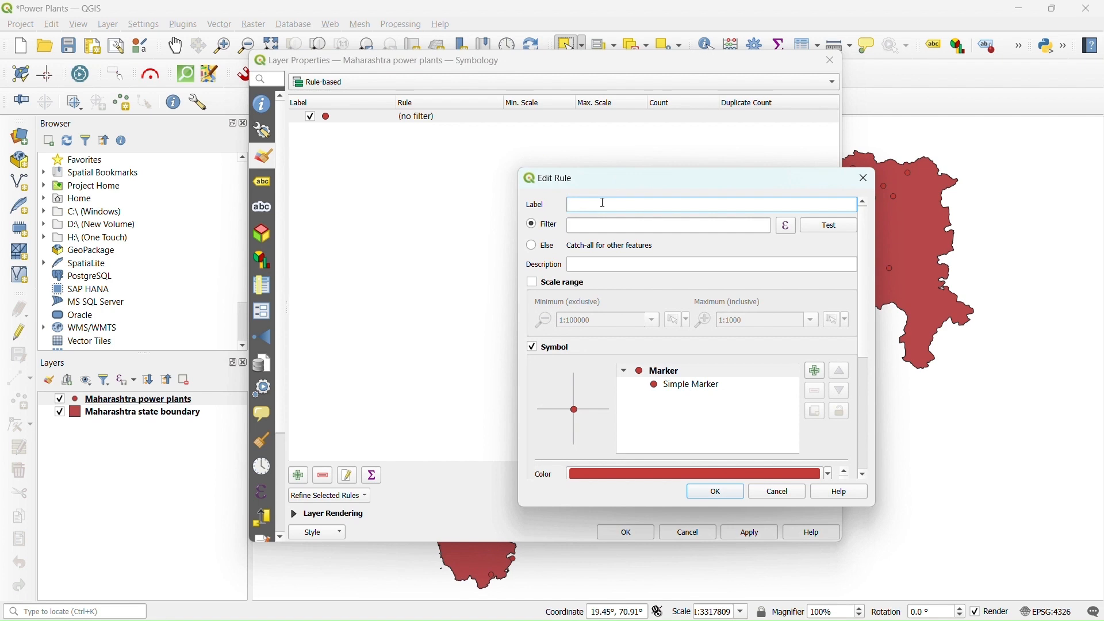
type("c")
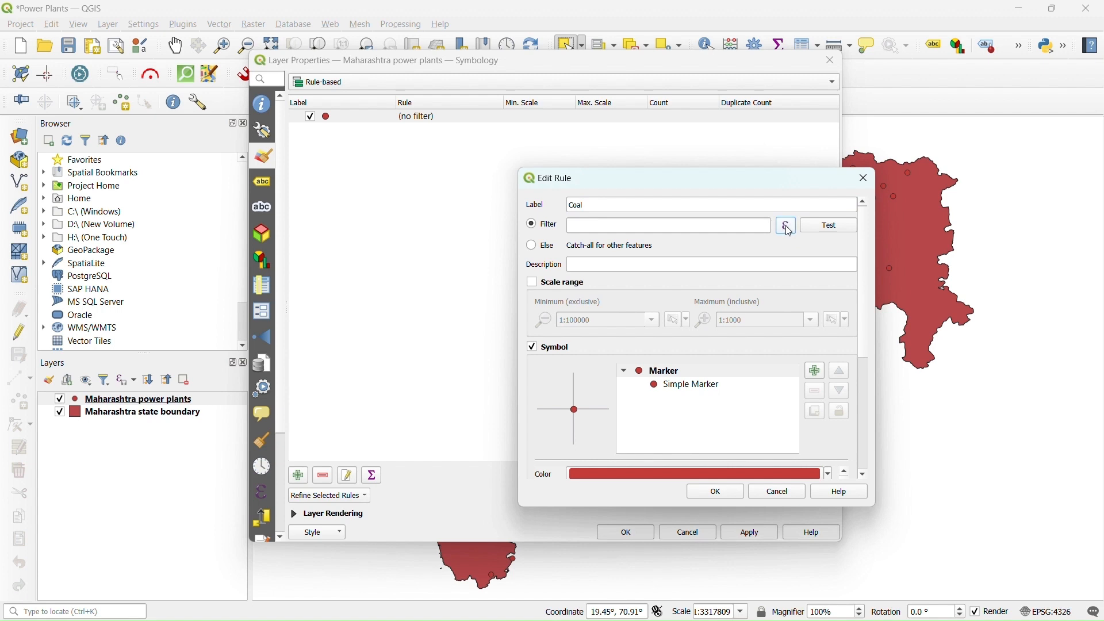
Filter the Coal rule with an expression that matches the field "Primary Fu" to the value 'Coal'
left_click(789, 227)
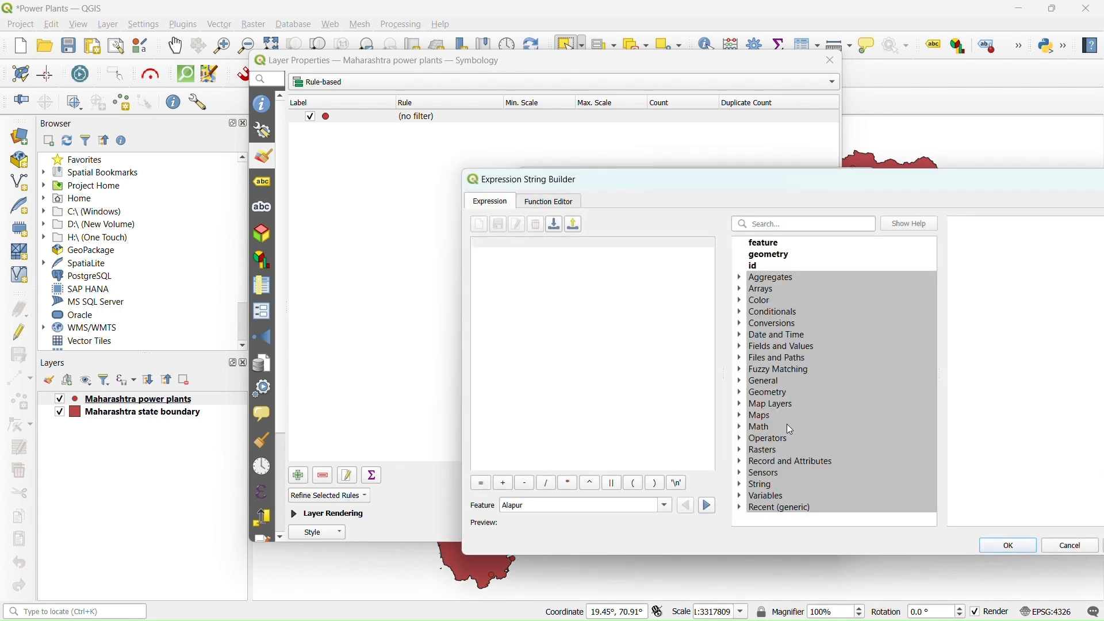
left_click(741, 347)
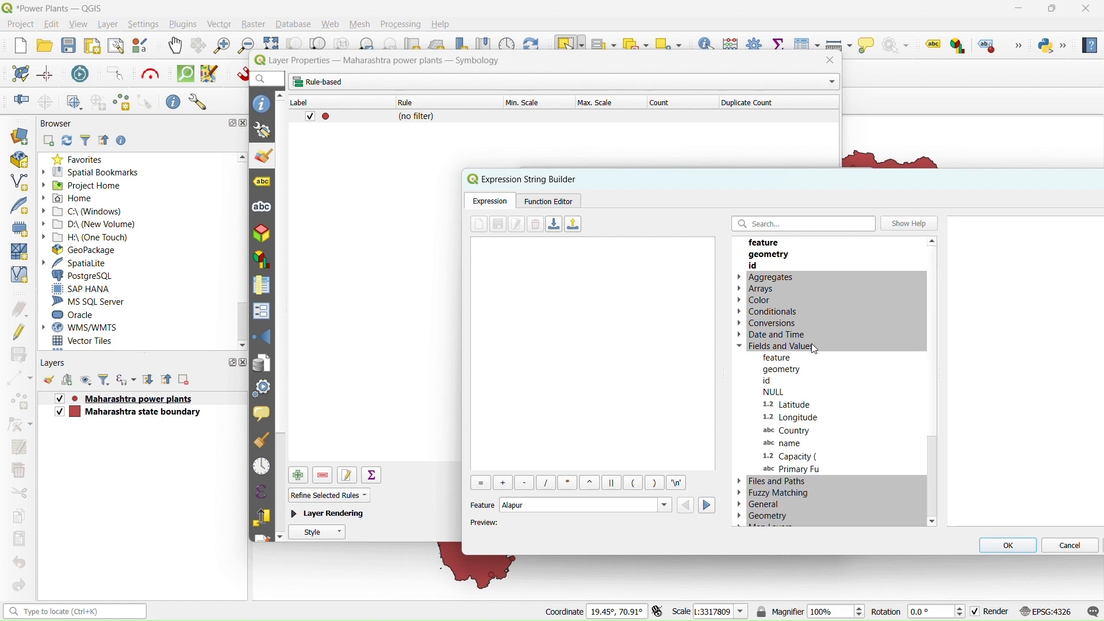
double_click(808, 471)
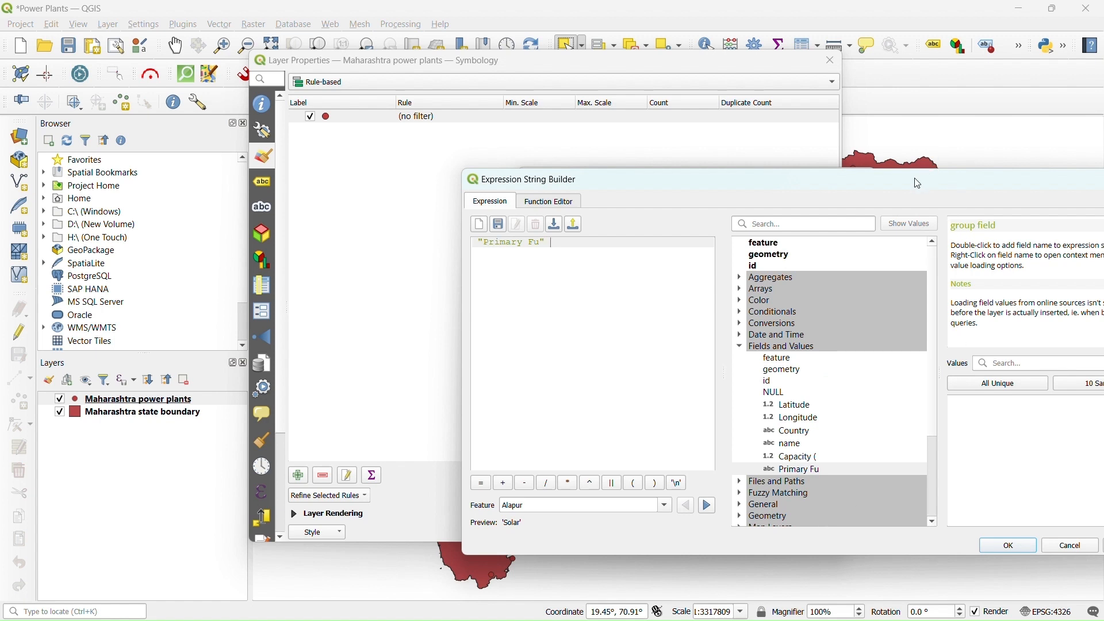
left_click_drag(917, 179, 660, 134)
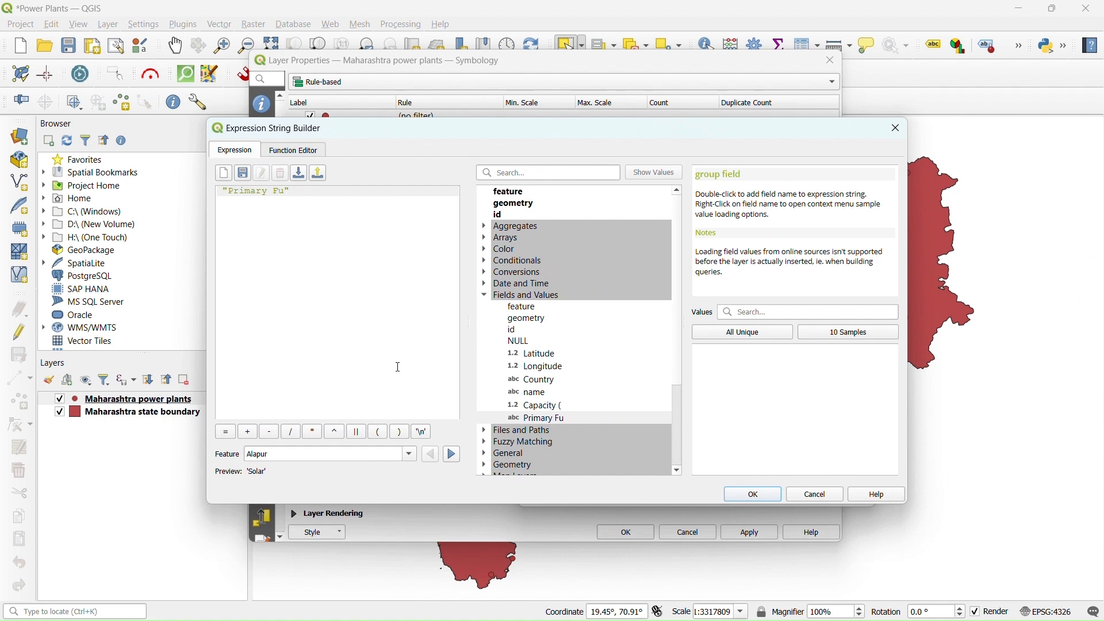
left_click(224, 432)
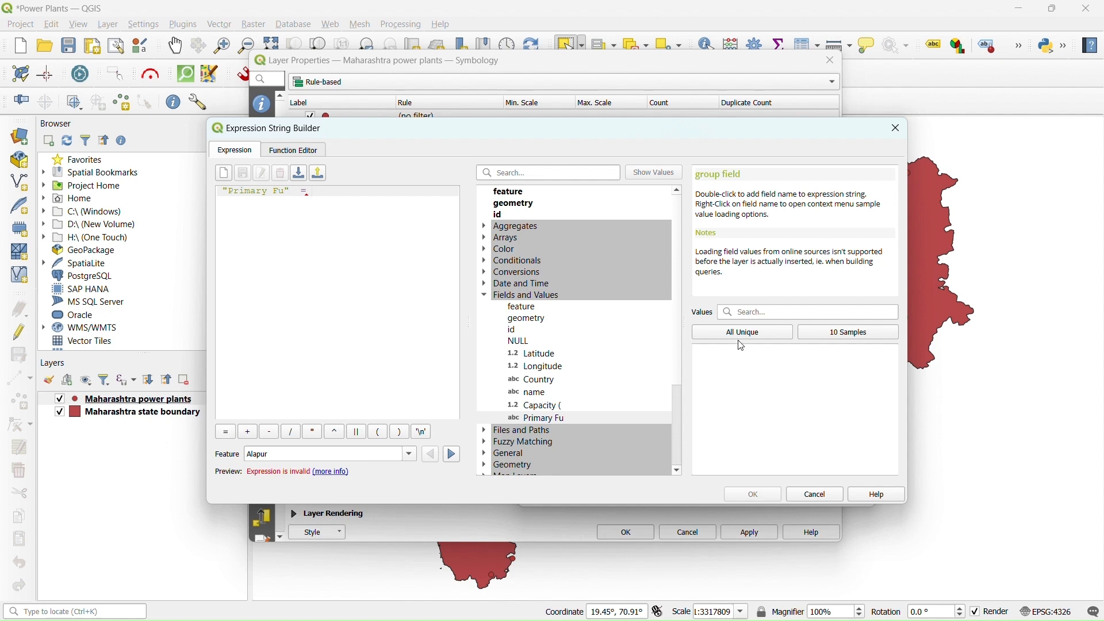
left_click(757, 333)
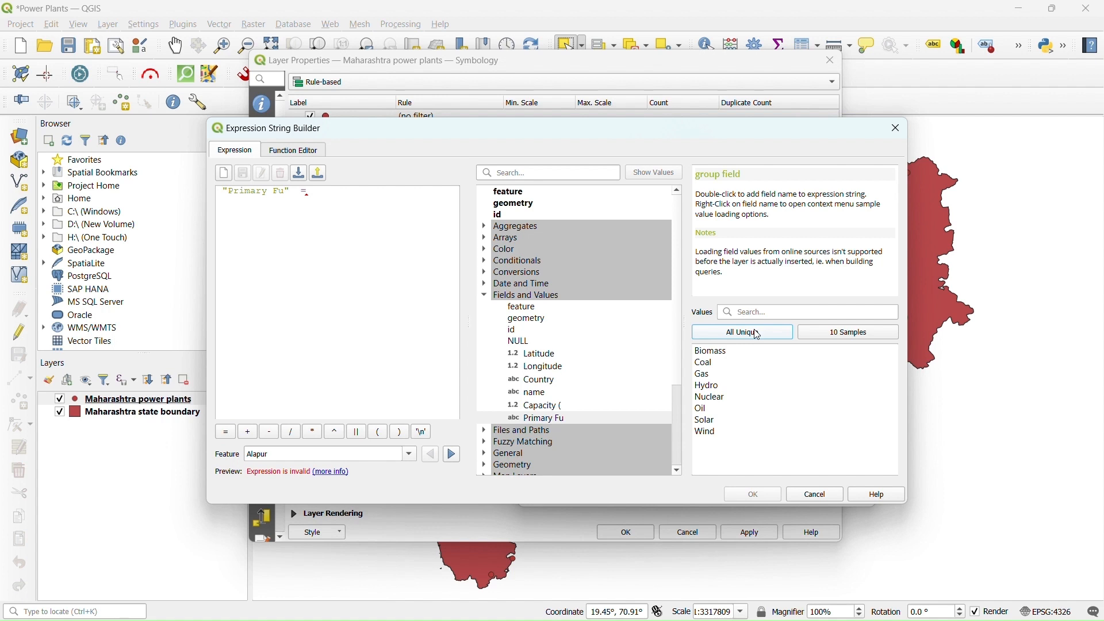
left_click(708, 366)
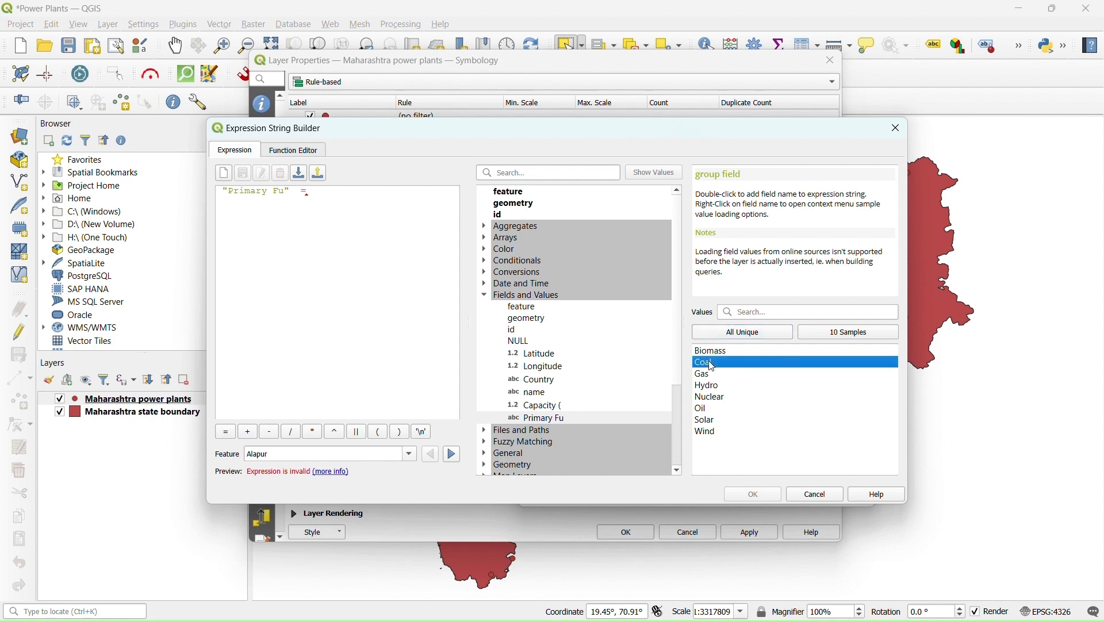
double_click(713, 367)
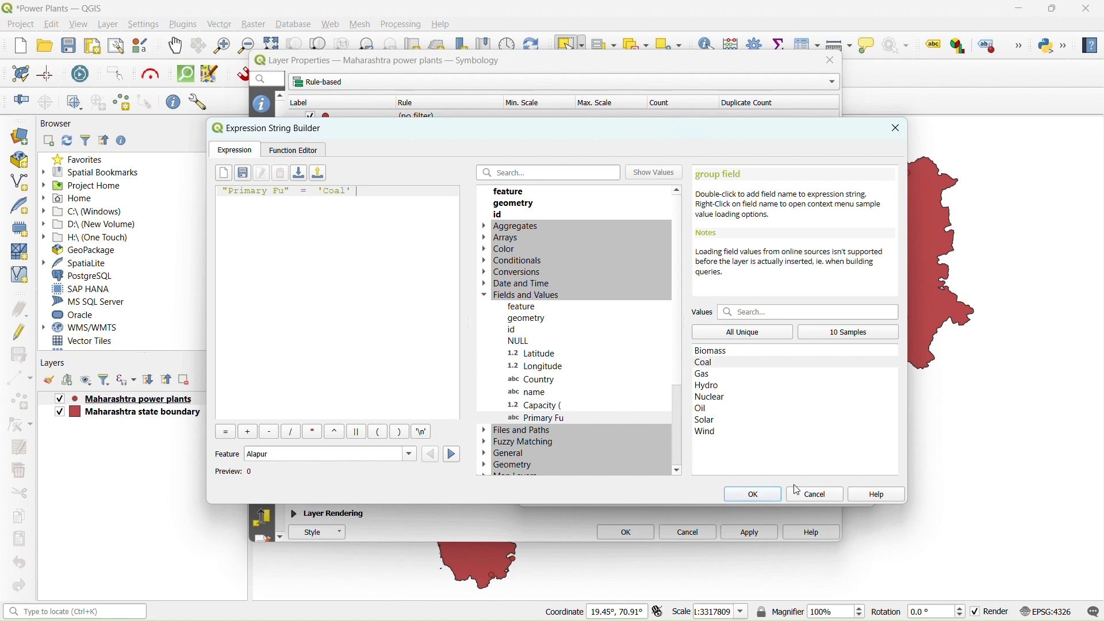
left_click(765, 501)
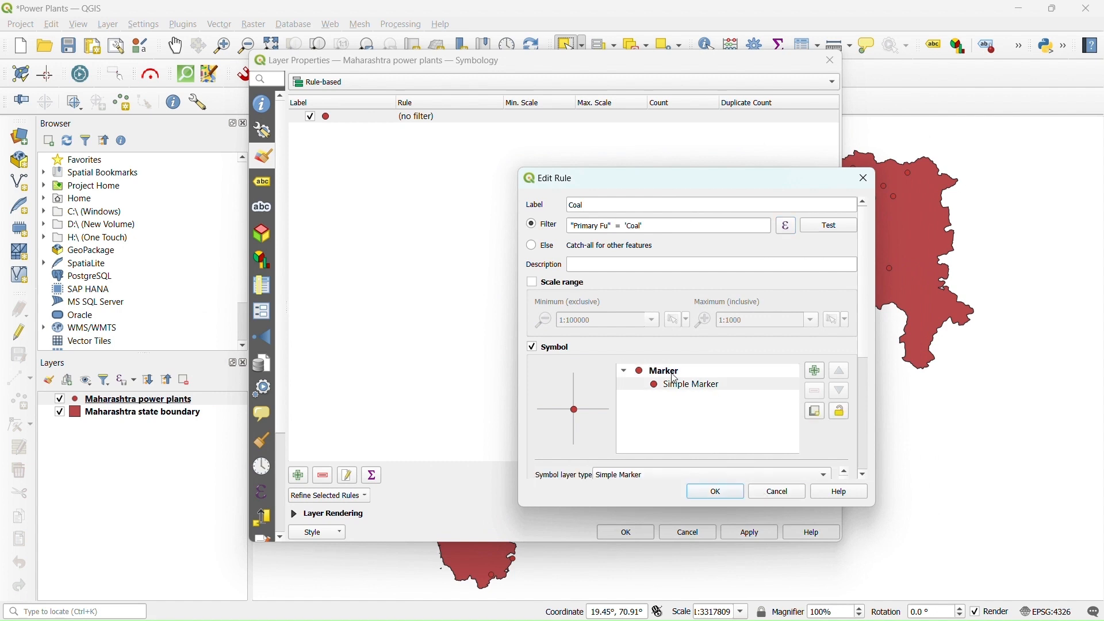
Assign the triangle blue symbol to the Coal rule and apply the symbology to Maharashtra power plants
scroll(851, 368, "down", 5)
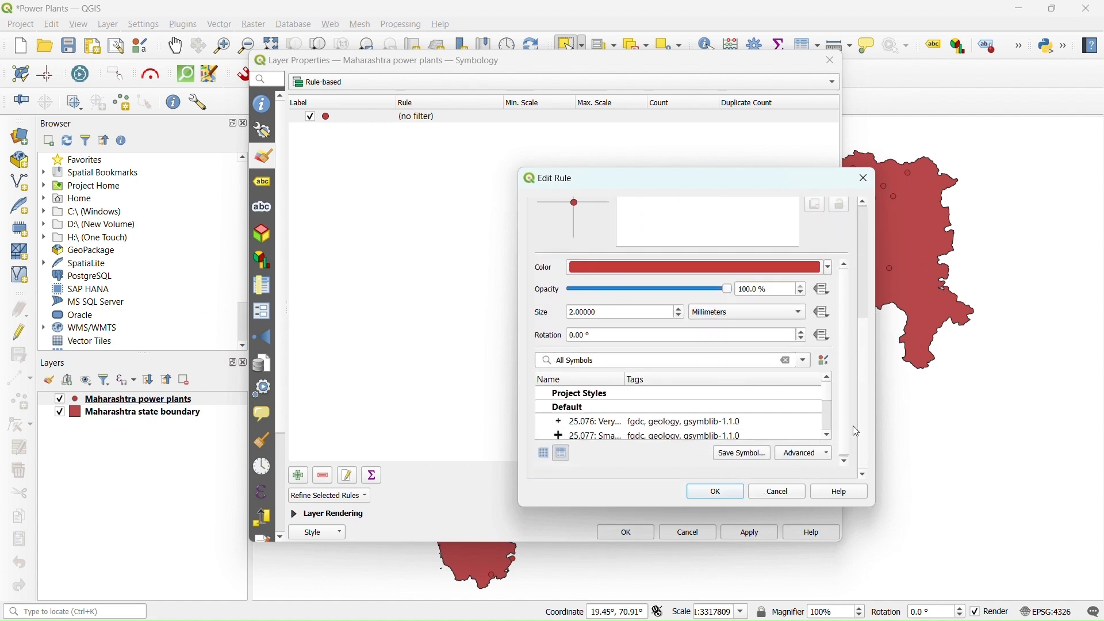
scroll(827, 402, "down", 10)
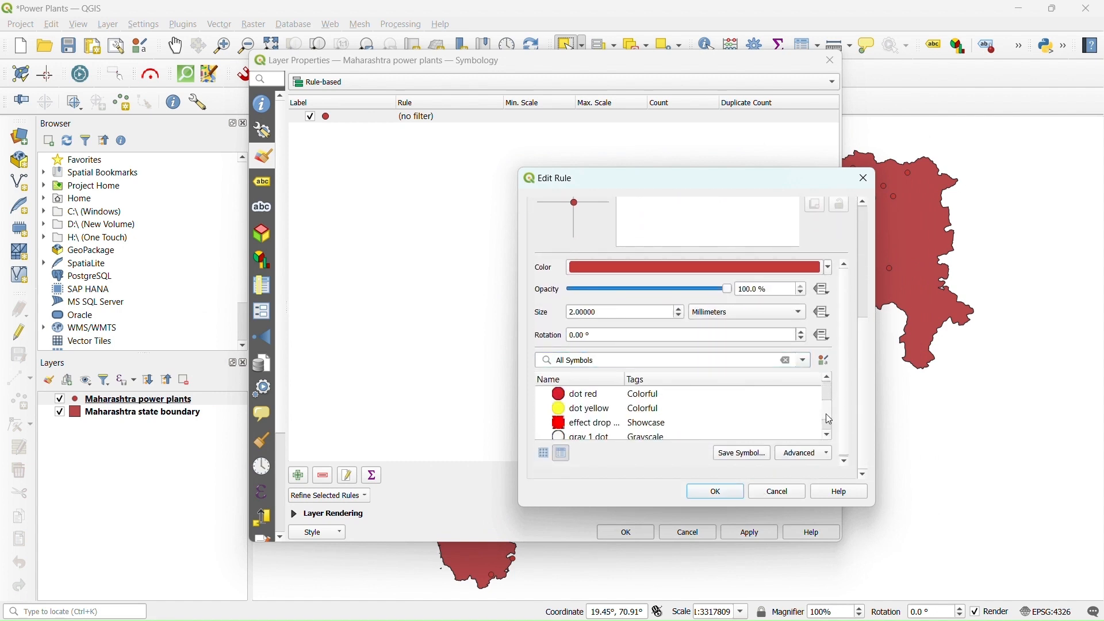
scroll(826, 424, "down", 3)
left_click(600, 430)
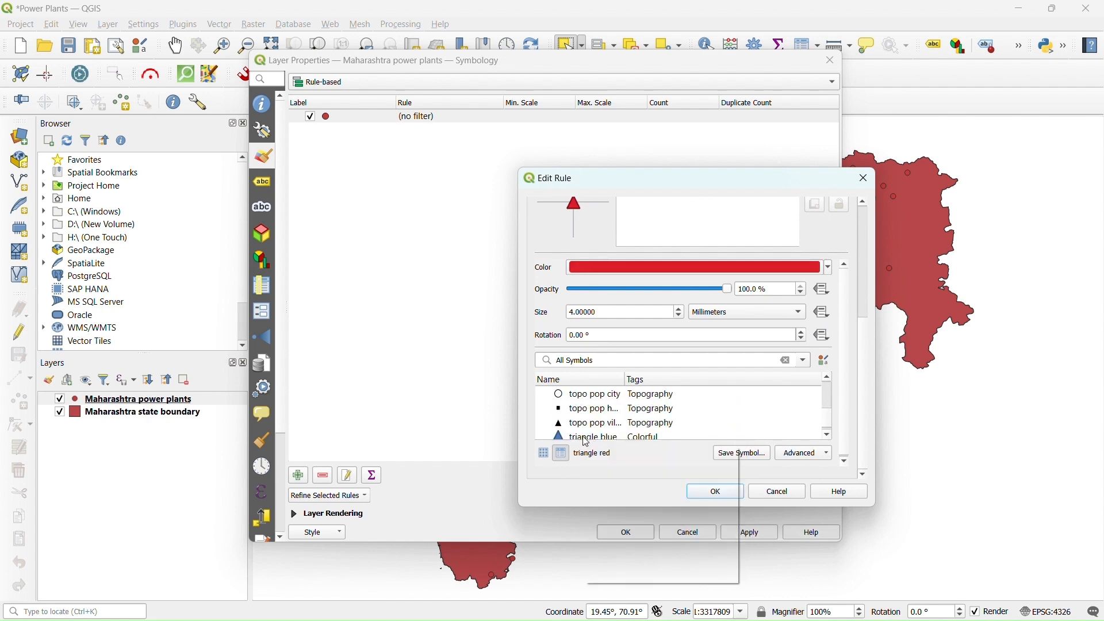
left_click(587, 439)
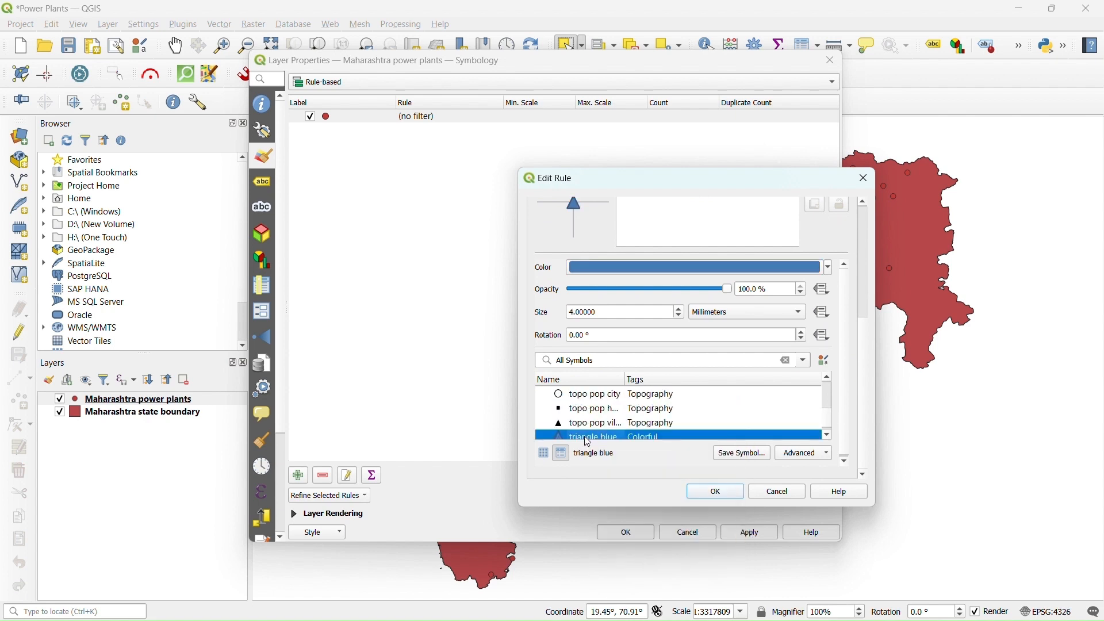
left_click(716, 494)
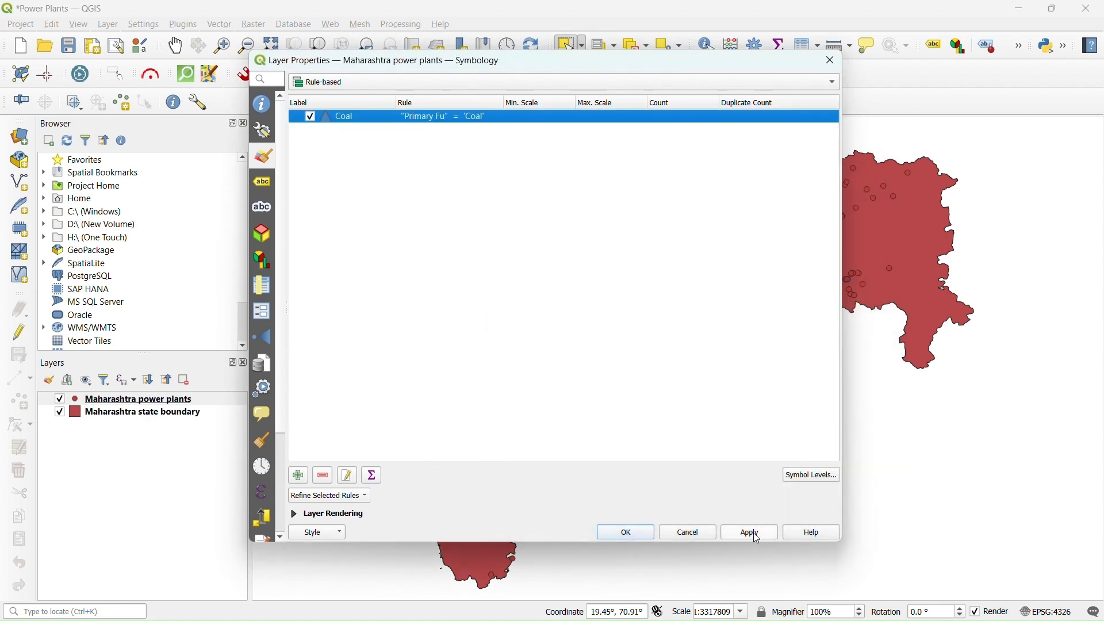
left_click(754, 534)
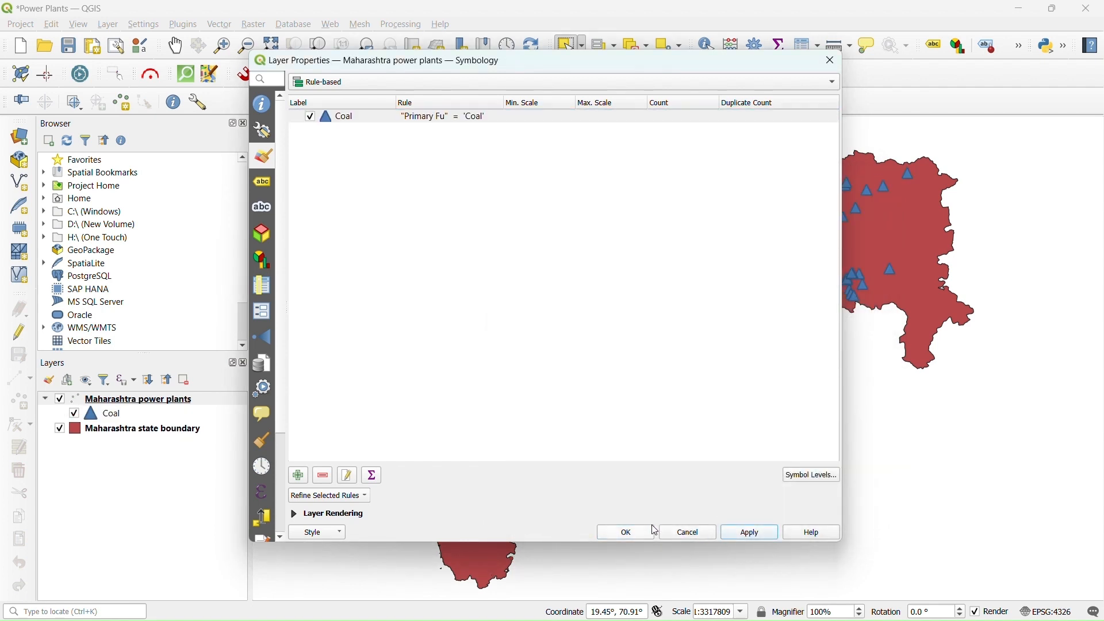
left_click(626, 534)
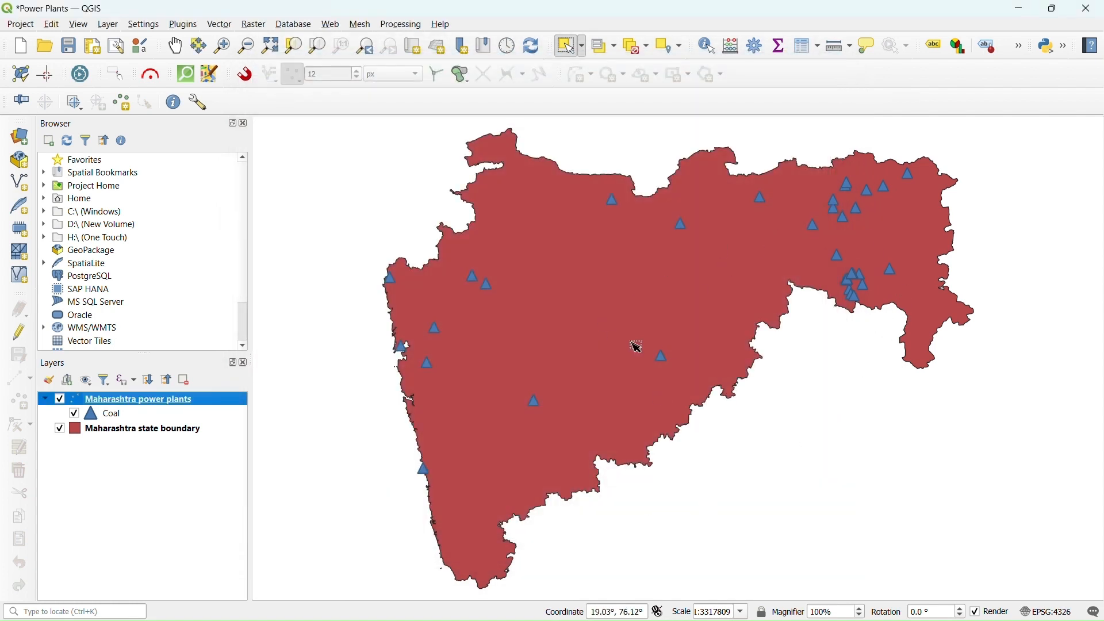
Reopen the Maharashtra power plants symbology, count the features per rule and add a new rule labelled Hydro
scroll(882, 209, "up", 3)
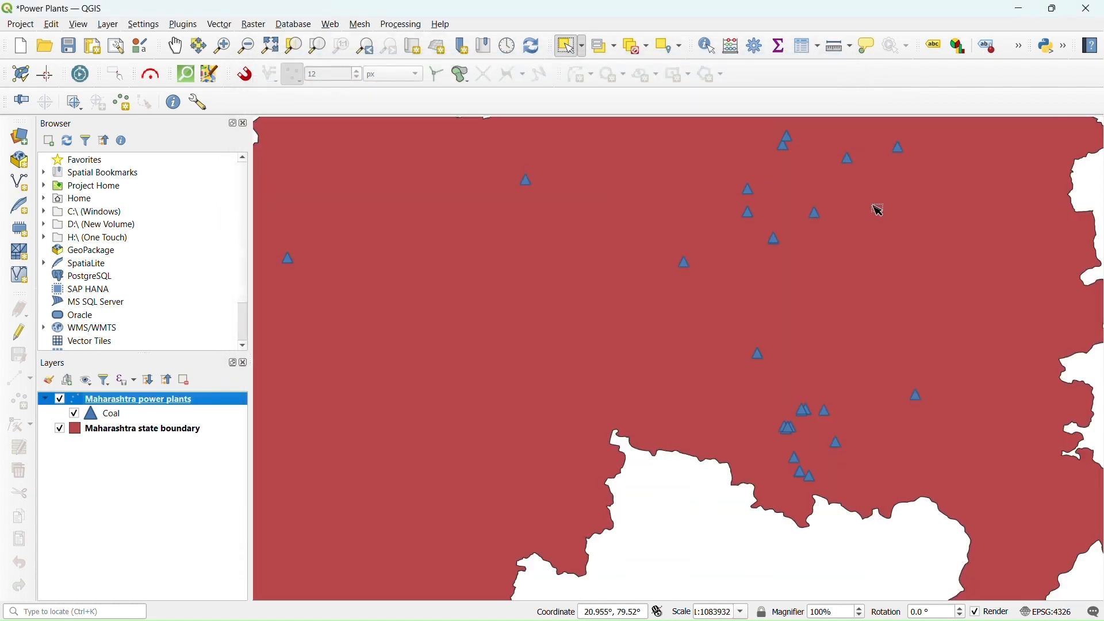
scroll(879, 211, "down", 3)
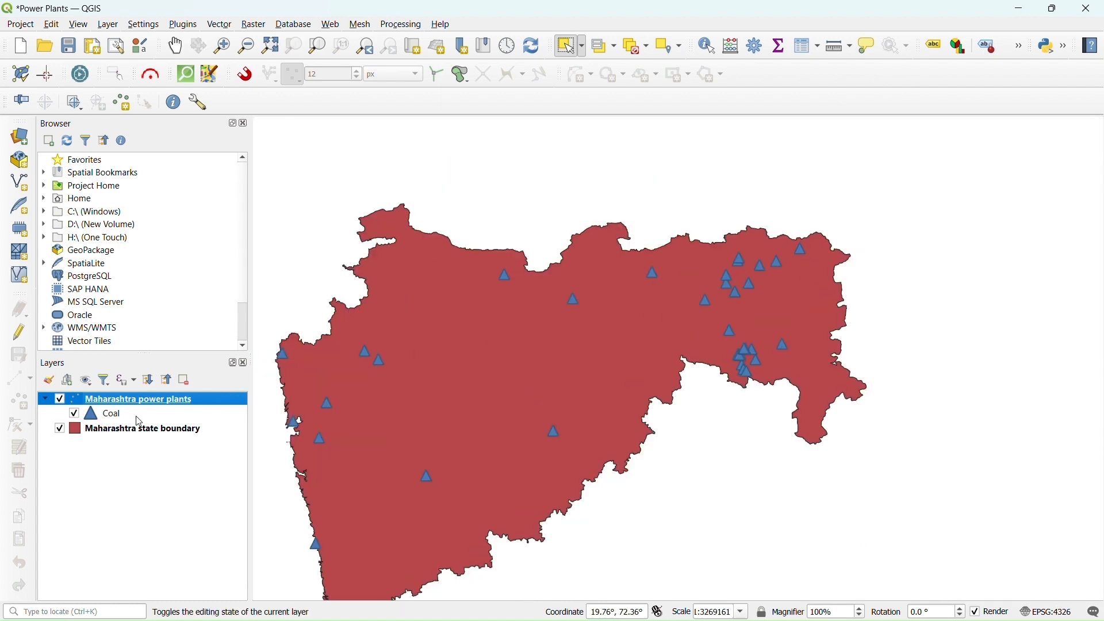
right_click(151, 403)
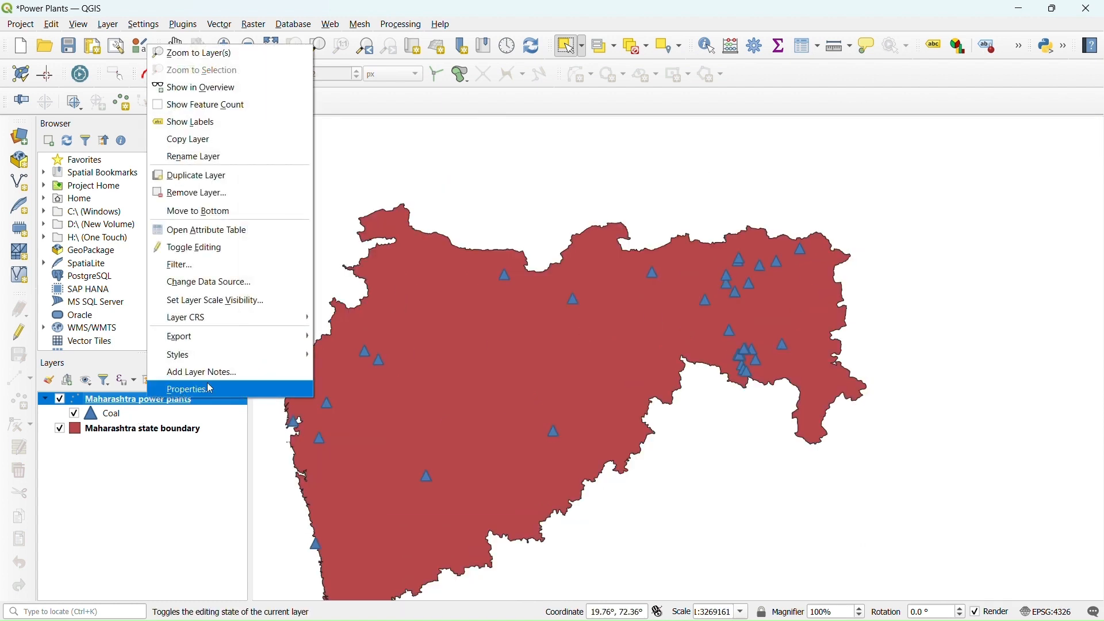
left_click(211, 389)
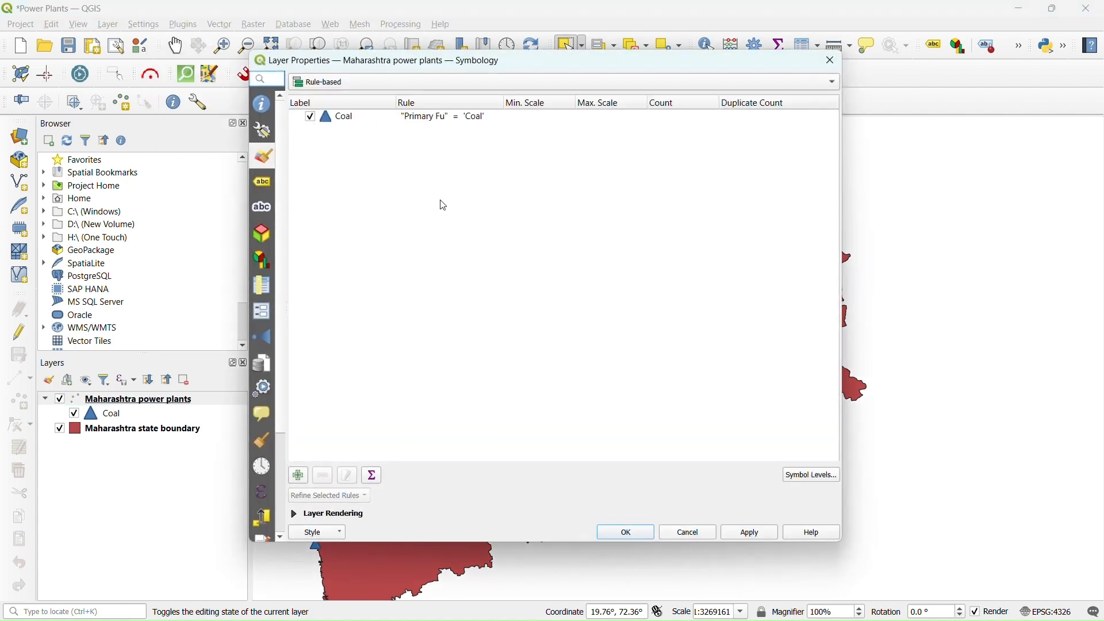
left_click(372, 477)
left_click(299, 477)
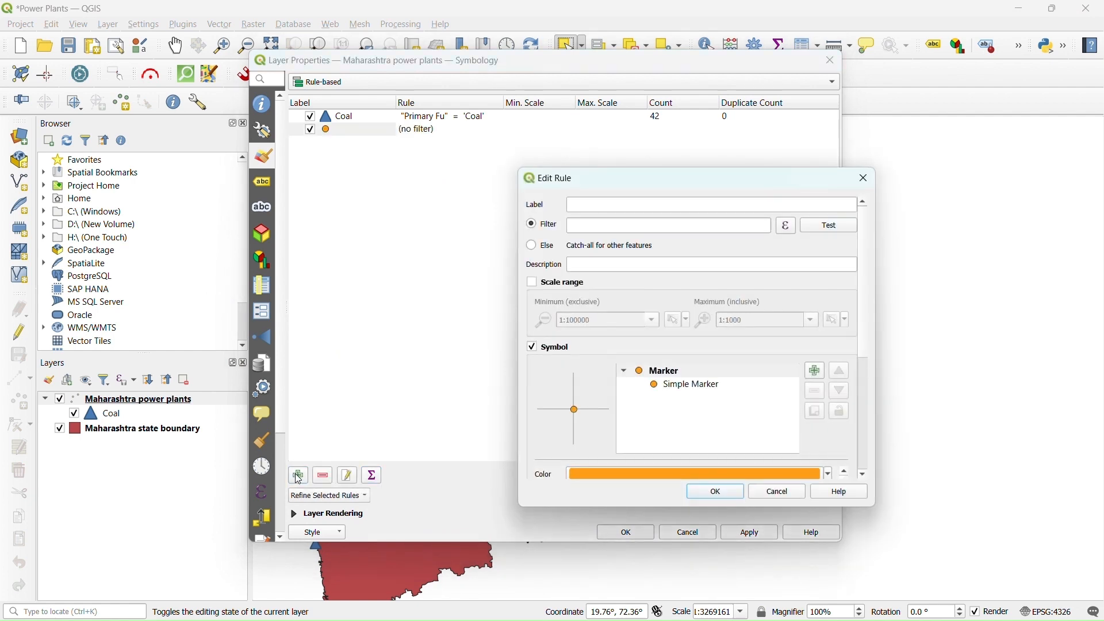
left_click(840, 205)
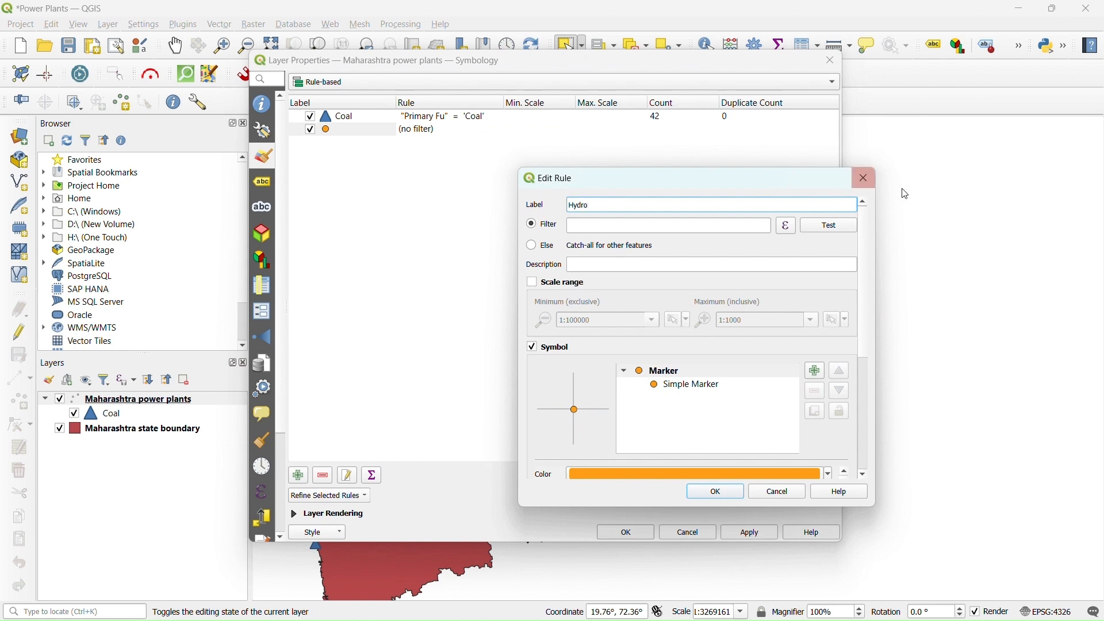
Filter the Hydro rule with an expression that matches the field "Primary Fu" to the value 'Hydro'
left_click(787, 225)
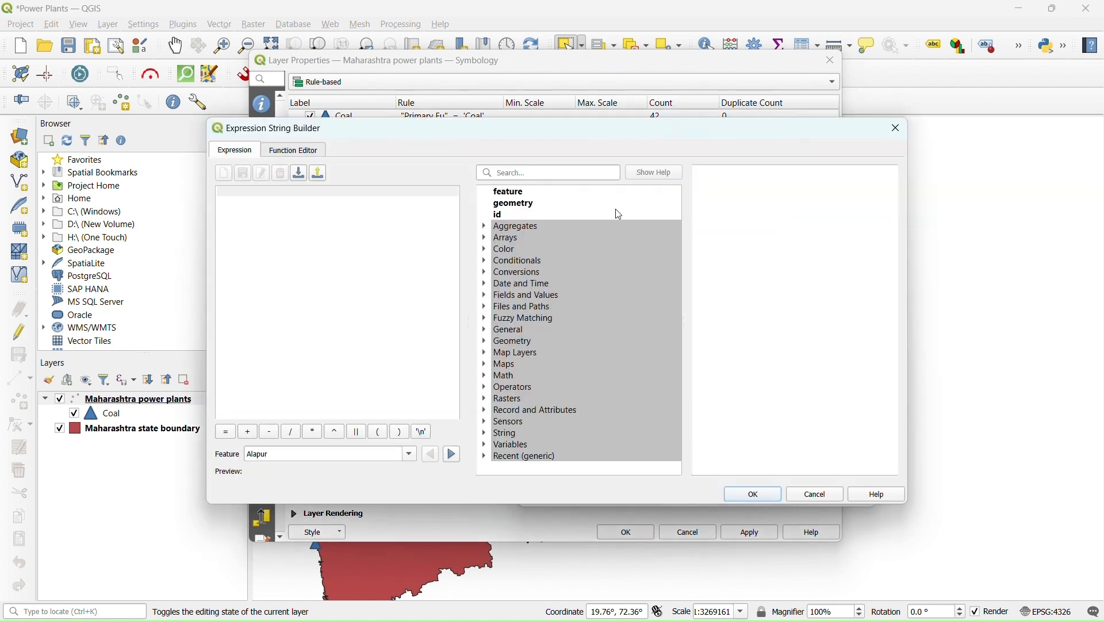
left_click(485, 297)
double_click(548, 421)
left_click(768, 334)
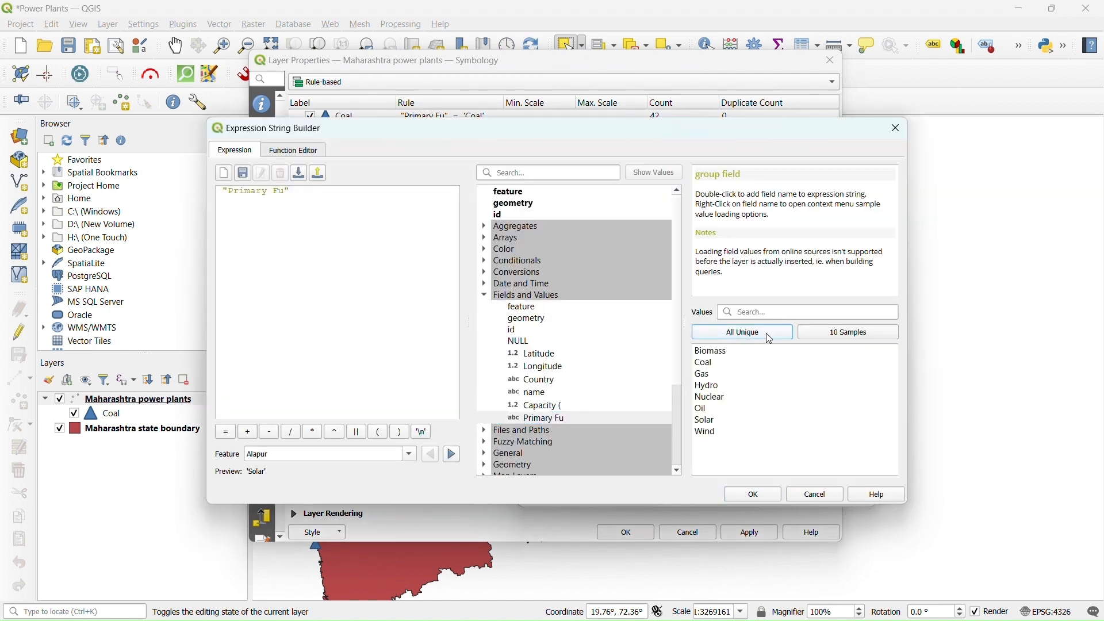
left_click(232, 436)
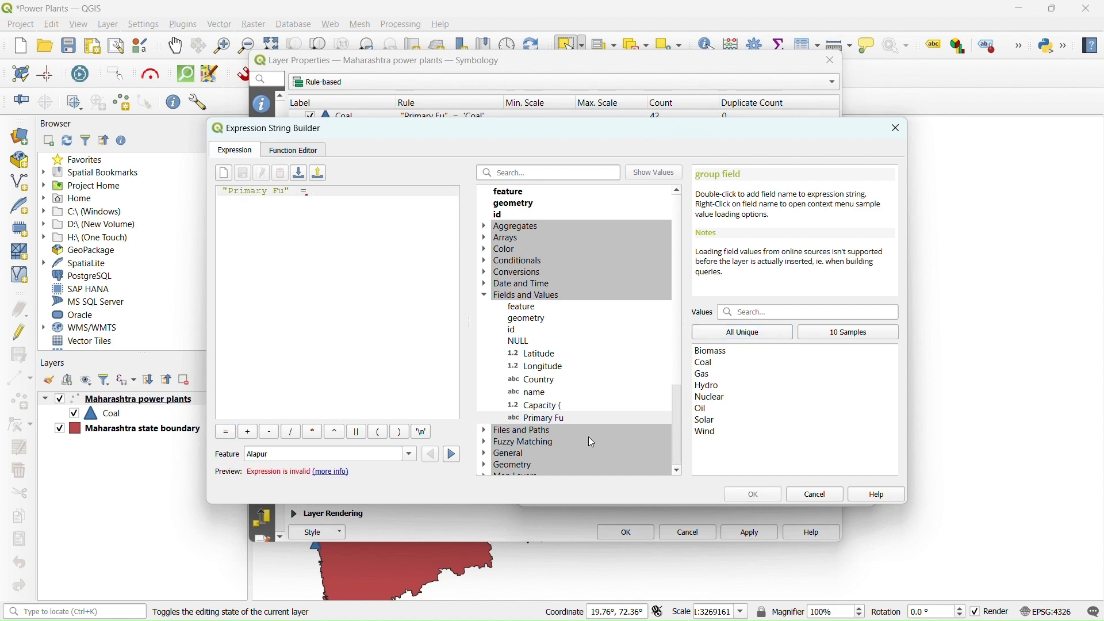
left_click(719, 391)
double_click(719, 391)
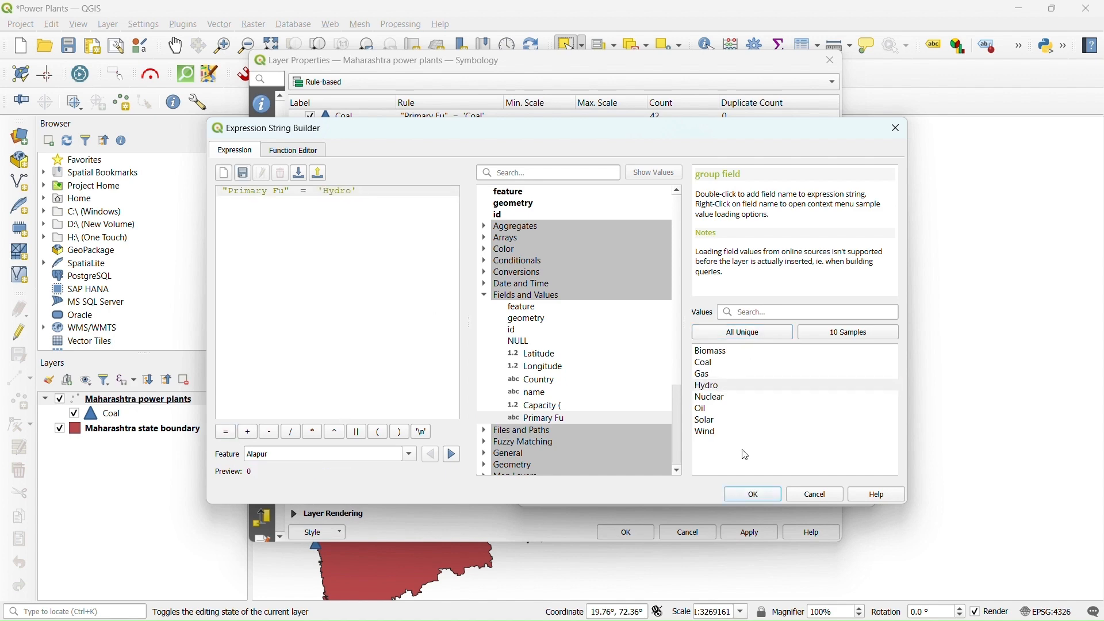
left_click(770, 500)
Assign the triangle green symbol to the Hydro rule and accept the rule
left_click(692, 373)
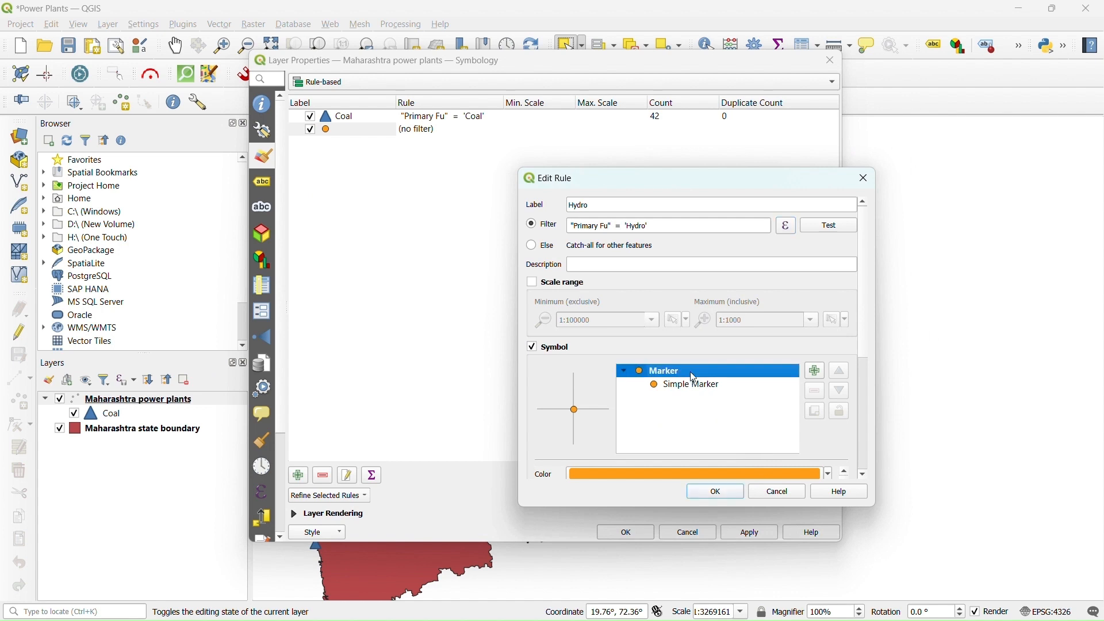
left_click_drag(865, 308, 865, 438)
scroll(828, 408, "down", 15)
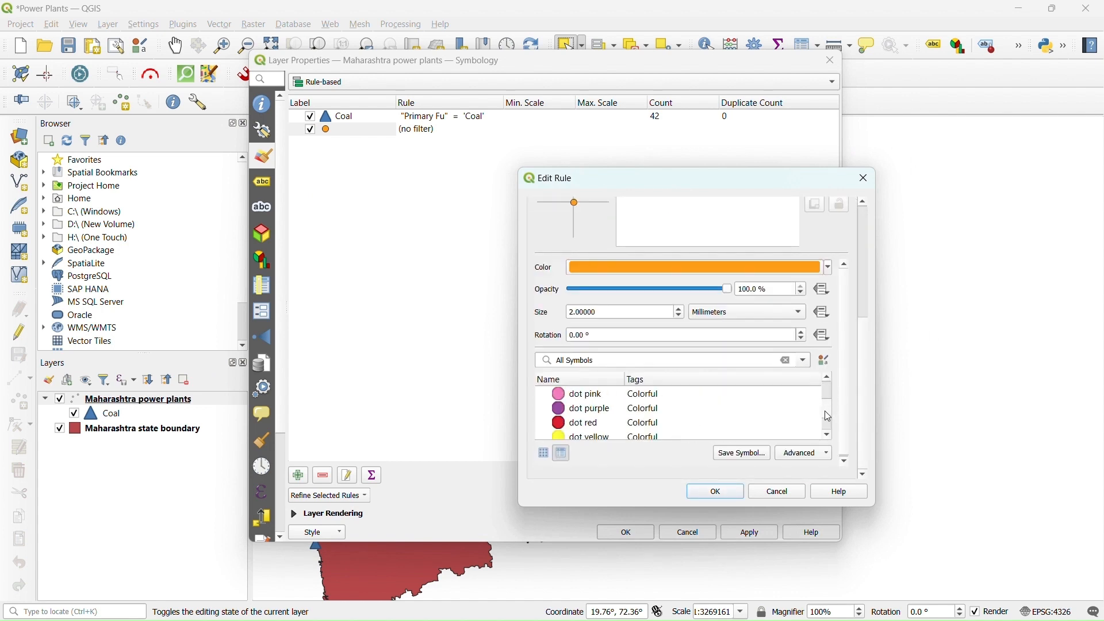
left_click(591, 413)
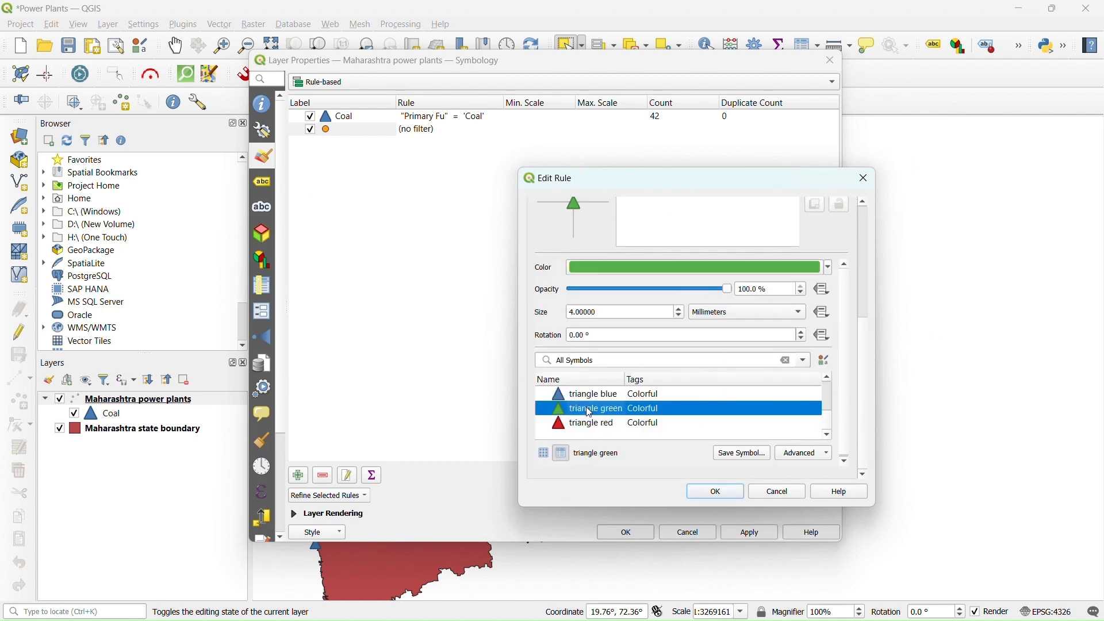
left_click(726, 495)
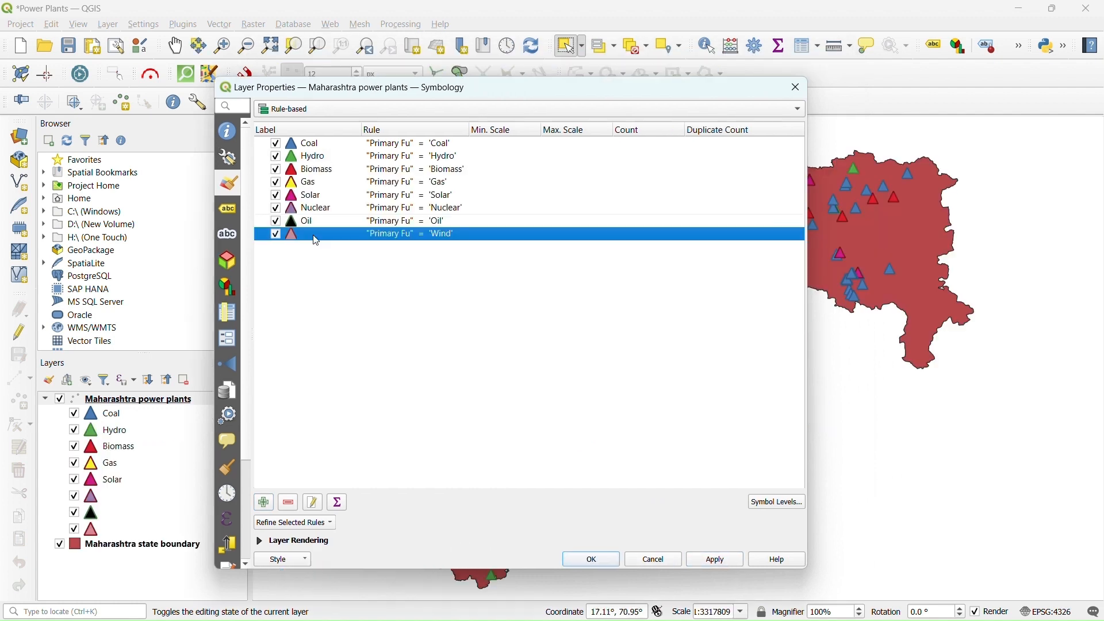
Label the rule filtered on 'Wind' as Wind and apply the symbology to Maharashtra power plants
double_click(316, 240)
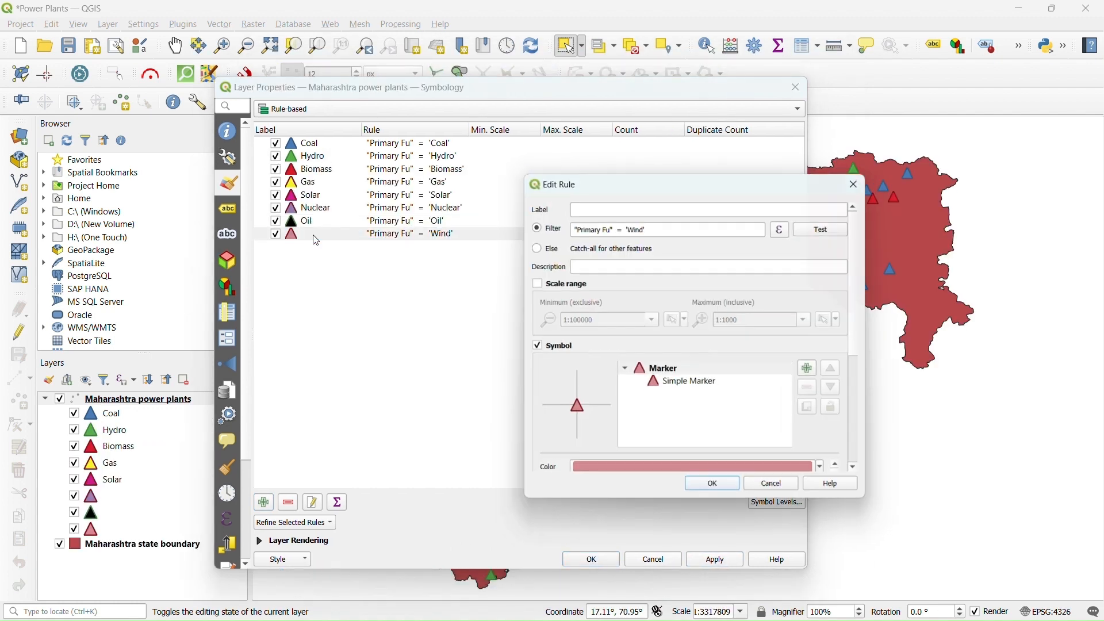
left_click(664, 206)
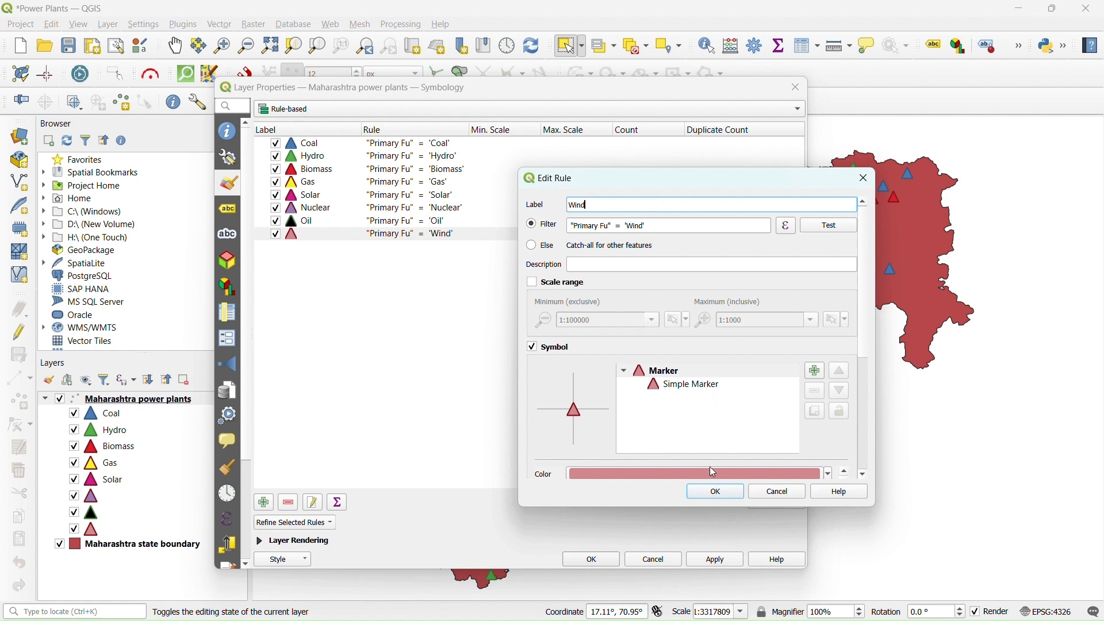
left_click(715, 493)
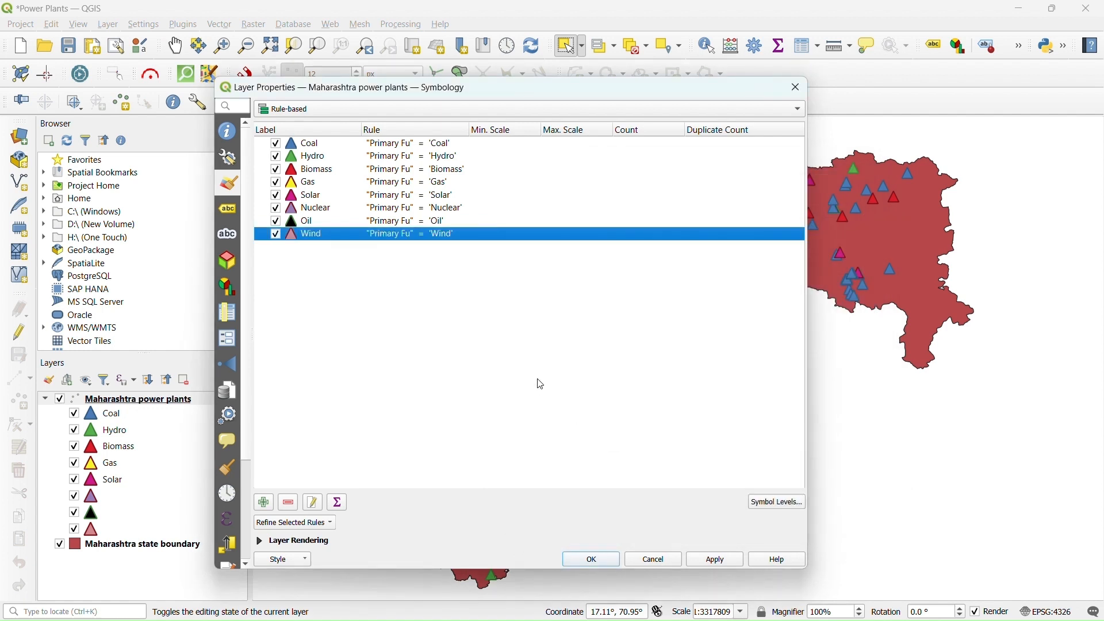
left_click(296, 143)
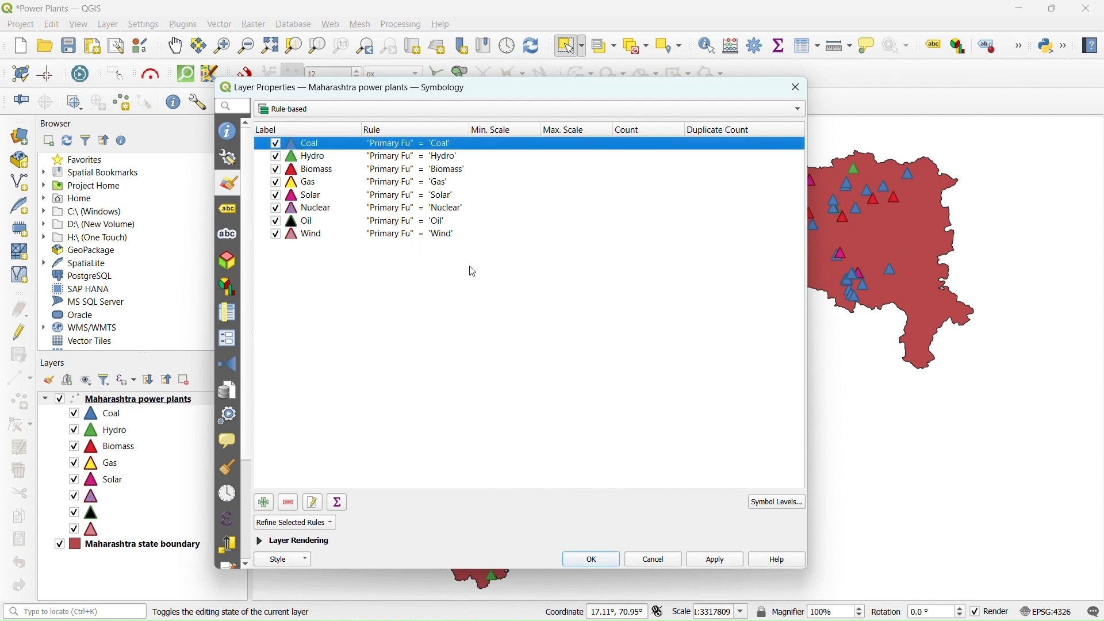
left_click(714, 561)
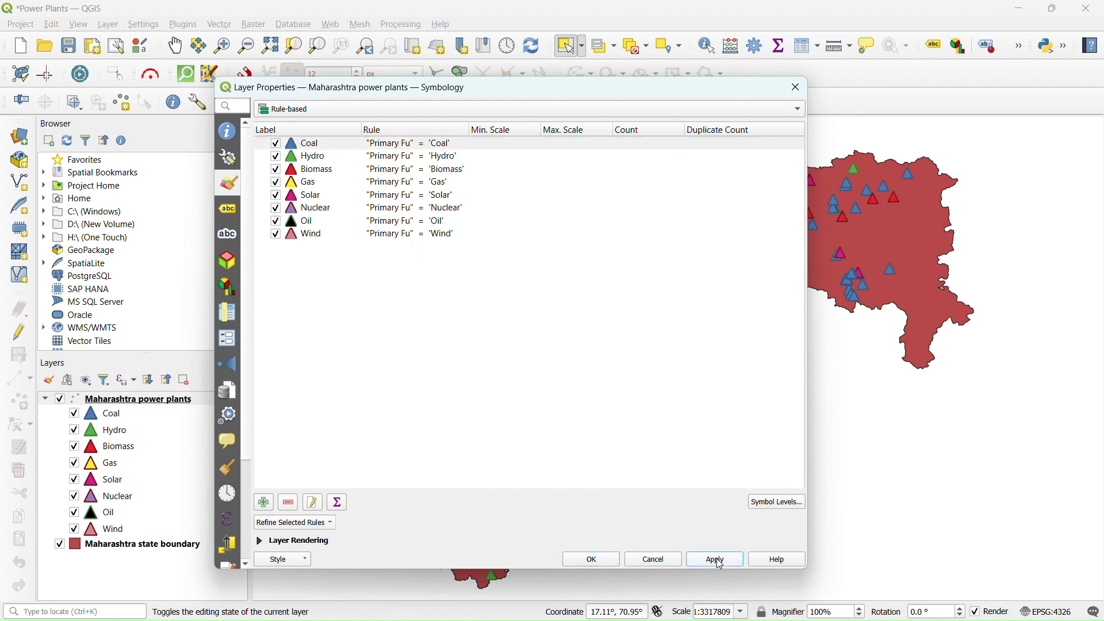
Refine the Coal rule by adding ranges based on the Capacity ( field
right_click(312, 144)
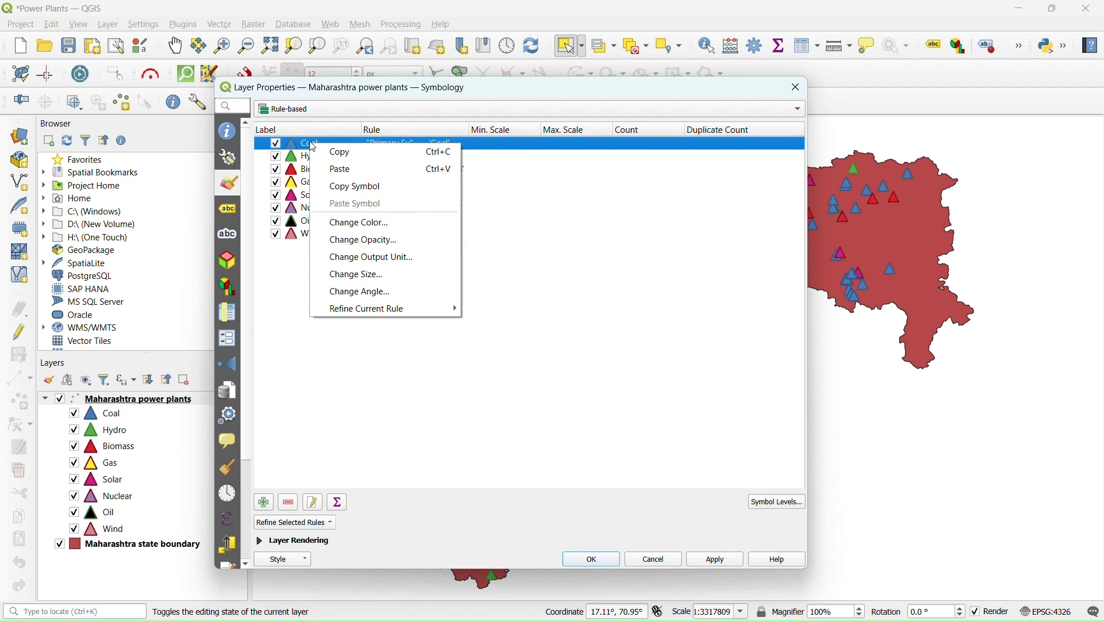
mouse_move(376, 315)
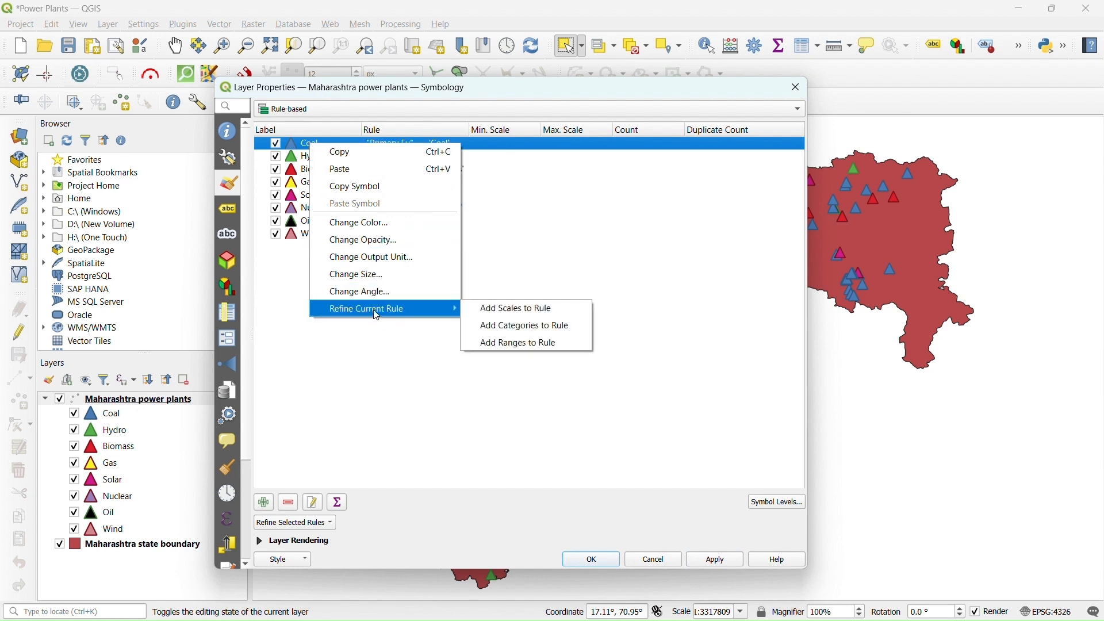
left_click(522, 342)
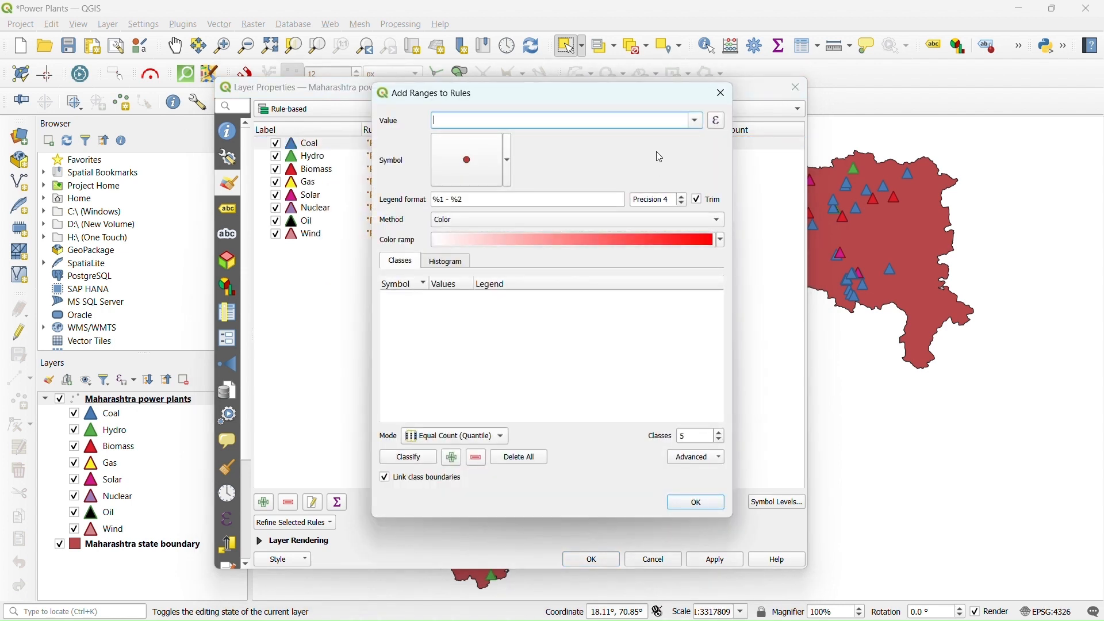
left_click(696, 125)
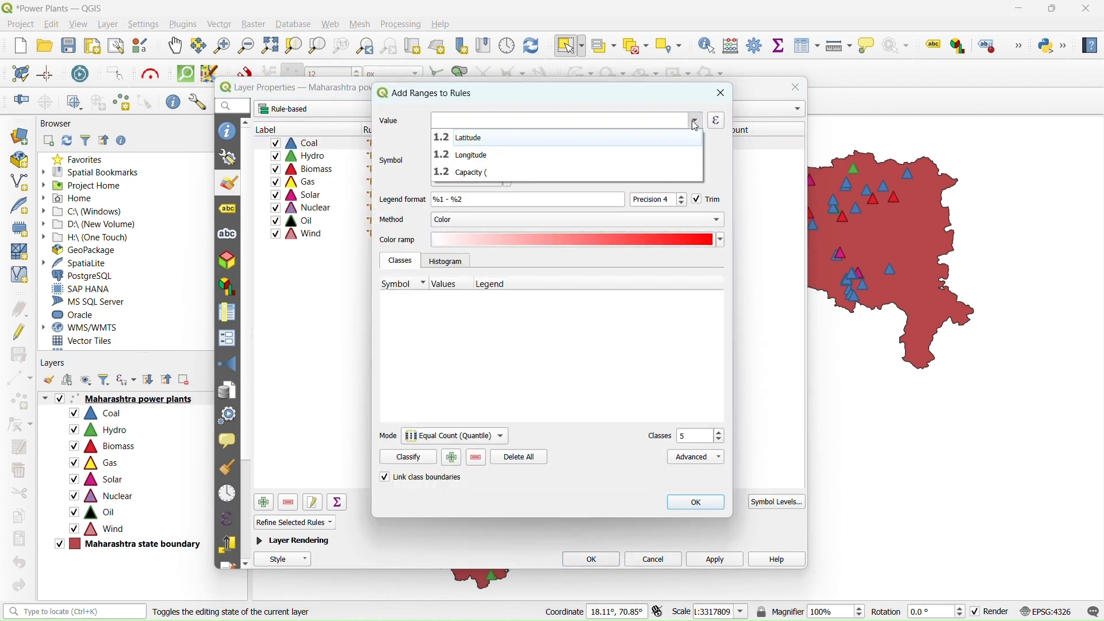
left_click(568, 175)
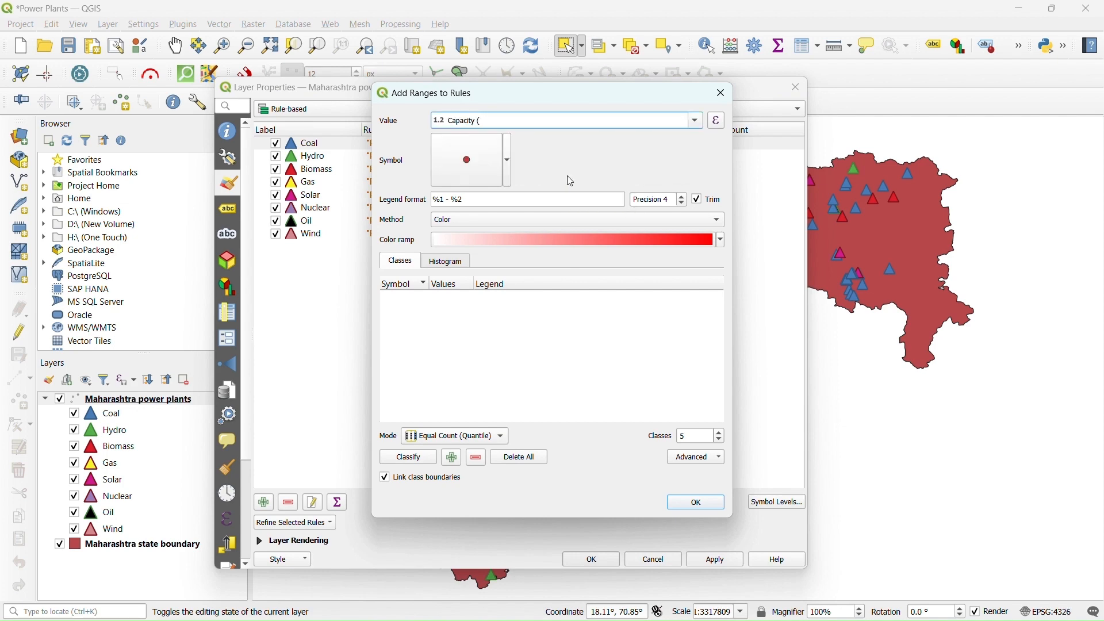
Change the simple marker of the Coal ranges' symbol to the triangle shape
left_click(483, 164)
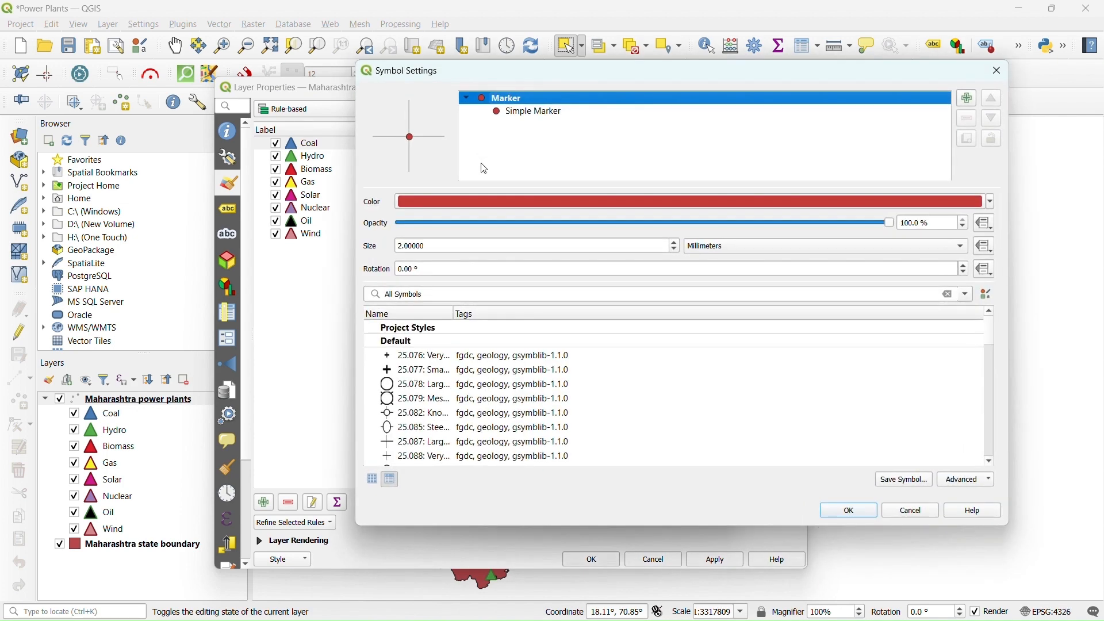
left_click(518, 112)
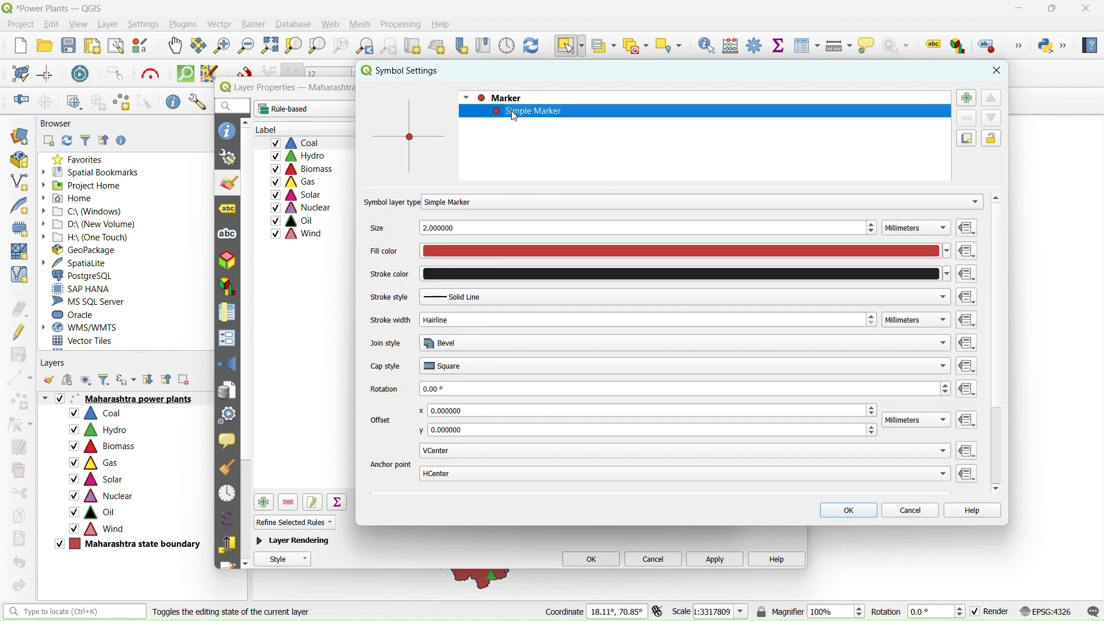
left_click_drag(996, 220, 1011, 373)
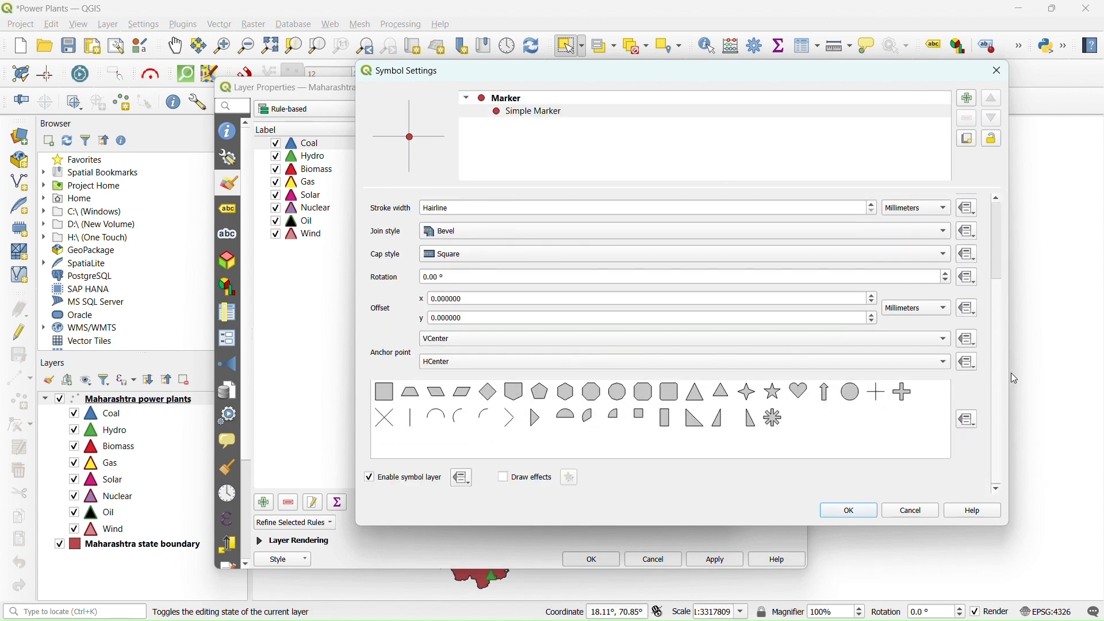
left_click(700, 396)
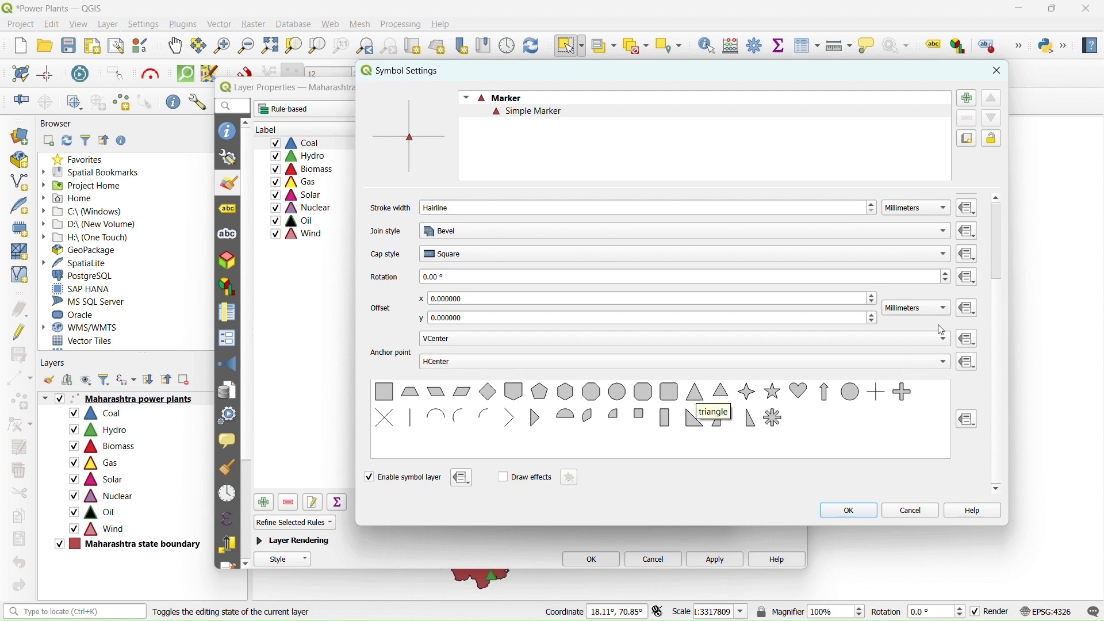
left_click_drag(998, 305, 1001, 202)
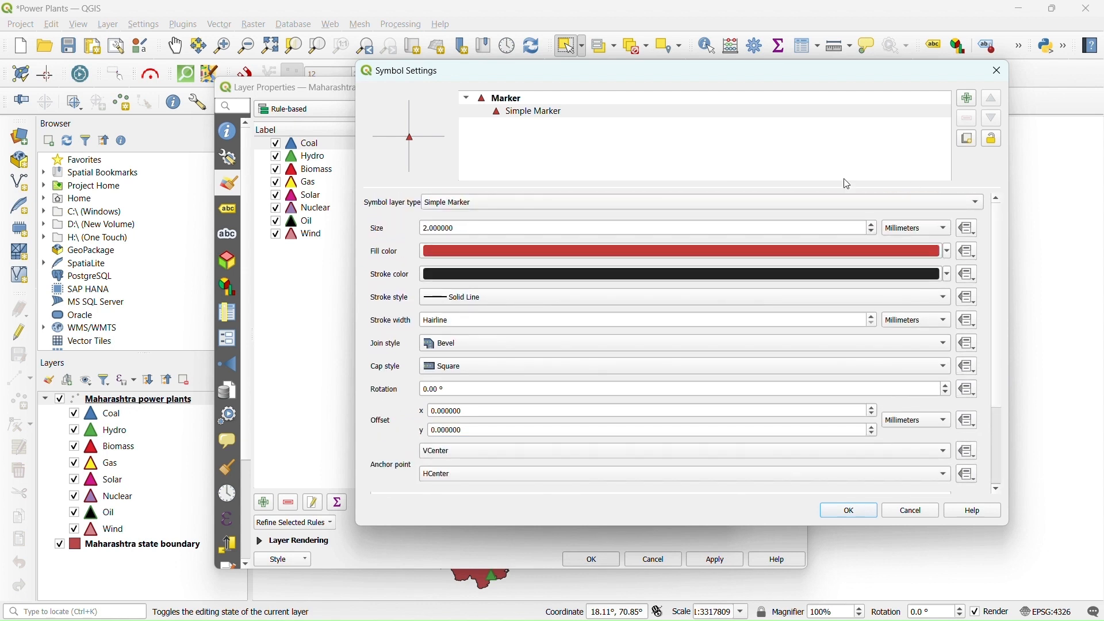
Paste the copied blue as both fill and stroke colour of the Coal ranges' triangle marker and accept the symbol
left_click(532, 112)
left_click(946, 254)
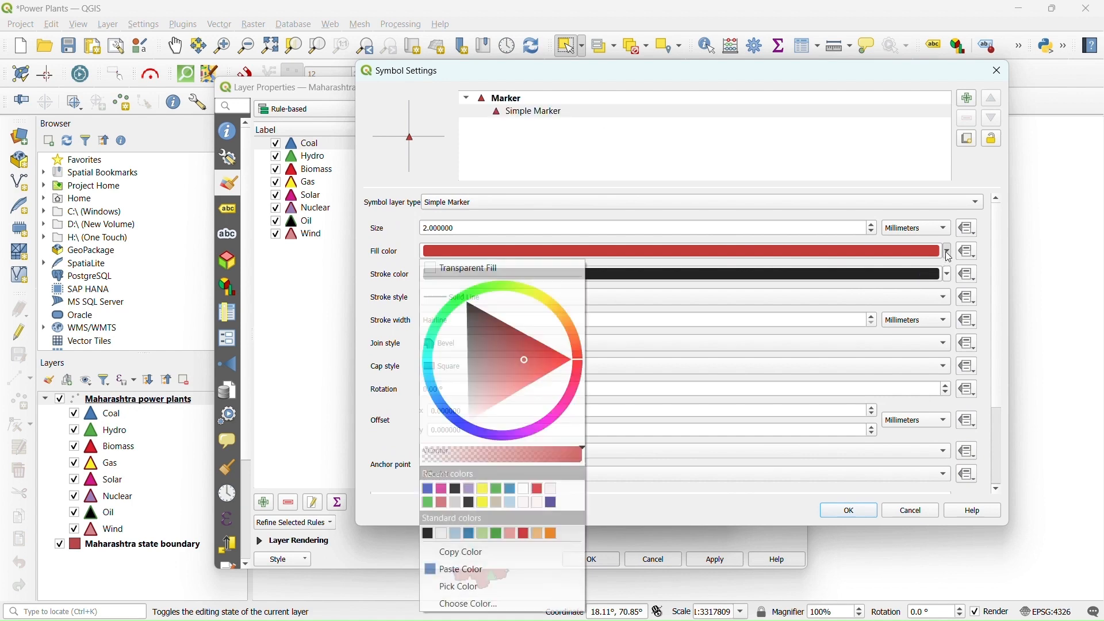
left_click(474, 574)
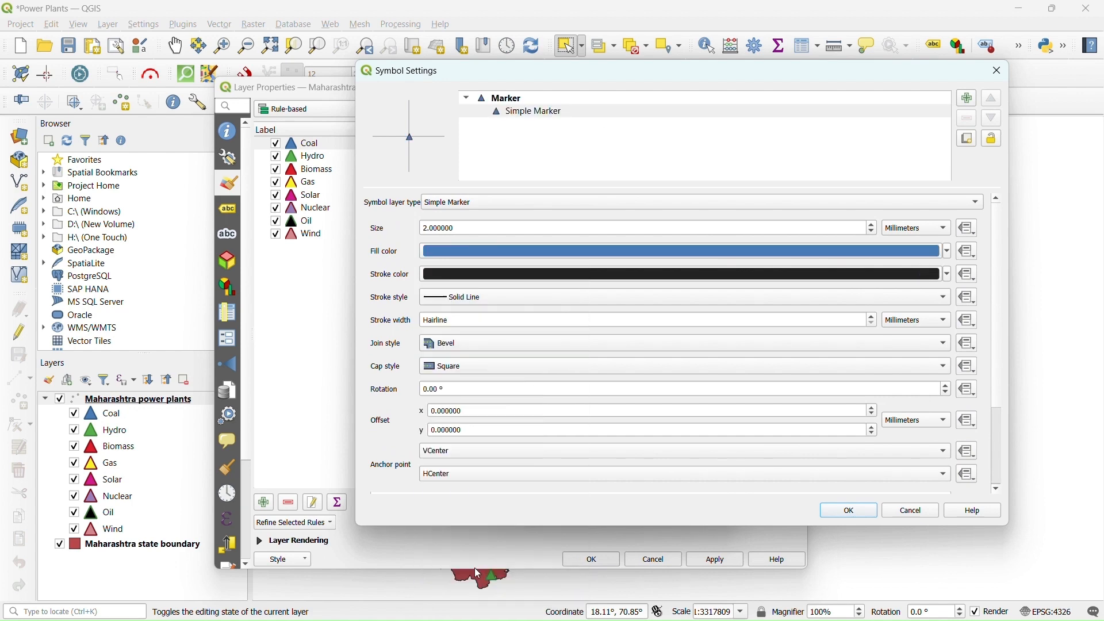
left_click(946, 274)
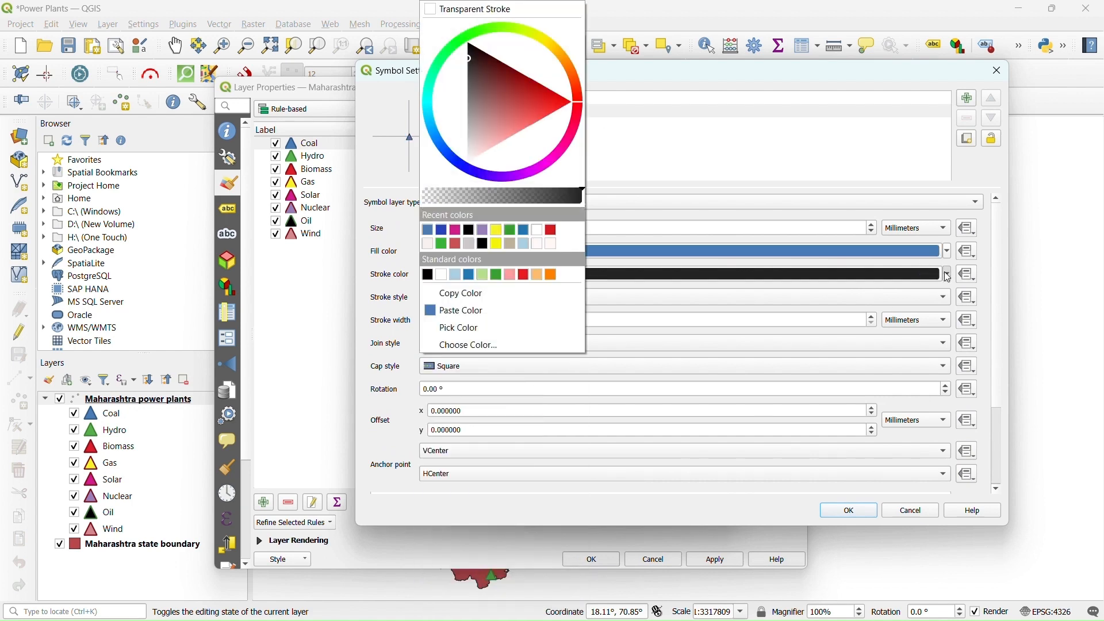
left_click(475, 311)
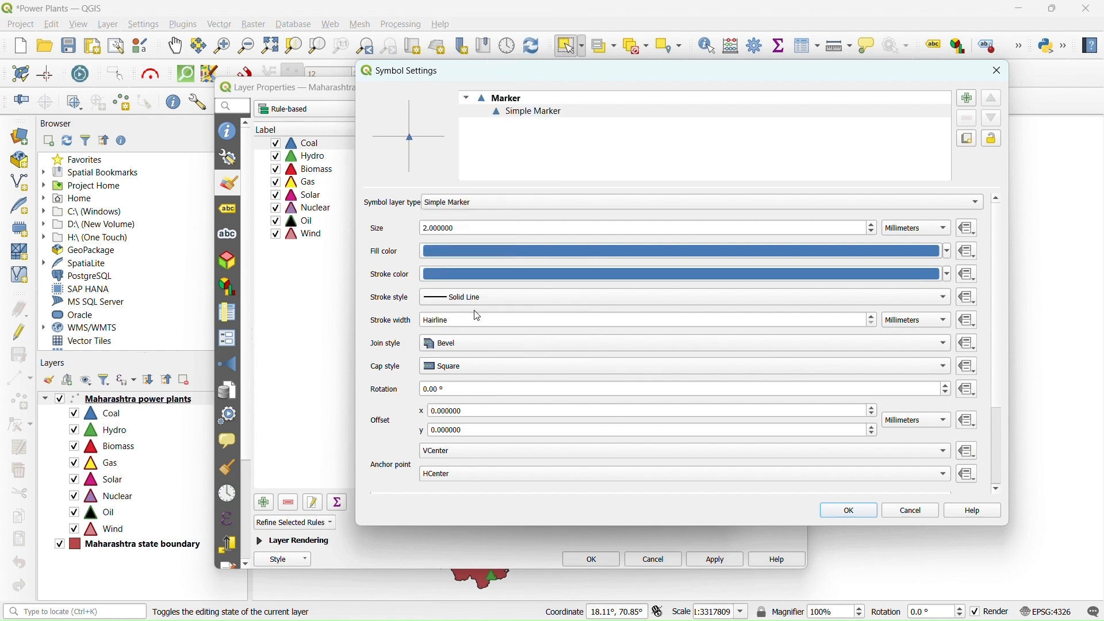
left_click(850, 514)
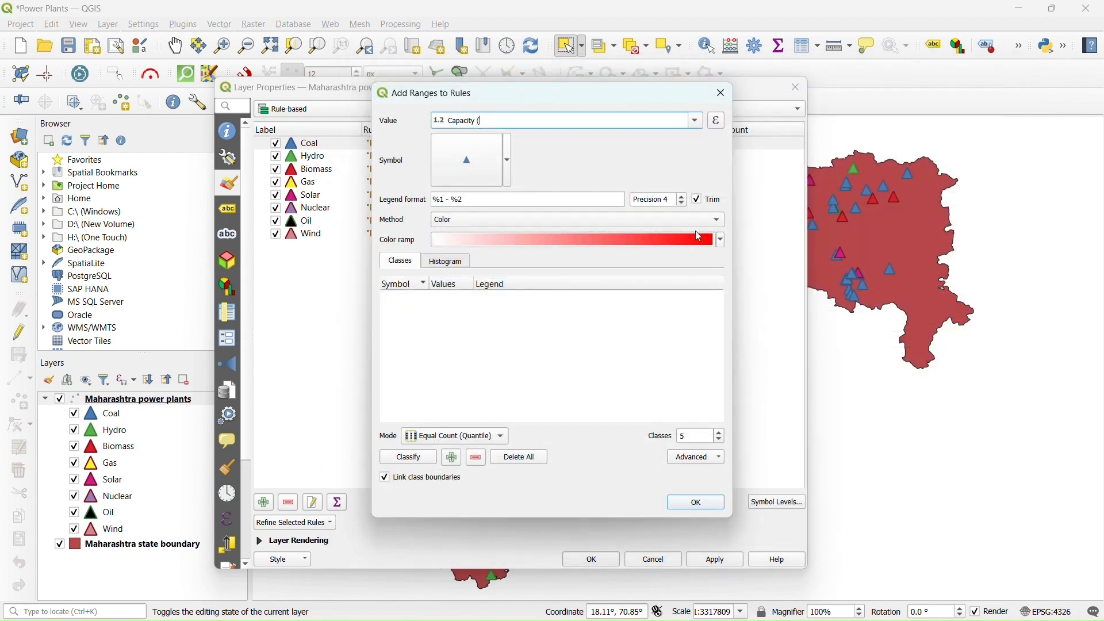
Set the Coal ranges' method to Size and the legend precision to 0
left_click(712, 221)
left_click(549, 236)
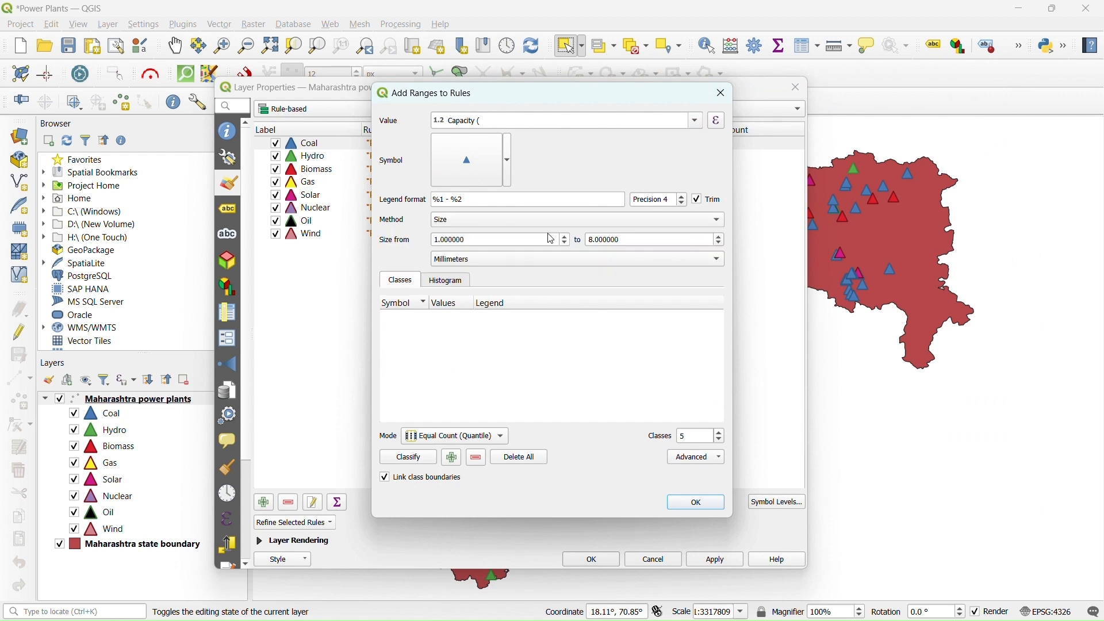
left_click(668, 200)
type("0")
Classify the Coal capacity ranges in Equal Interval mode with 5 classes and add them to the rule
left_click(437, 439)
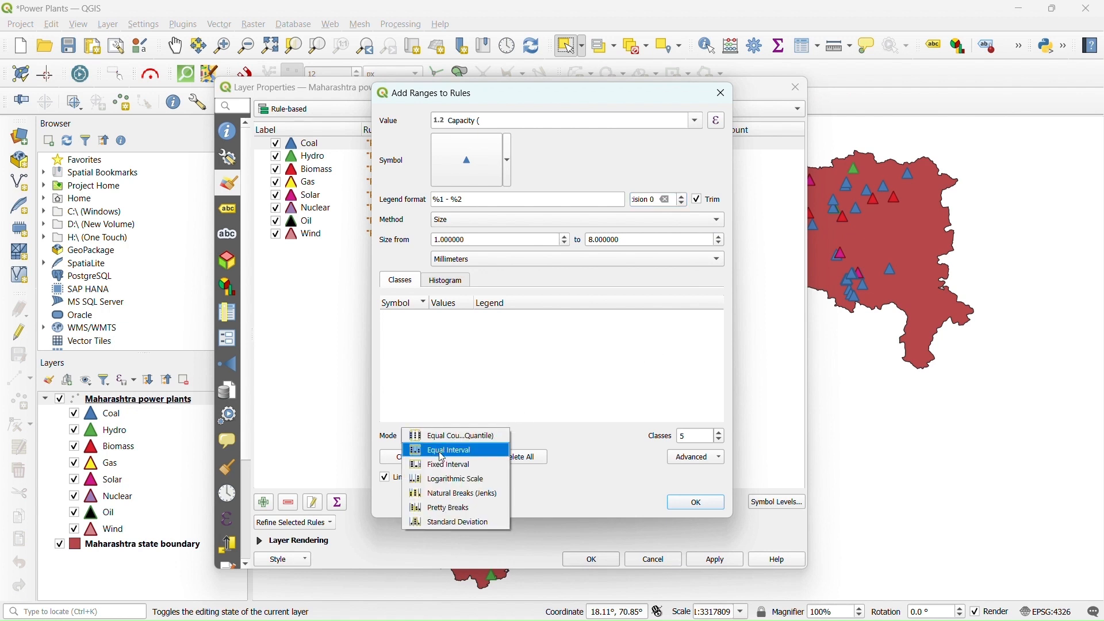
left_click(443, 451)
left_click(412, 461)
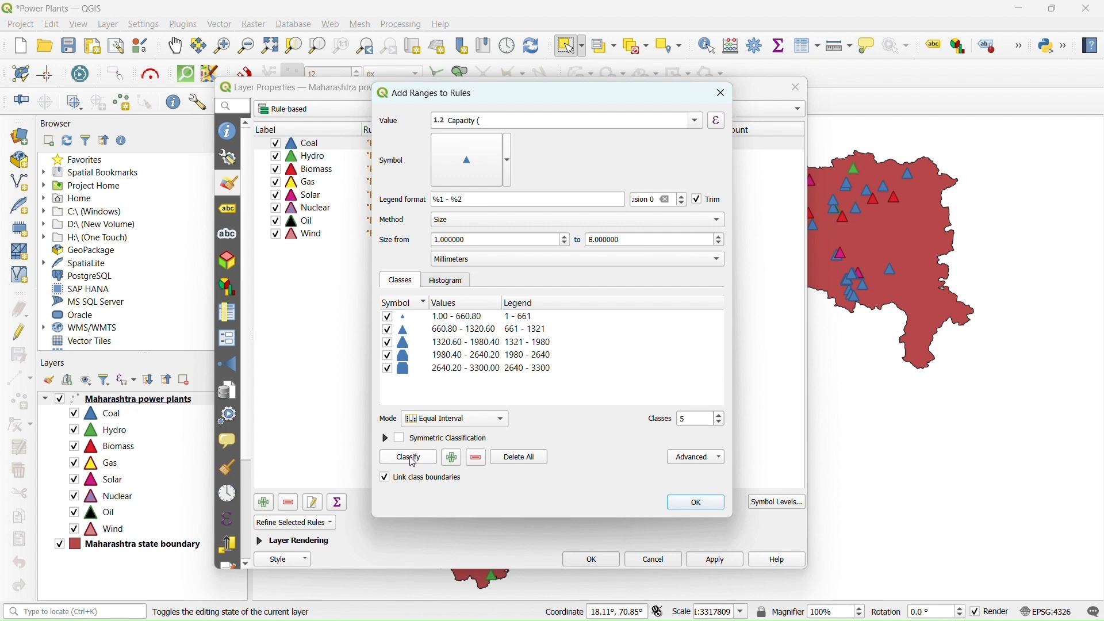
left_click(696, 504)
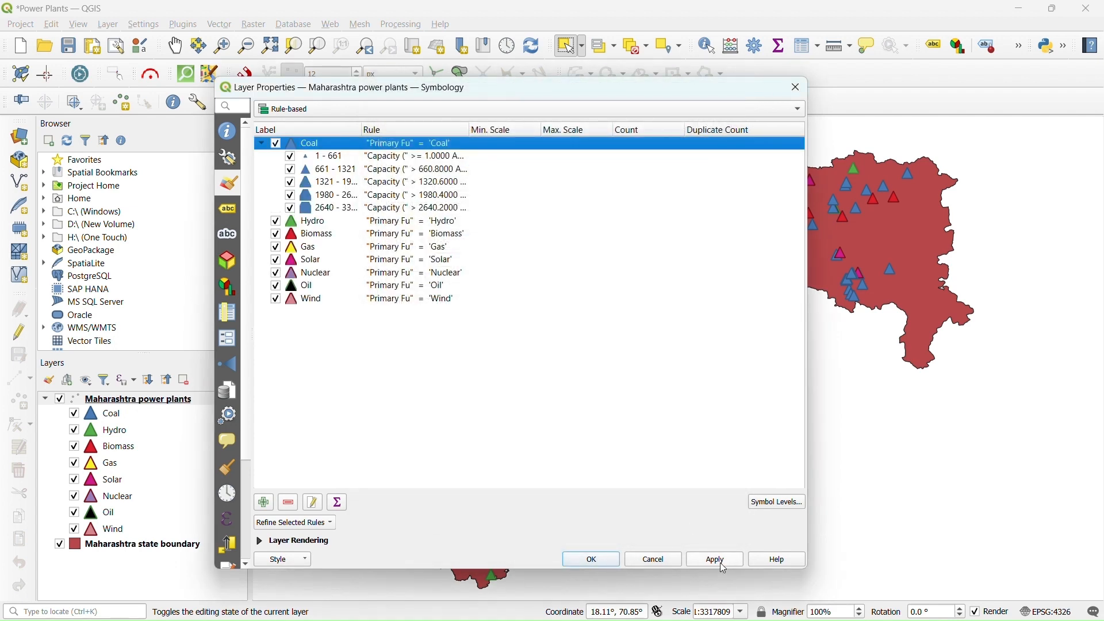
Apply the rule-based symbology, close the layer properties and inspect the sized coal plant symbols in northeastern Maharashtra
left_click(718, 567)
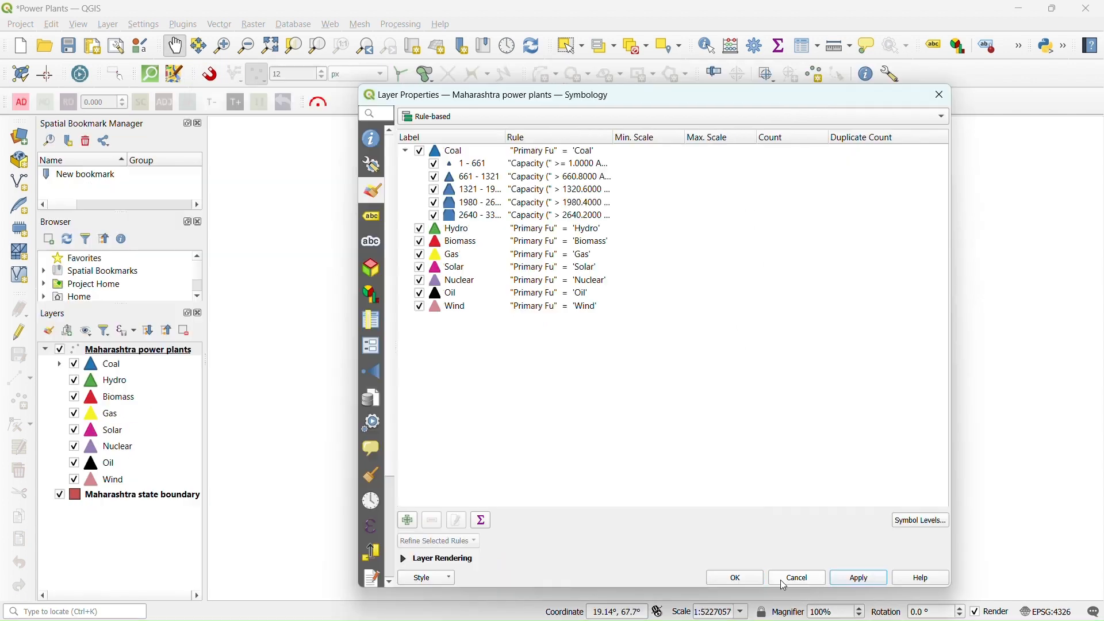
left_click(732, 574)
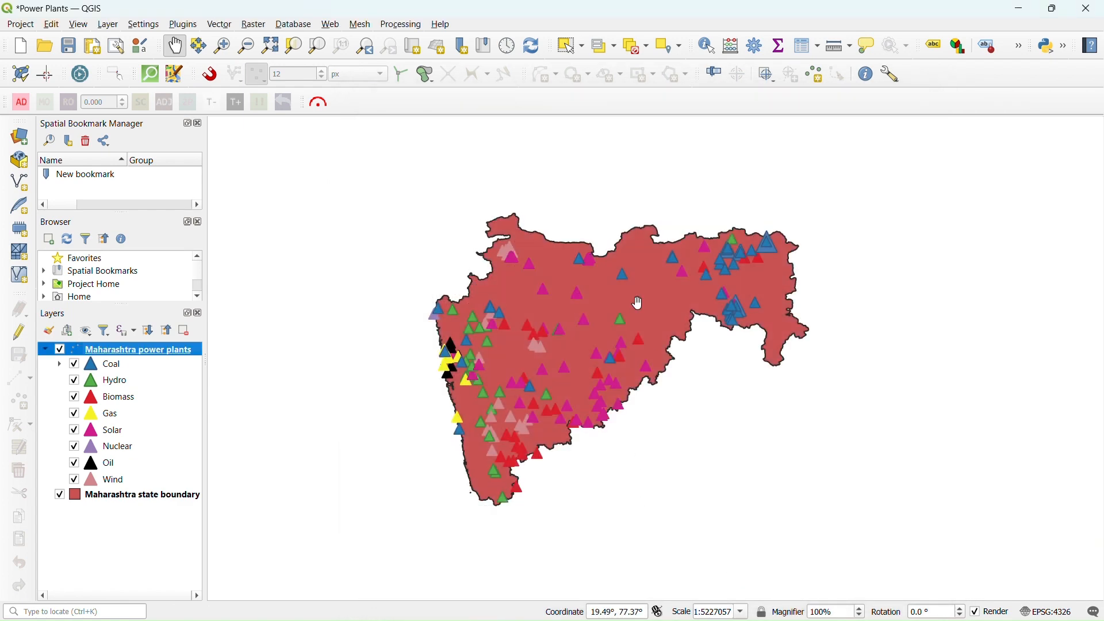
scroll(804, 242, "up", 2)
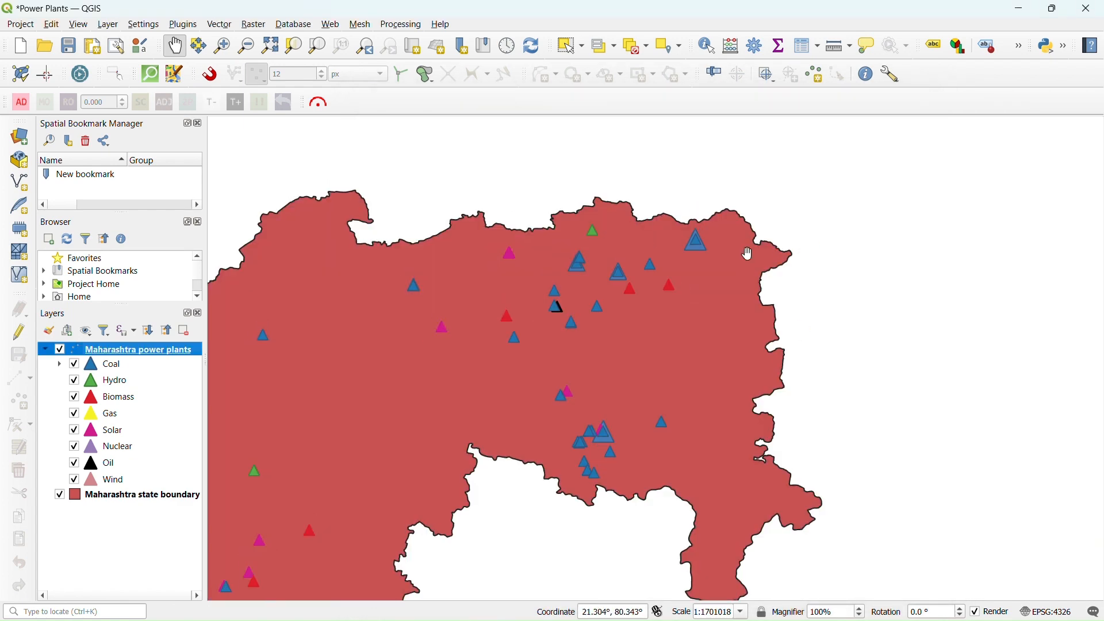
Examine the overlapping coal plant symbols across northeastern and southeastern Maharashtra
scroll(710, 242, "up", 2)
left_click_drag(713, 233, 748, 239)
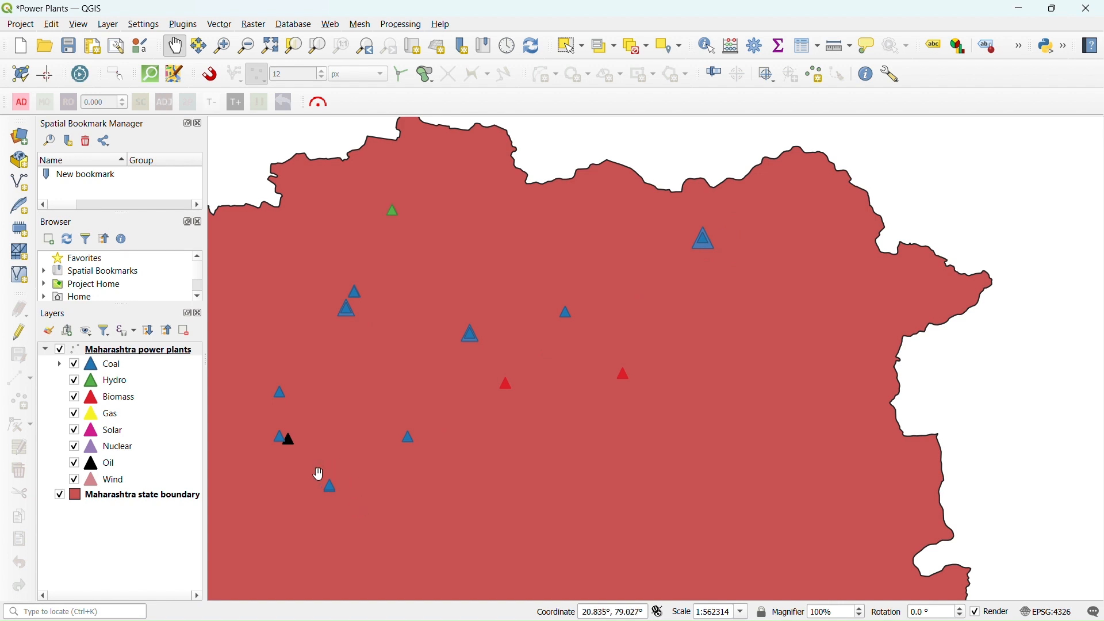
left_click_drag(500, 508, 591, 177)
left_click_drag(588, 377, 591, 233)
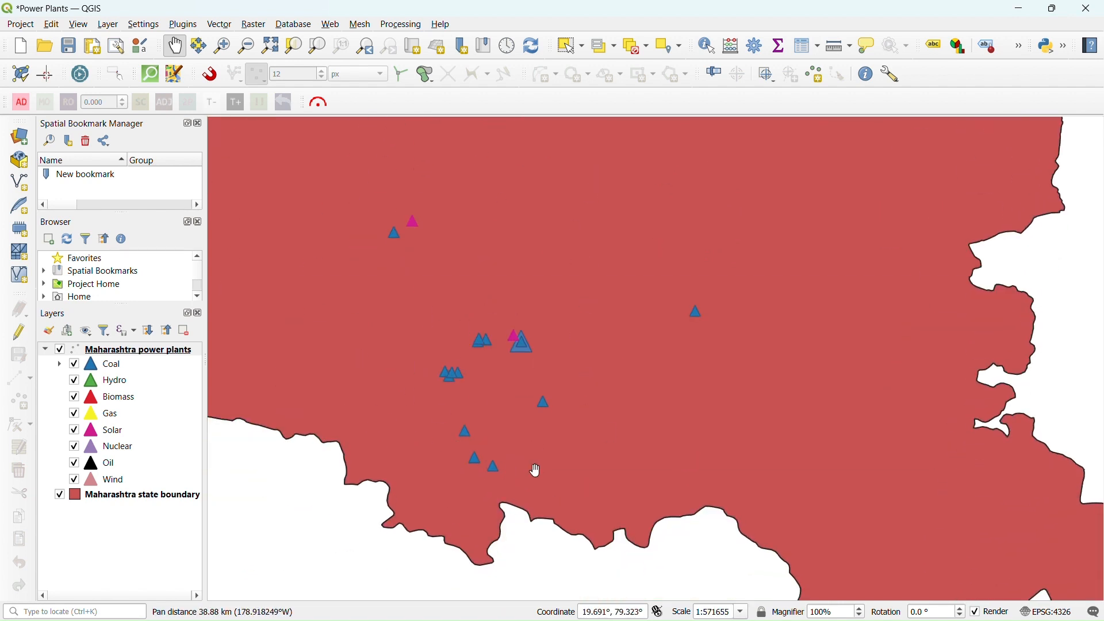
left_click_drag(594, 418, 594, 446)
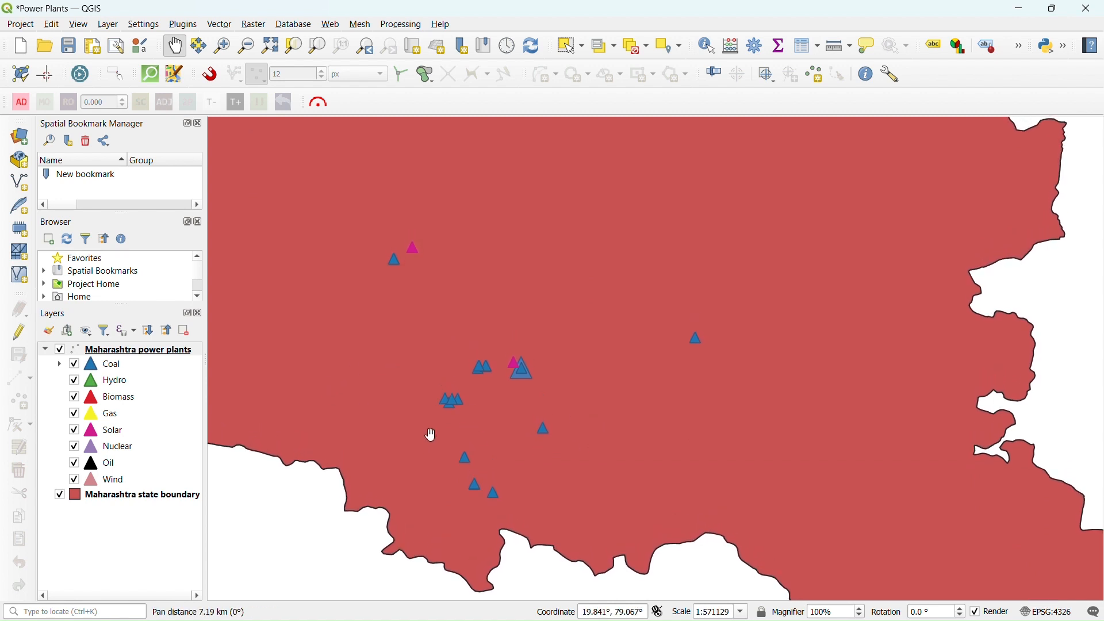
Open the Symbol Levels of the Maharashtra power plants layer and review the rendering order of the coal ranges and other fuels
left_click(156, 352)
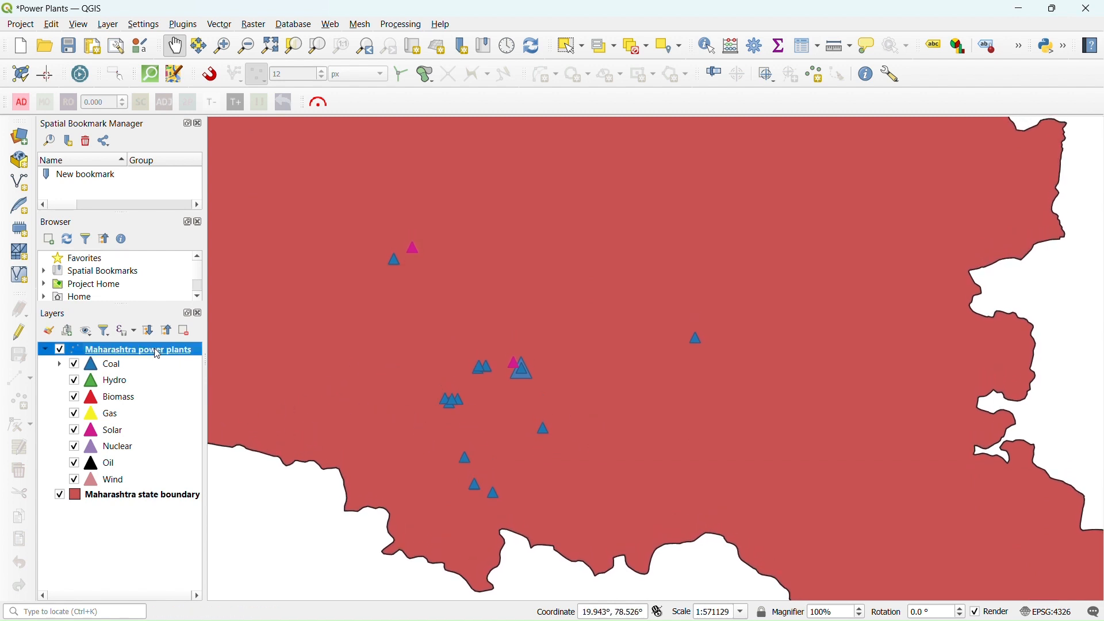
right_click(156, 352)
left_click(209, 365)
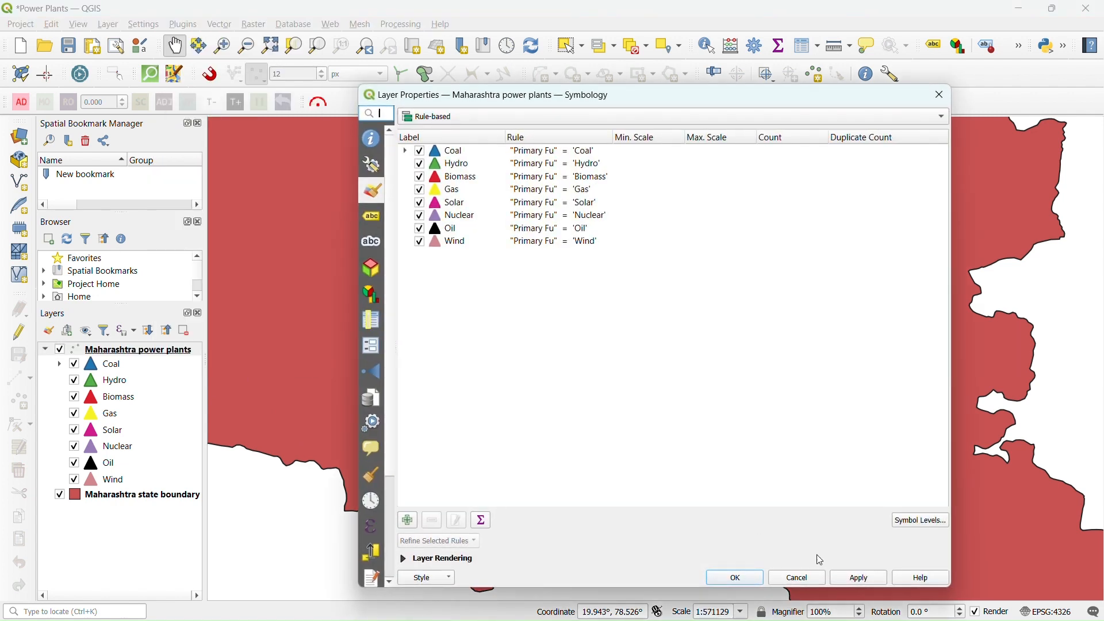
left_click(919, 522)
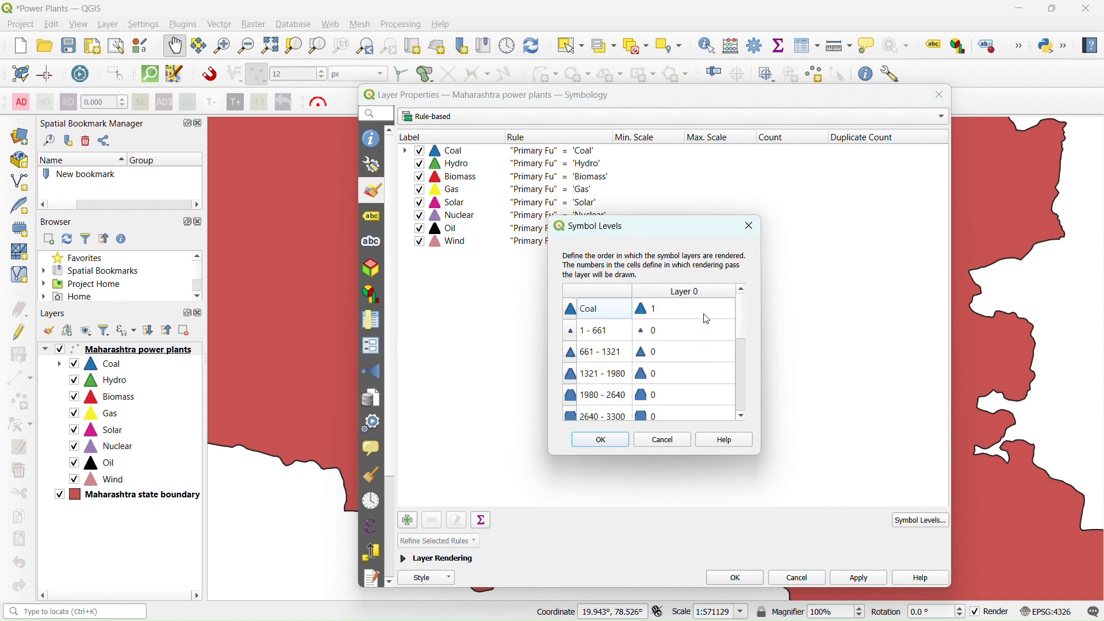
scroll(746, 319, "down", 3)
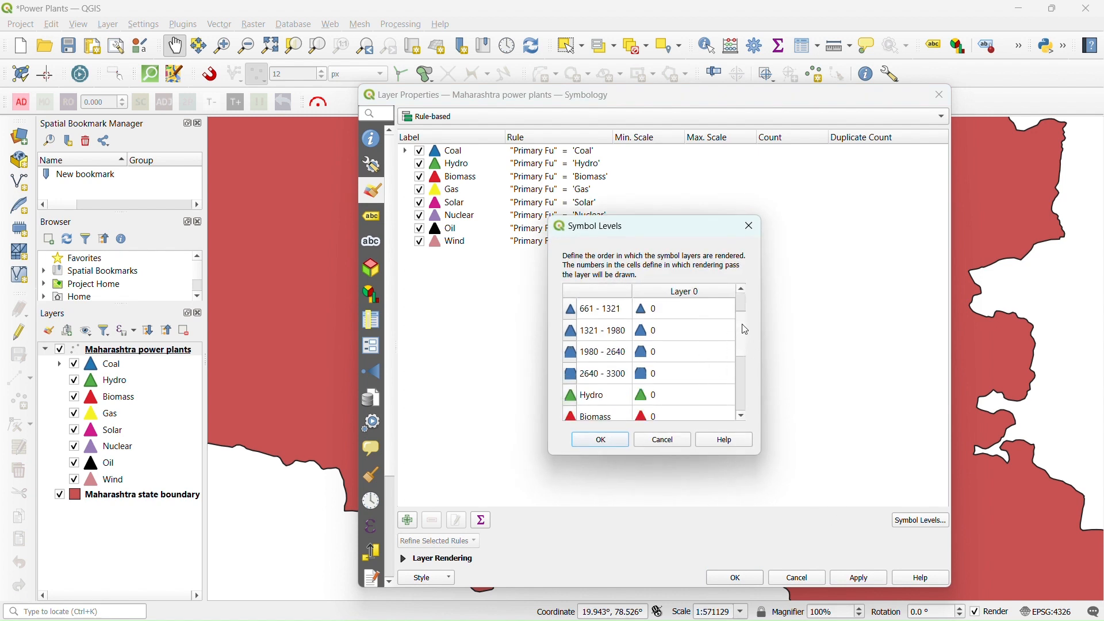
scroll(748, 325, "up", 2)
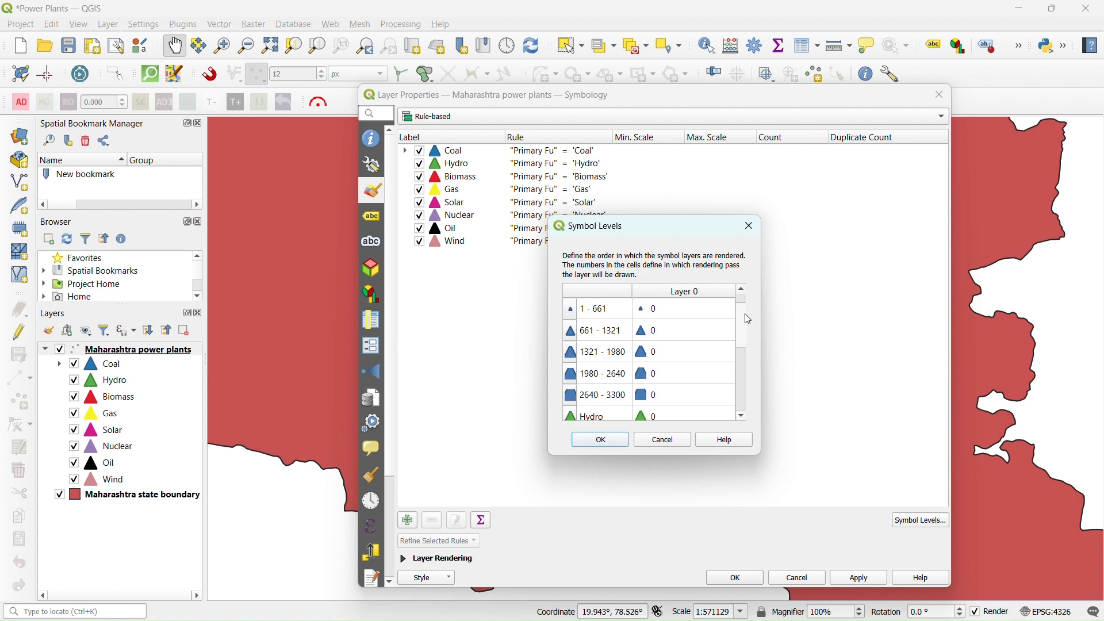
scroll(747, 318, "up", 1)
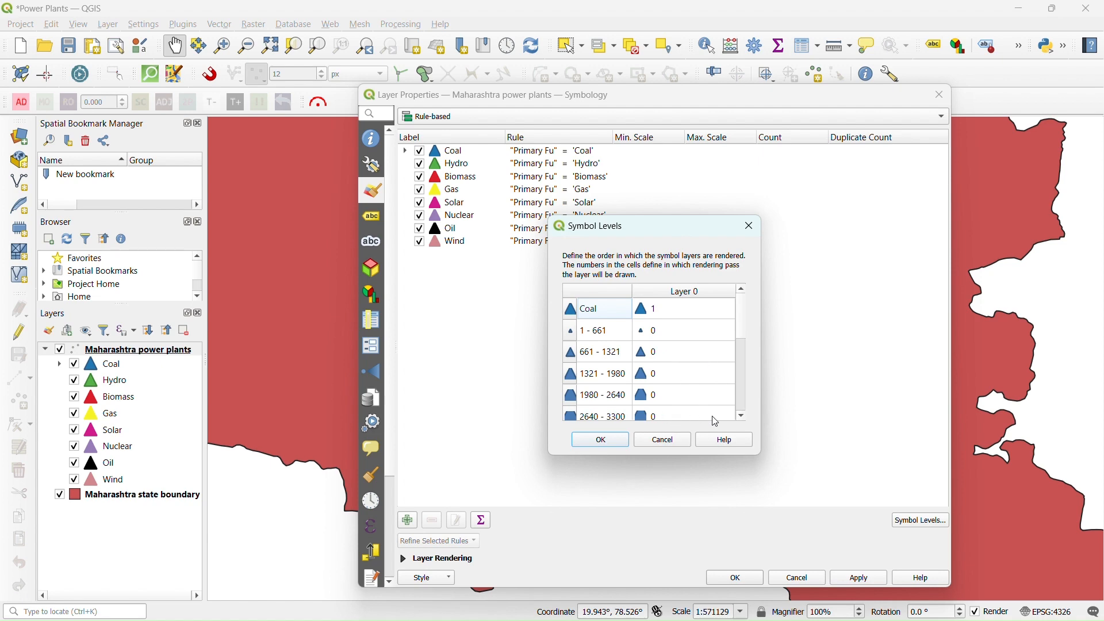
scroll(742, 325, "down", 1)
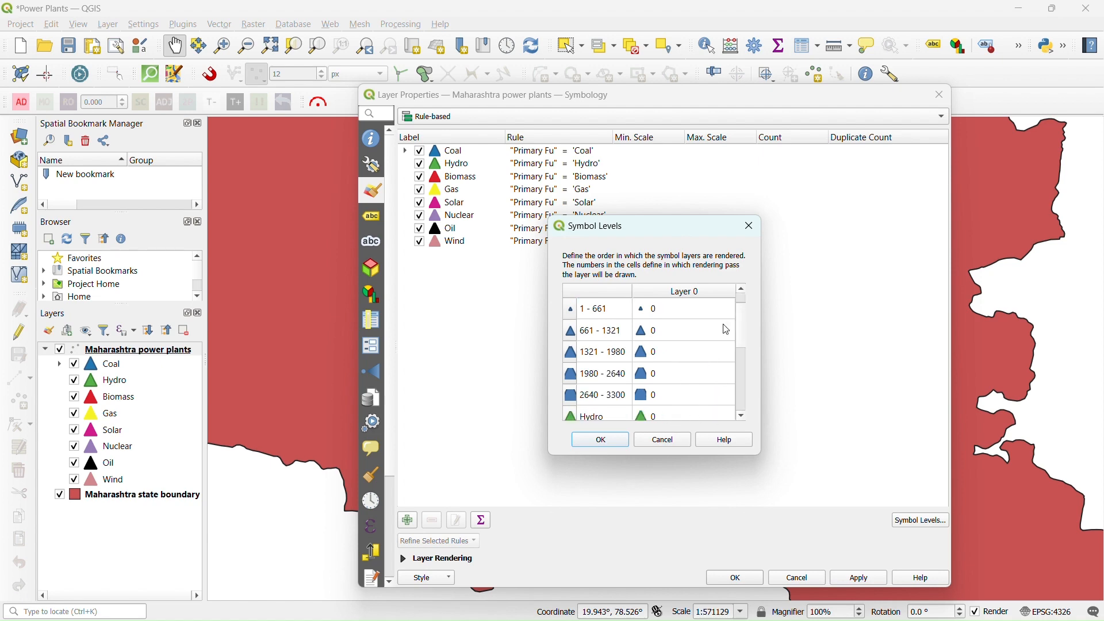
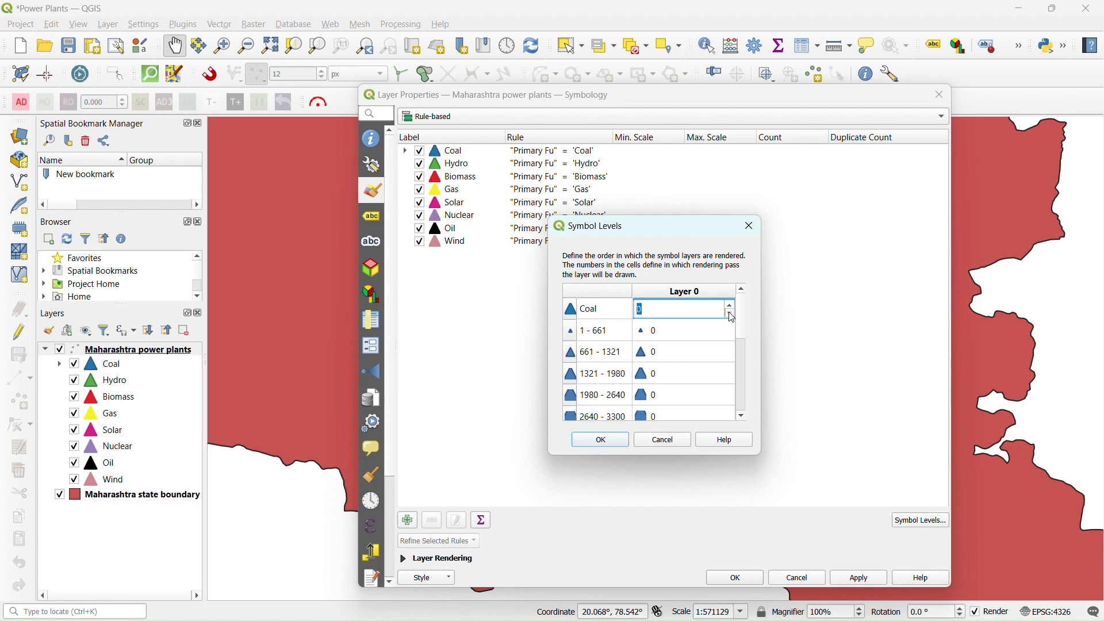
Set the symbol level of the Coal rule to 0 and of its five capacity ranges to 1, and accept the levels
double_click(699, 331)
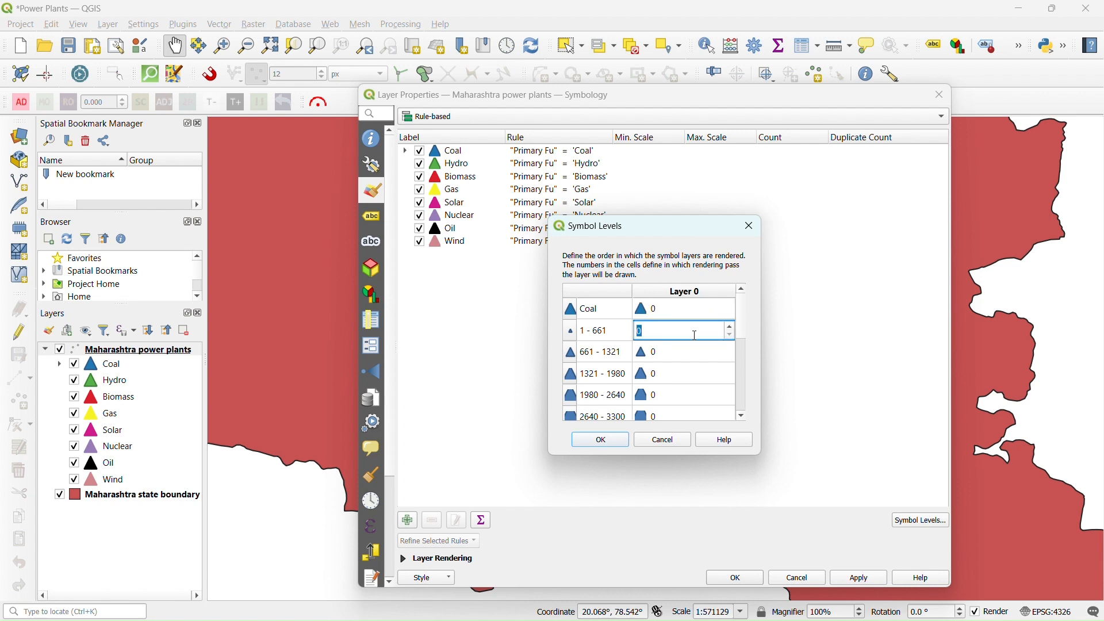
double_click(665, 355)
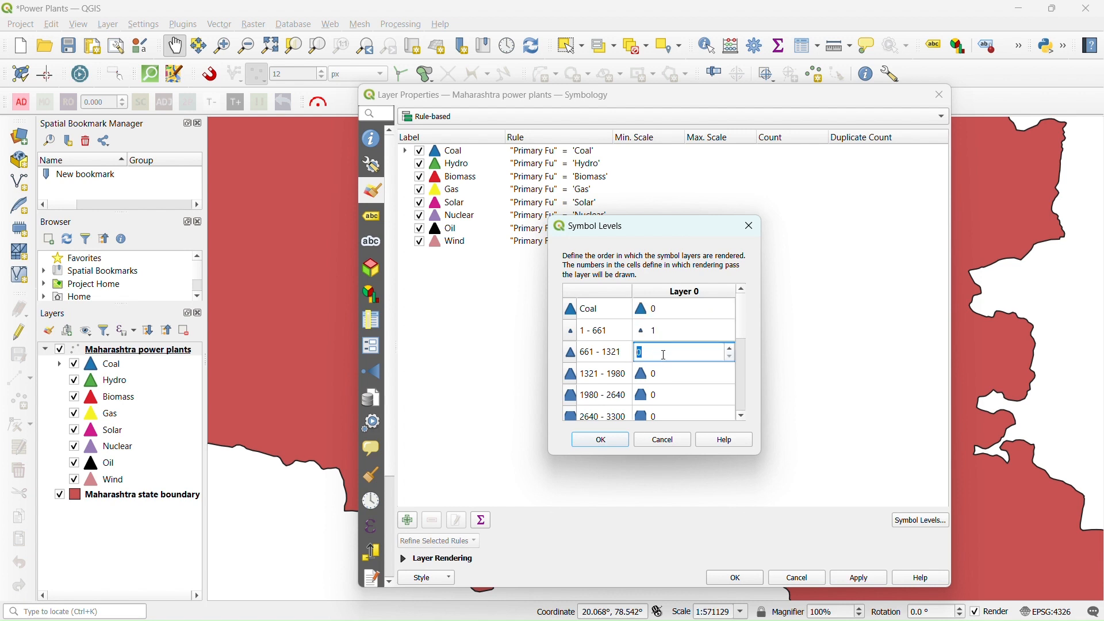
double_click(664, 373)
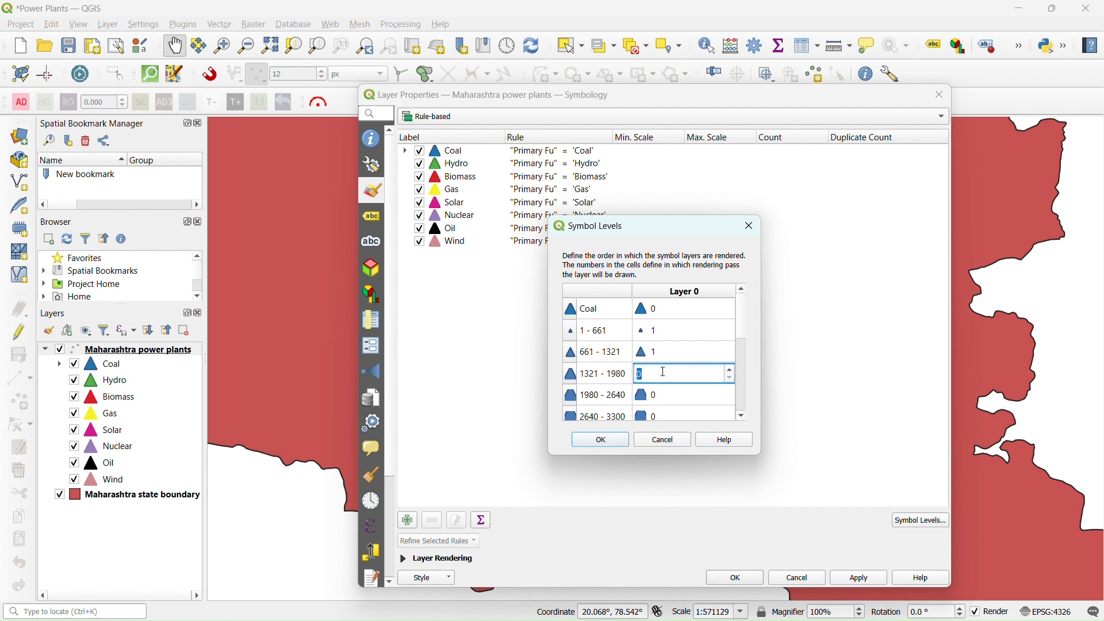
double_click(667, 398)
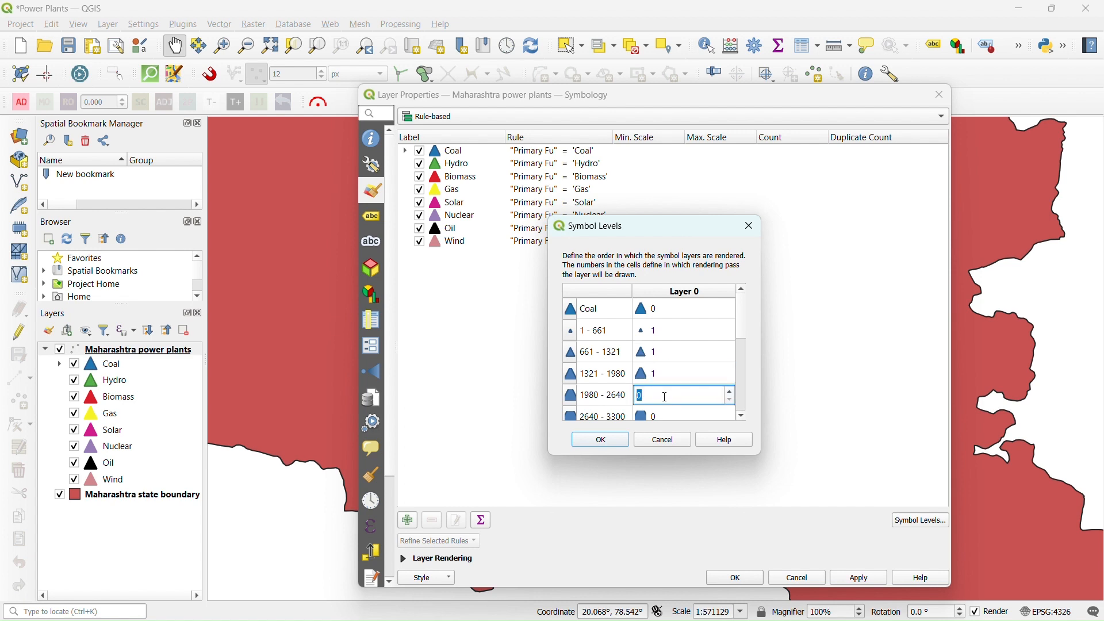
key("Return")
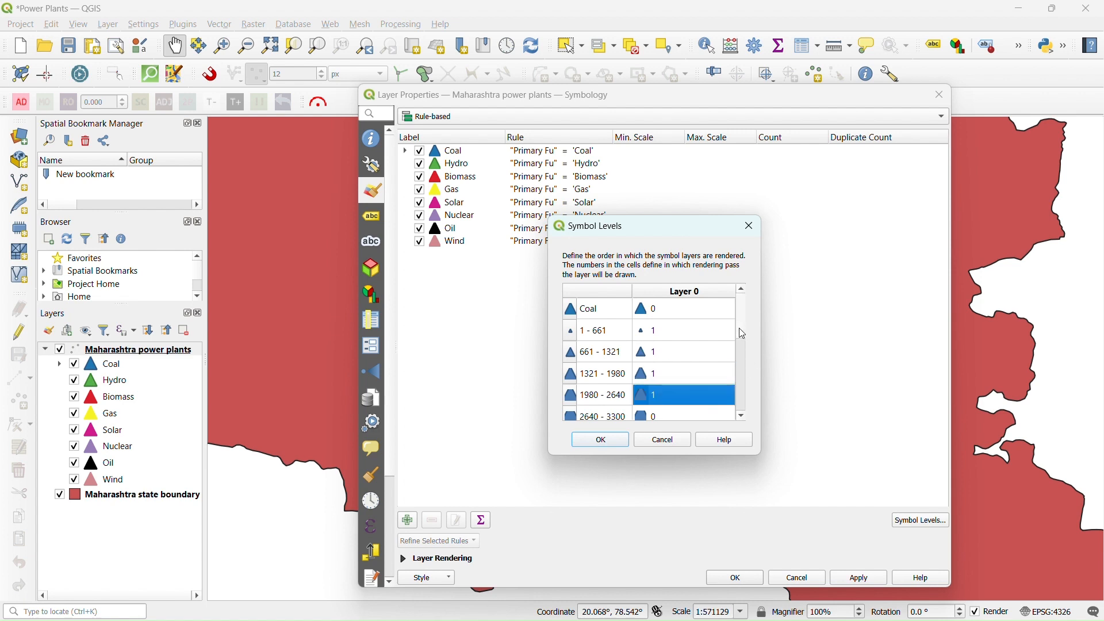
scroll(747, 351, "down", 1)
double_click(687, 378)
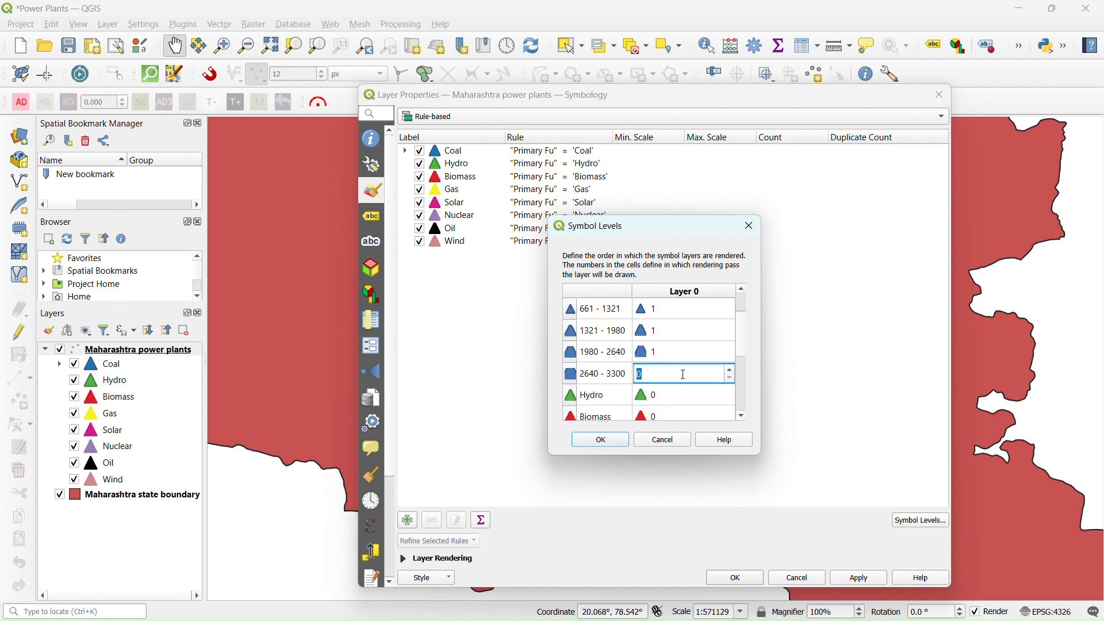
type("1")
left_click(598, 440)
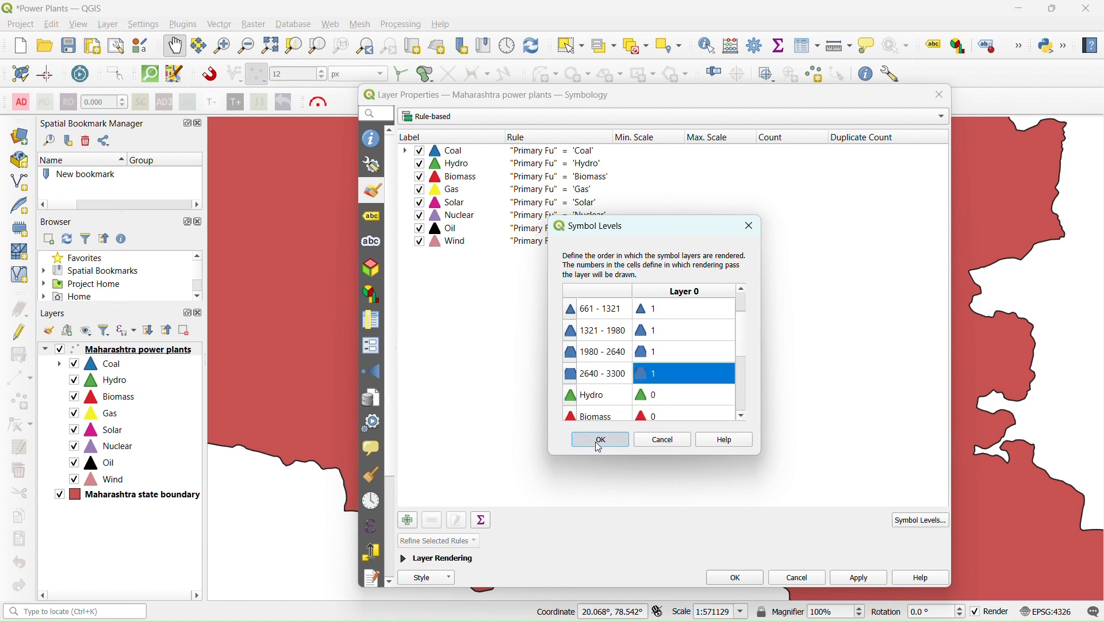
Expand the Coal rule's capacity ranges and check the marker size in the Coal rule's symbol settings
left_click_drag(683, 97, 330, 90)
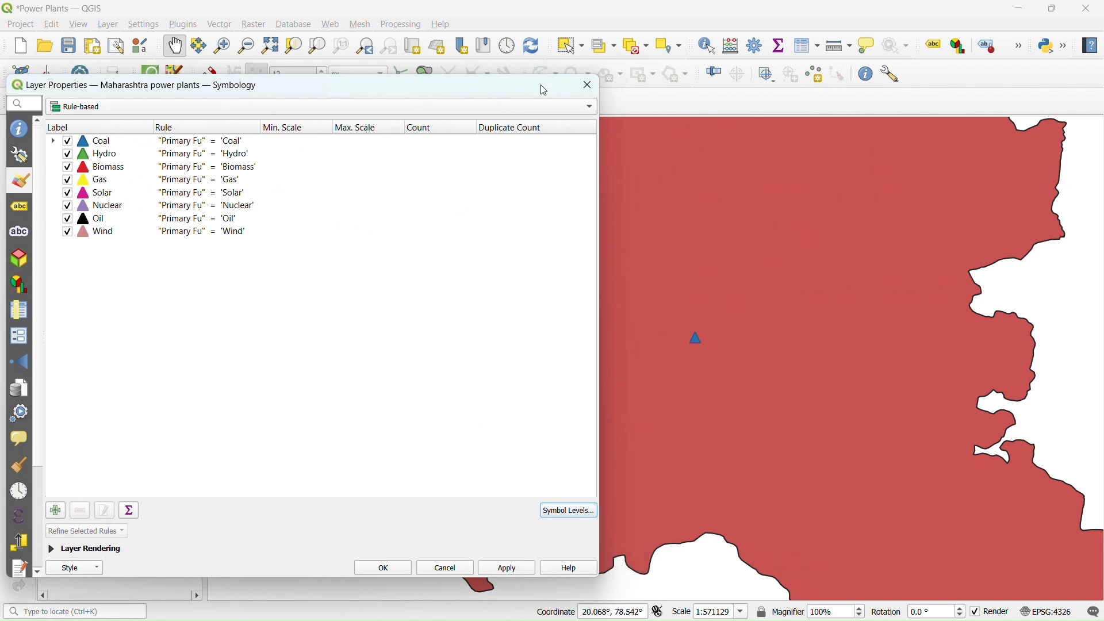
left_click_drag(543, 91, 1101, 87)
left_click(669, 146)
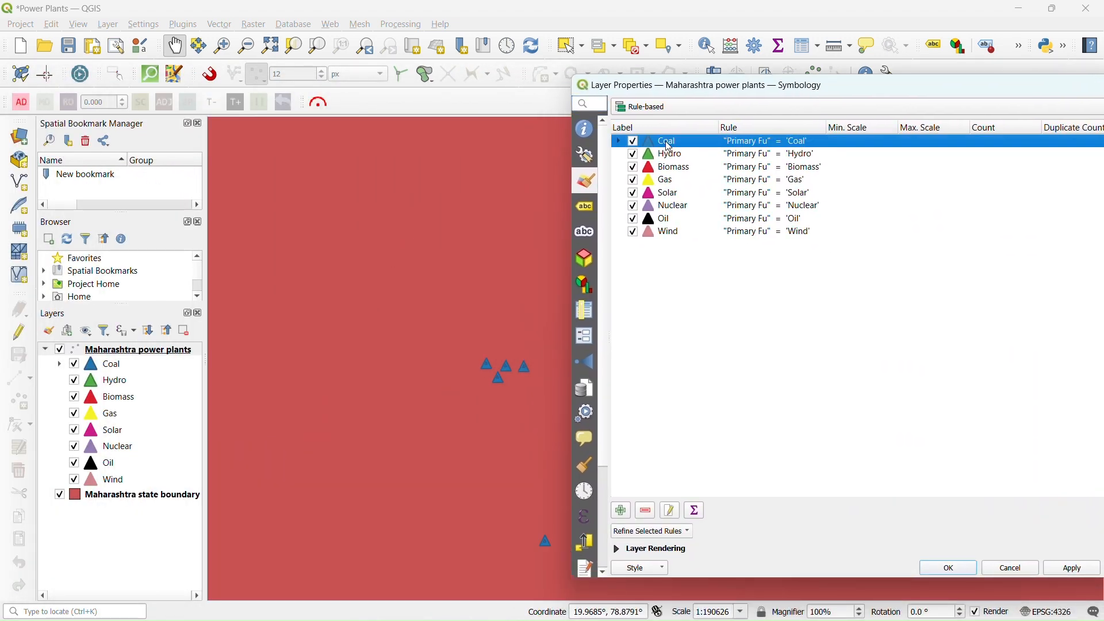
left_click(619, 141)
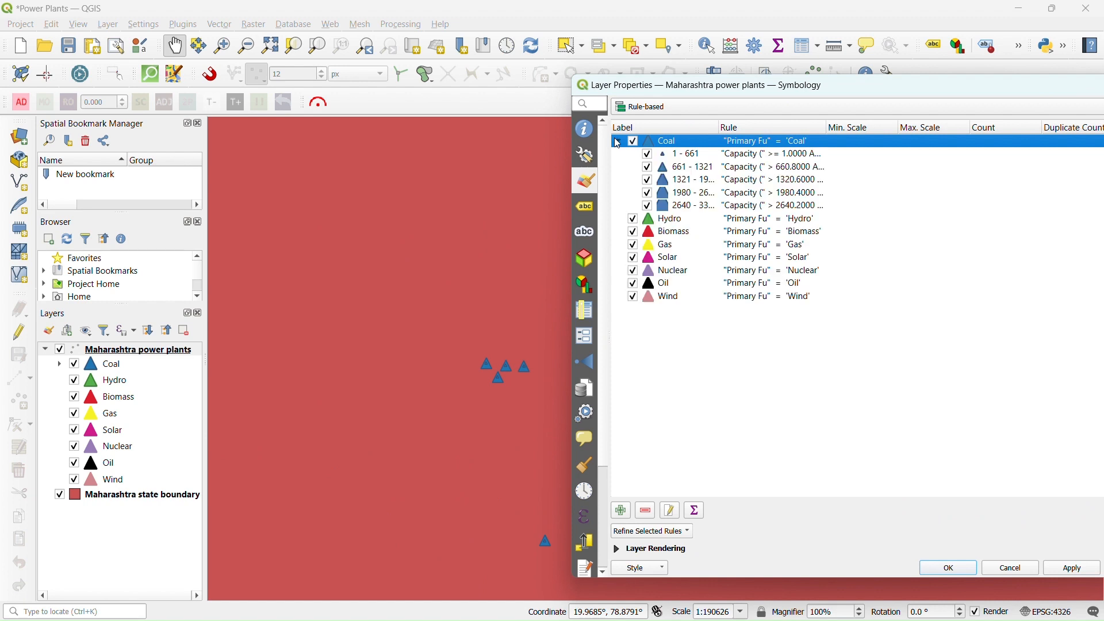
right_click(679, 143)
left_click(668, 141)
double_click(670, 144)
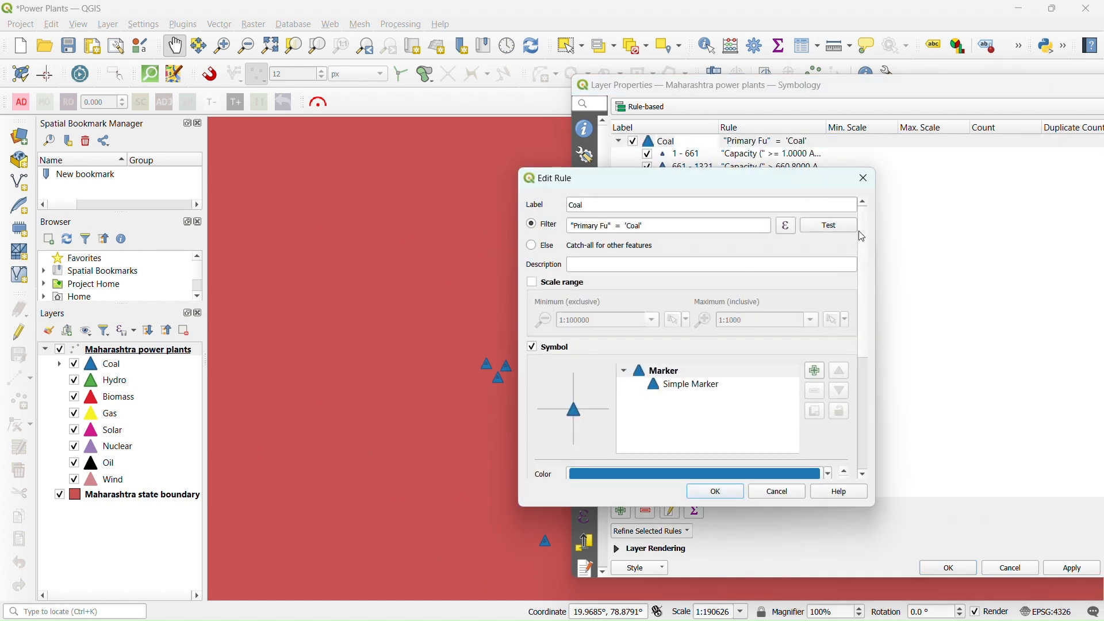
left_click_drag(862, 237, 866, 343)
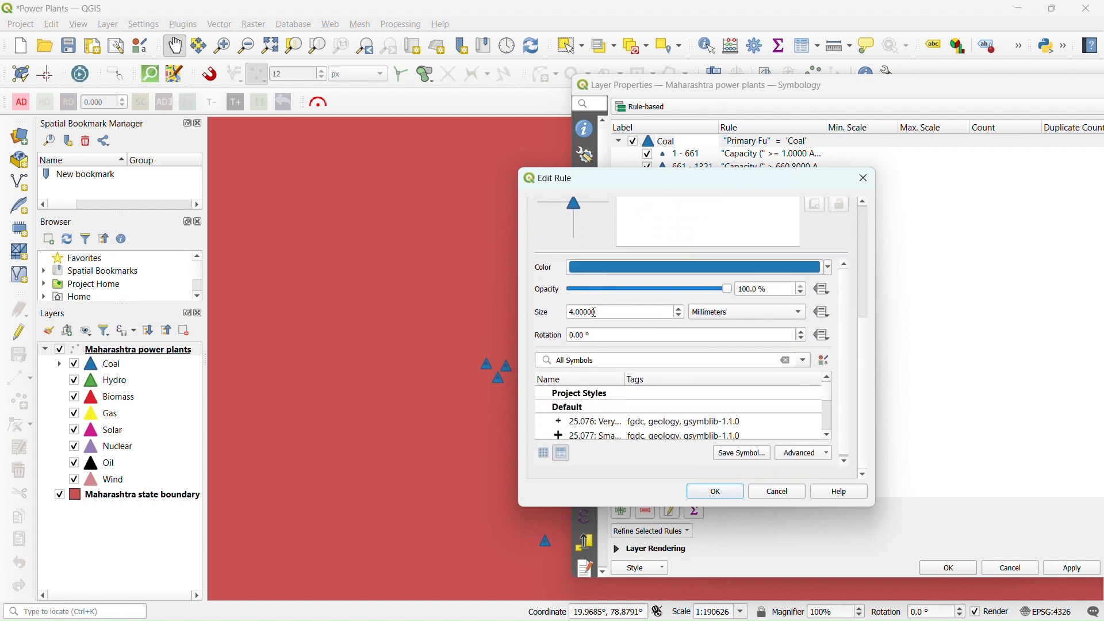
left_click_drag(594, 312, 565, 312)
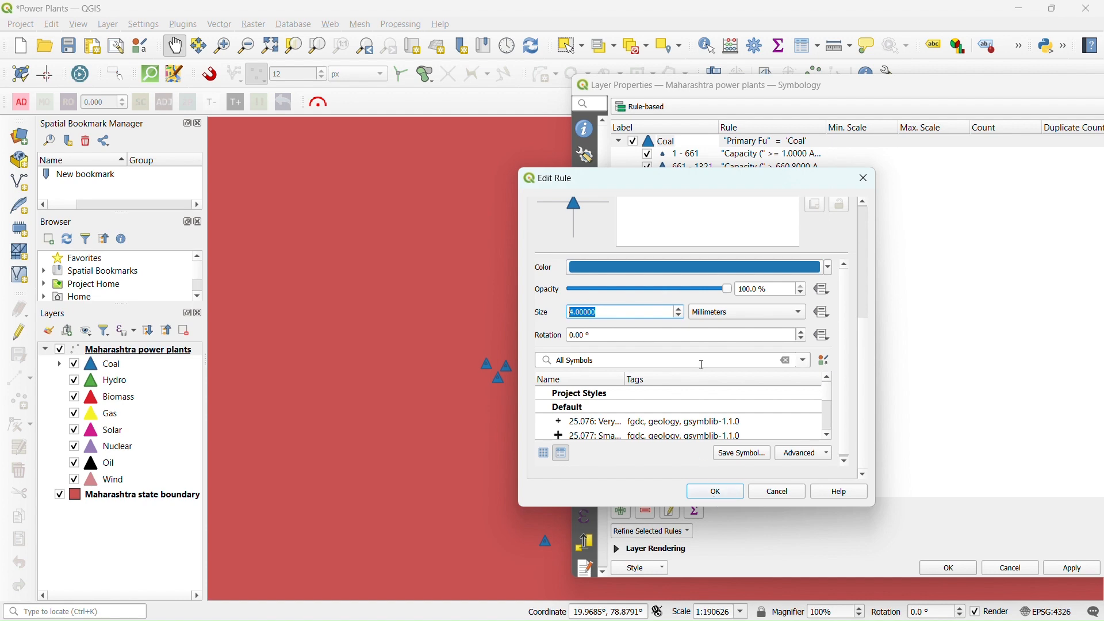
left_click(718, 493)
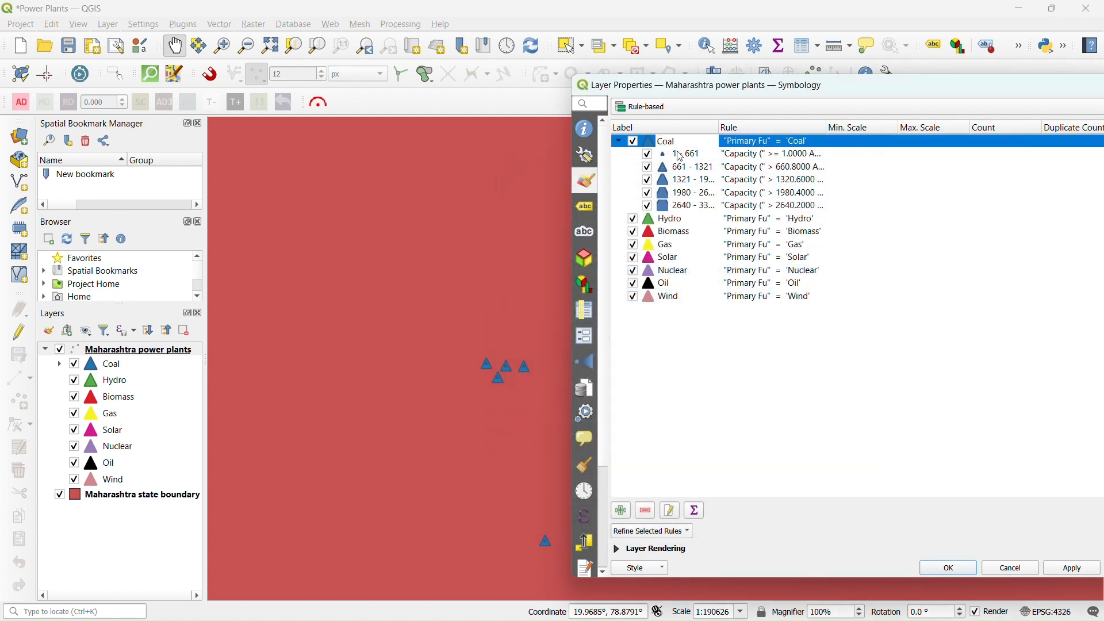
Set the marker size of the 1 - 661 coal capacity range to 2 mm
left_click(684, 154)
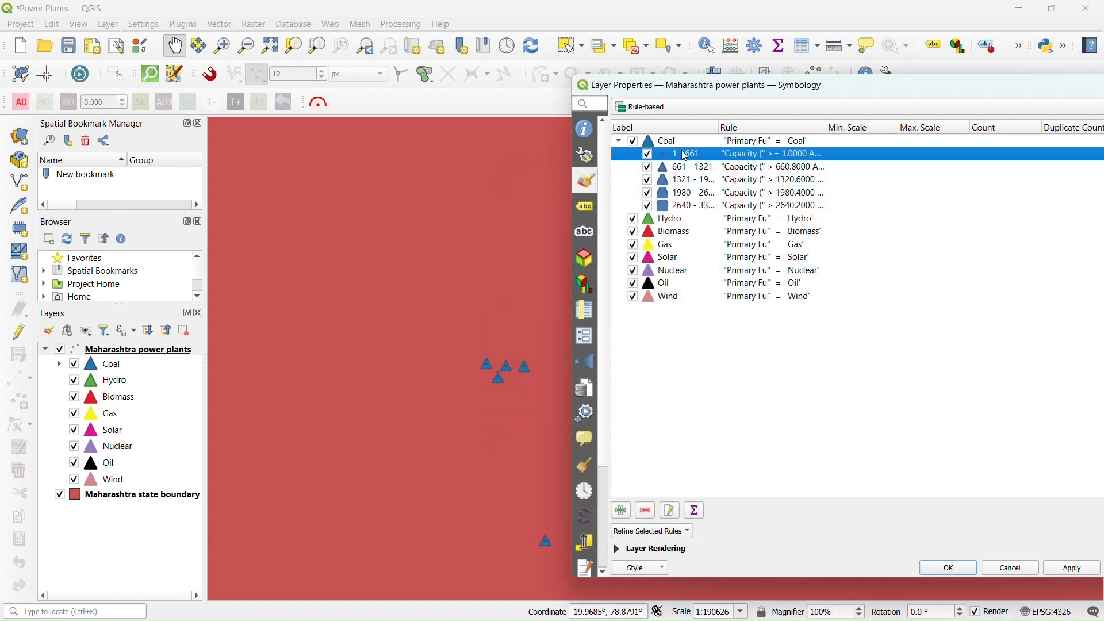
double_click(684, 154)
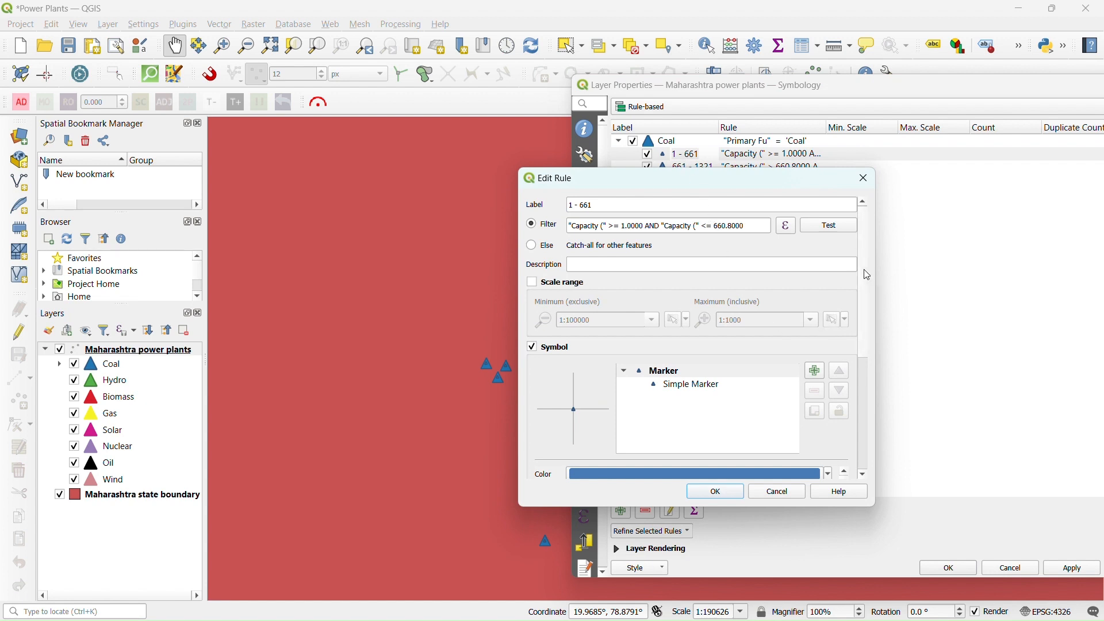
left_click_drag(870, 276, 867, 399)
left_click_drag(609, 313, 562, 315)
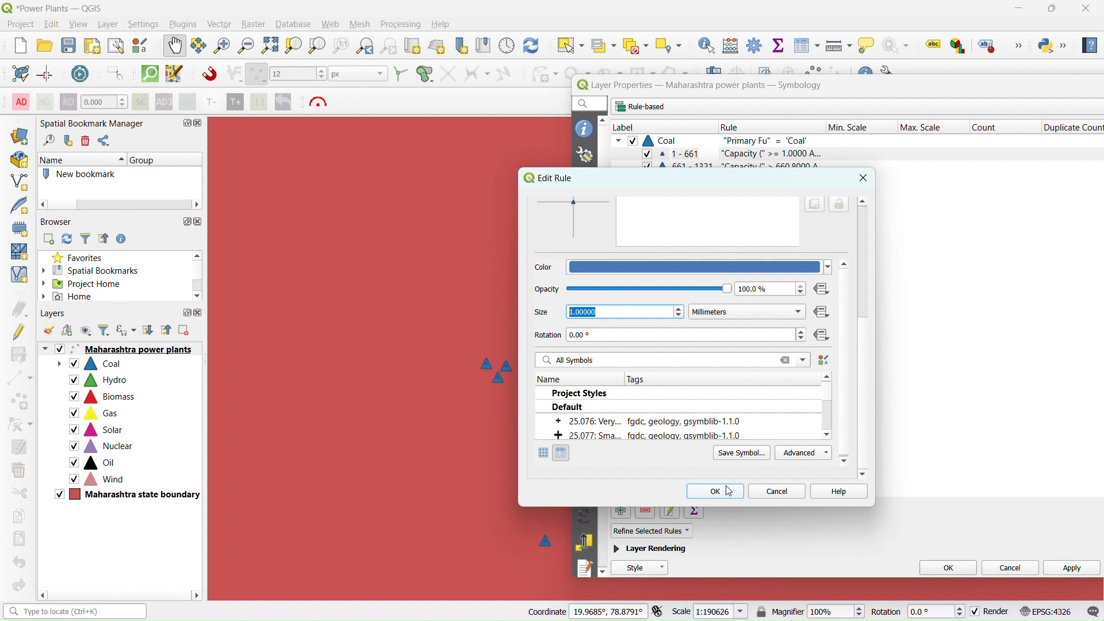
type("2")
left_click(729, 492)
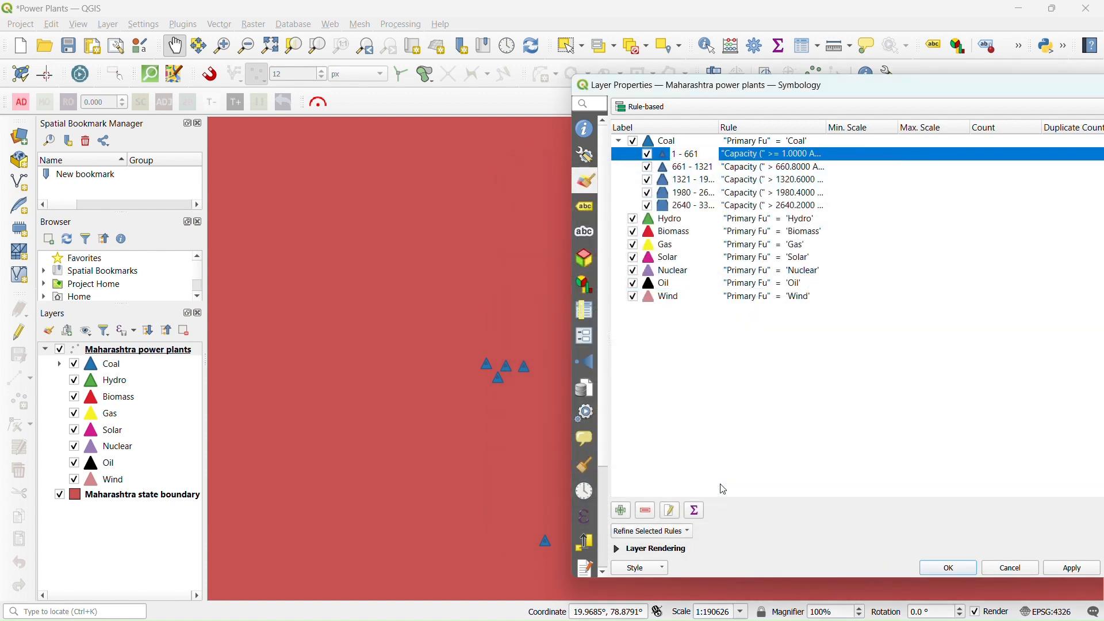
Set the marker size of the parent Coal rule to 2 mm
double_click(669, 142)
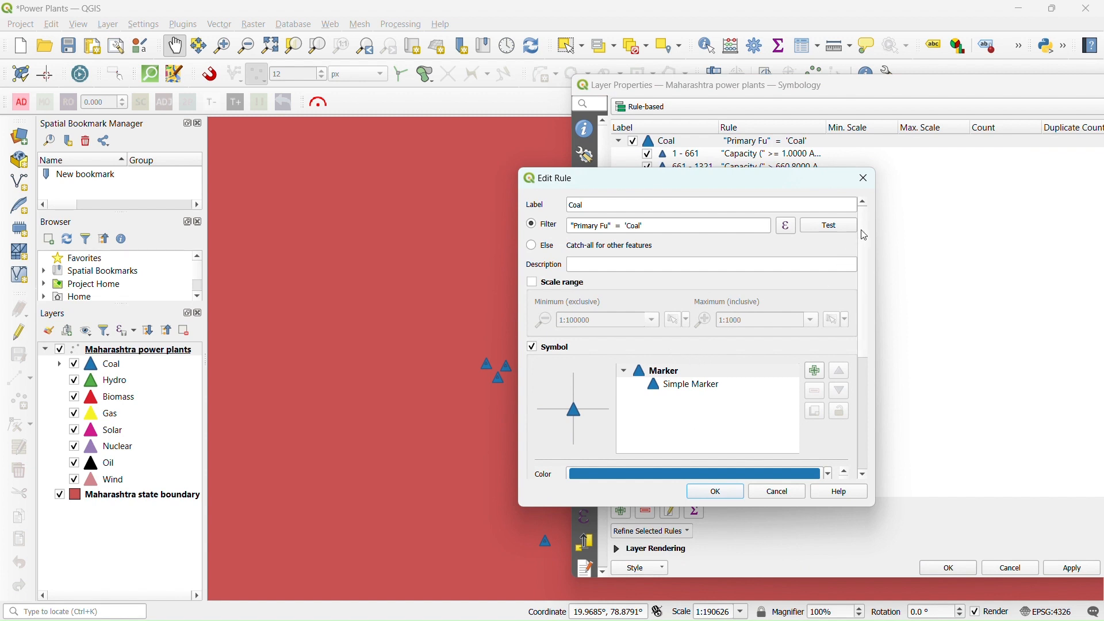
scroll(790, 372, "down", 5)
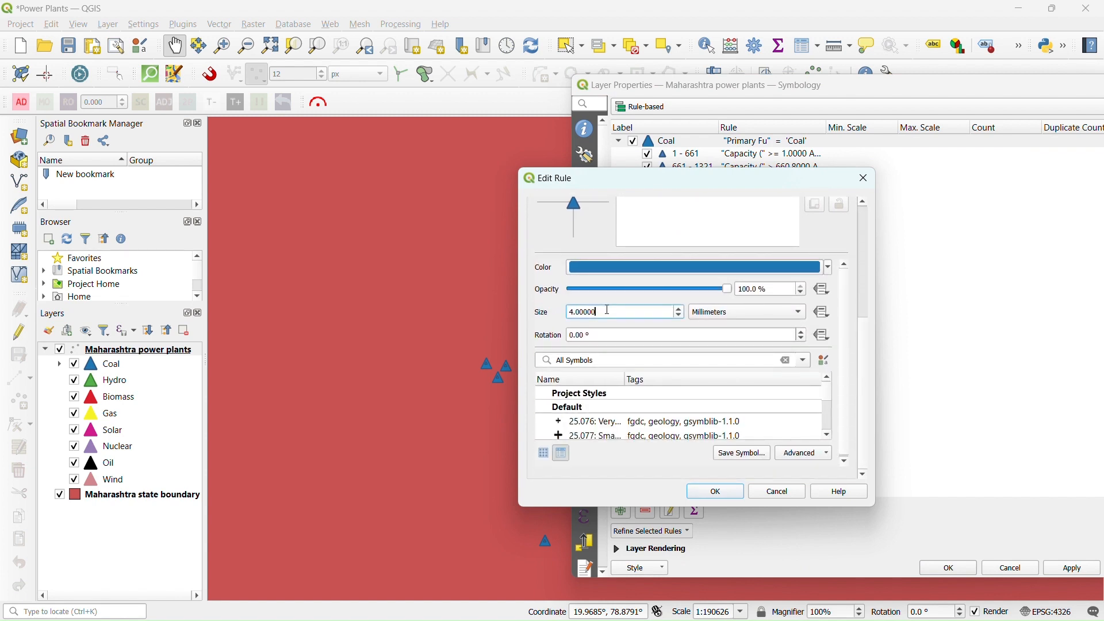
left_click_drag(601, 309, 543, 311)
type("2")
left_click(716, 493)
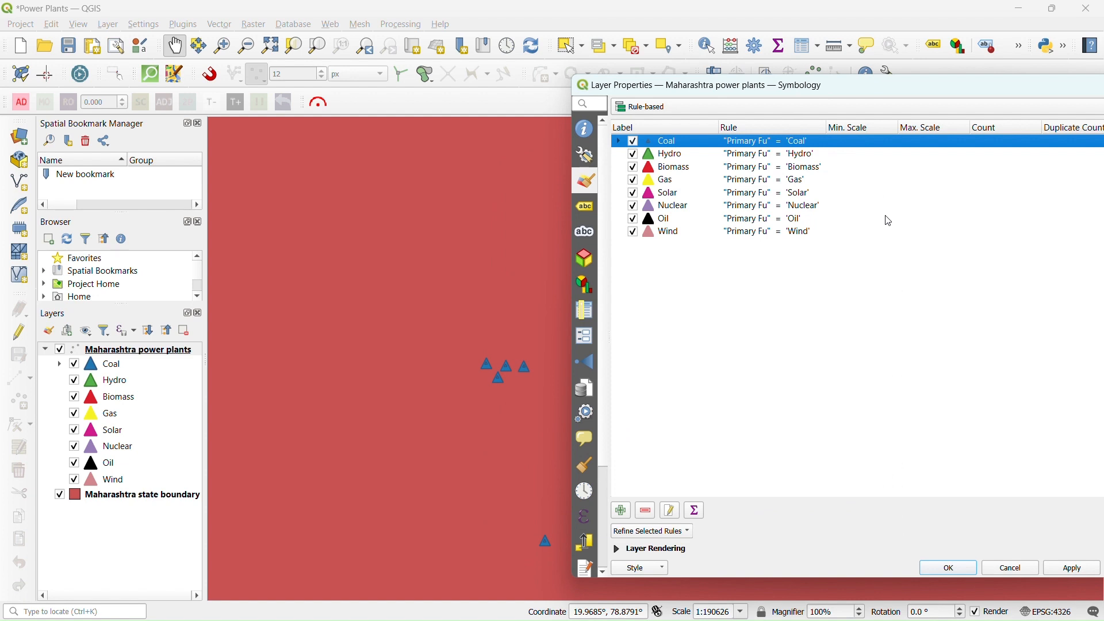
Apply the revised symbology, close the layer properties and inspect the resized coal symbols in southeastern Maharashtra
left_click(1065, 566)
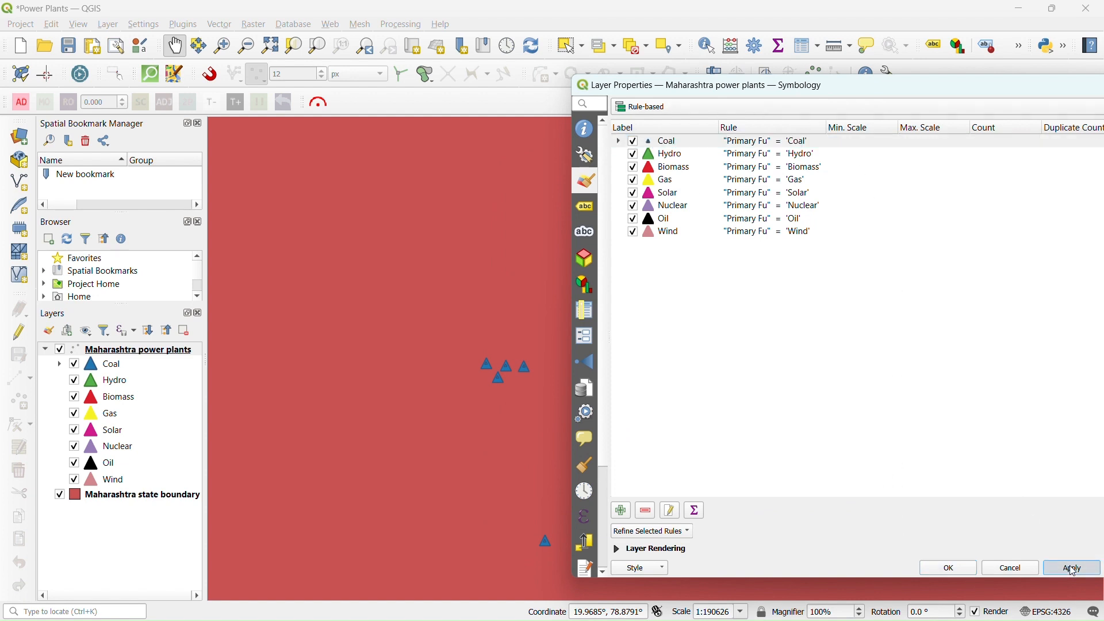
left_click(931, 570)
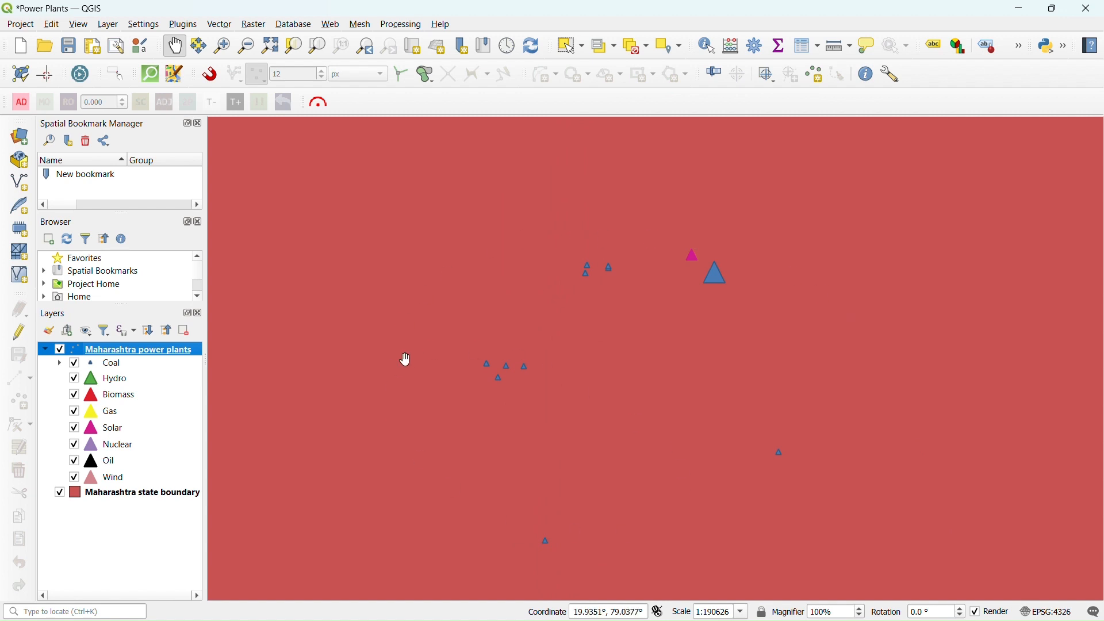
scroll(580, 364, "down", 2)
left_click_drag(647, 308, 602, 374)
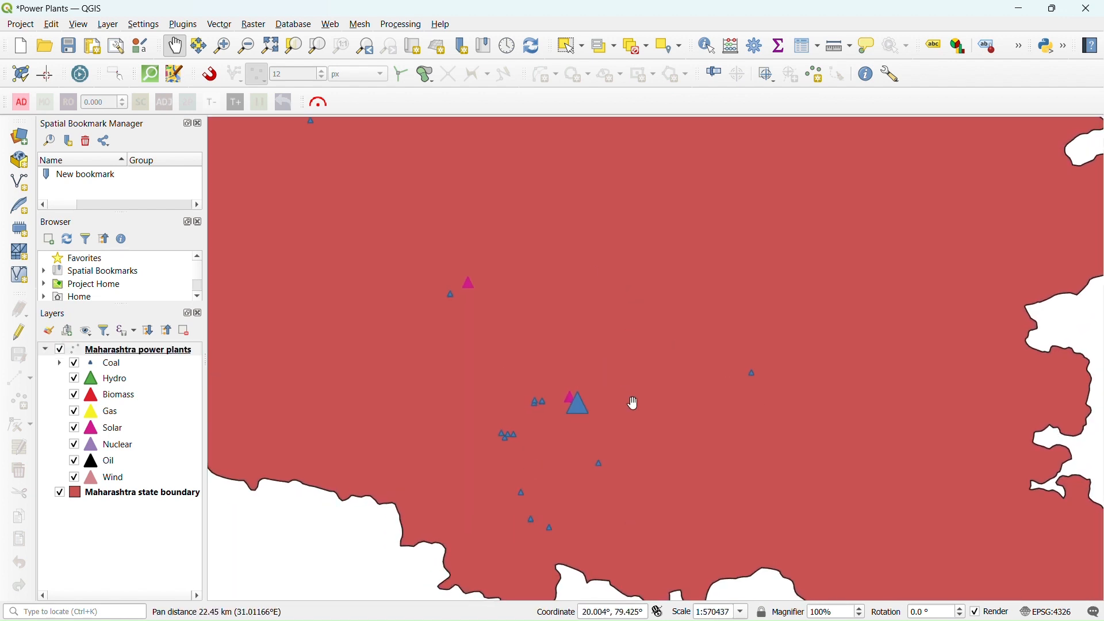
Open the symbology of the Maharashtra power plants layer and start adding ranges to the Hydro rule
left_click_drag(633, 416, 685, 414)
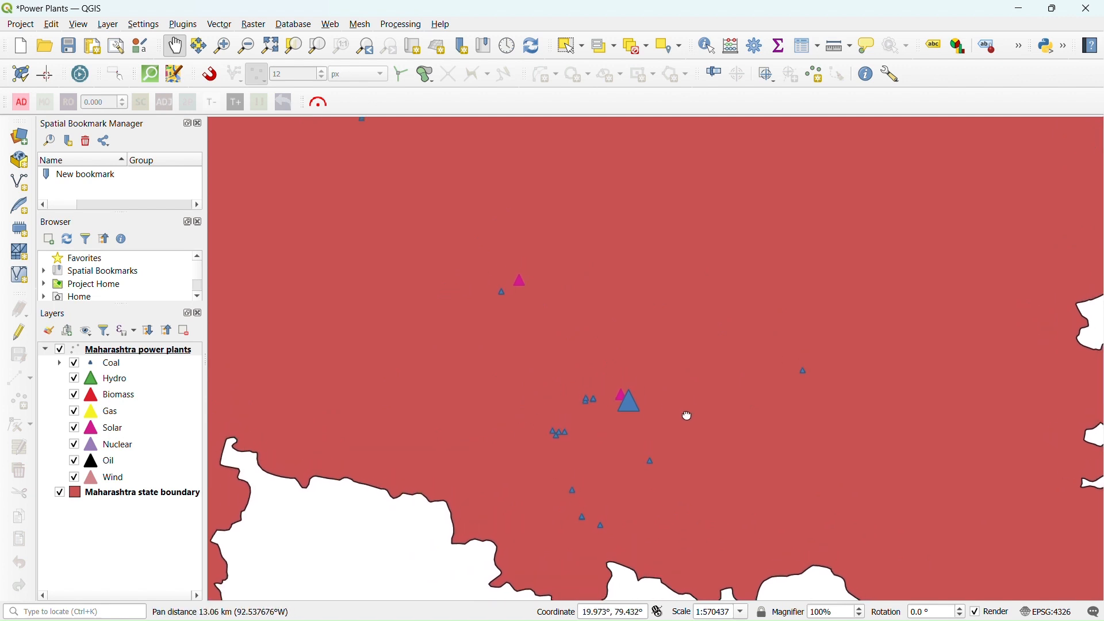
left_click(133, 354)
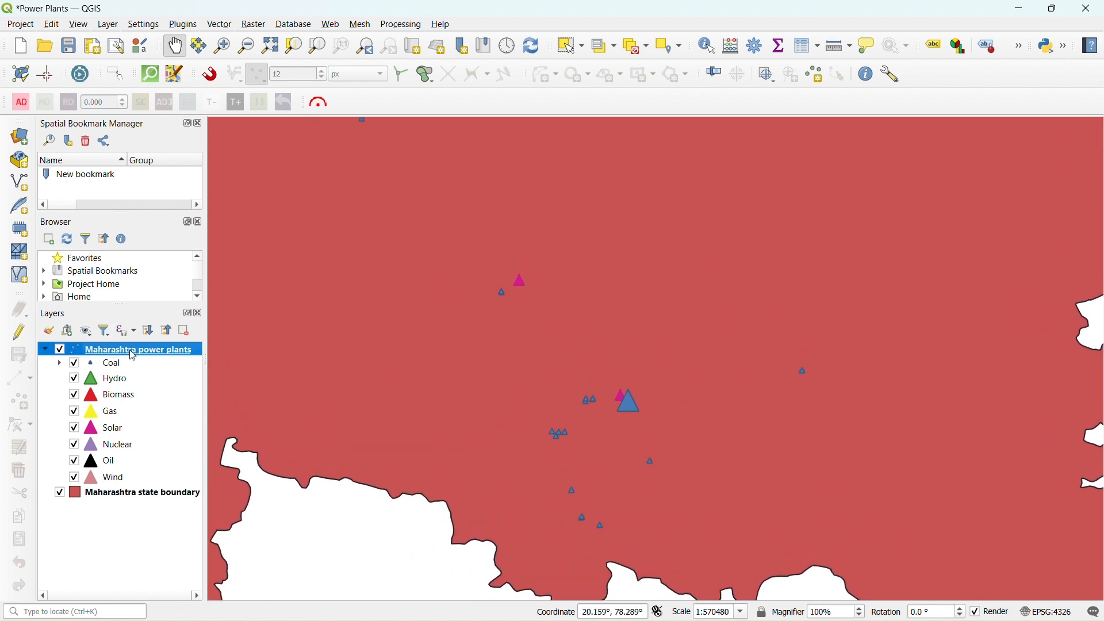
right_click(143, 354)
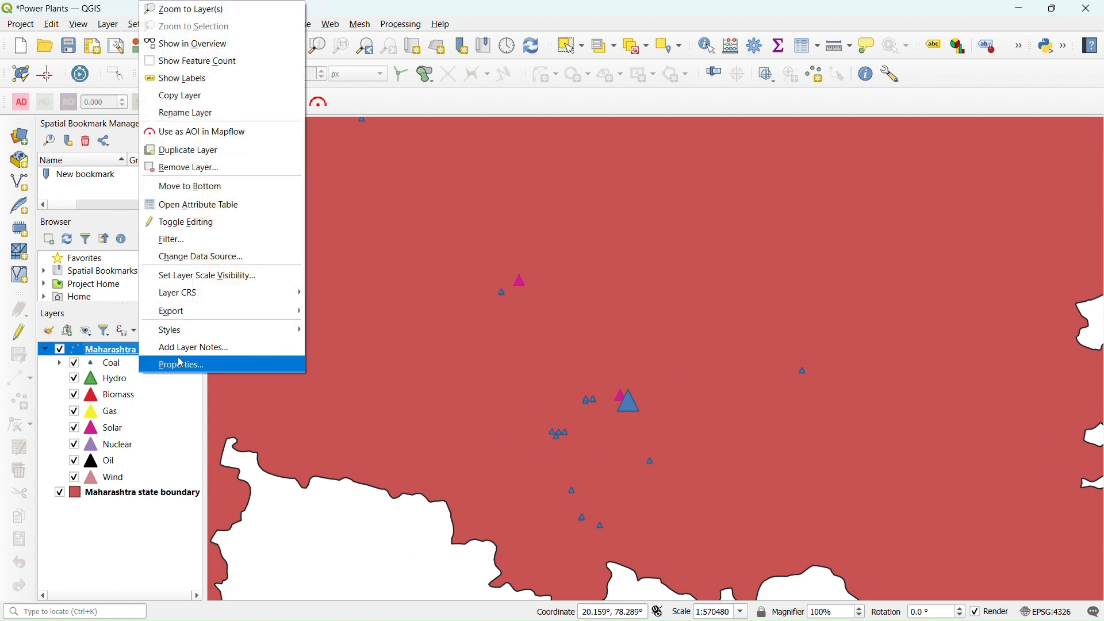
left_click(182, 363)
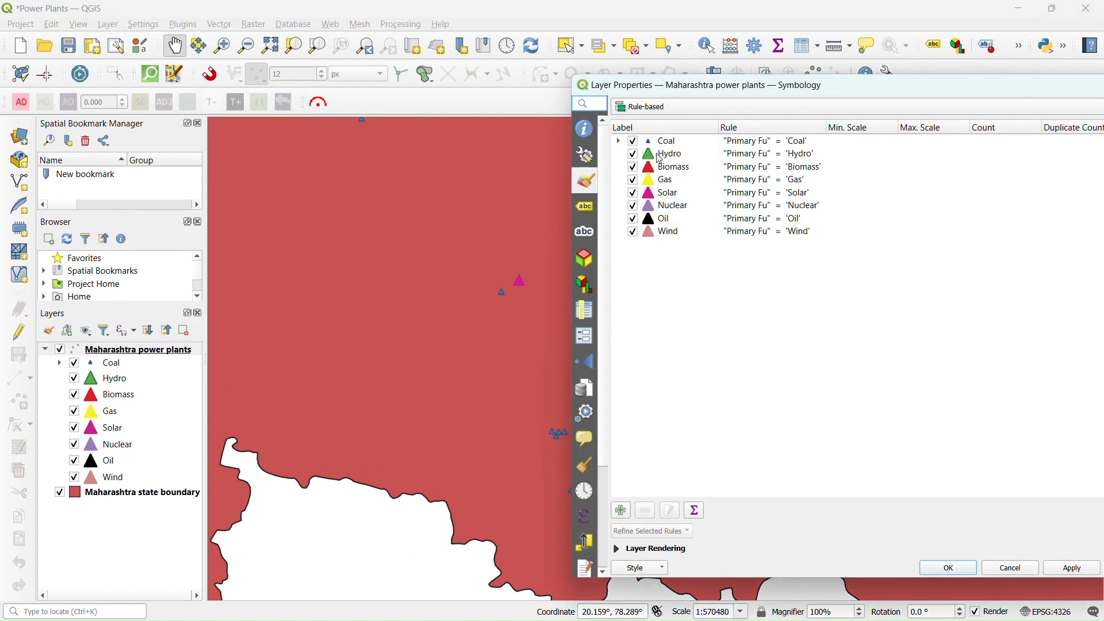
left_click(667, 155)
right_click(671, 160)
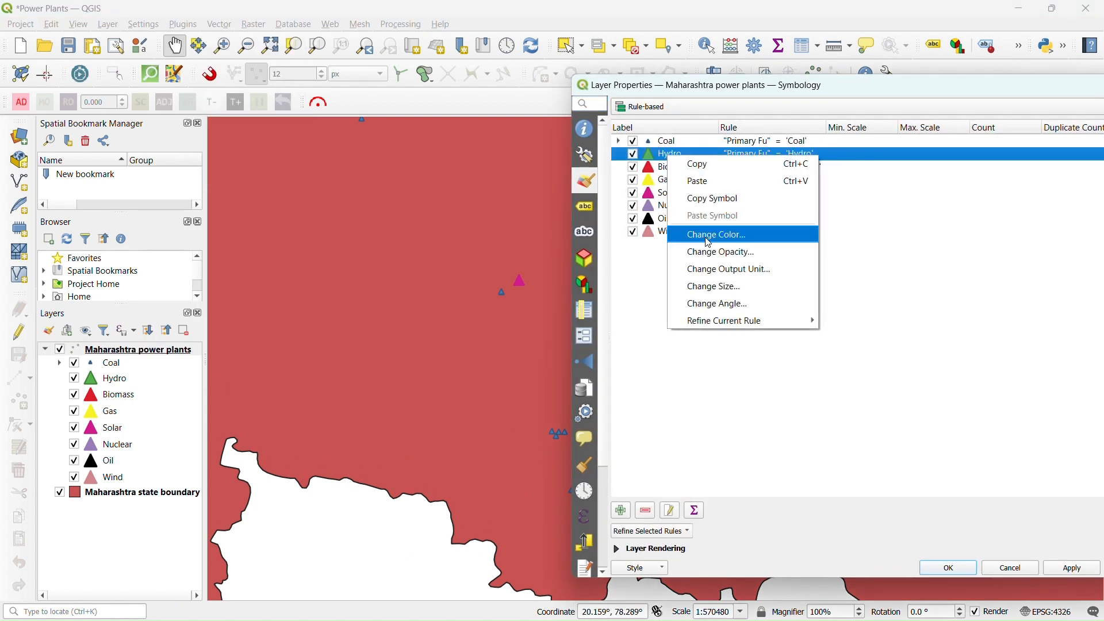
mouse_move(722, 321)
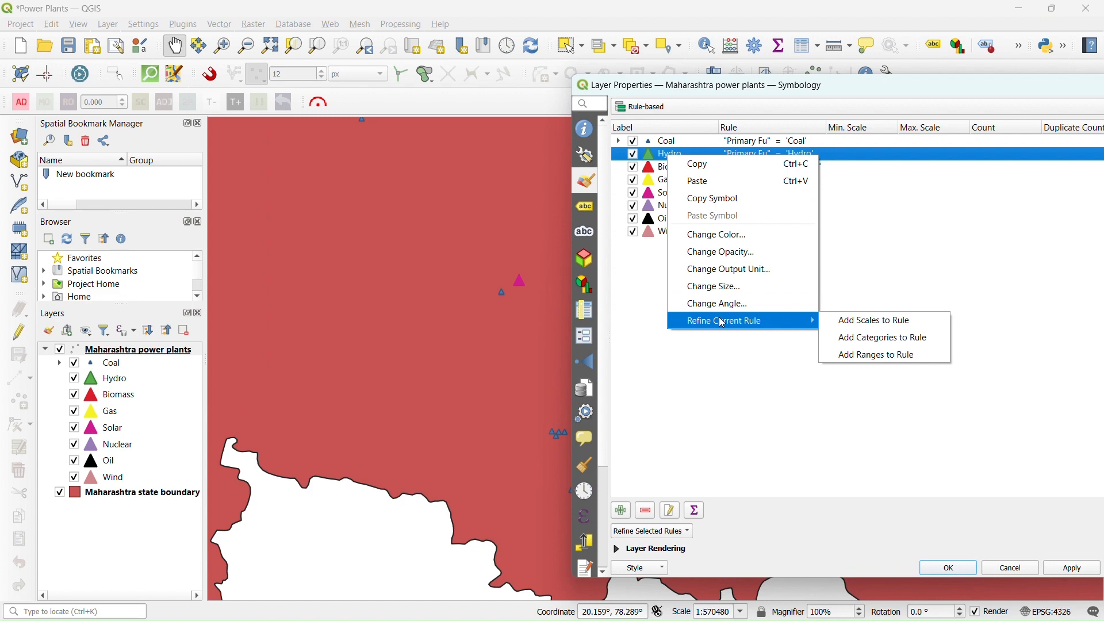
left_click(890, 358)
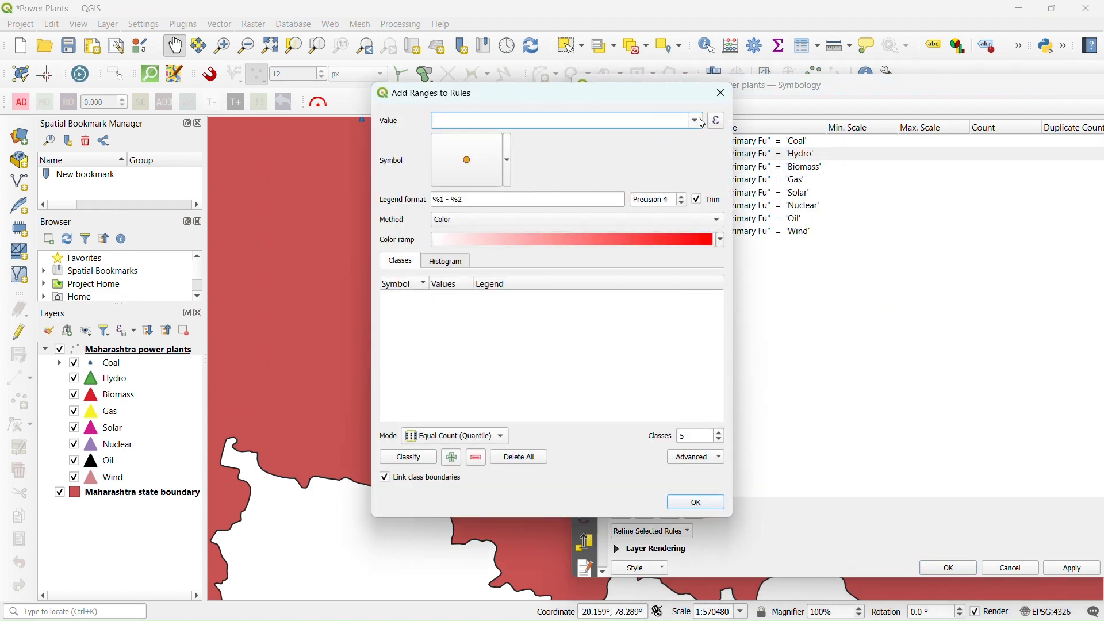
Classify the Hydro ranges on the Capacity field by size from 2 to 8 mm, using five Equal Interval classes
left_click(697, 121)
left_click(519, 172)
left_click(514, 221)
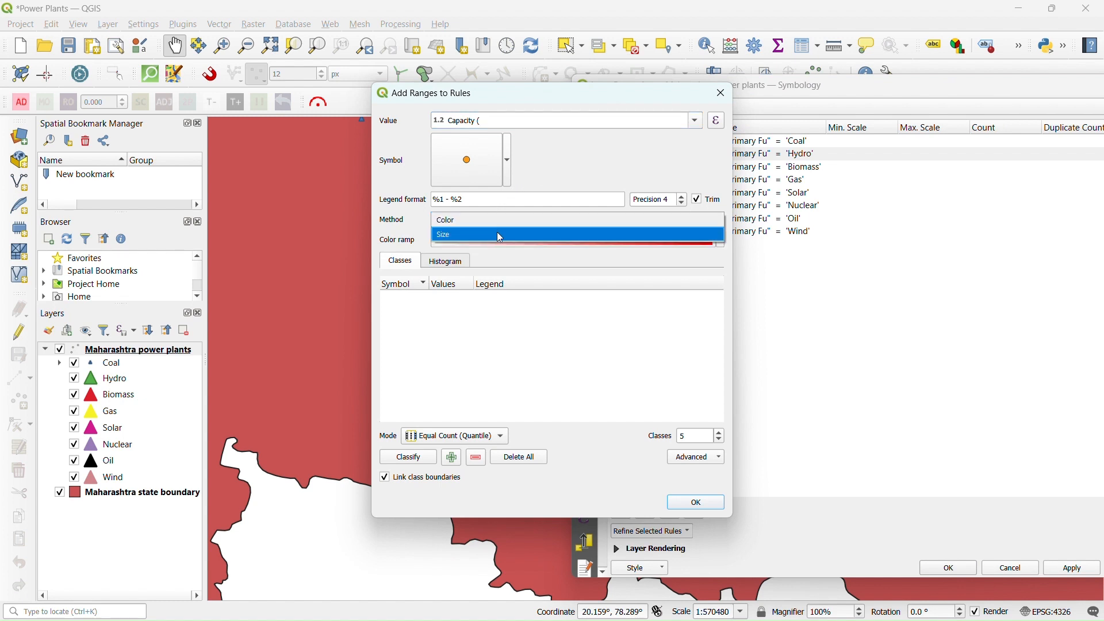
left_click(496, 235)
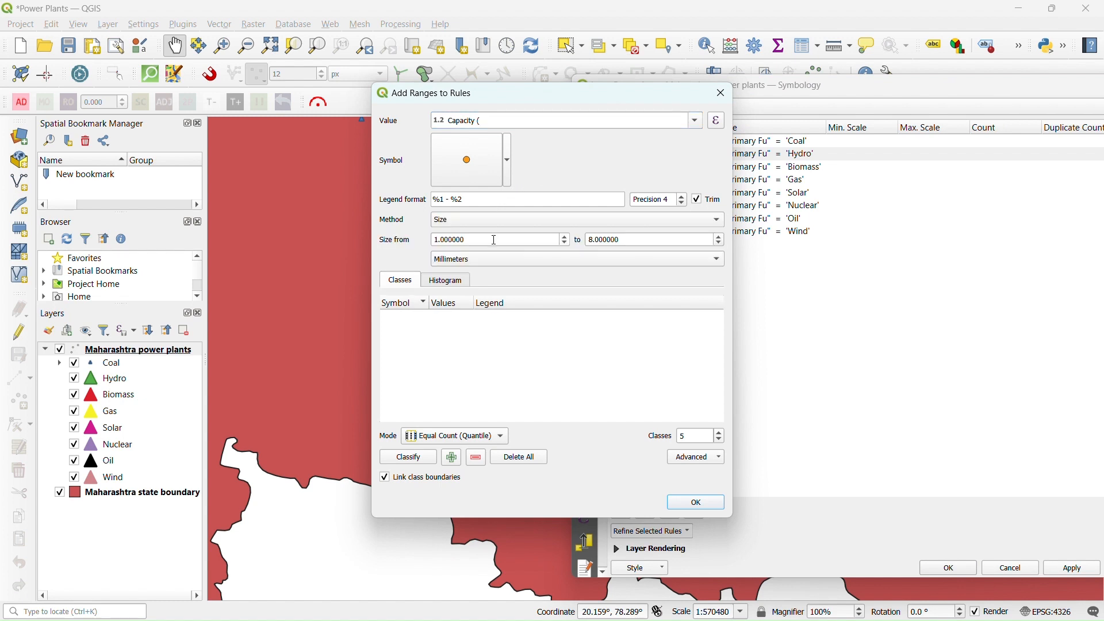
left_click_drag(496, 240, 429, 240)
type("2")
left_click(444, 440)
left_click(449, 451)
left_click(415, 460)
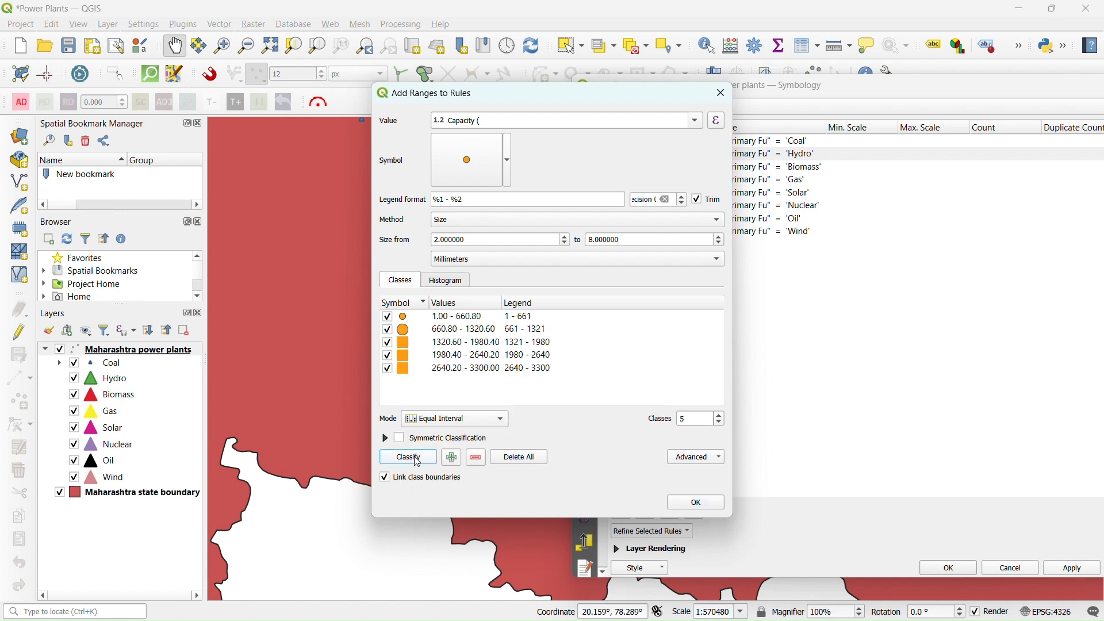
Give the Hydro capacity ranges the "triangle green" symbol and add them to the rule
left_click(472, 150)
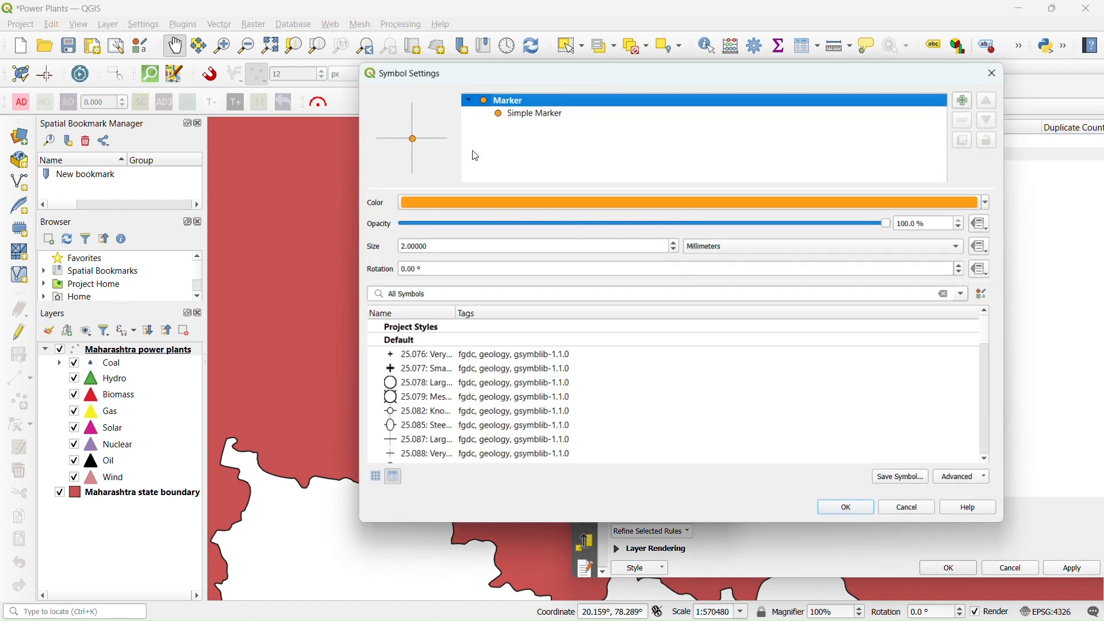
left_click_drag(995, 336, 996, 450)
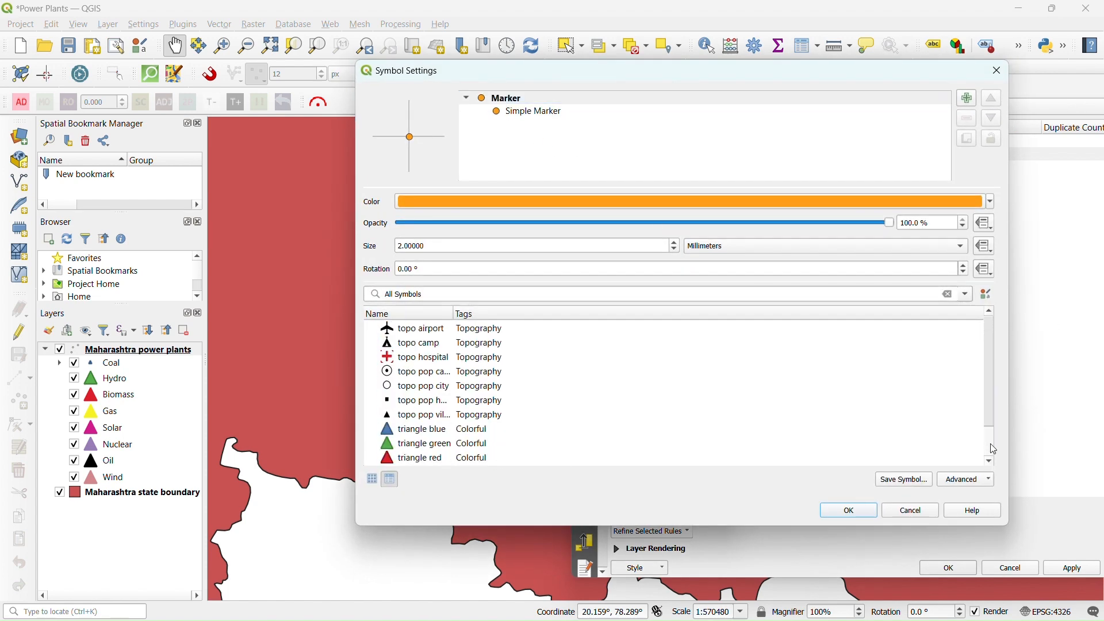
left_click(473, 446)
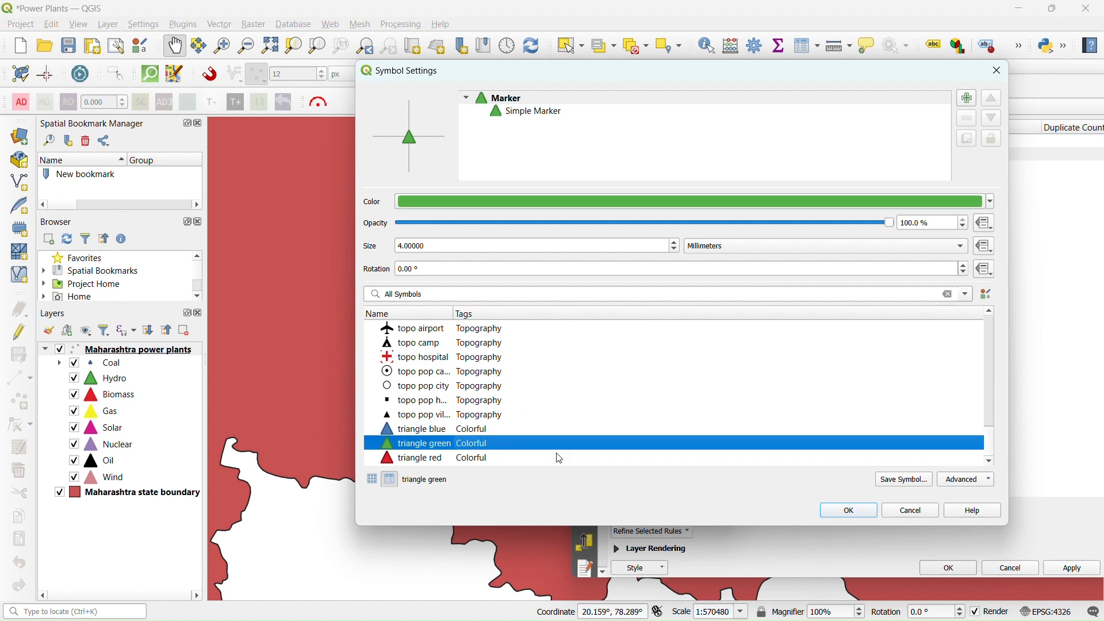
left_click(850, 511)
left_click(696, 505)
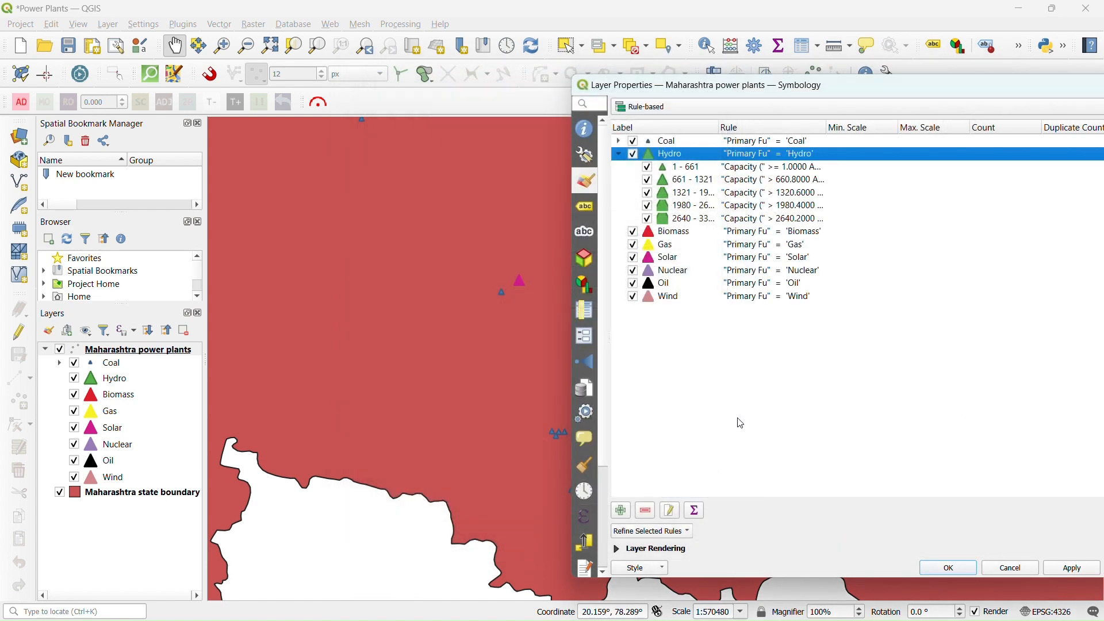
Set the marker size of the parent Hydro rule to 1 mm
double_click(649, 154)
scroll(860, 232, "down", 8)
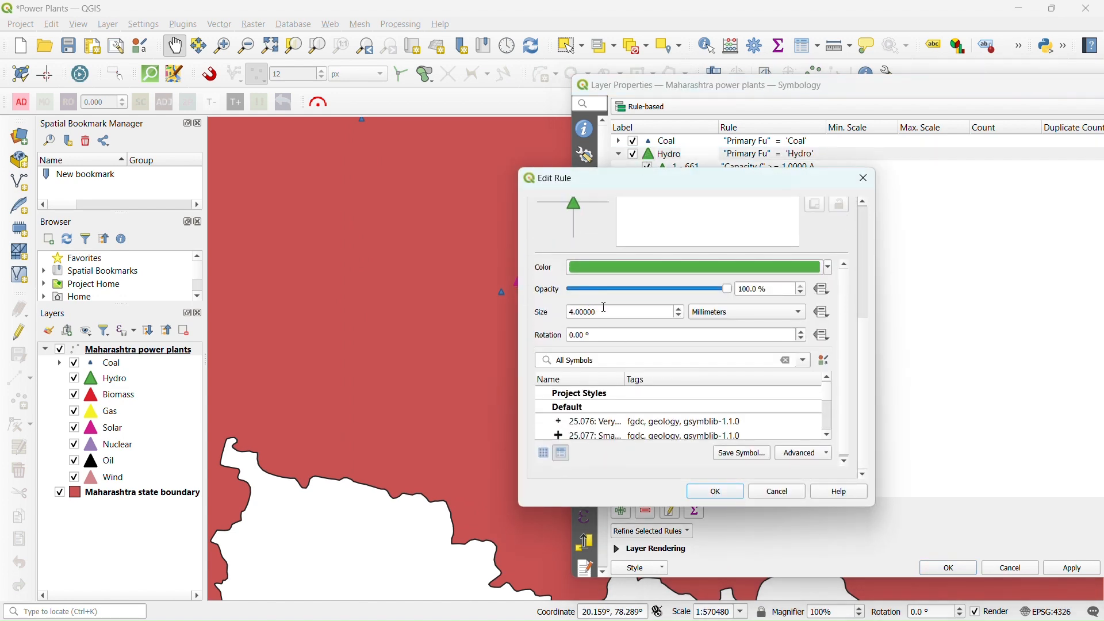
double_click(604, 307)
type("1")
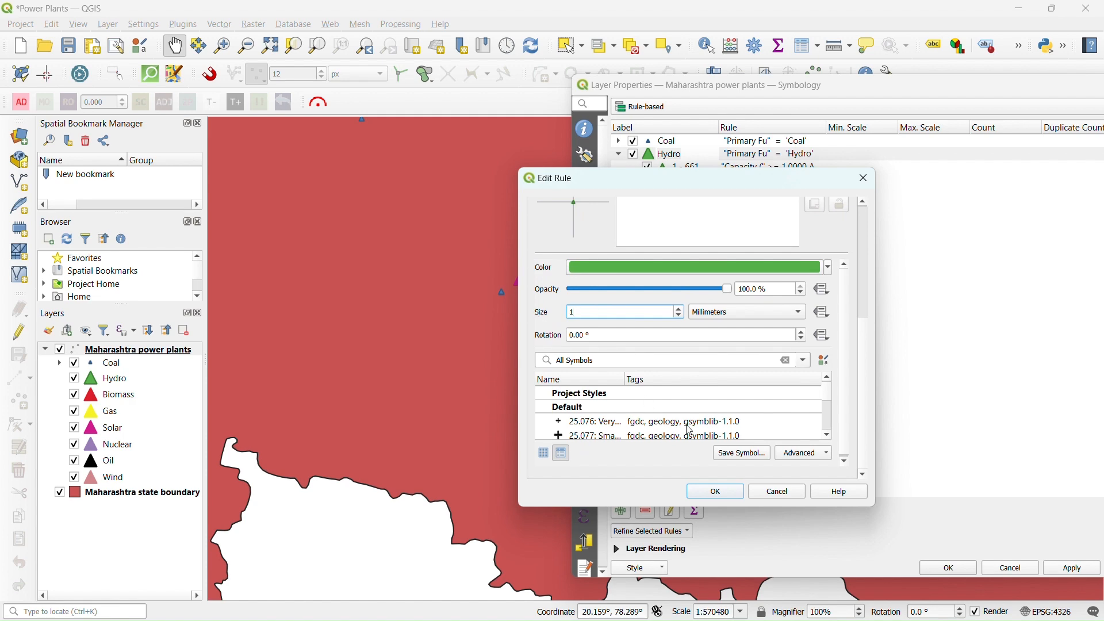
left_click(715, 491)
Apply the Hydro symbology, close the layer properties and inspect the hydro symbols across western Maharashtra
left_click(1073, 569)
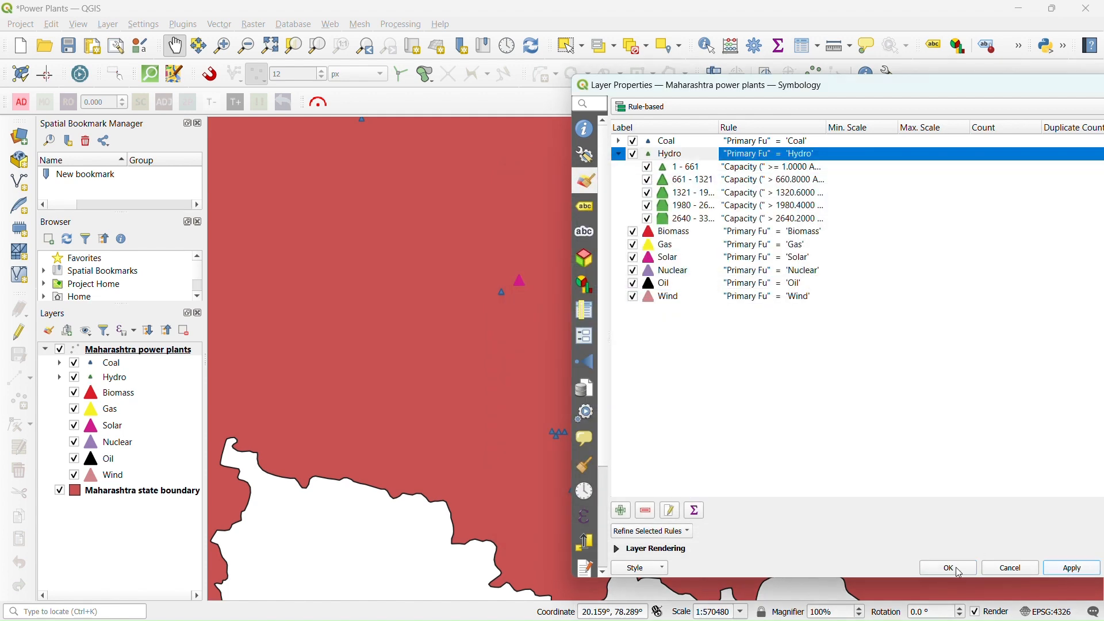
left_click(949, 570)
scroll(677, 458, "down", 3)
scroll(633, 490, "up", 3)
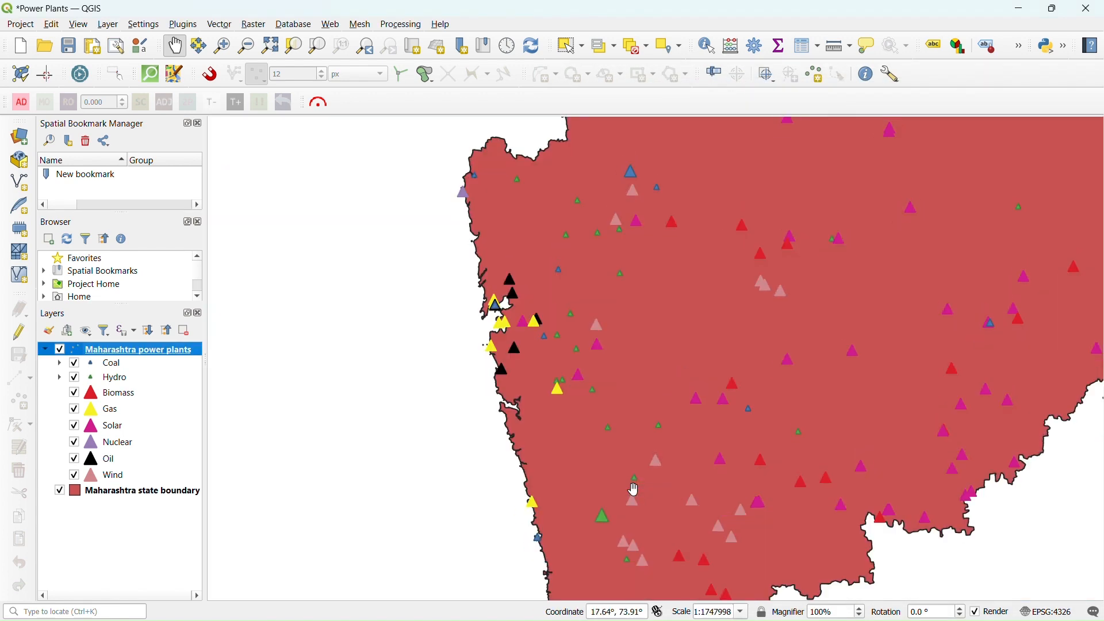
scroll(562, 359, "down", 1)
scroll(559, 357, "down", 1)
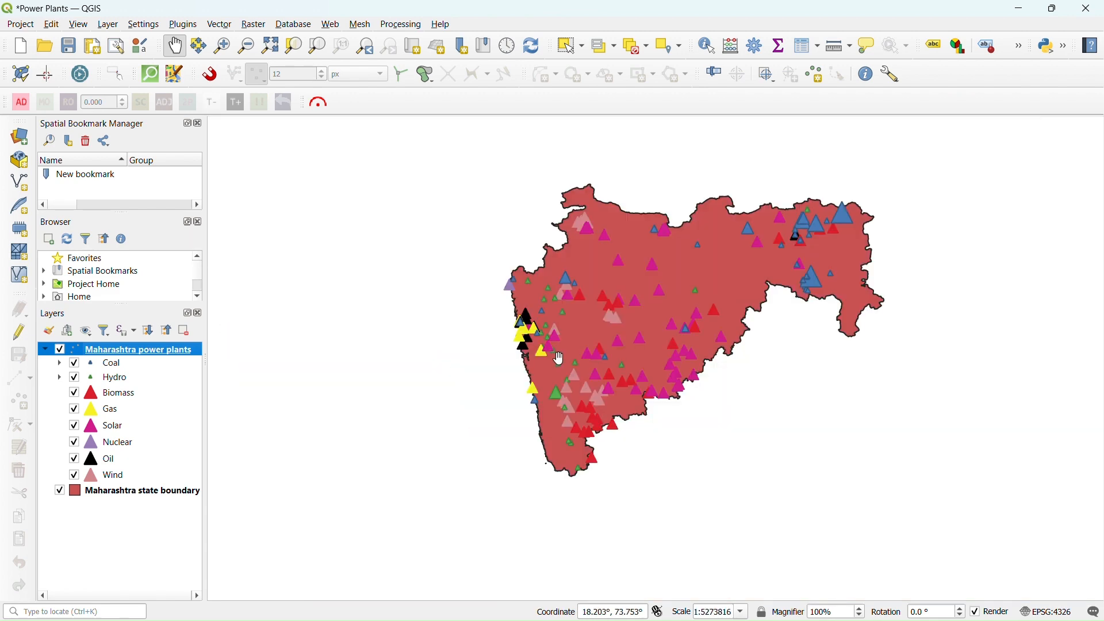
scroll(588, 391, "up", 1)
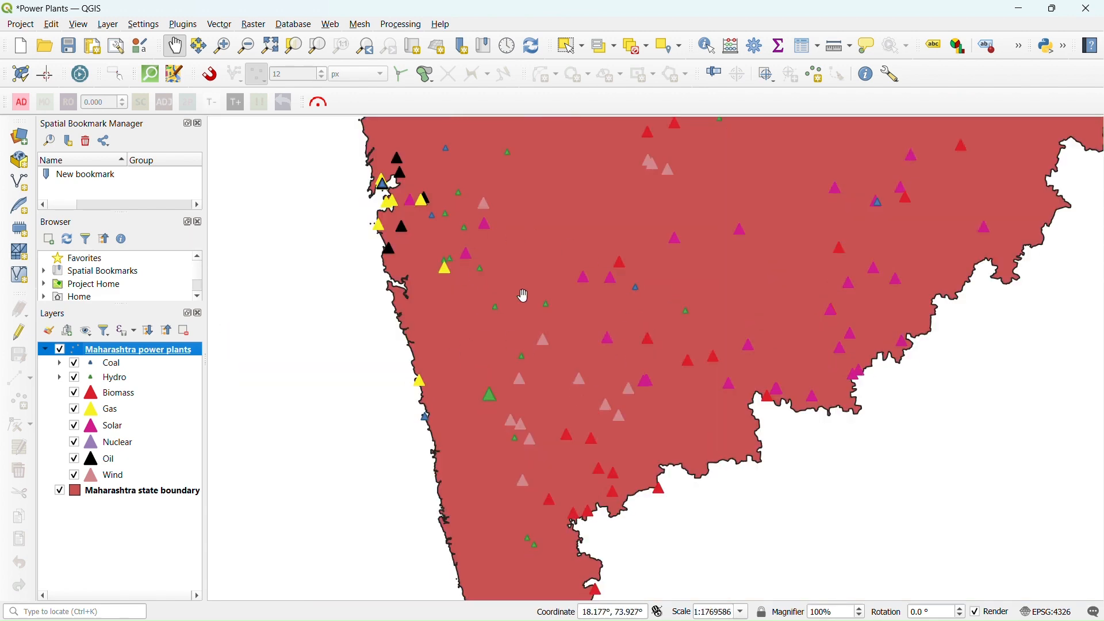
left_click_drag(532, 272, 542, 436)
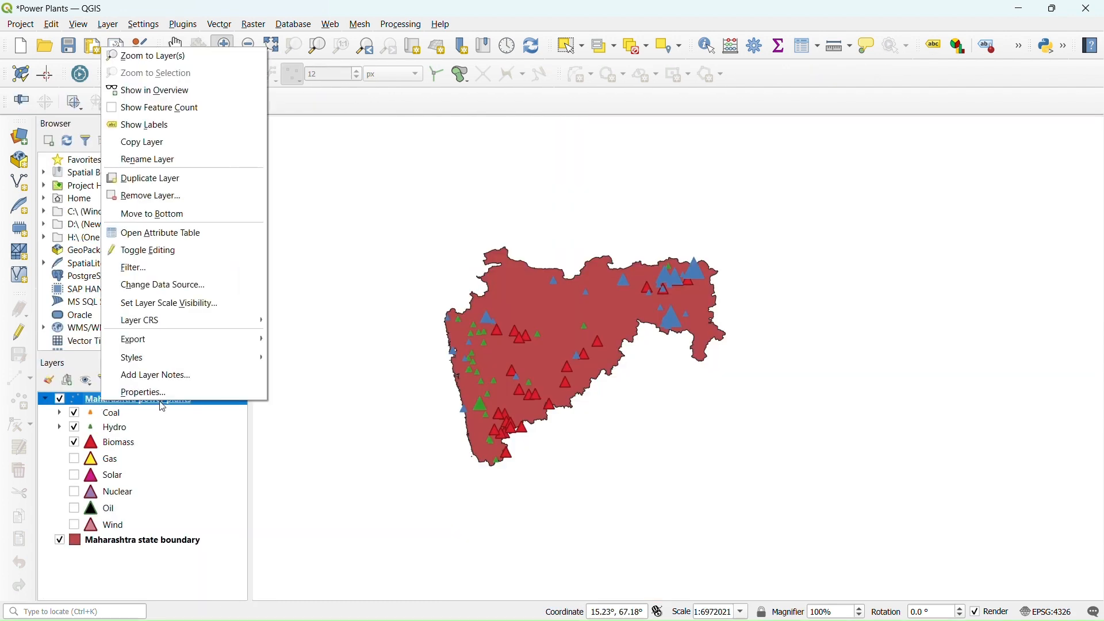
Start adding ranges to the Biomass rule and style their symbol as a triangle with red fill and red stroke
left_click(144, 390)
left_click(248, 209)
right_click(263, 210)
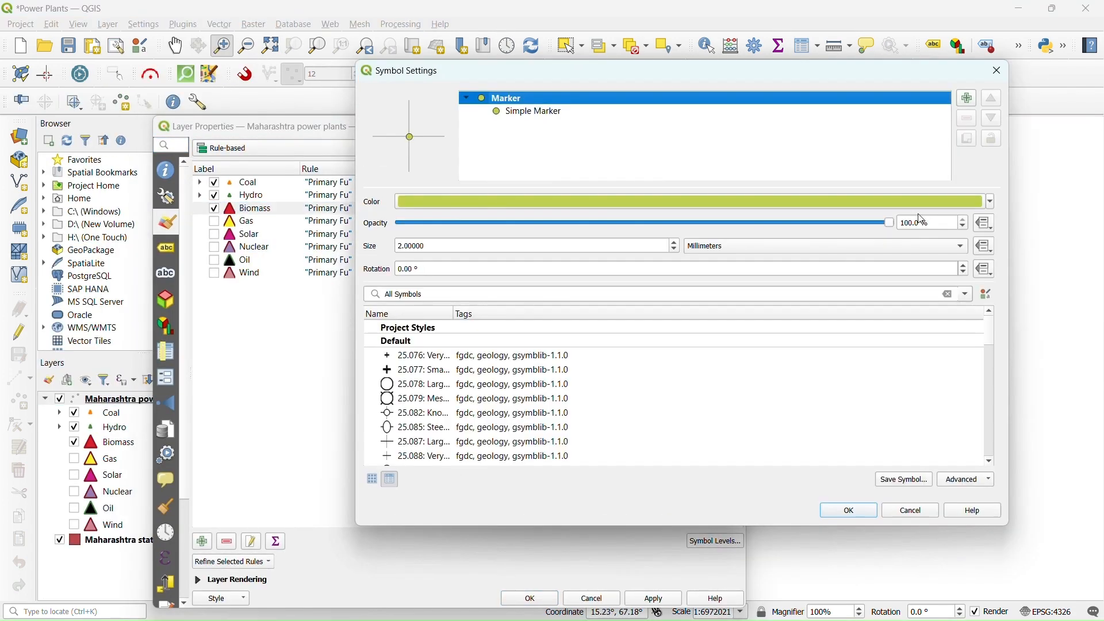
left_click(546, 112)
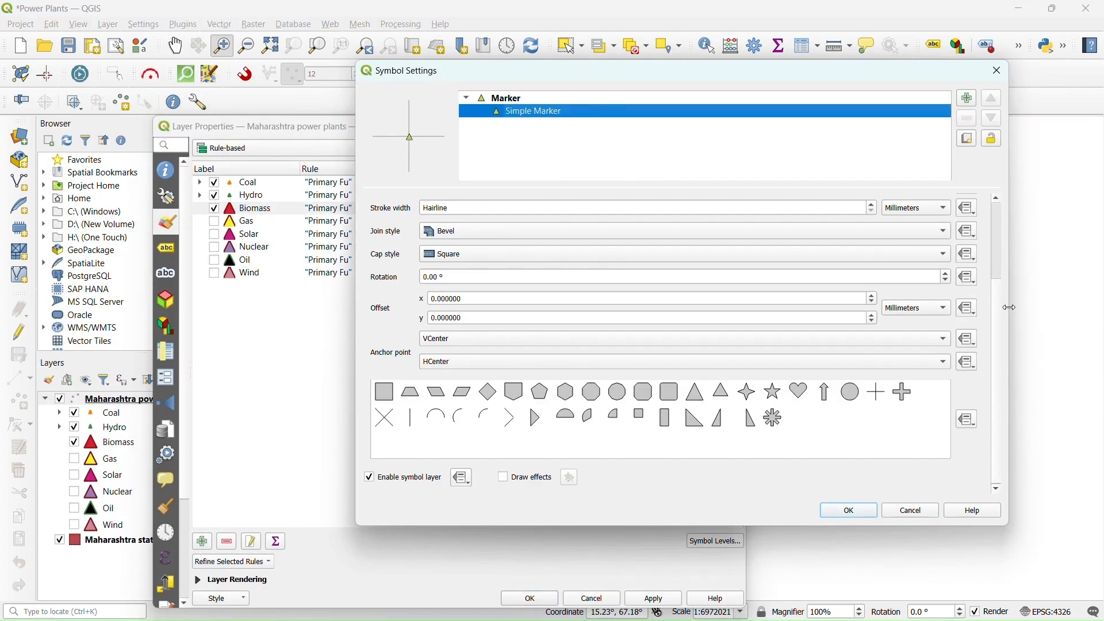
left_click(947, 251)
left_click(428, 488)
left_click(945, 275)
left_click(426, 230)
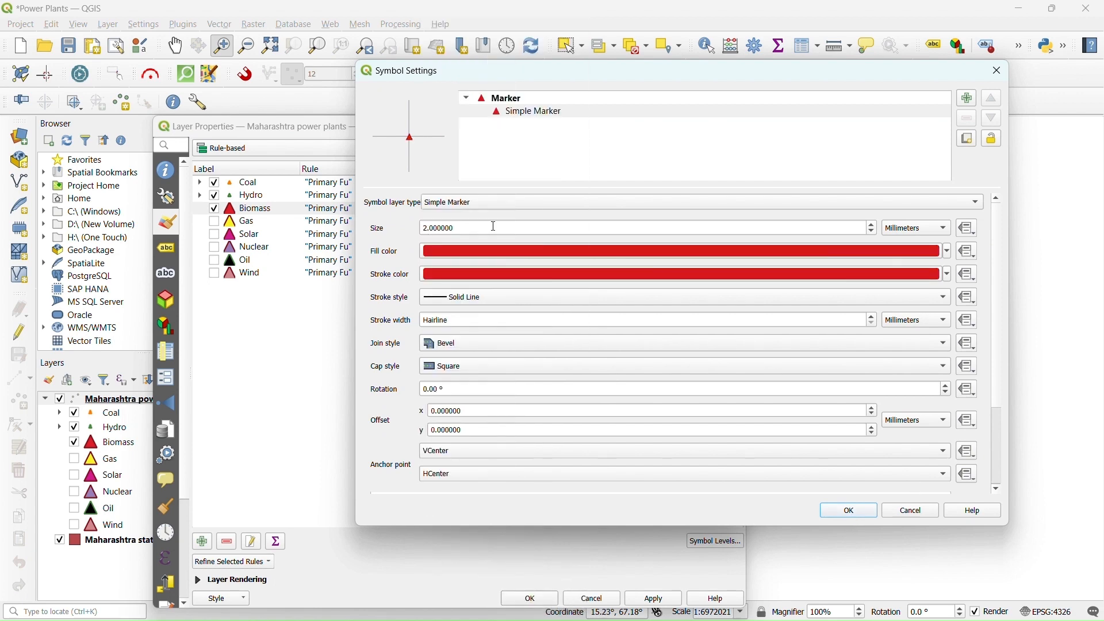
left_click(848, 510)
Classify the Biomass ranges on Capacity by size from 1 to 8 mm with five Equal Interval classes and add them
left_click(684, 220)
left_click(661, 242)
left_click(438, 437)
left_click(443, 460)
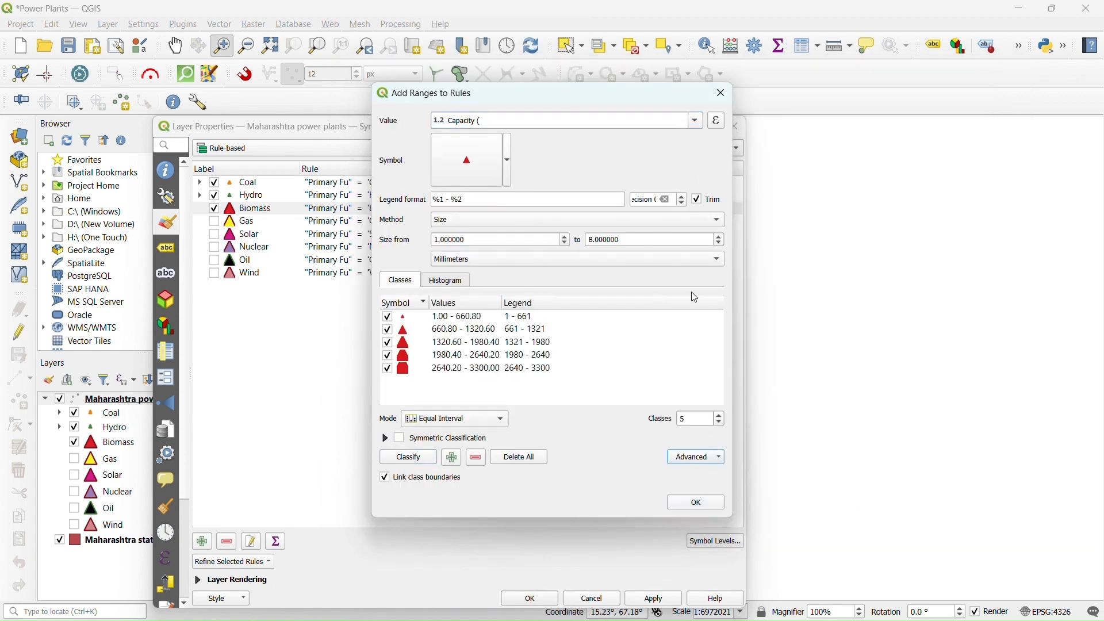
left_click(697, 503)
Reduce the marker size of the parent Biomass rule and paste the copied red as its stroke color
double_click(233, 208)
scroll(865, 254, "down", 1)
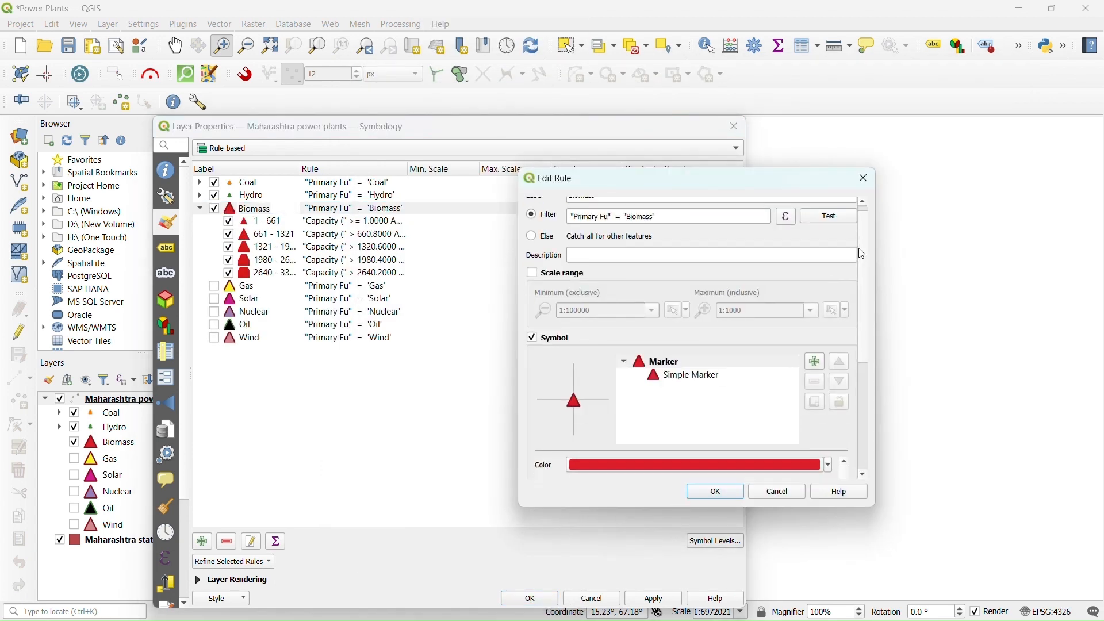
scroll(865, 254, "down", 3)
scroll(865, 254, "up", 2)
left_click(682, 325)
left_click(795, 340)
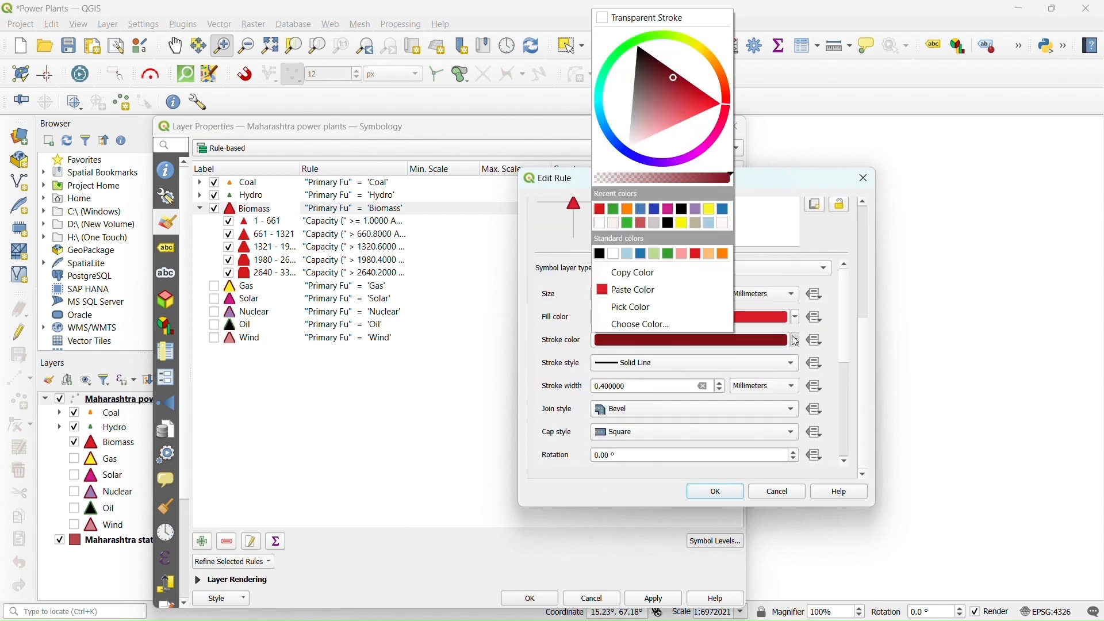
left_click(633, 290)
left_click(715, 497)
Set the symbol level of all five Biomass capacity ranges to 1 and accept the layer properties
left_click(716, 546)
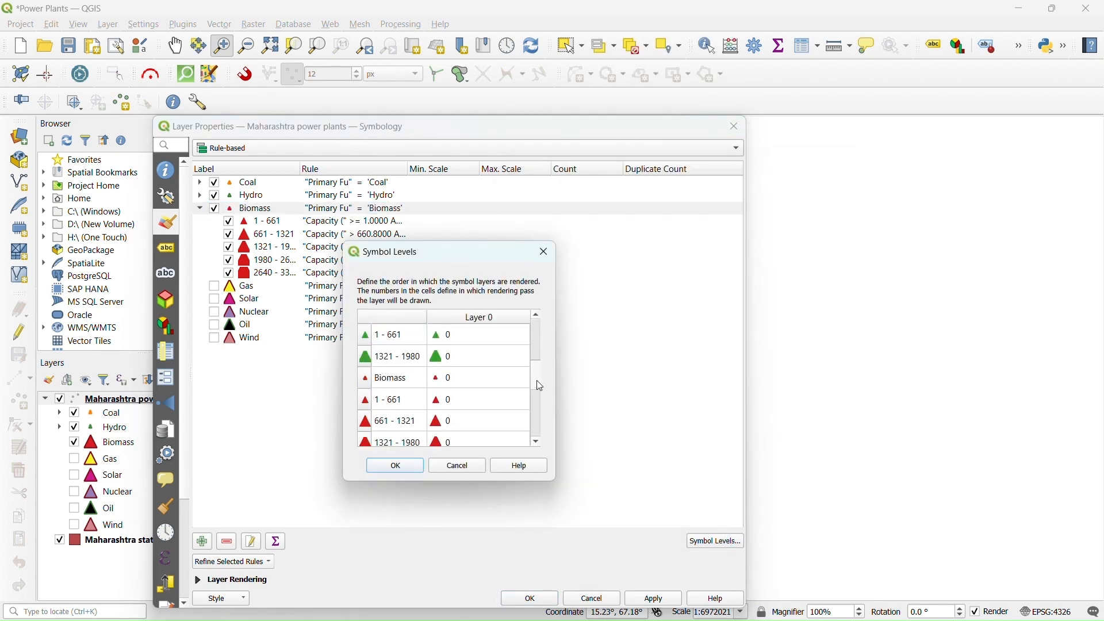
left_click_drag(539, 386, 541, 397)
left_click(456, 356)
type("1")
left_click(458, 373)
type("1")
left_click(462, 399)
type("1")
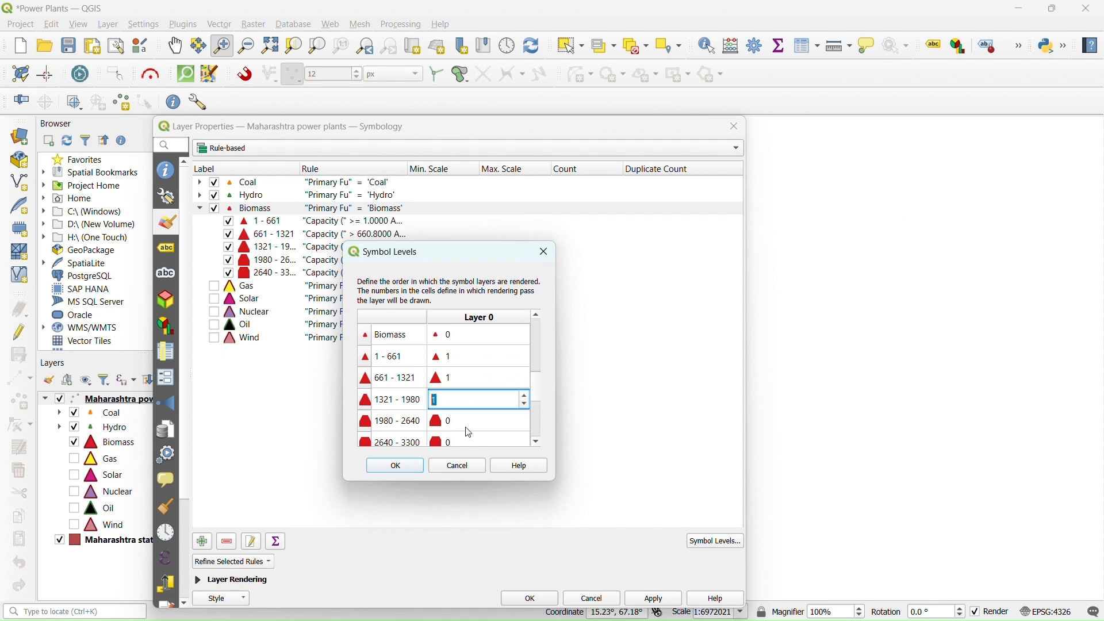
double_click(468, 423)
left_click(524, 417)
double_click(473, 442)
left_click(523, 440)
scroll(489, 417, "down", 2)
left_click(410, 467)
left_click(529, 598)
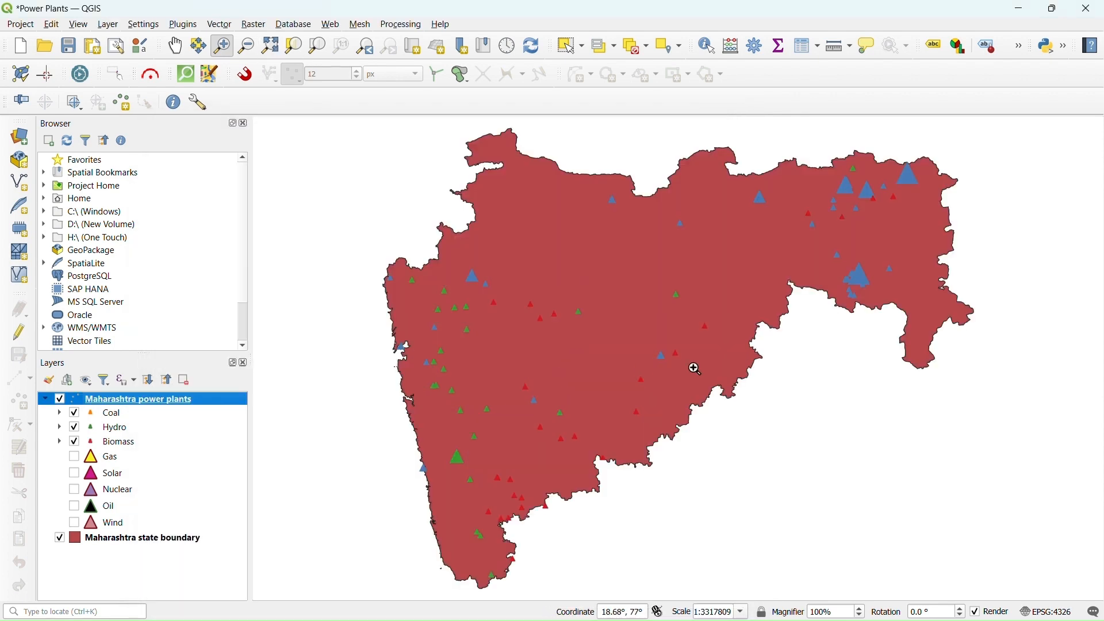
Check the feature counts of the Biomass capacity ranges in the power plants symbology and view the state map
right_click(115, 399)
left_click(148, 394)
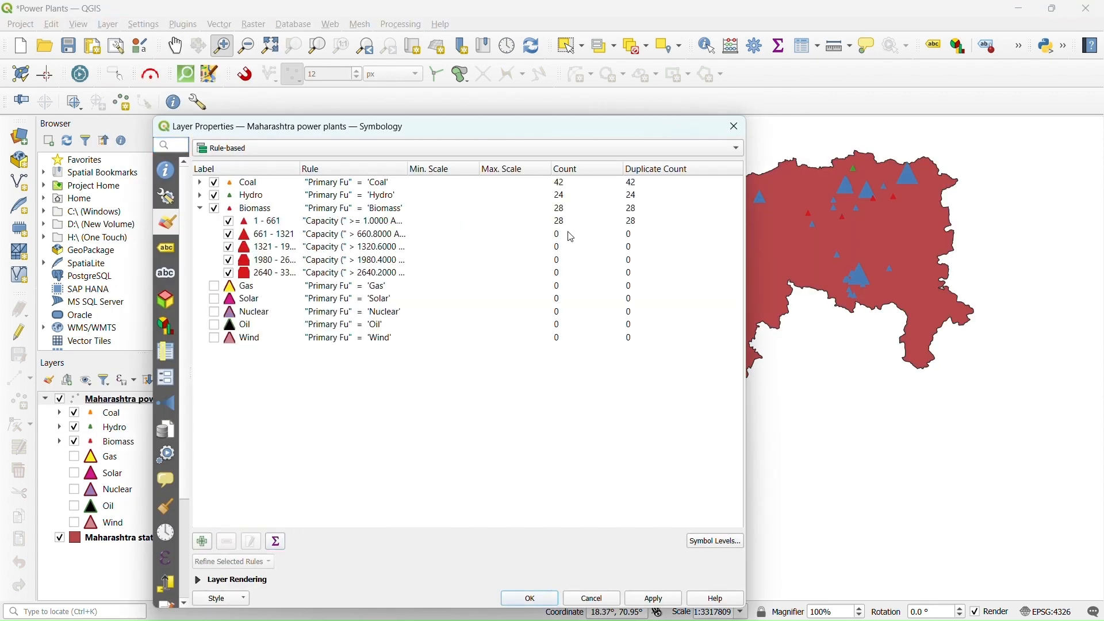
left_click(568, 235)
left_click(441, 220)
left_click(291, 261)
left_click(286, 272)
left_click(282, 236)
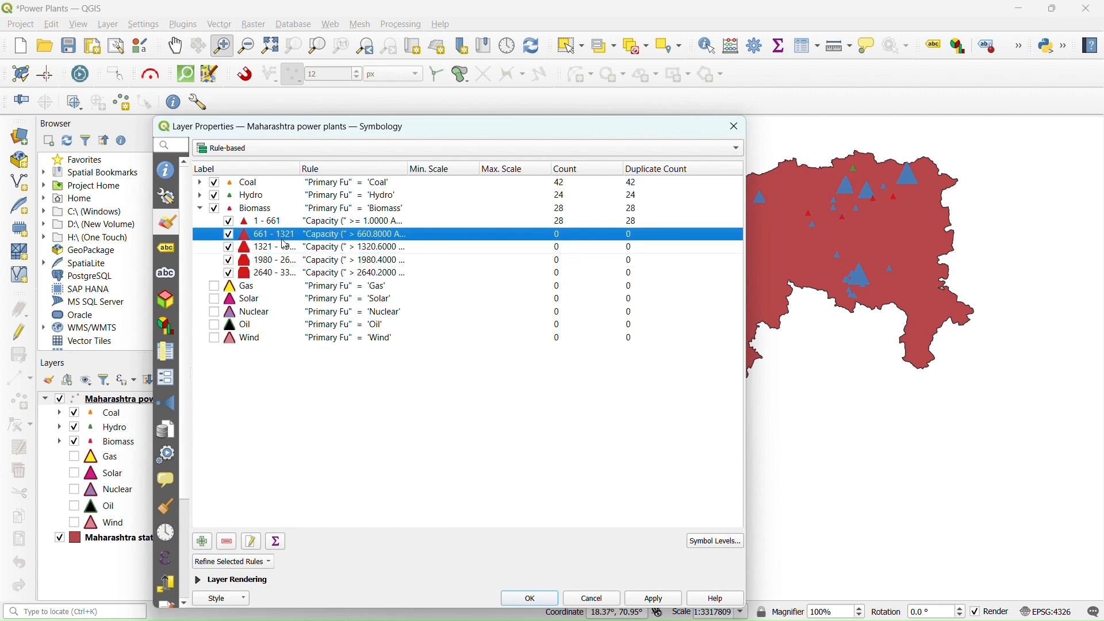
left_click(286, 273)
left_click(529, 598)
scroll(601, 381, "down", 2)
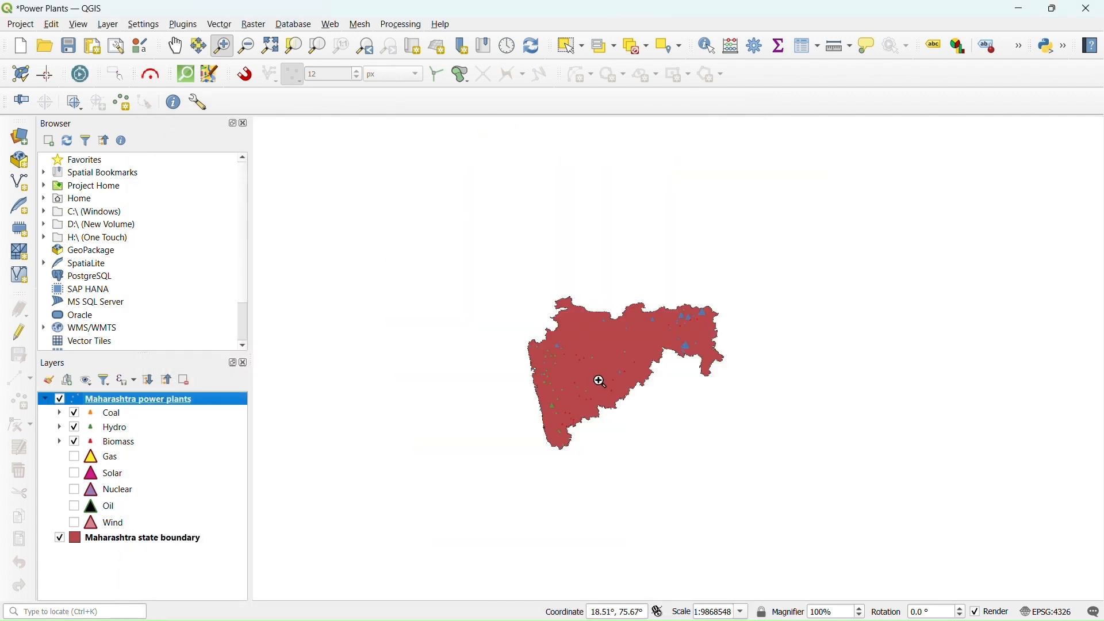
scroll(601, 381, "up", 2)
Give the Maharashtra state boundary a transparent fill and a 0.46 mm stroke width, and accept the layer properties
left_click(123, 540)
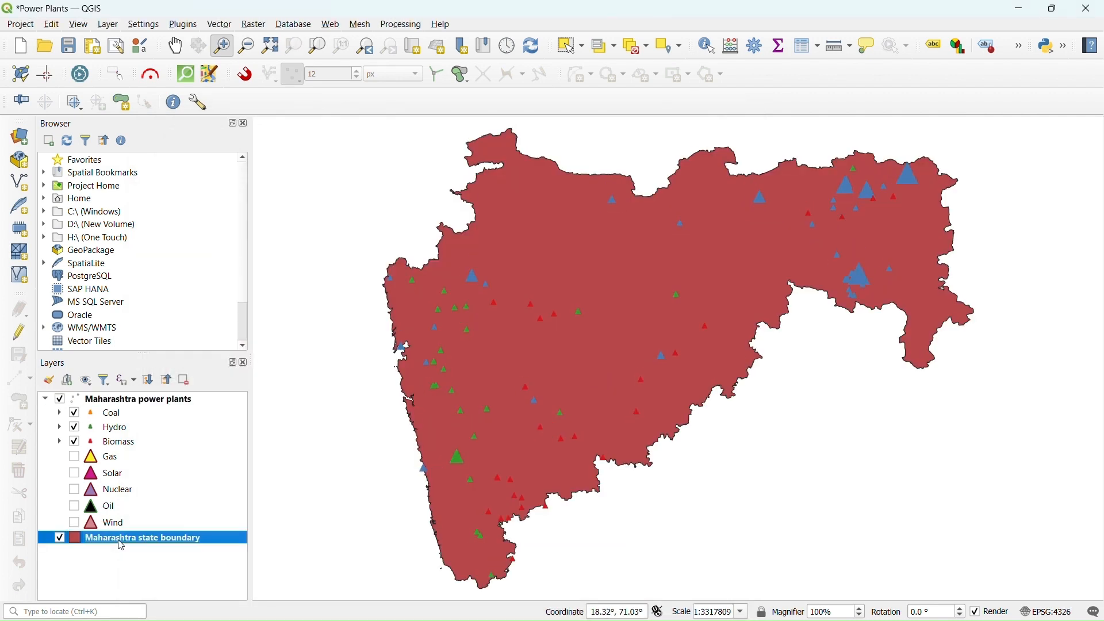
right_click(122, 545)
left_click(154, 532)
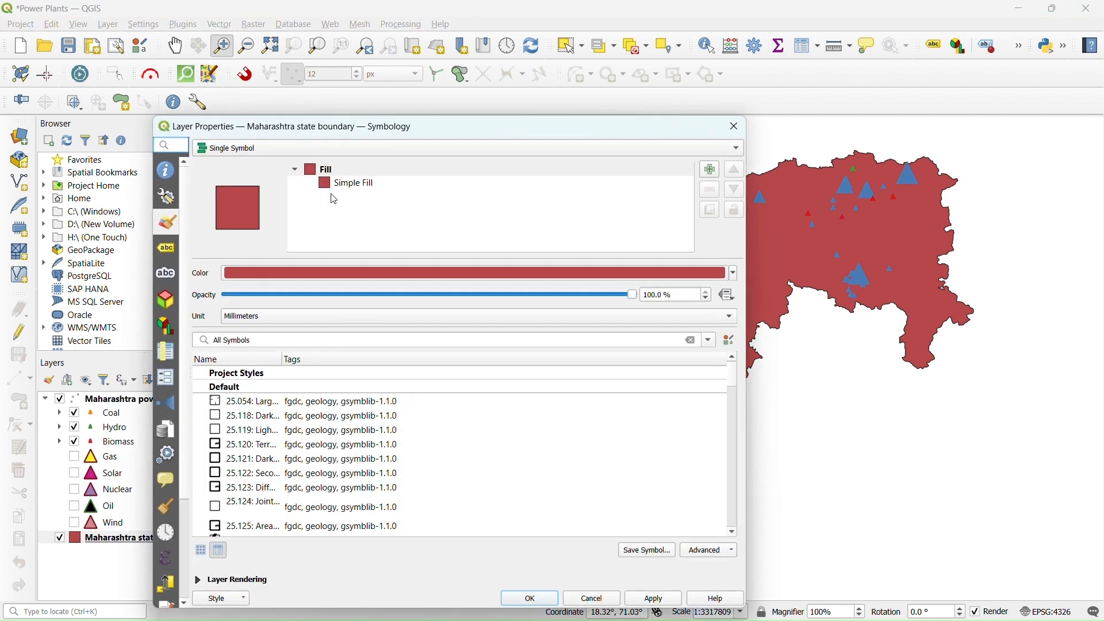
left_click(360, 184)
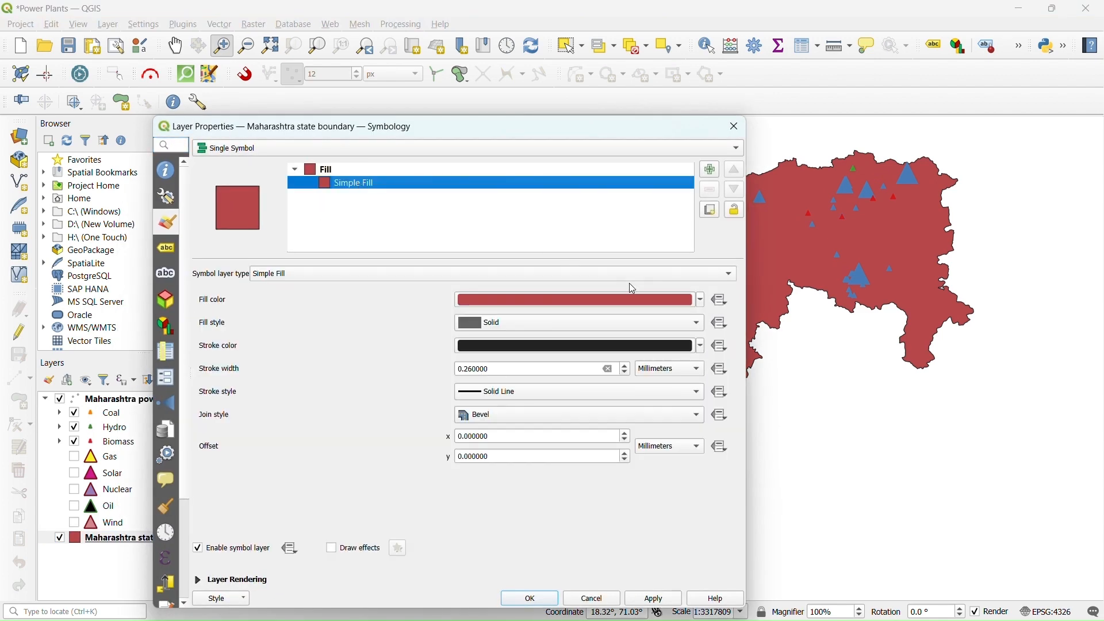
left_click(699, 300)
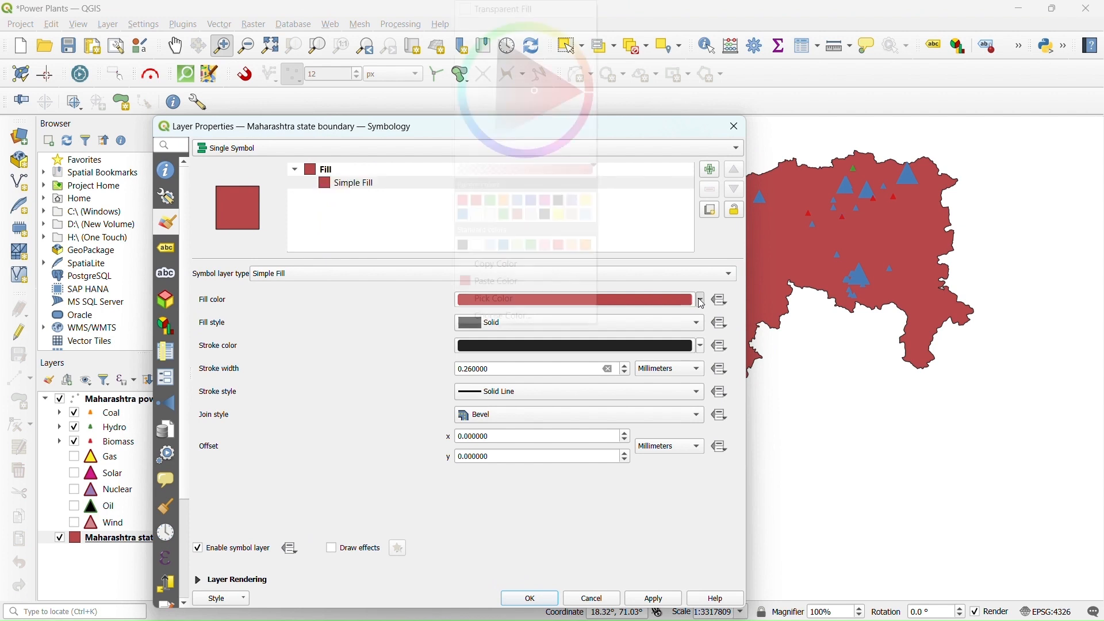
left_click(506, 9)
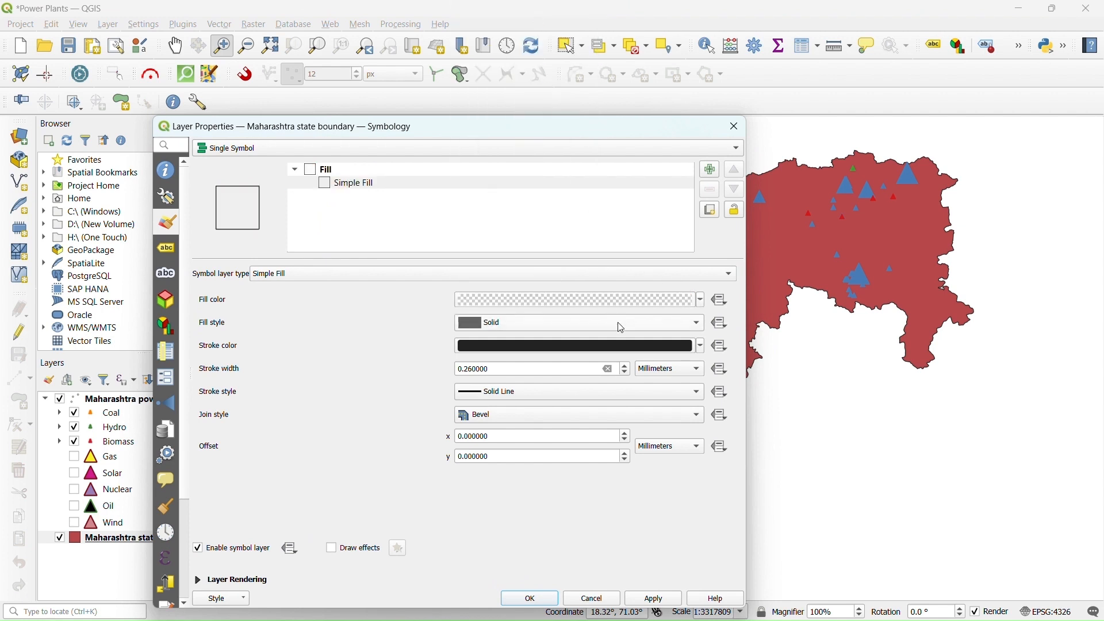
left_click(626, 365)
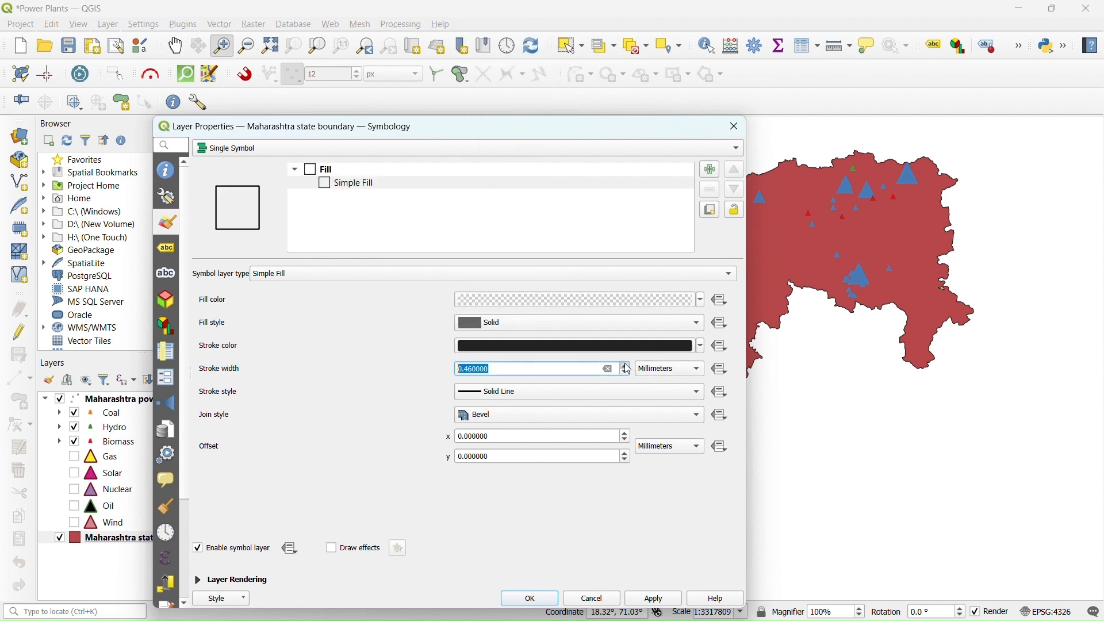
left_click(658, 600)
left_click(529, 598)
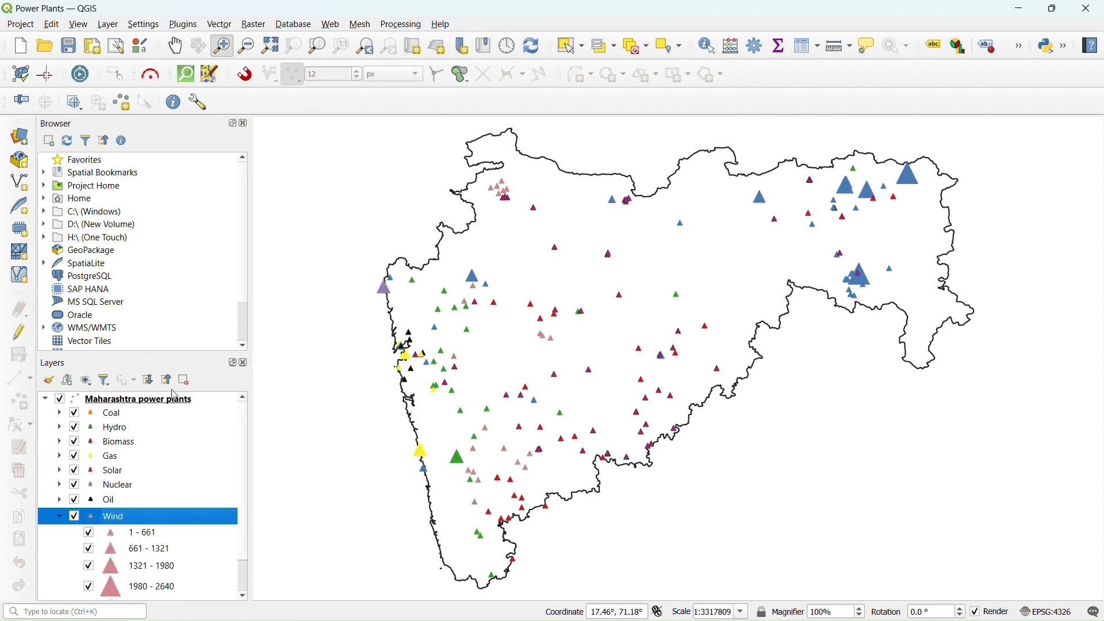
Count the features of every power plants symbology rule and examine the Wind, Coal, Hydro, Biomass and Gas capacity ranges
right_click(137, 399)
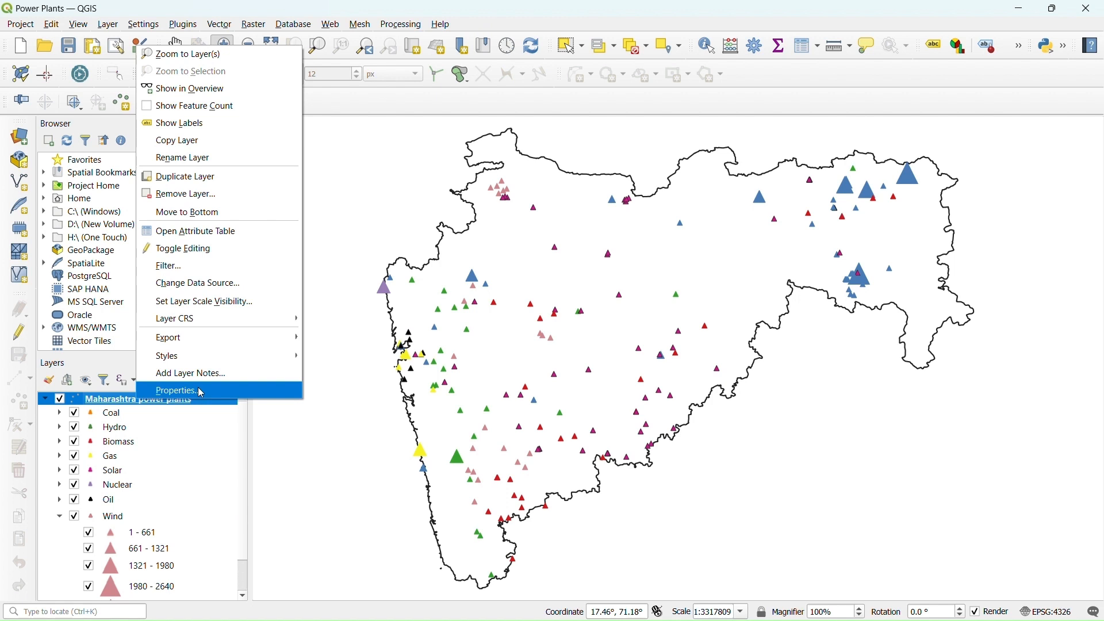
left_click(201, 393)
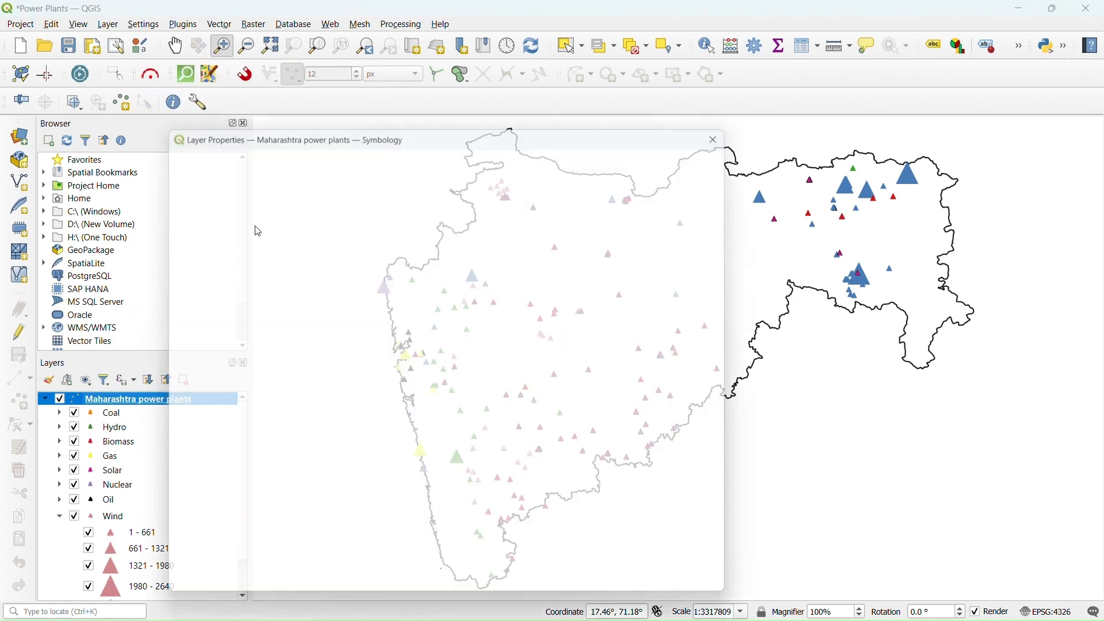
left_click(200, 274)
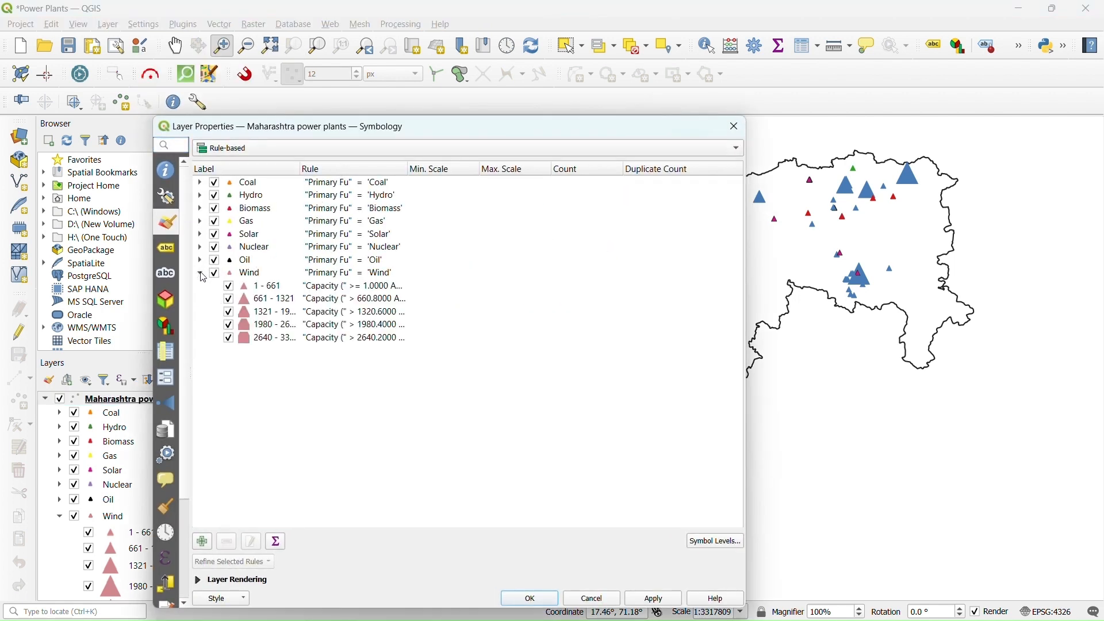
left_click(276, 543)
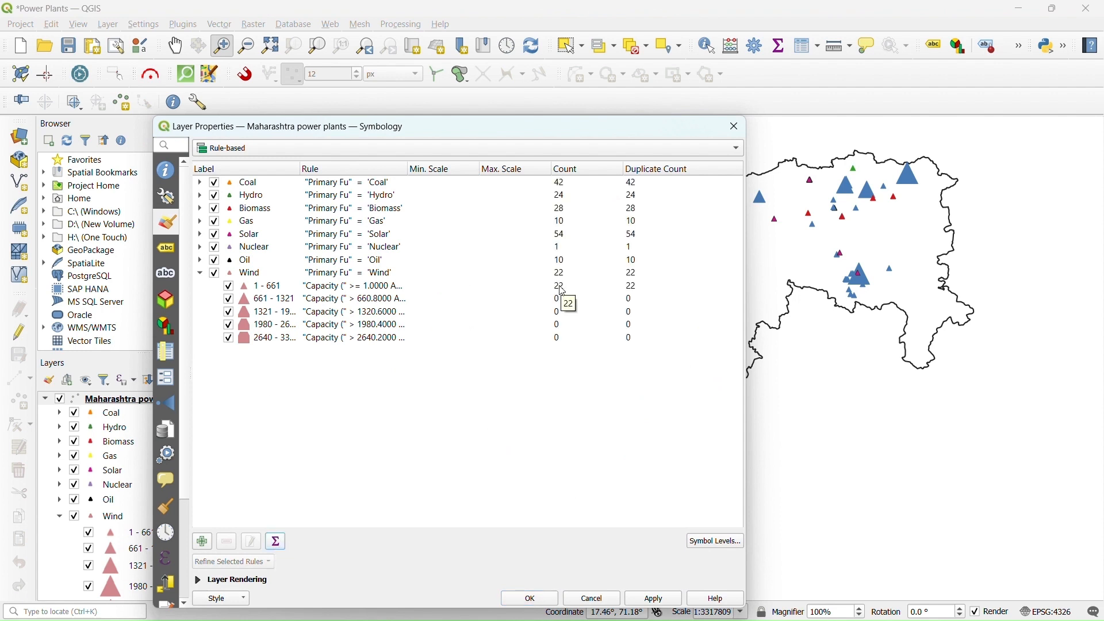
left_click(200, 183)
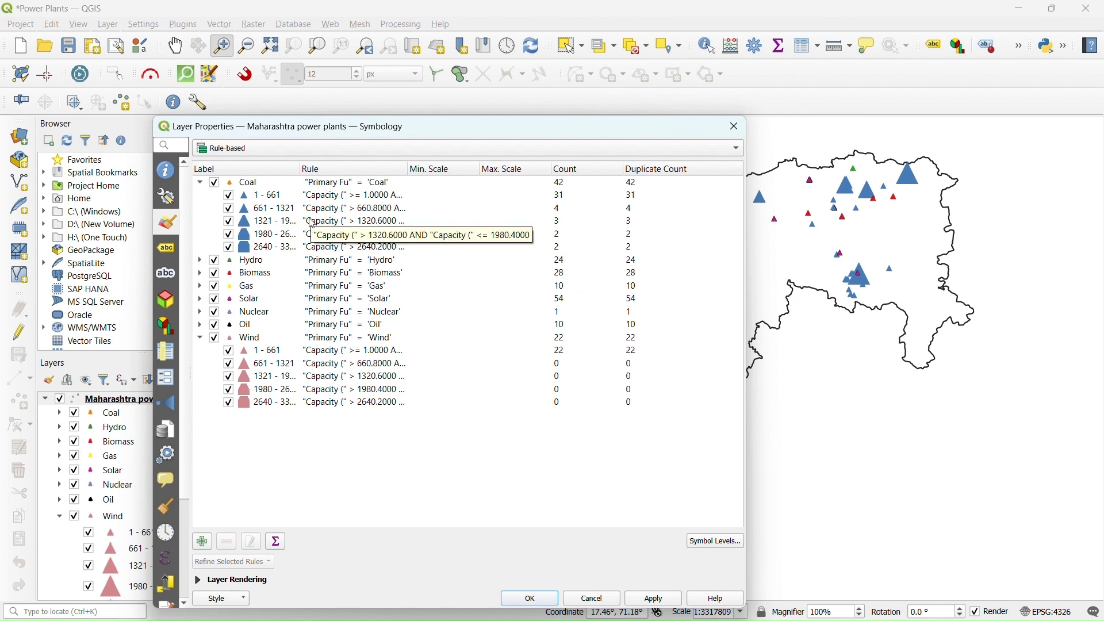
left_click(200, 261)
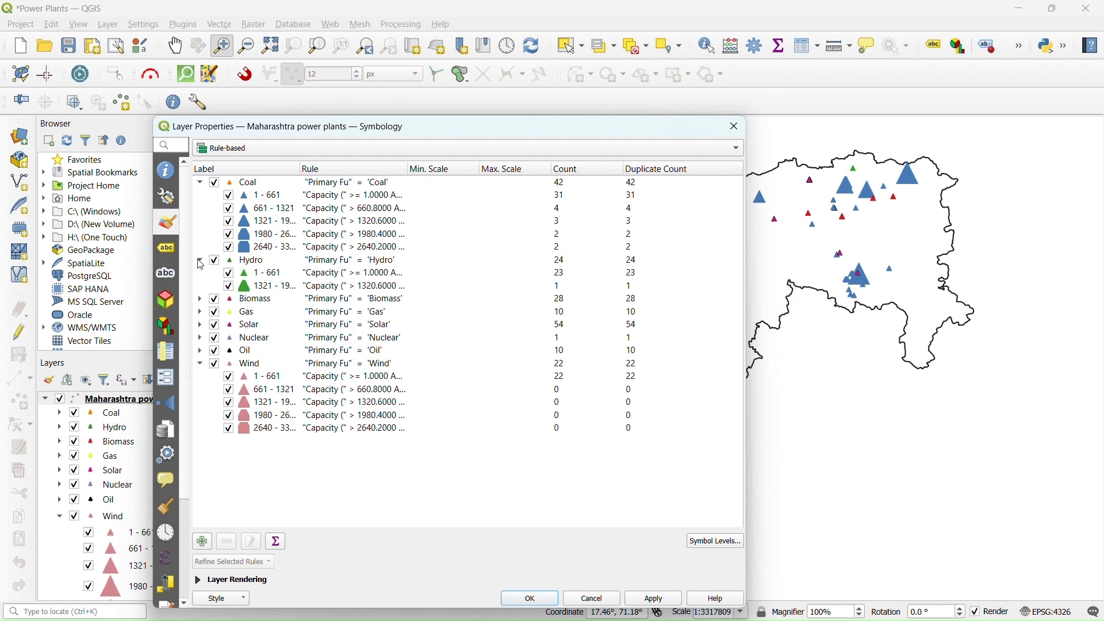
left_click(200, 301)
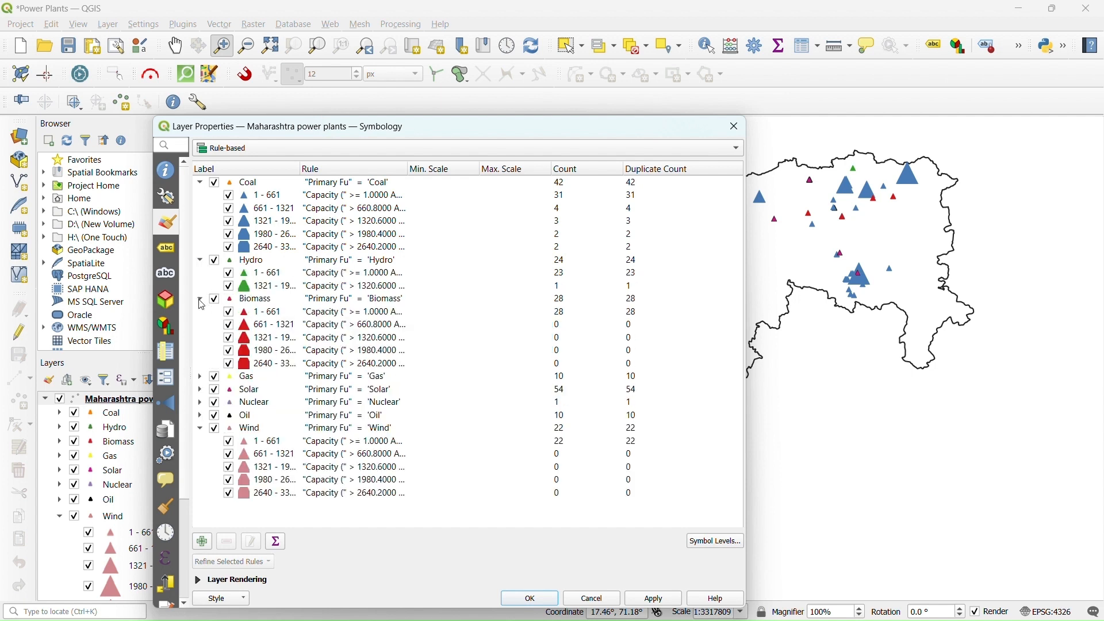
left_click(200, 377)
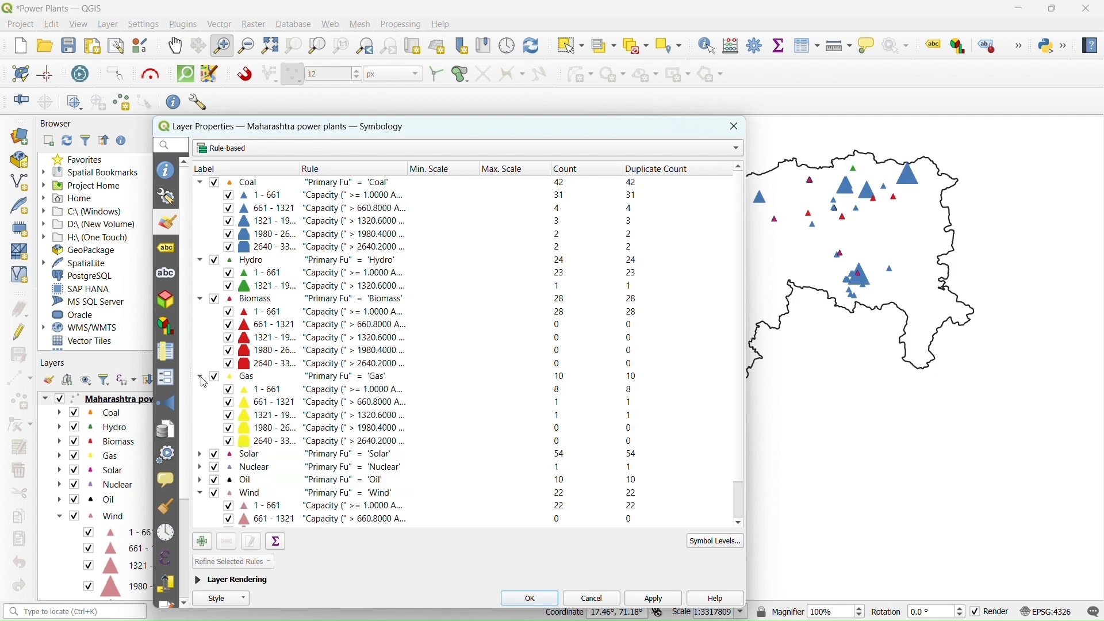
Select the Biomass capacity ranges from 1321 upward in the power plants symbology
left_click(279, 364)
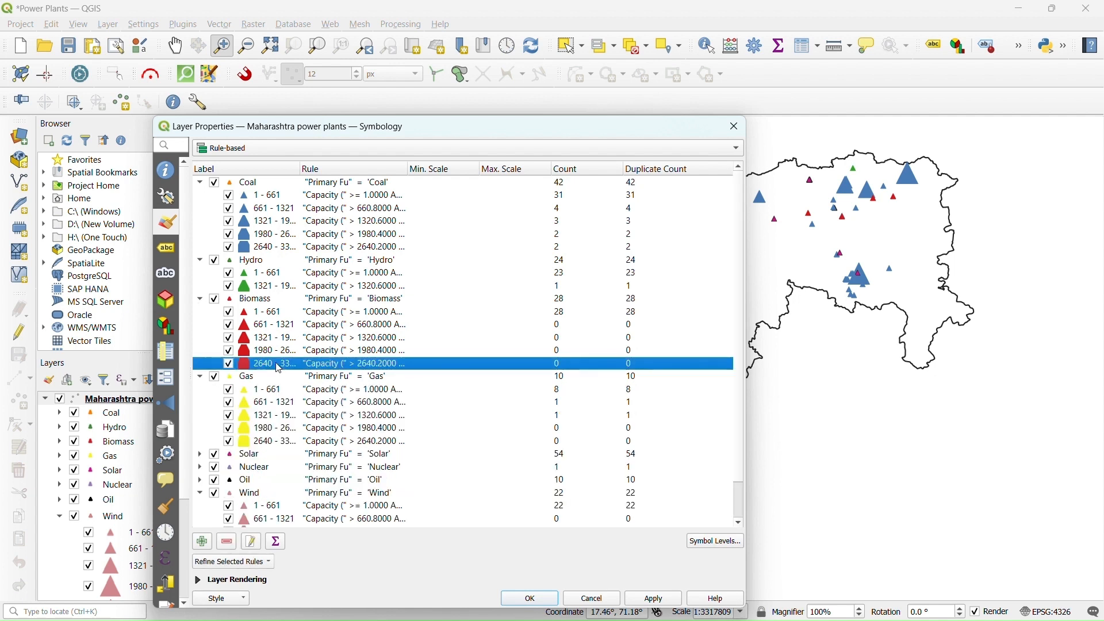
left_click(280, 352, "shift")
left_click(281, 339, "shift")
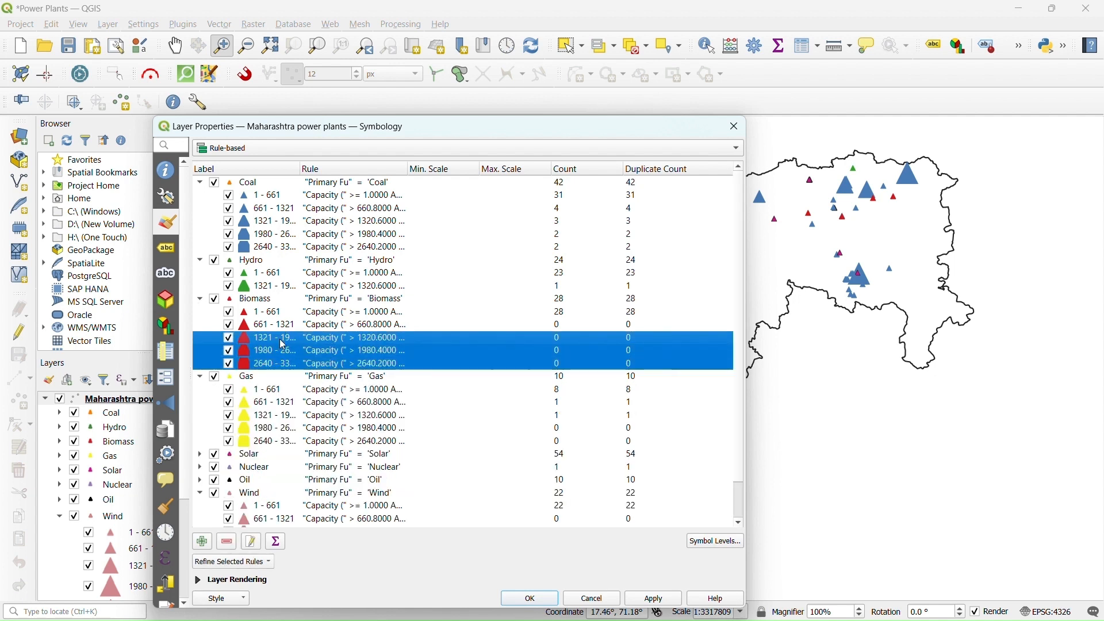
Delete the Biomass rules for the capacity ranges from 661 - 1321 up to the class starting at 2640
left_click(282, 331, "shift")
right_click(283, 331)
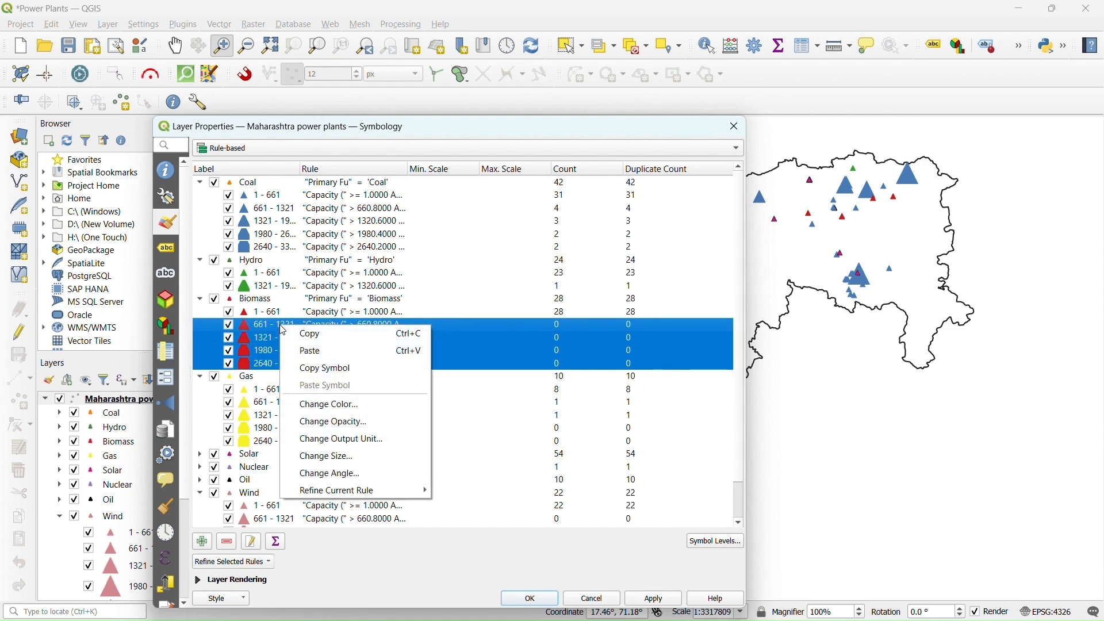
left_click(227, 541)
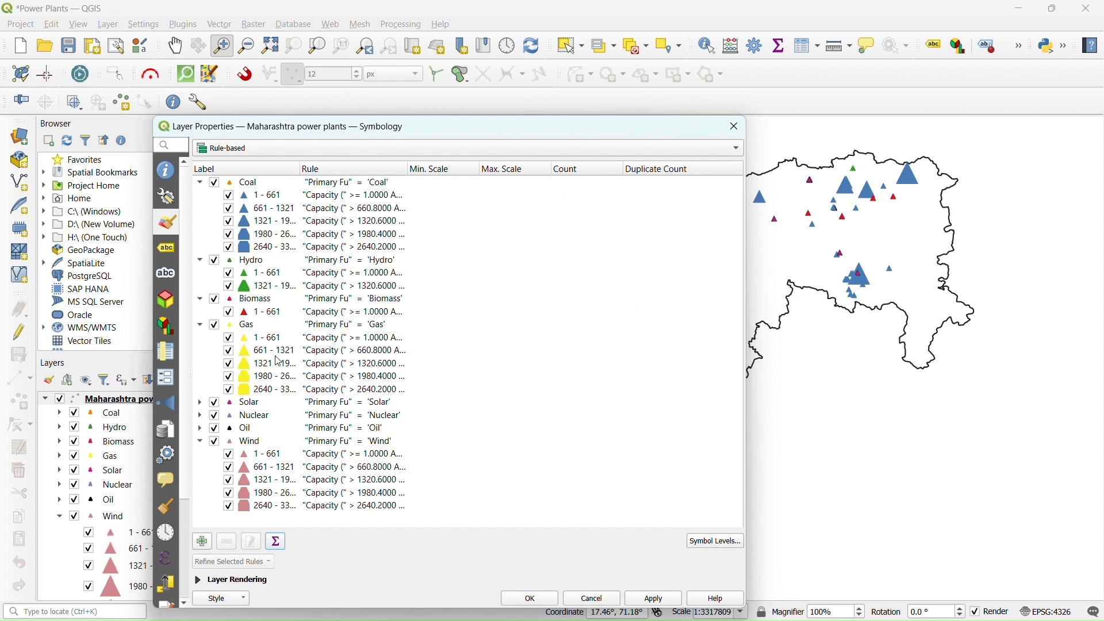
Update the feature counts and delete the Gas rules for the capacity classes starting at 1980 and 2640
left_click(276, 541)
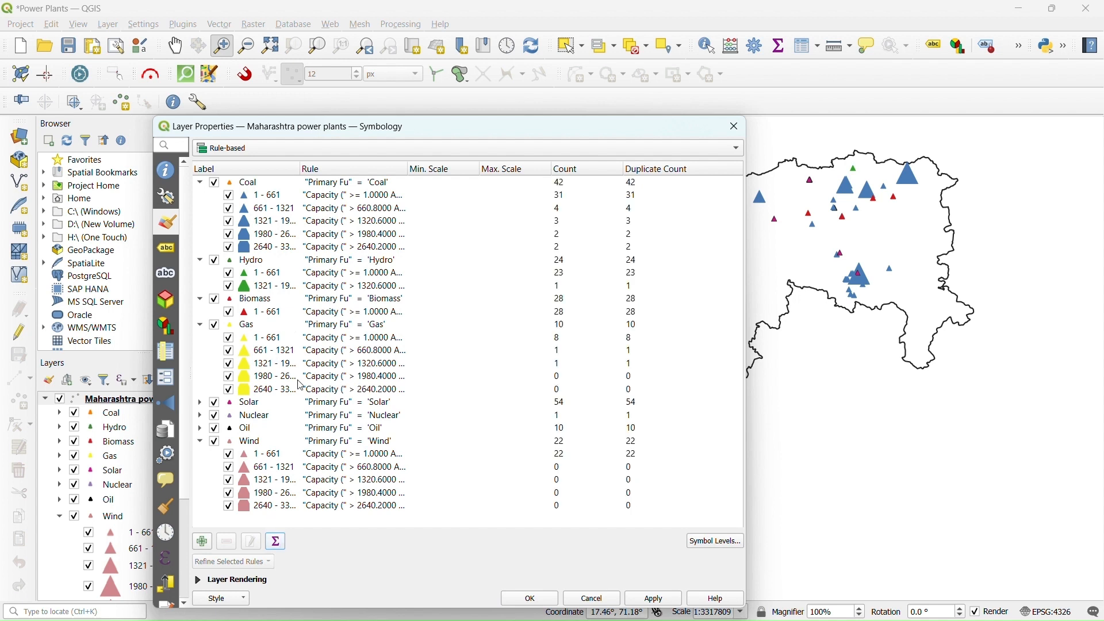
left_click(273, 376)
left_click(281, 391, "shift")
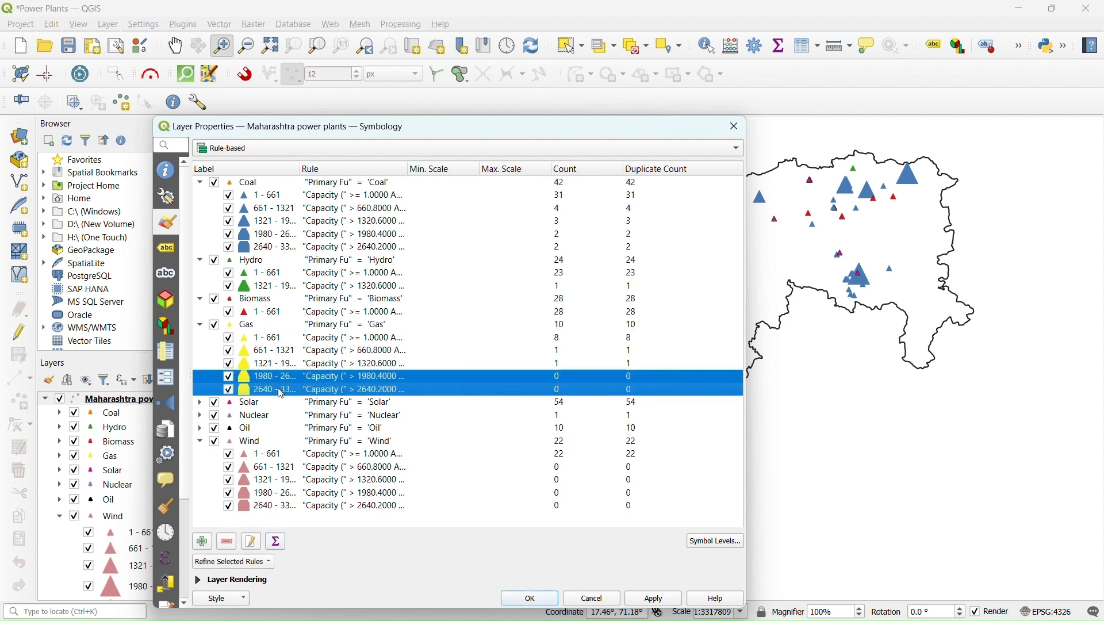
left_click(229, 542)
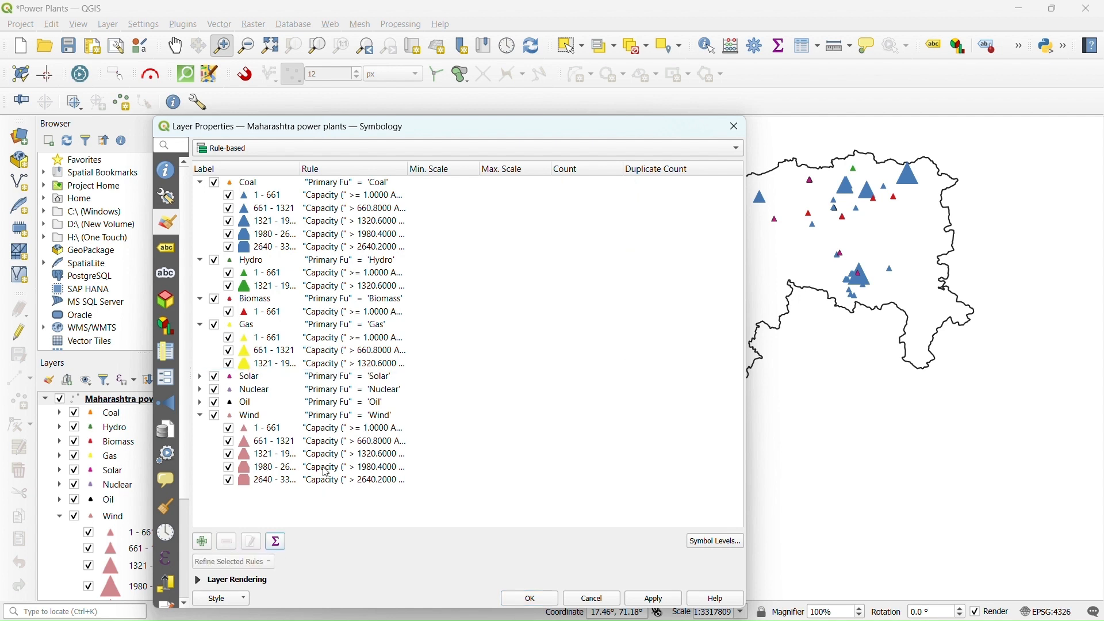
Expand the Solar rules, count their features, and delete all capacity classes above 1 - 661
left_click(201, 377)
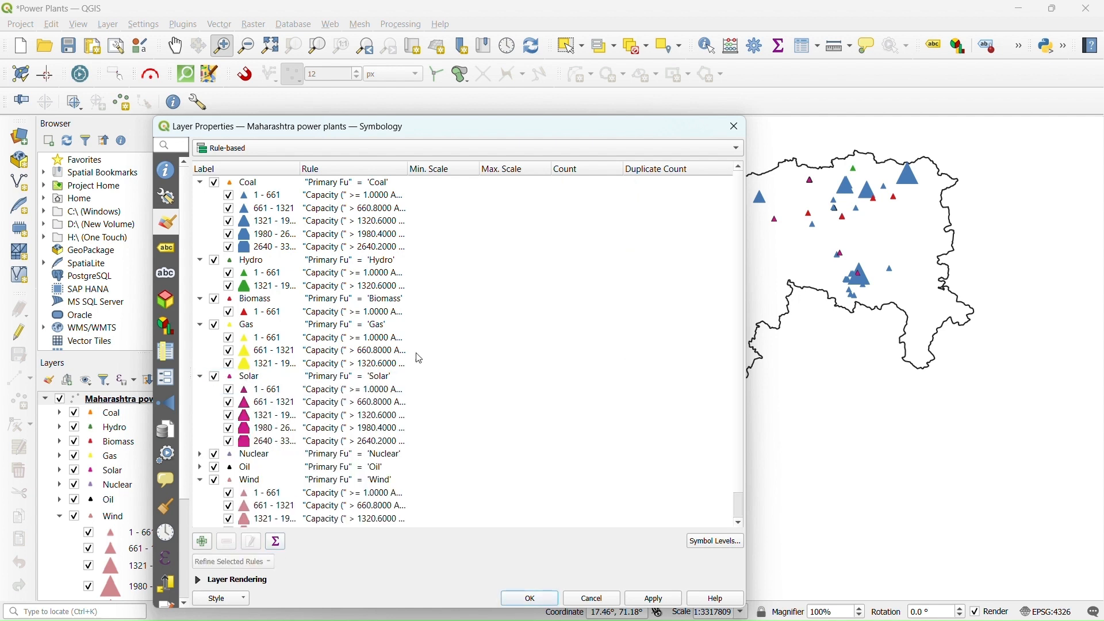
left_click(277, 544)
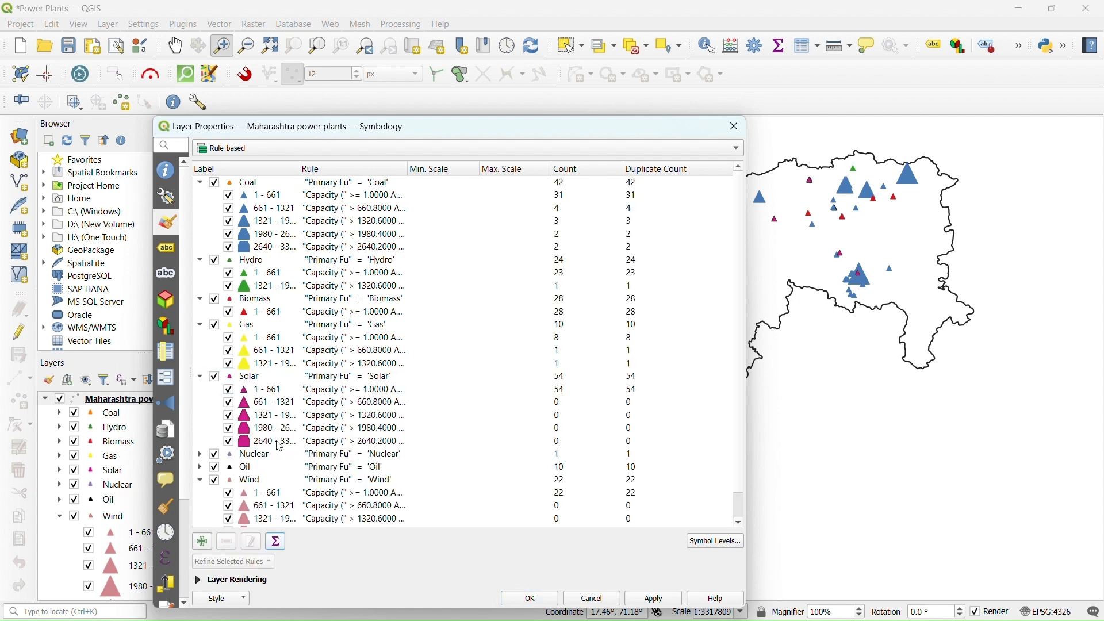
left_click_drag(280, 447, 324, 409)
left_click(228, 542)
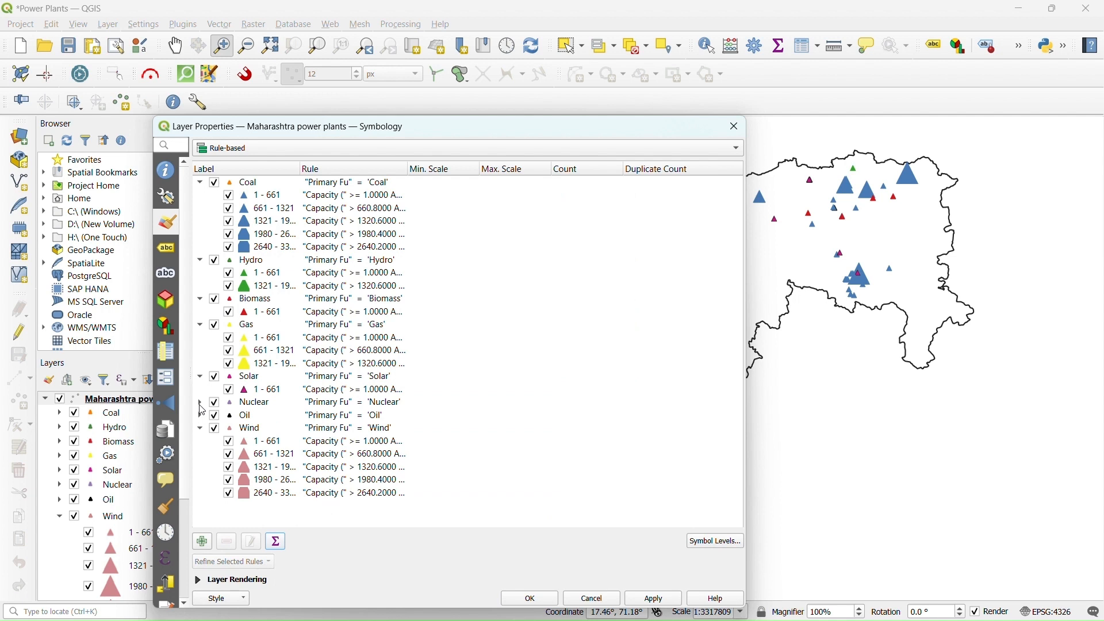
Expand and count the Nuclear rules, then delete every capacity class except the one starting at 1321
left_click(200, 404)
left_click(278, 542)
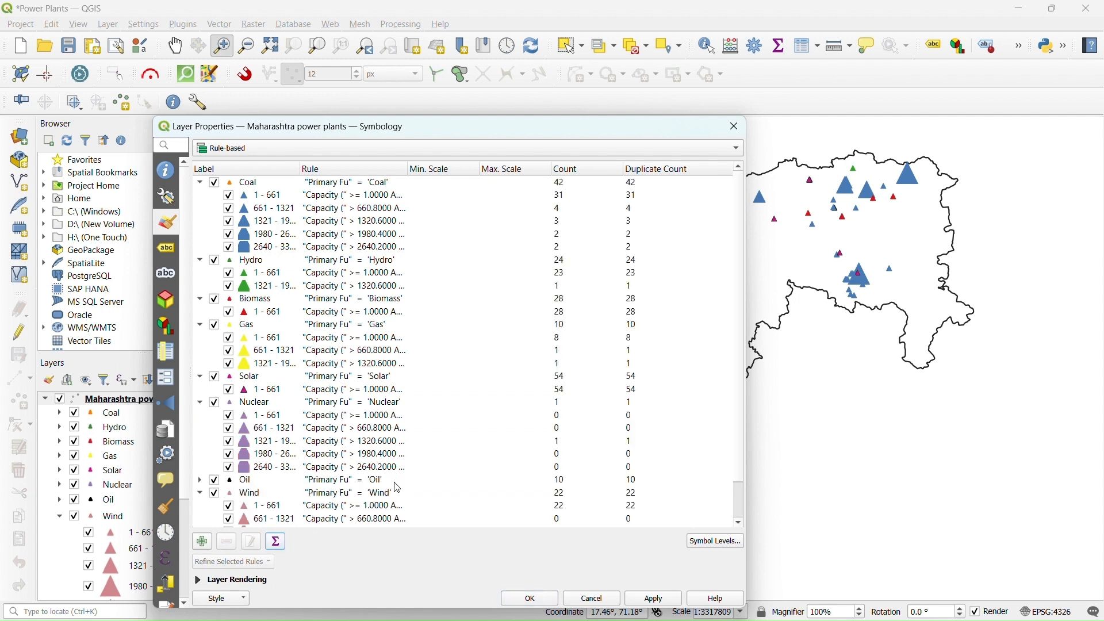
left_click_drag(346, 471, 370, 457)
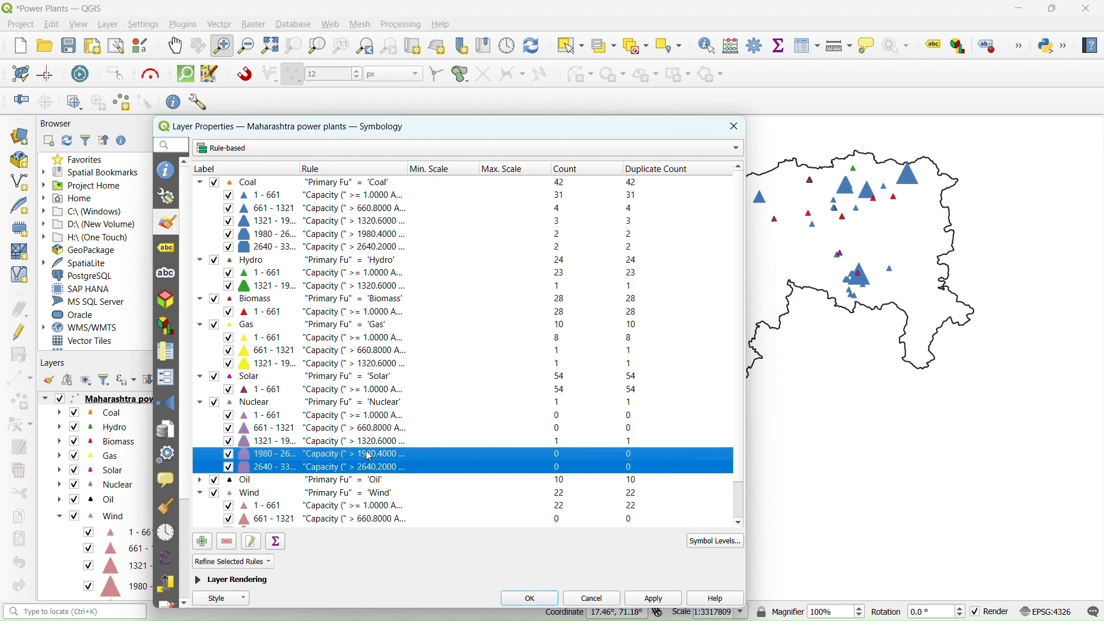
left_click(387, 430, "ctrl")
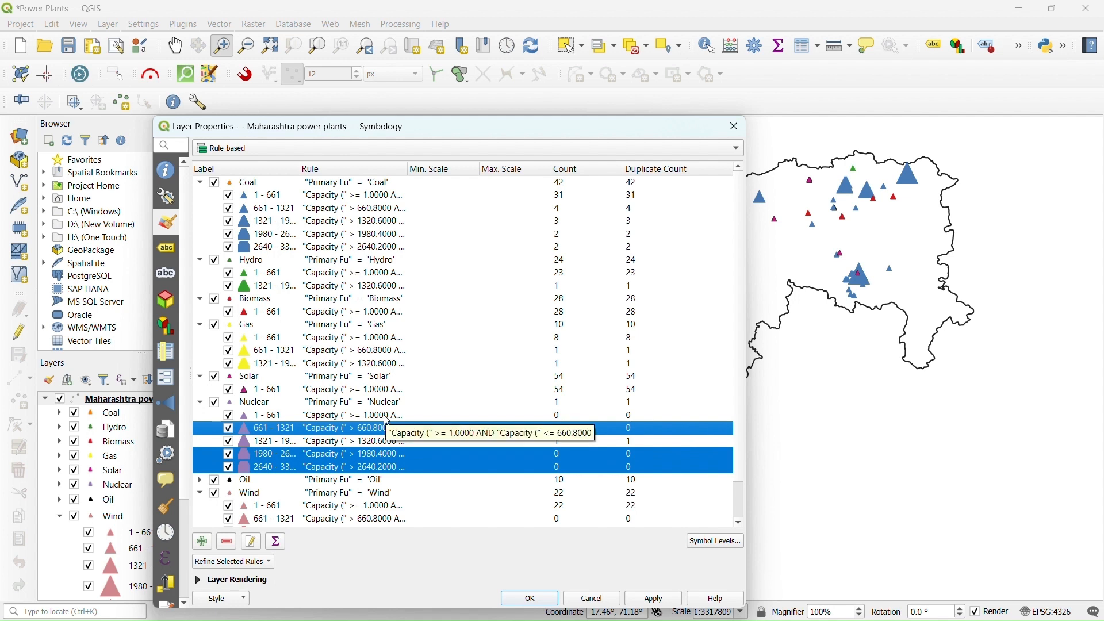
left_click(385, 416, "ctrl")
key("Delete")
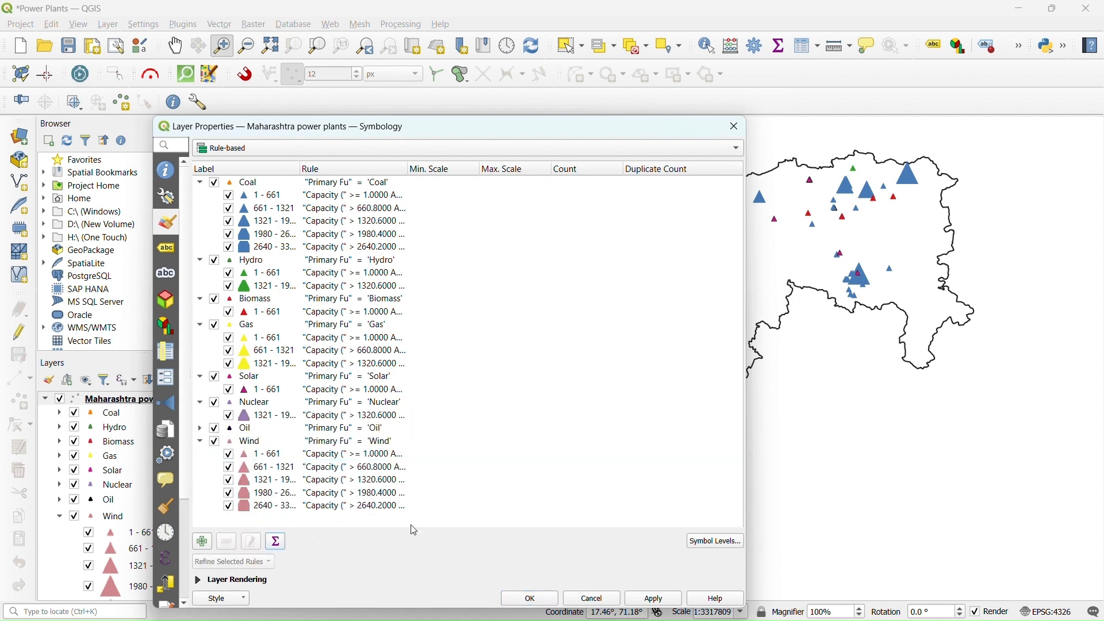
Recount the features, delete the Wind rules above 1 - 661, and apply the power plants symbology
left_click(276, 541)
left_click_drag(340, 509, 366, 467)
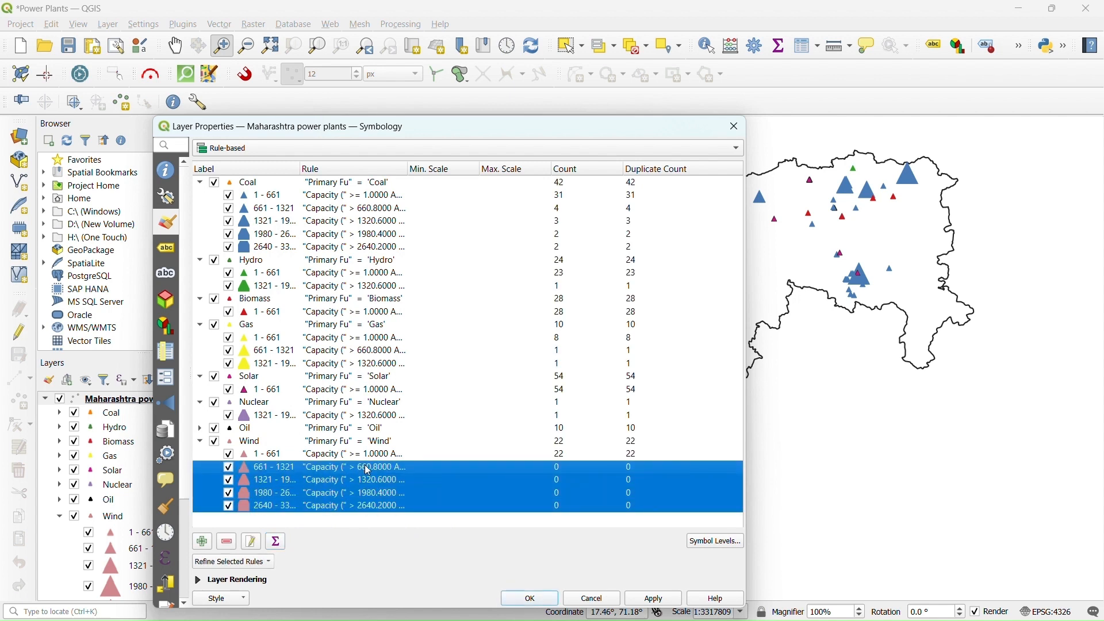
left_click(227, 544)
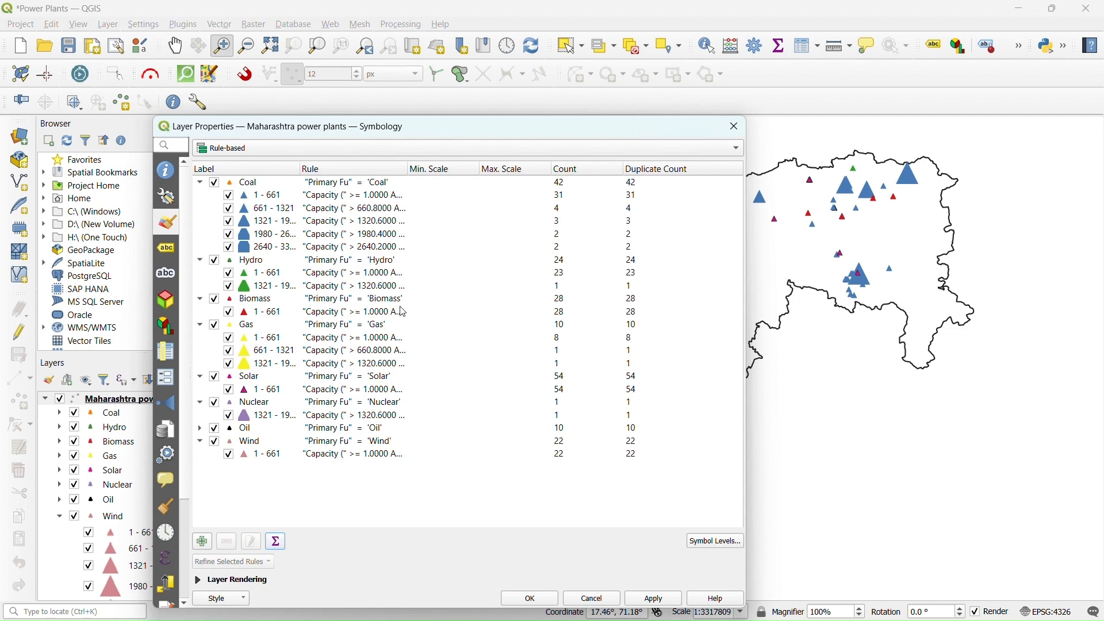
left_click(656, 599)
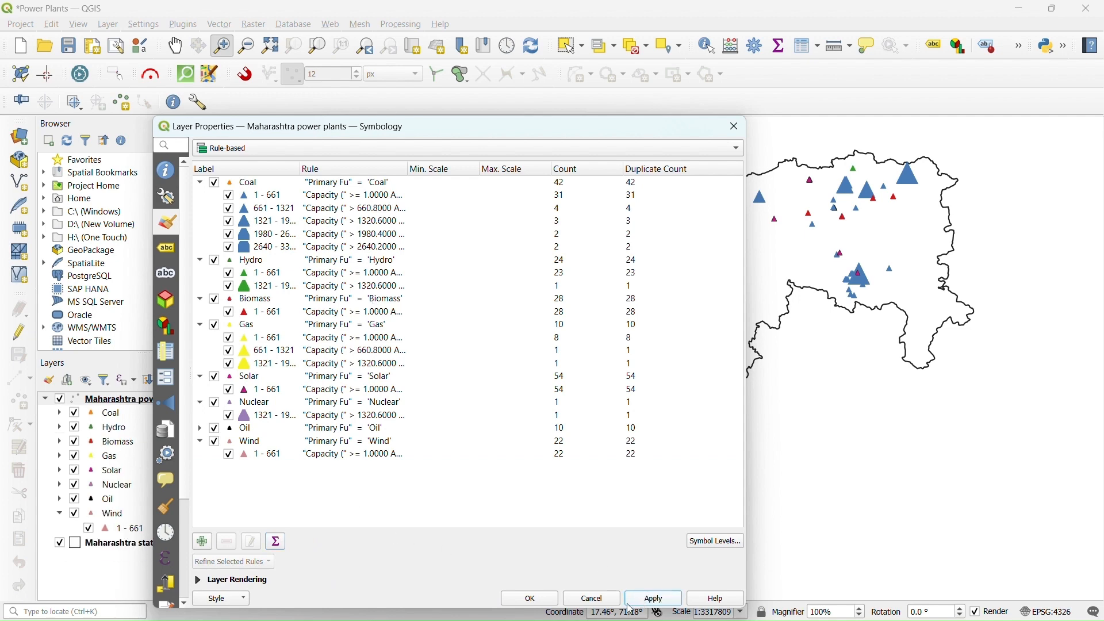
left_click(549, 600)
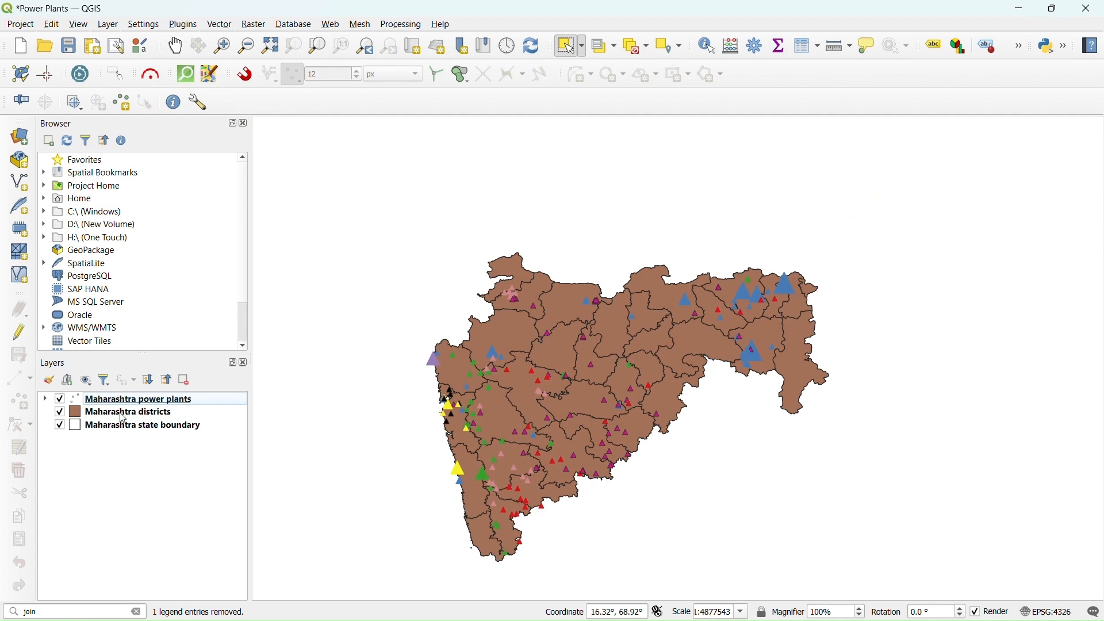
Examine the power plant symbols across the Maharashtra districts at closer and wider map scales
scroll(615, 402, "up", 2)
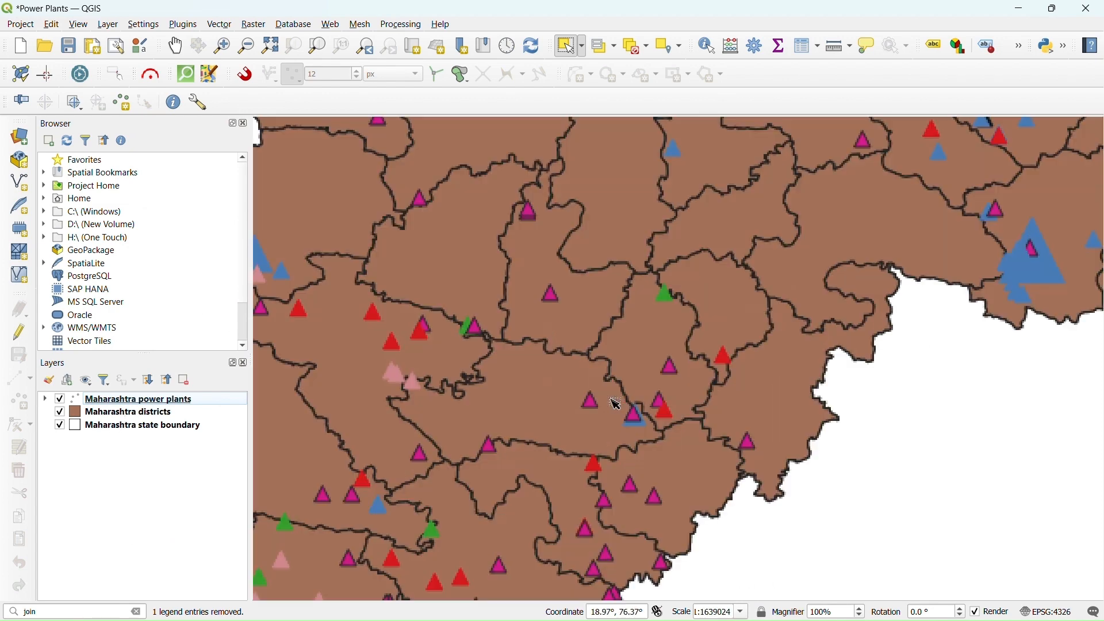
scroll(615, 404, "down", 2)
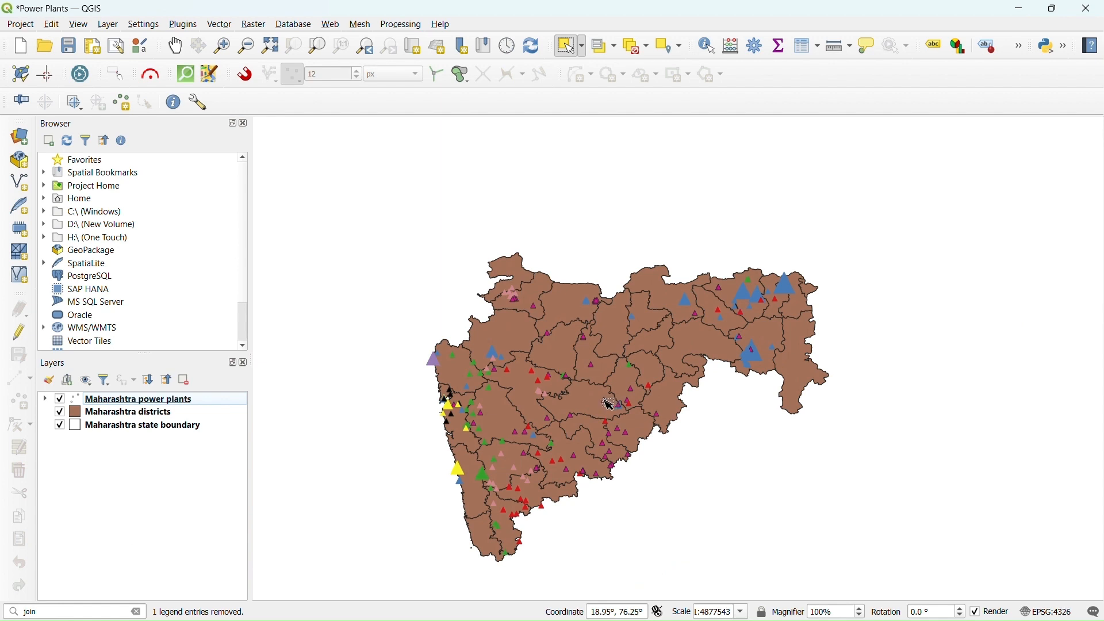
scroll(595, 410, "up", 2)
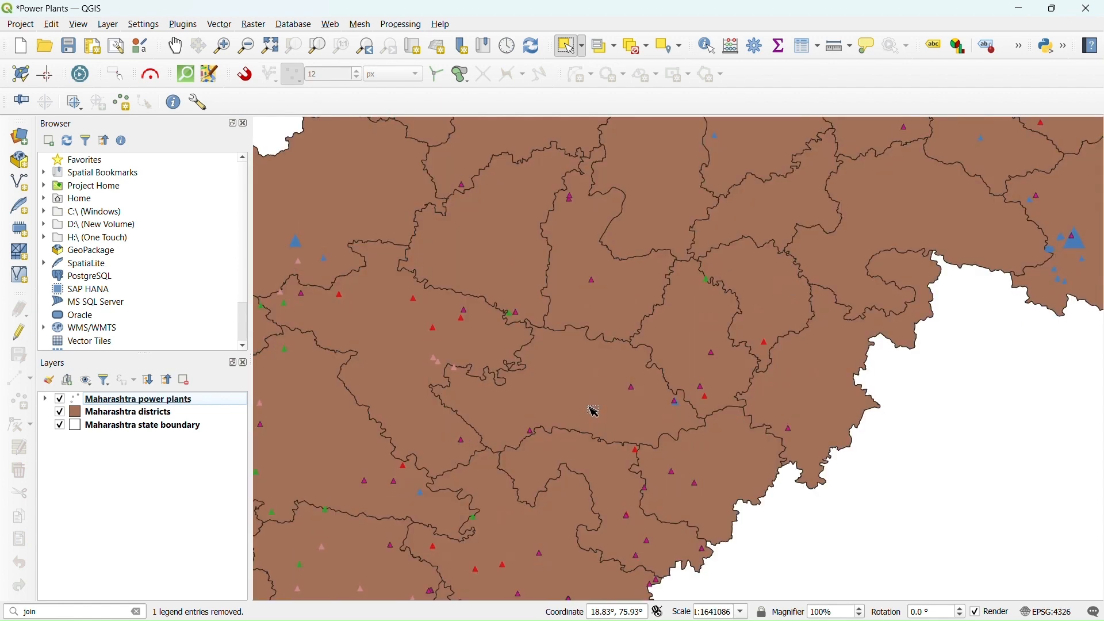
scroll(529, 425, "up", 2)
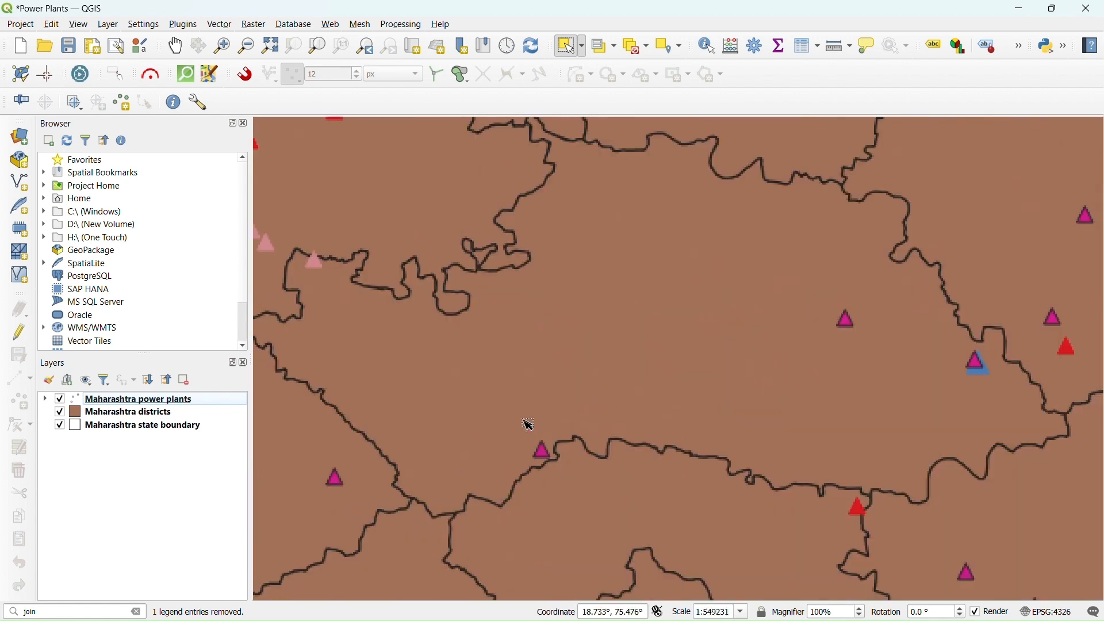
scroll(495, 309, "down", 2)
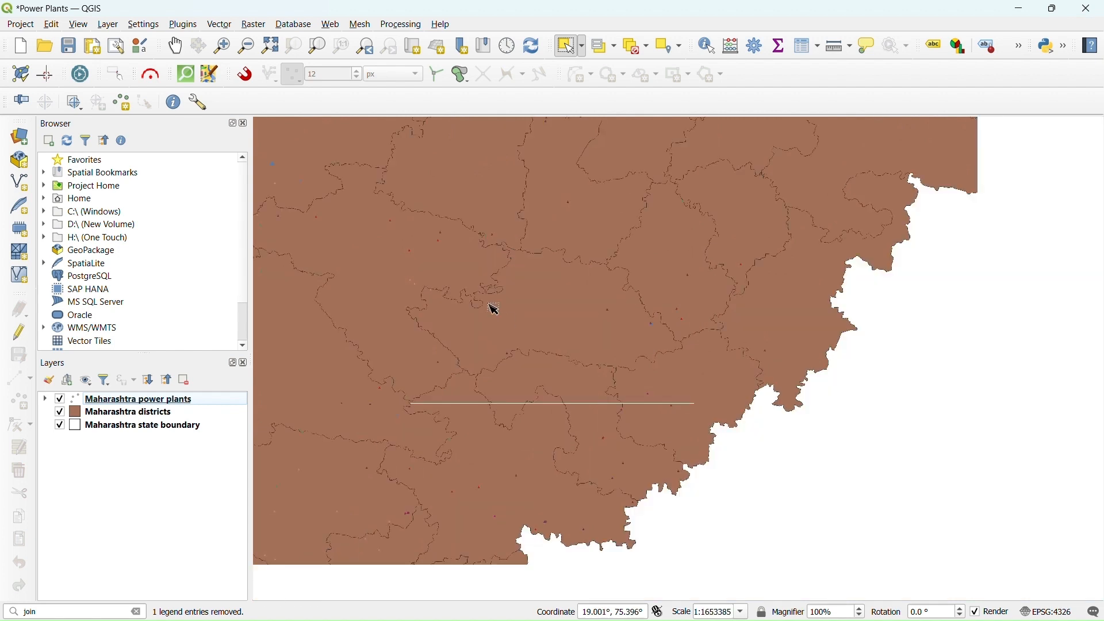
scroll(489, 345, "down", 2)
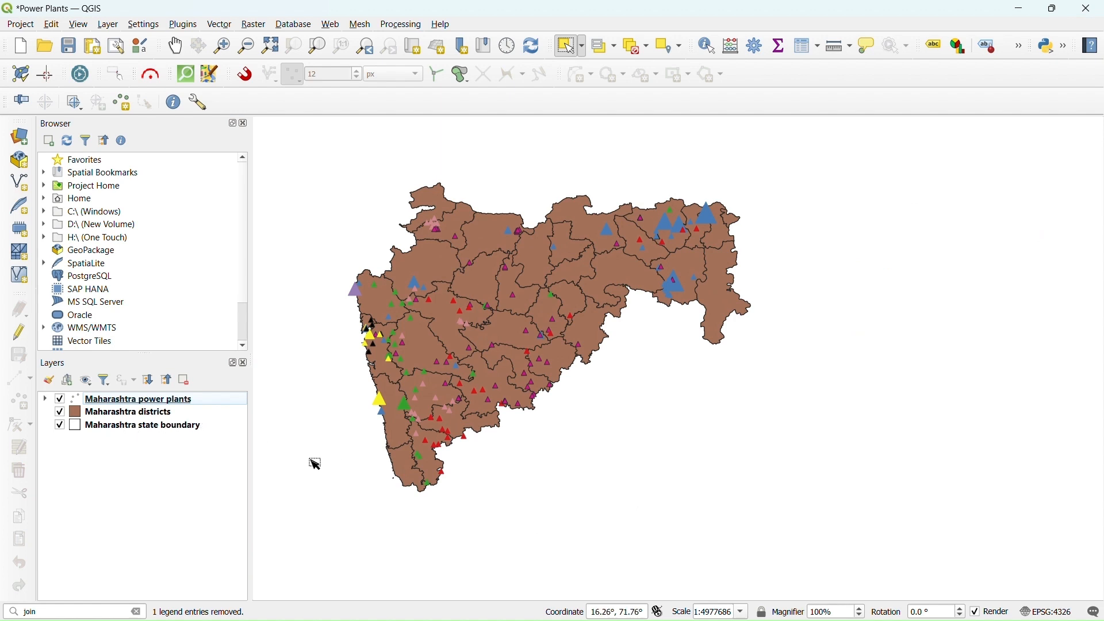
Add the ESRI Standard basemap from QuickMapServices beneath the Maharashtra layers
left_click(141, 408)
left_click(331, 25)
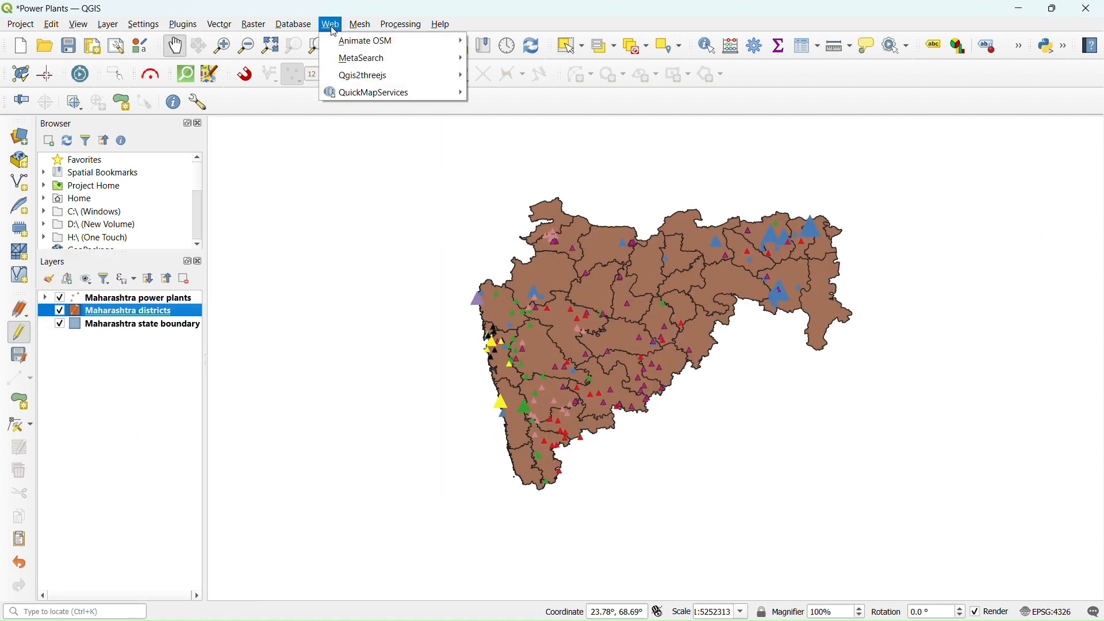
mouse_move(370, 95)
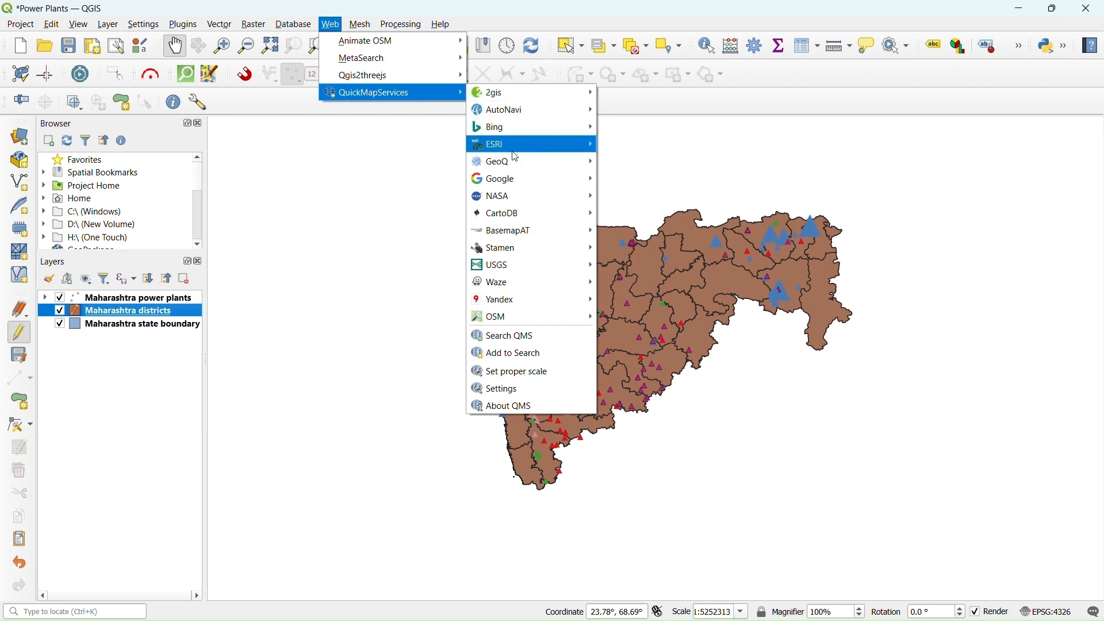
mouse_move(519, 146)
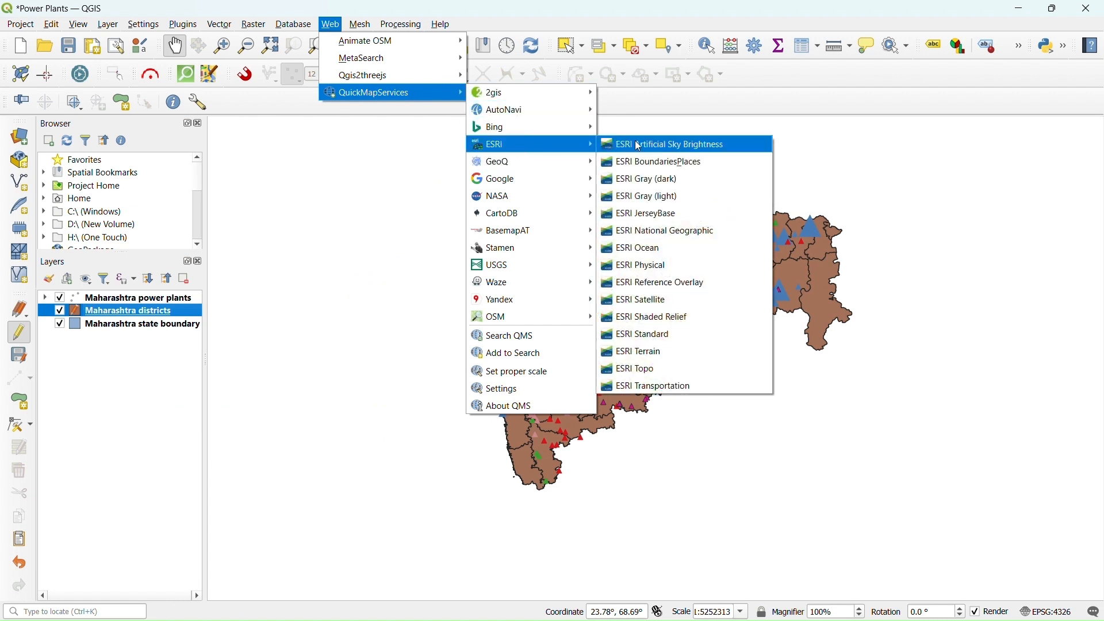
left_click(668, 337)
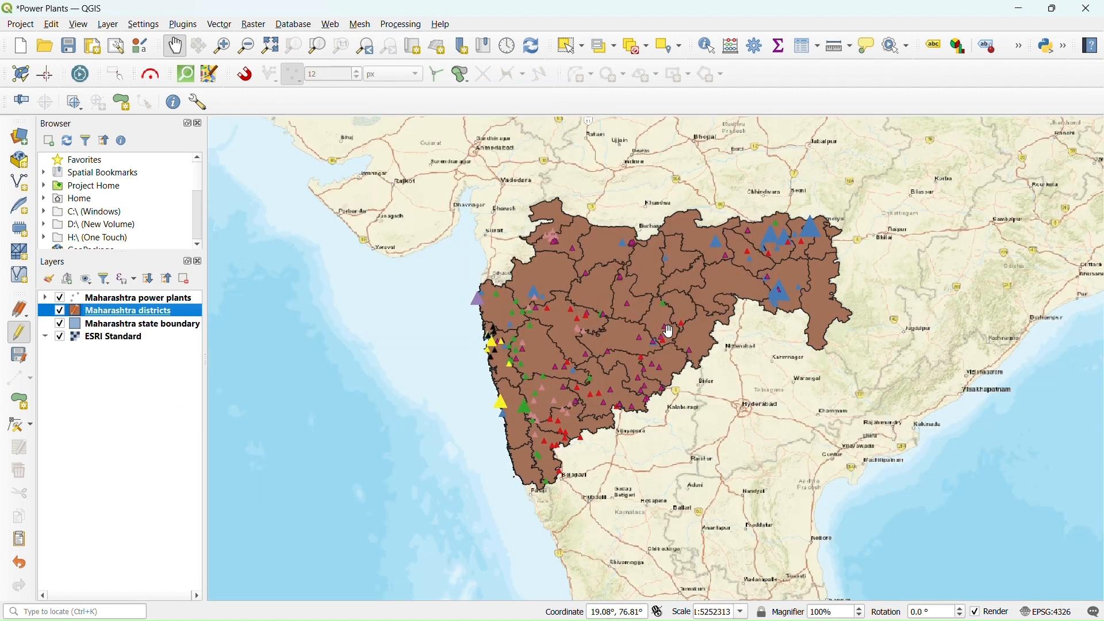
left_click_drag(669, 310, 647, 314)
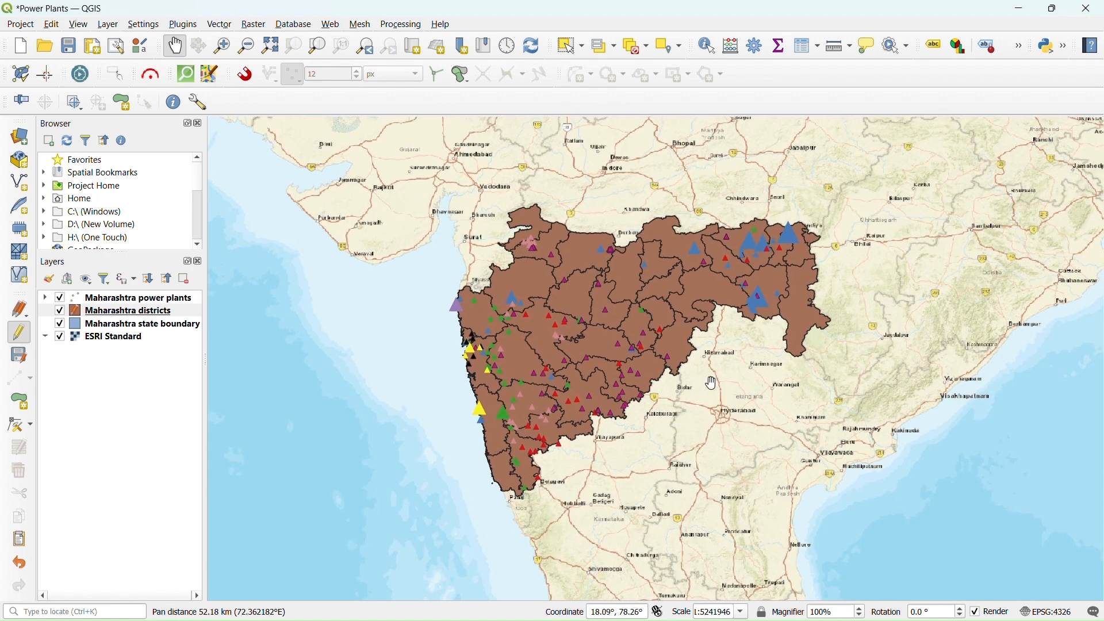
Change the fill symbol color of the Maharashtra districts layer to the darker blue from the recent colors and apply it
left_click(125, 313)
right_click(125, 313)
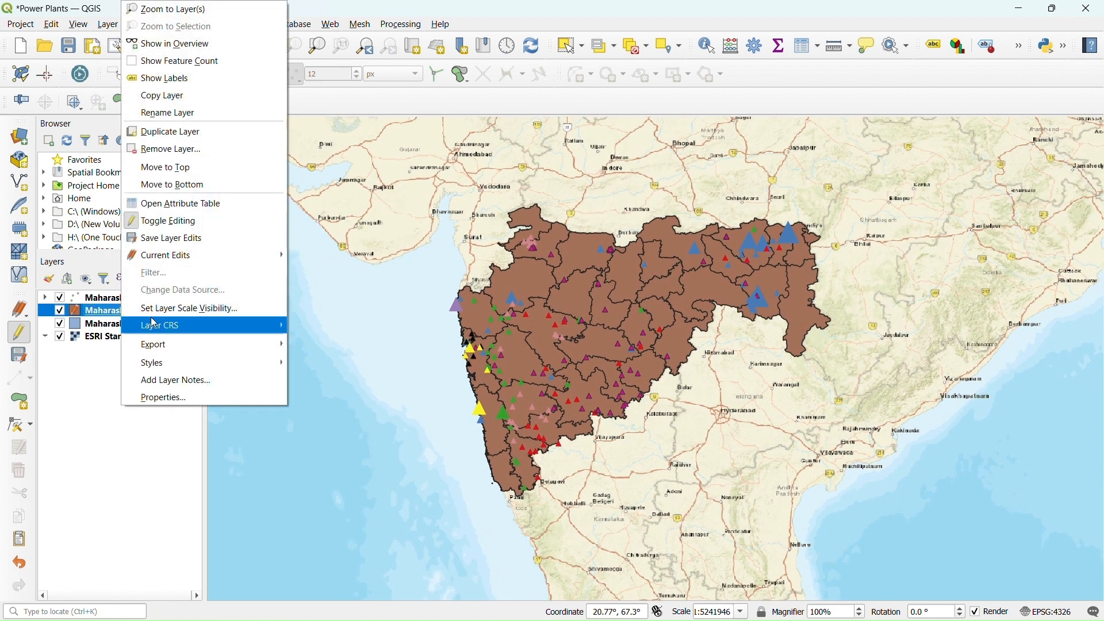
left_click(194, 401)
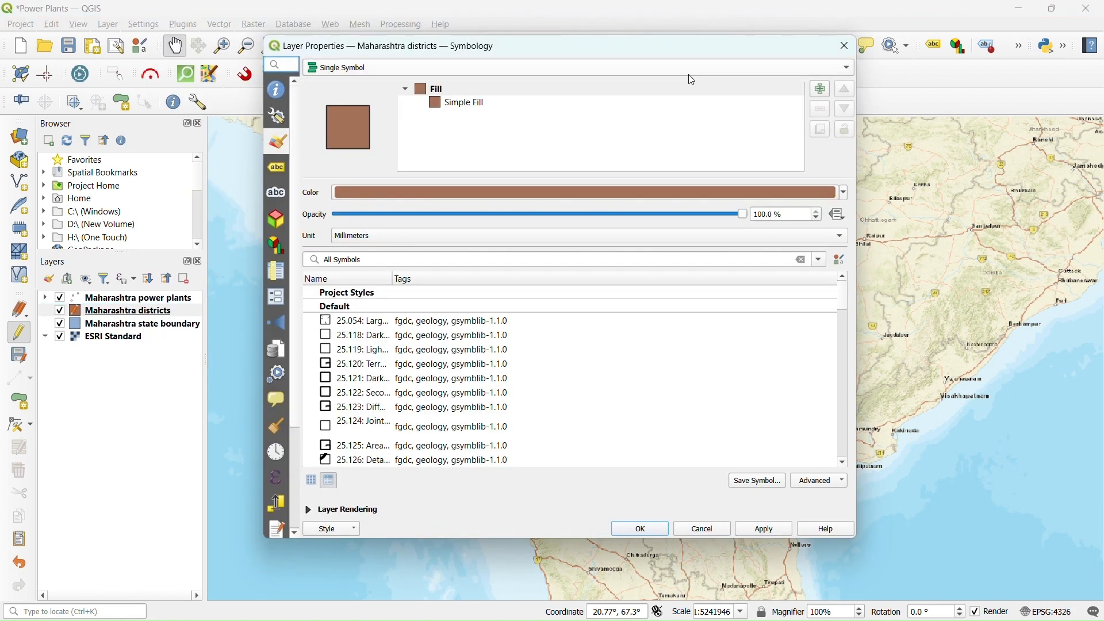
left_click(467, 104)
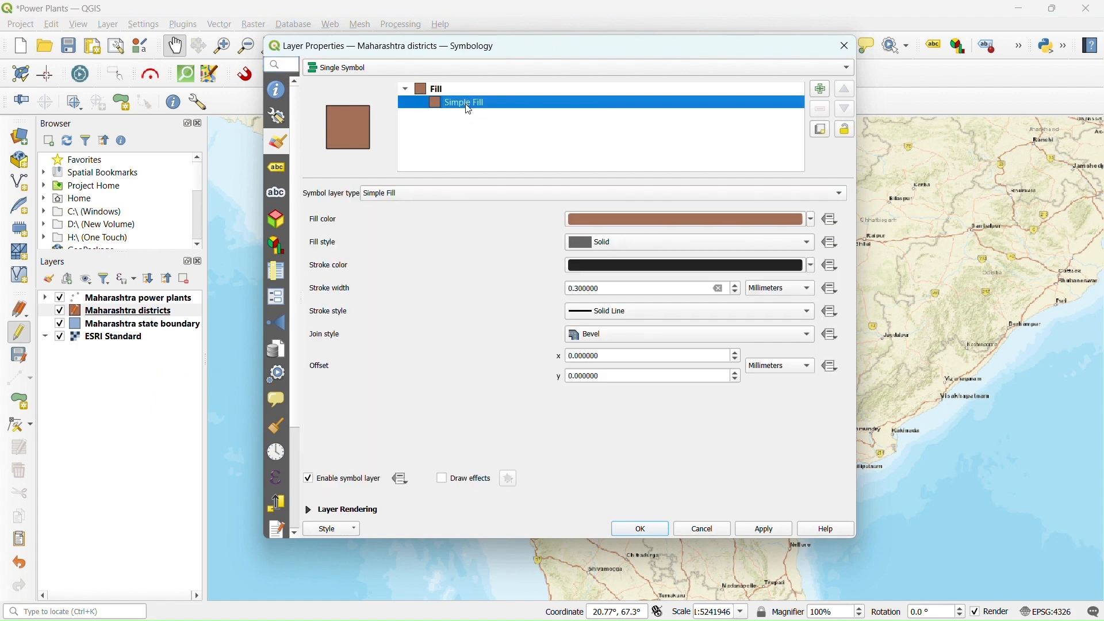
left_click(523, 90)
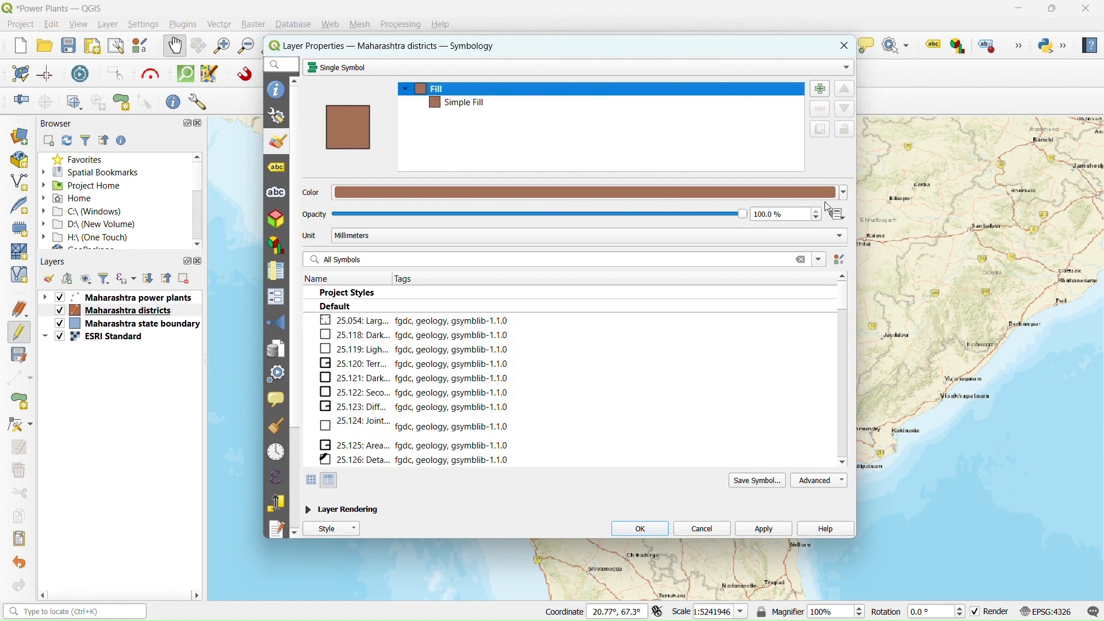
left_click(849, 194)
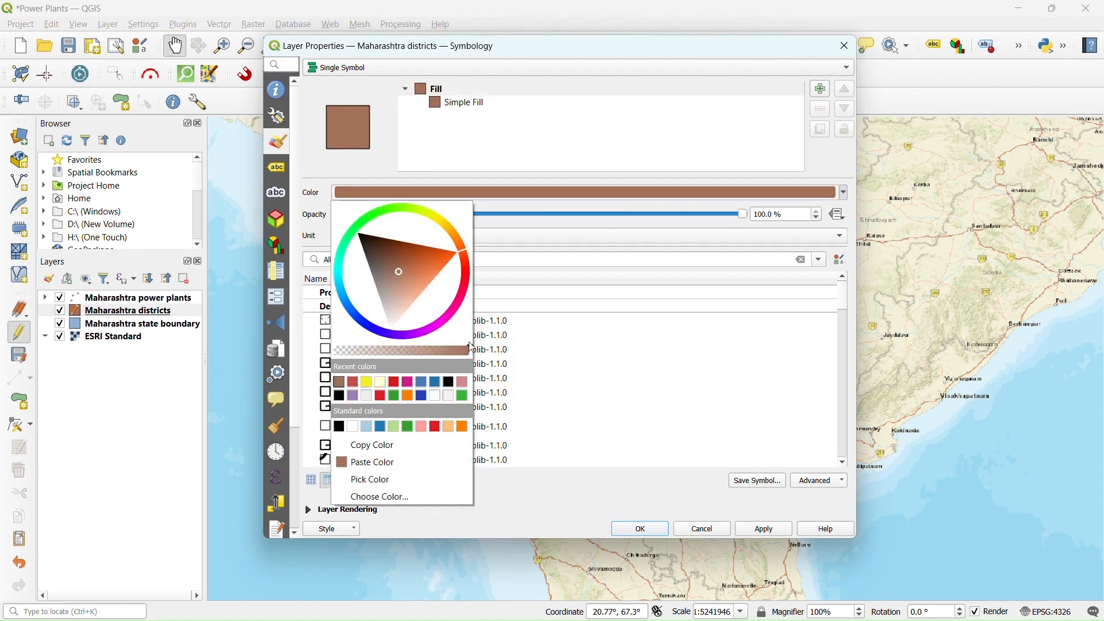
left_click(437, 383)
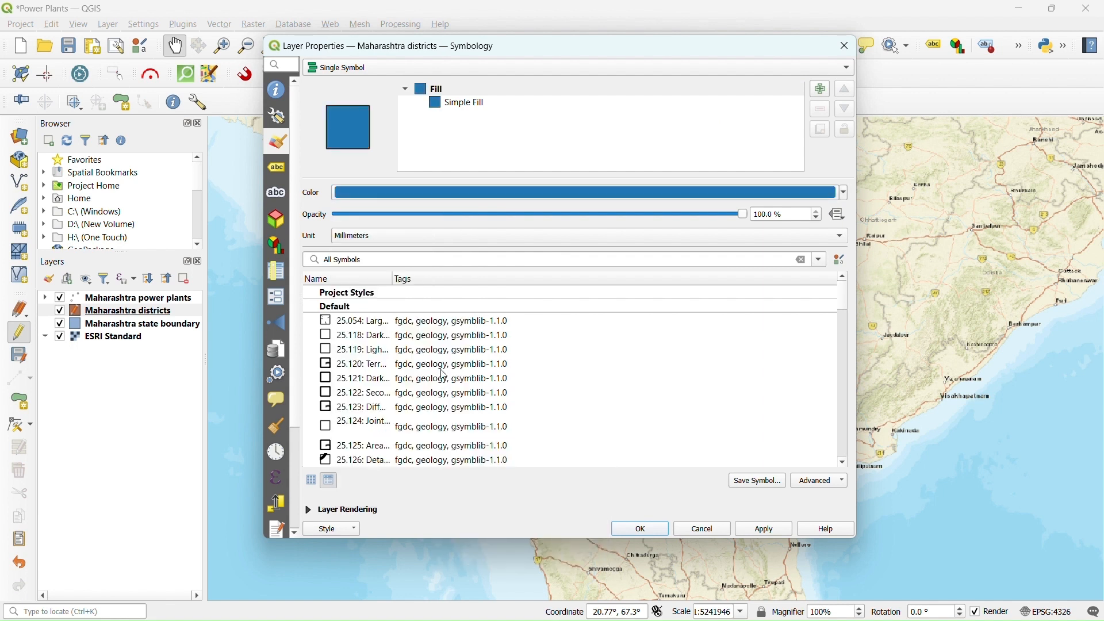
left_click(752, 529)
Set the Maharashtra districts fill opacity to 60% and apply the layer properties
left_click_drag(762, 215, 747, 217)
type("6")
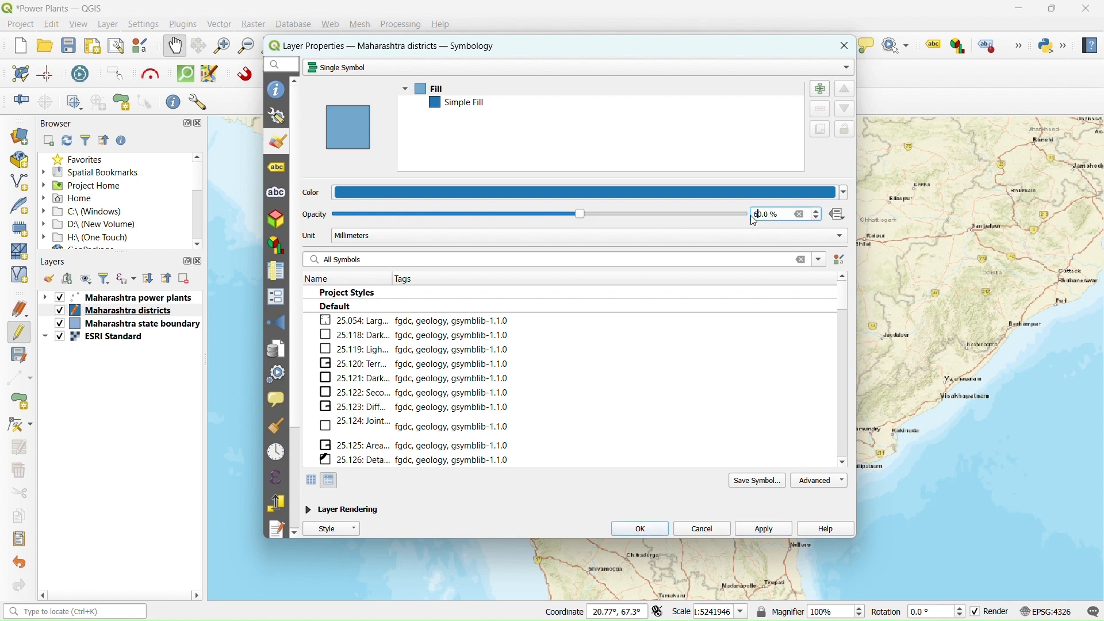
left_click(770, 528)
left_click(640, 529)
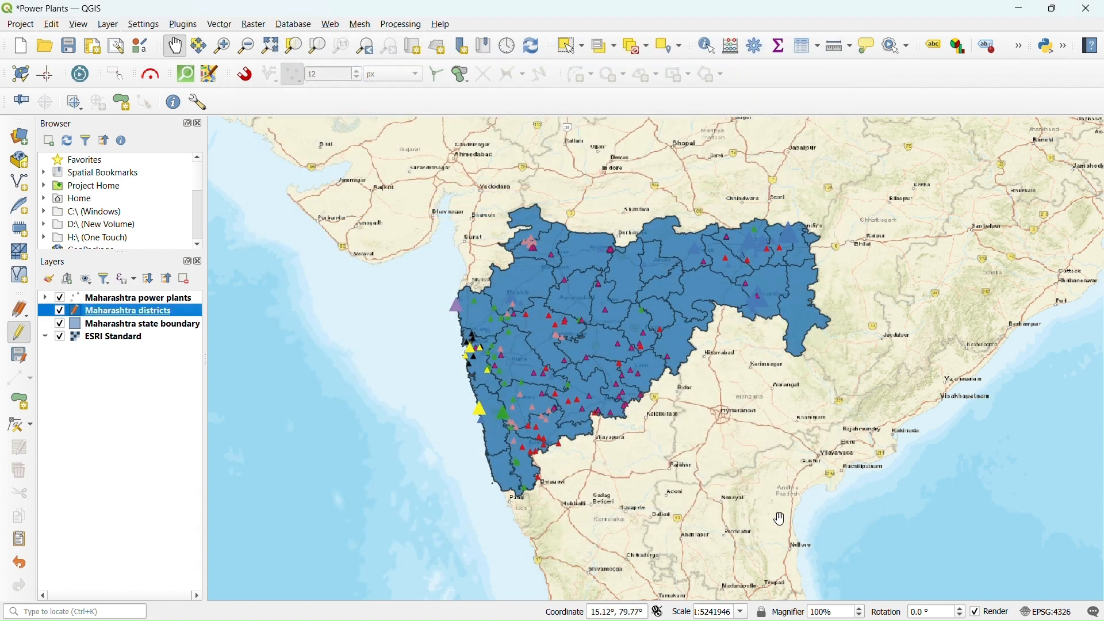
Copy the fill color of the Maharashtra state boundary layer's symbol and close its layer properties
left_click(186, 331)
right_click(182, 330)
left_click(224, 382)
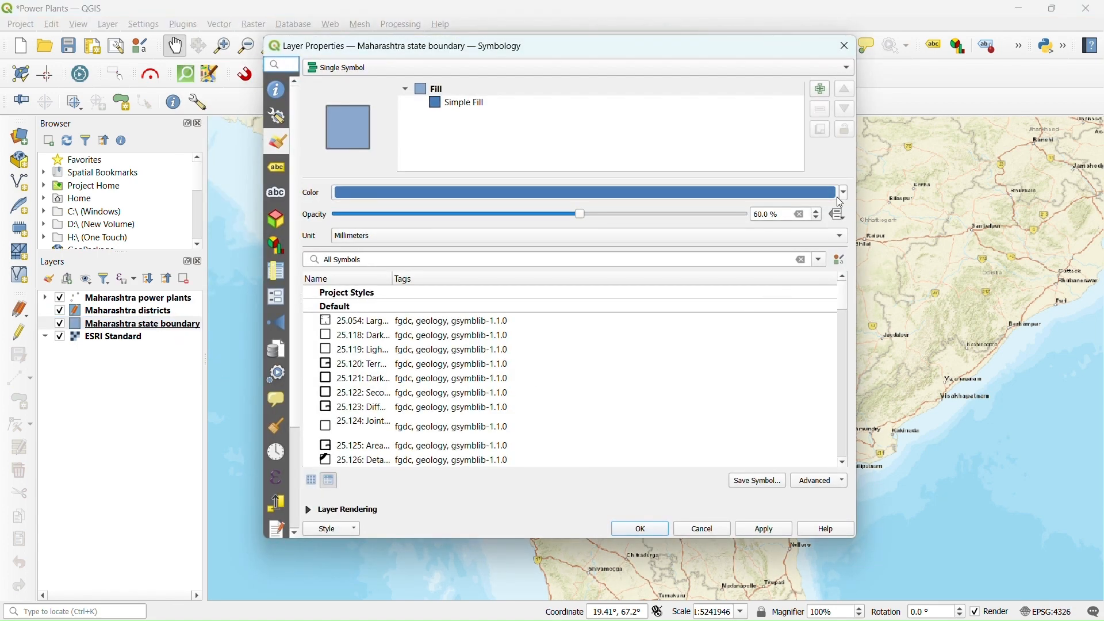
left_click(843, 195)
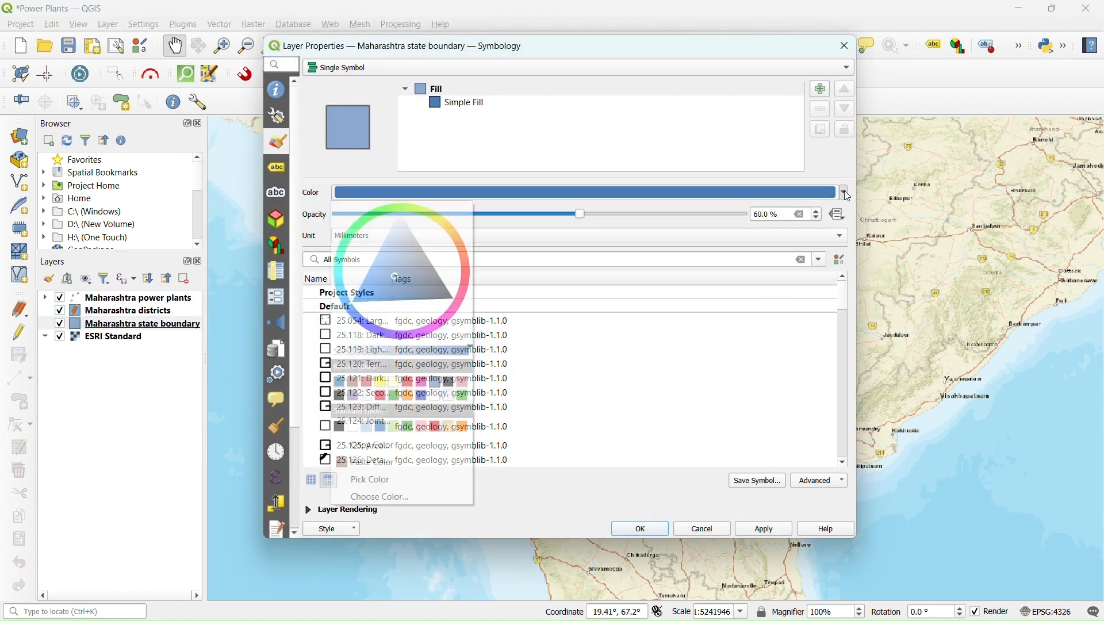
left_click(391, 446)
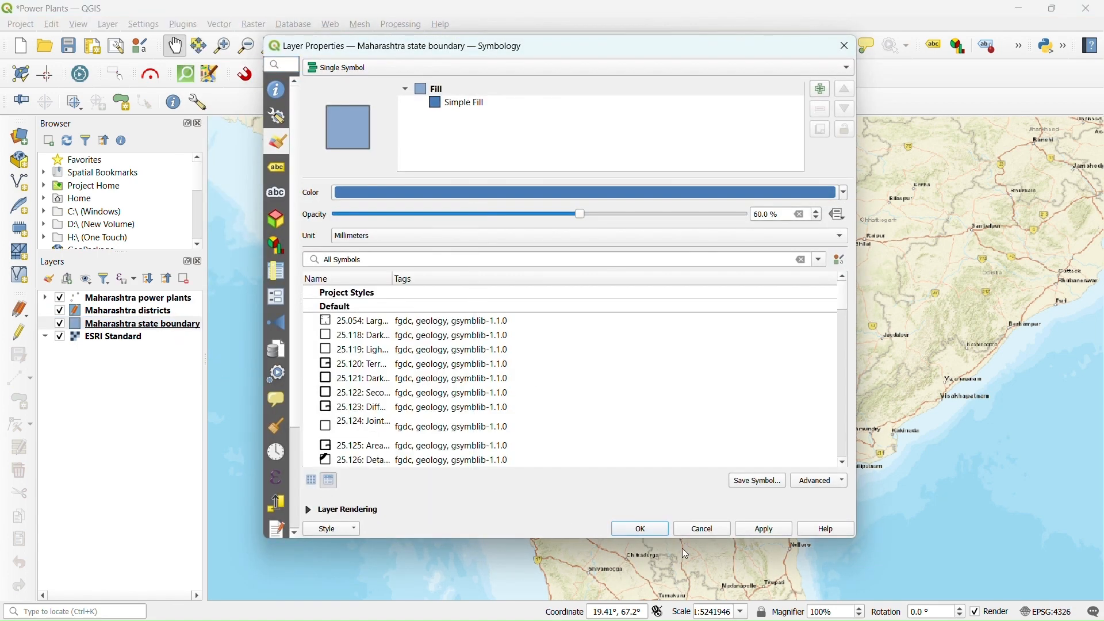
left_click(640, 529)
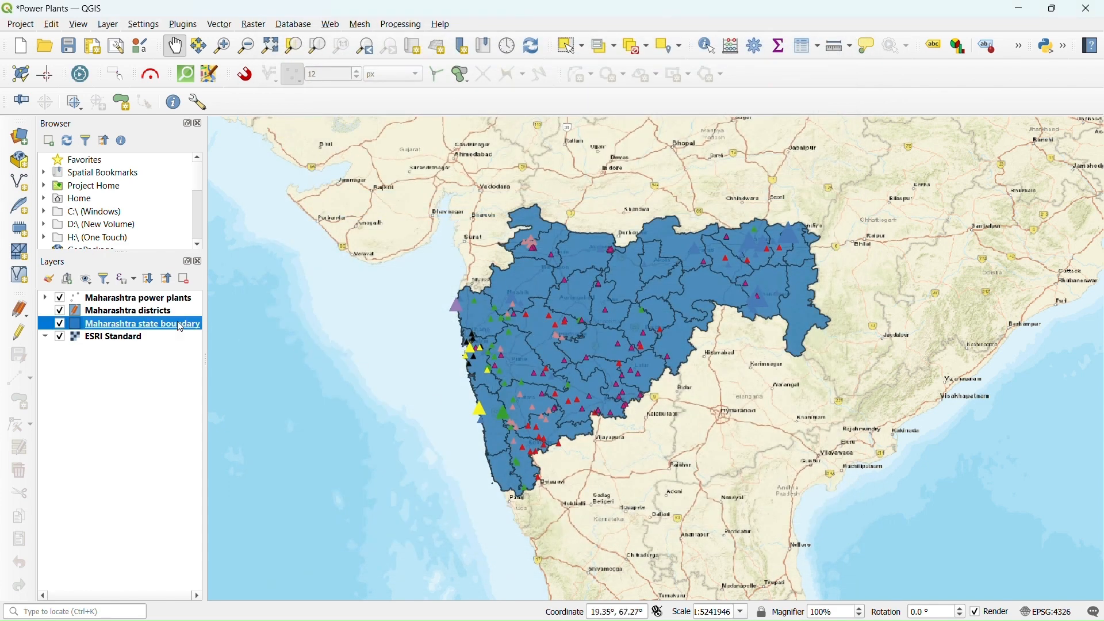
Paste the copied color as the Maharashtra districts layer's fill color and apply the layer properties
right_click(120, 313)
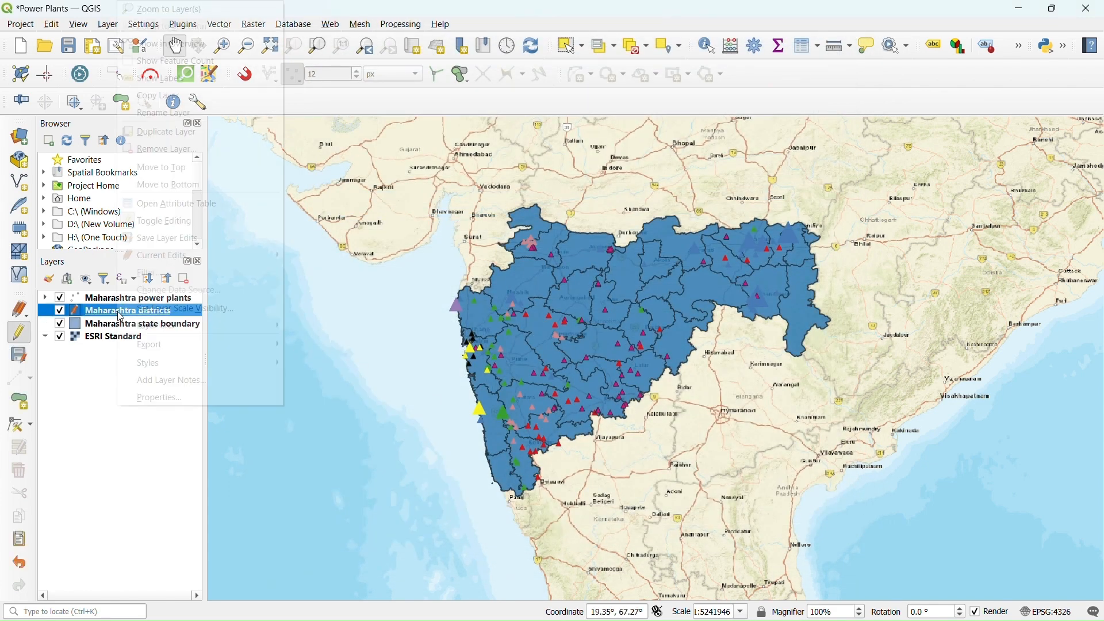
left_click(170, 395)
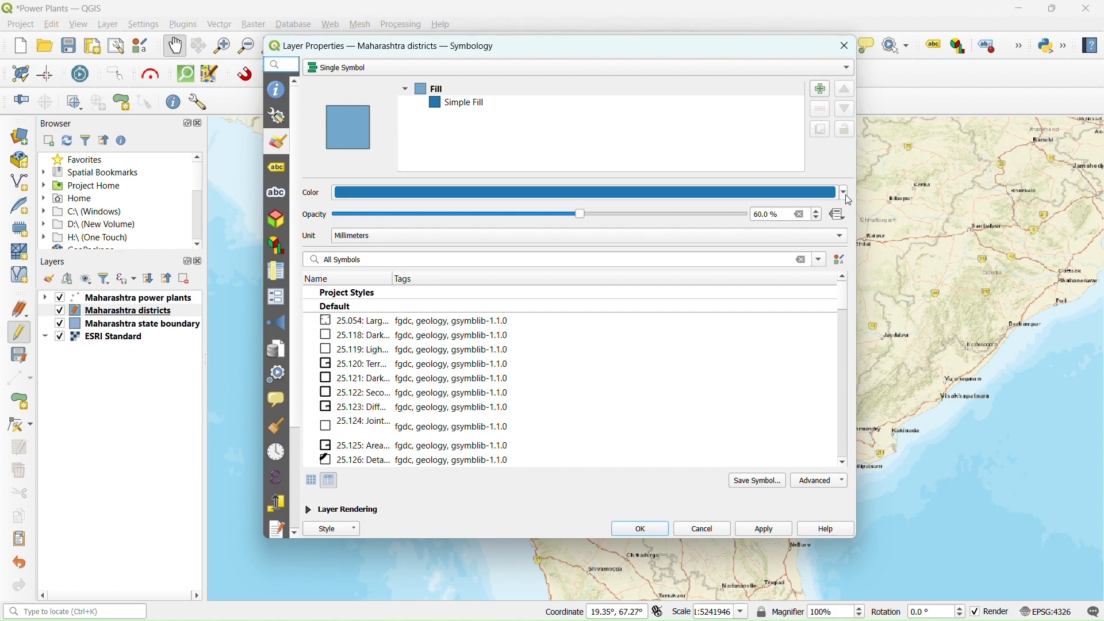
left_click(848, 198)
left_click(366, 462)
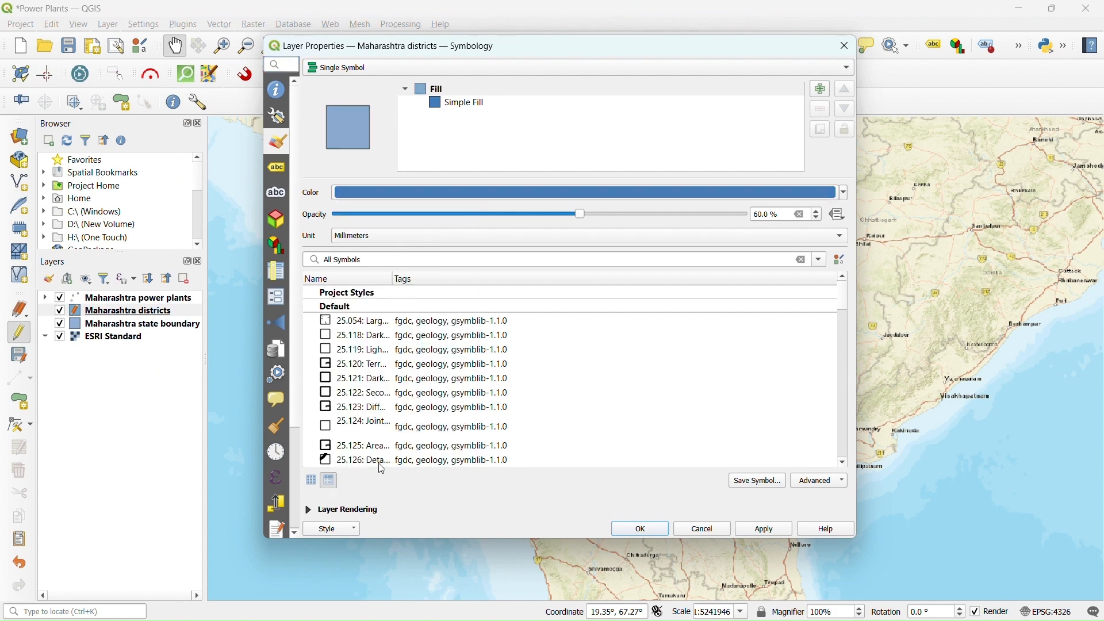
left_click(639, 529)
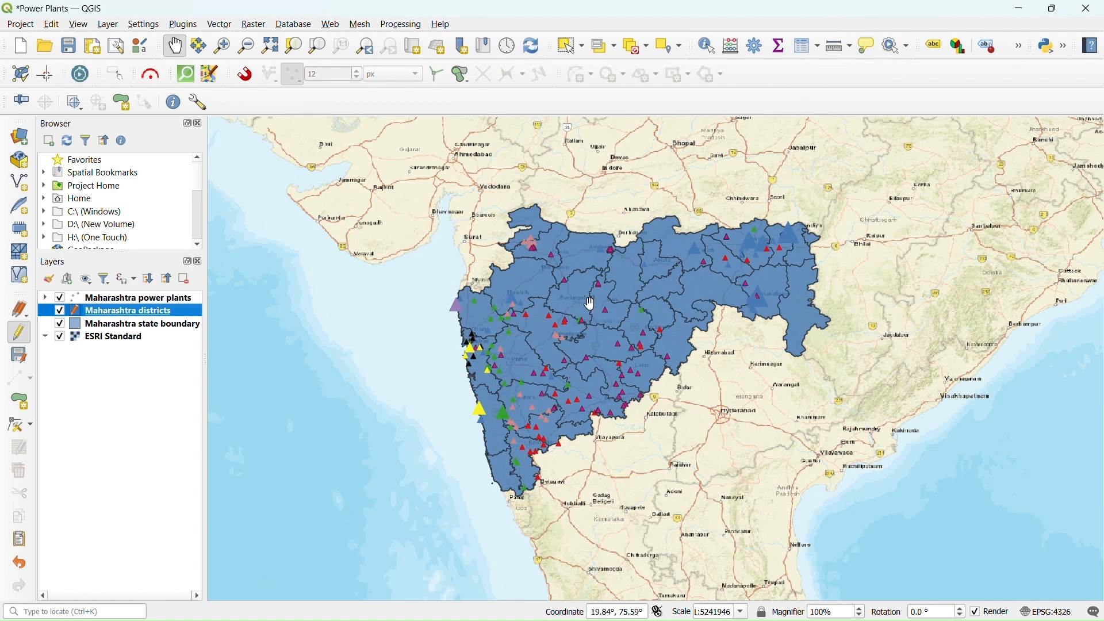
Create an empty print layout titled "Maharashtra power plants" through the Layout Manager
left_click_drag(591, 305, 610, 309)
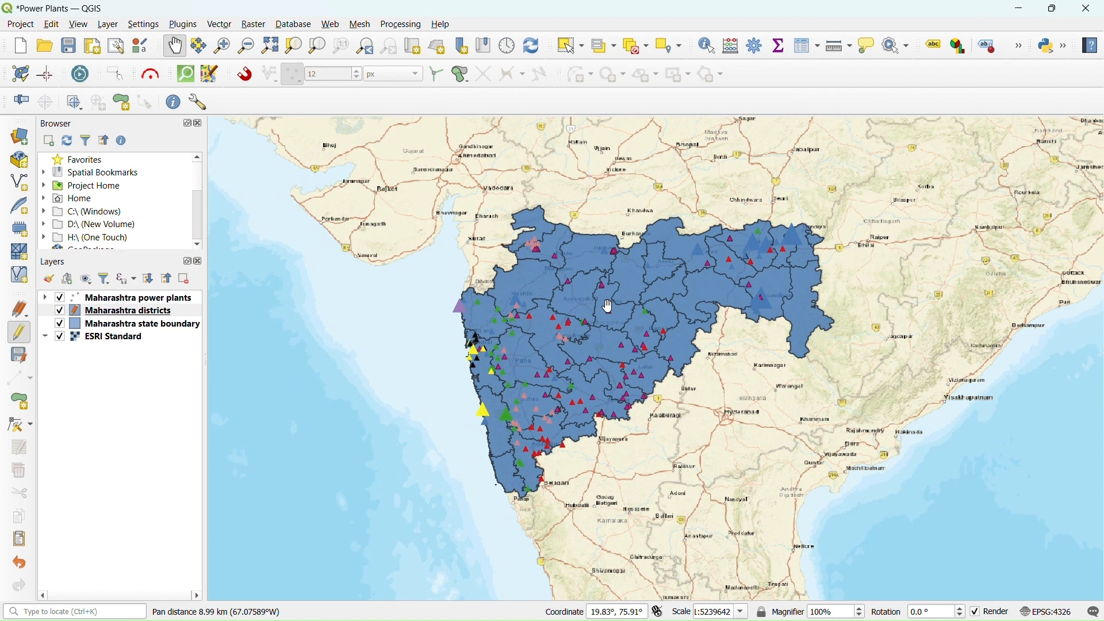
left_click(20, 24)
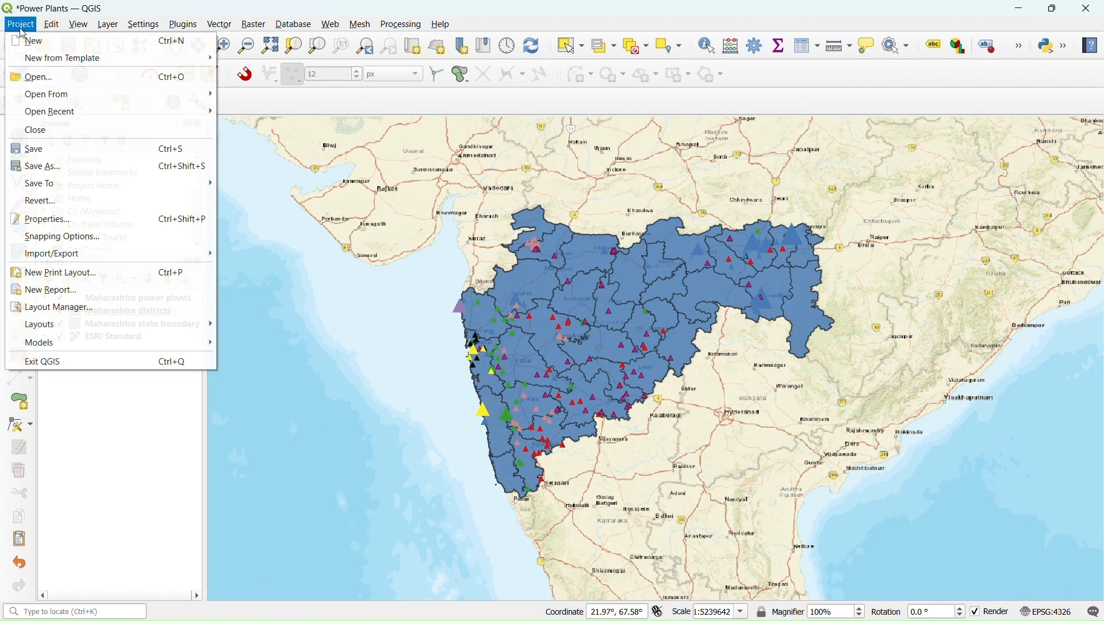
left_click(103, 308)
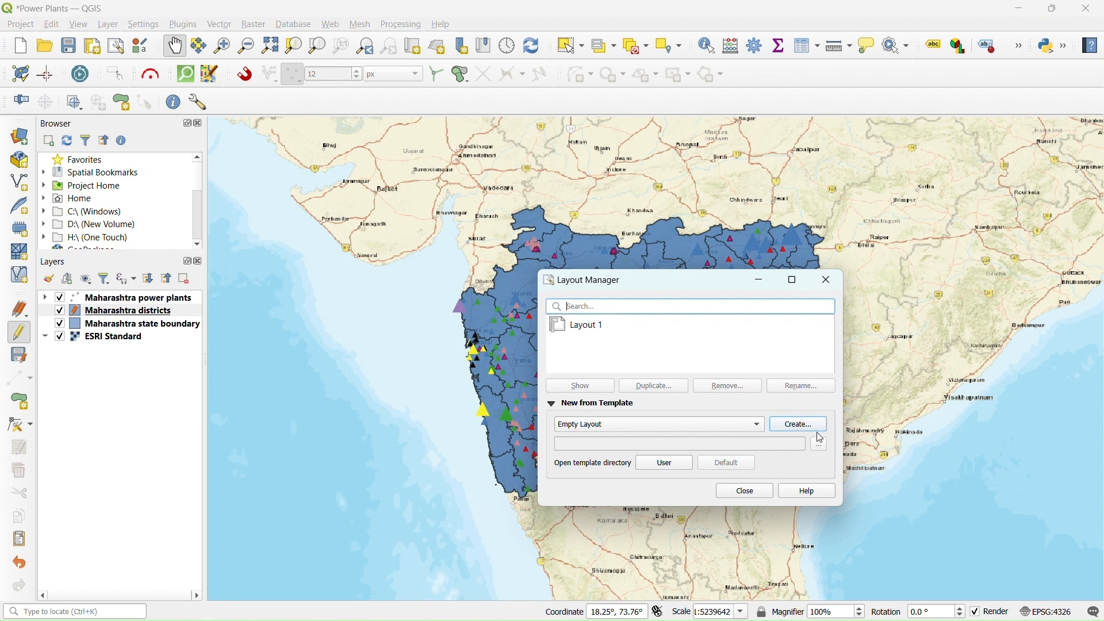
left_click(807, 427)
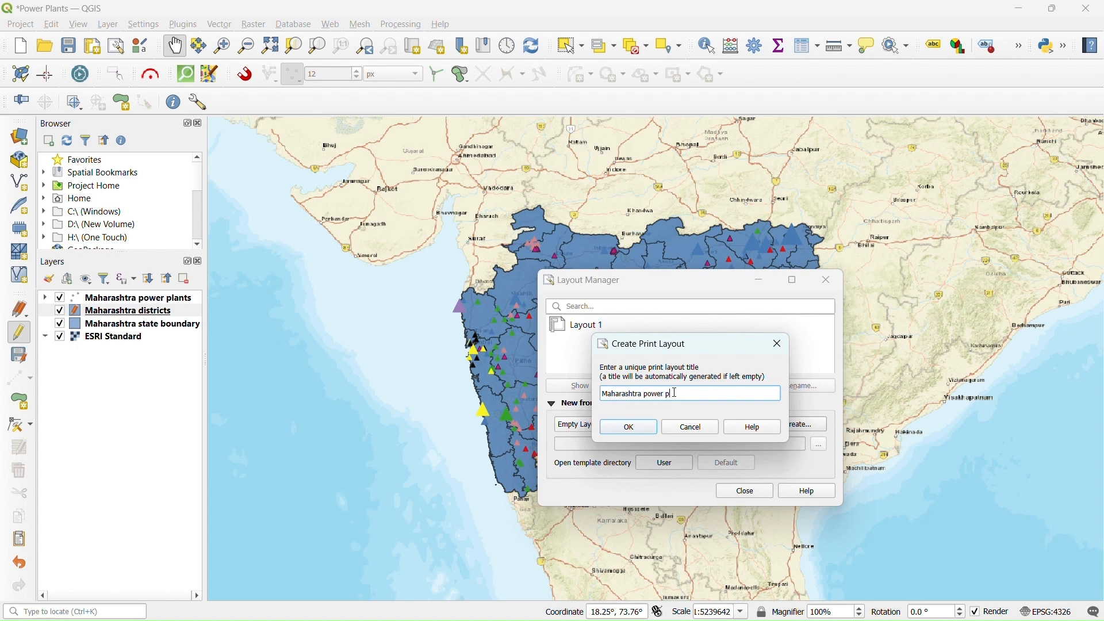
left_click(636, 433)
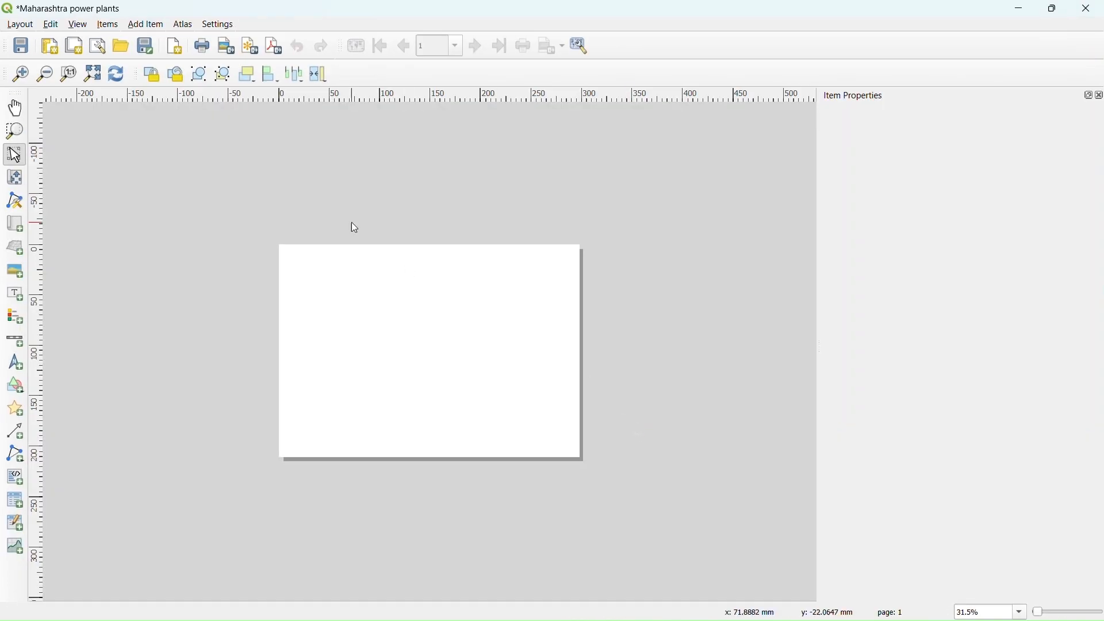
Add a map about 135 mm wide and 160 mm high on the left part of the layout page
left_click(147, 25)
left_click(162, 41)
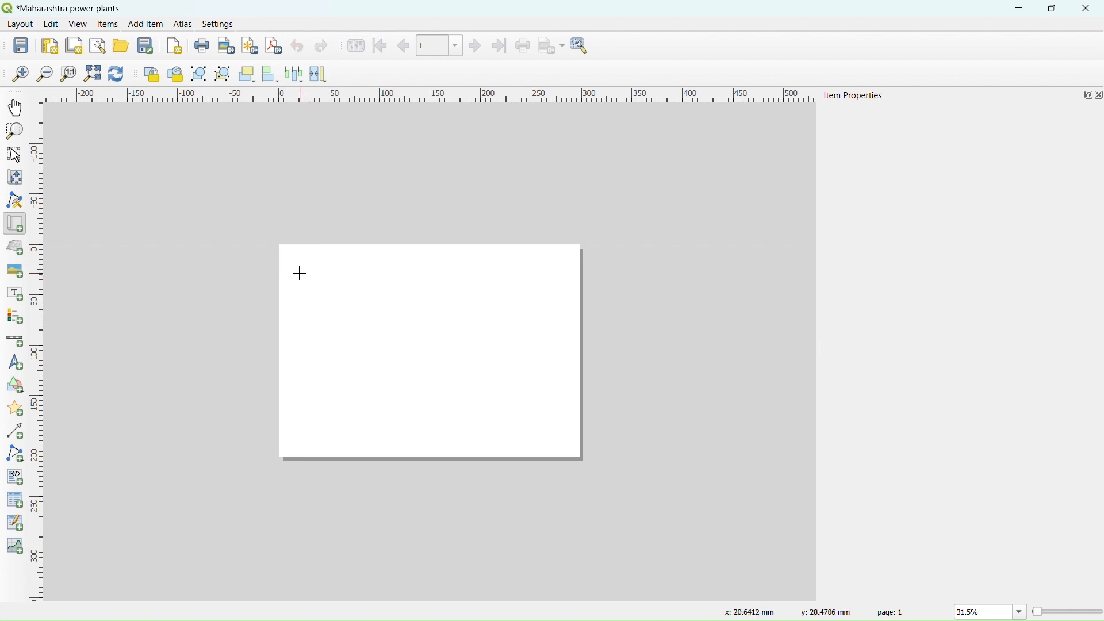
left_click_drag(292, 263, 429, 426)
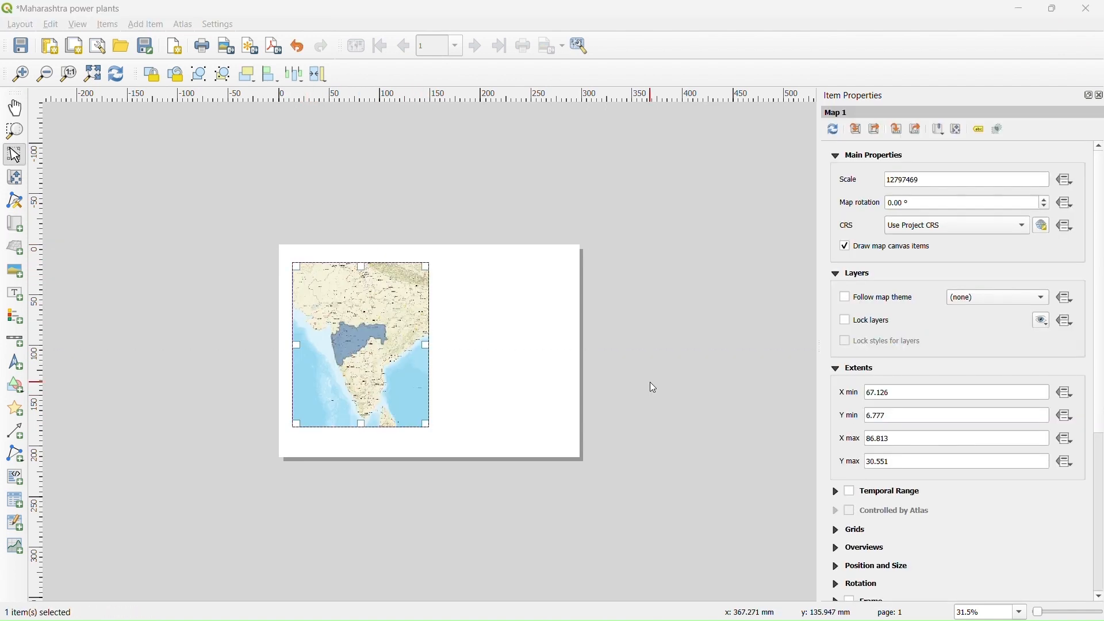
scroll(360, 323, "up", 3)
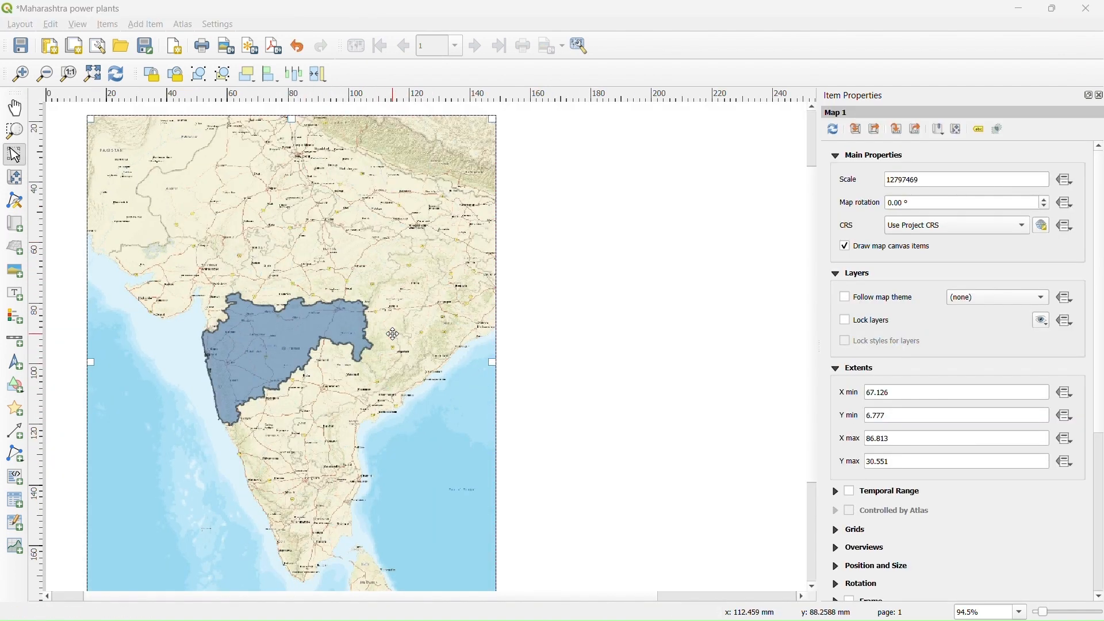
key("ctrl+0")
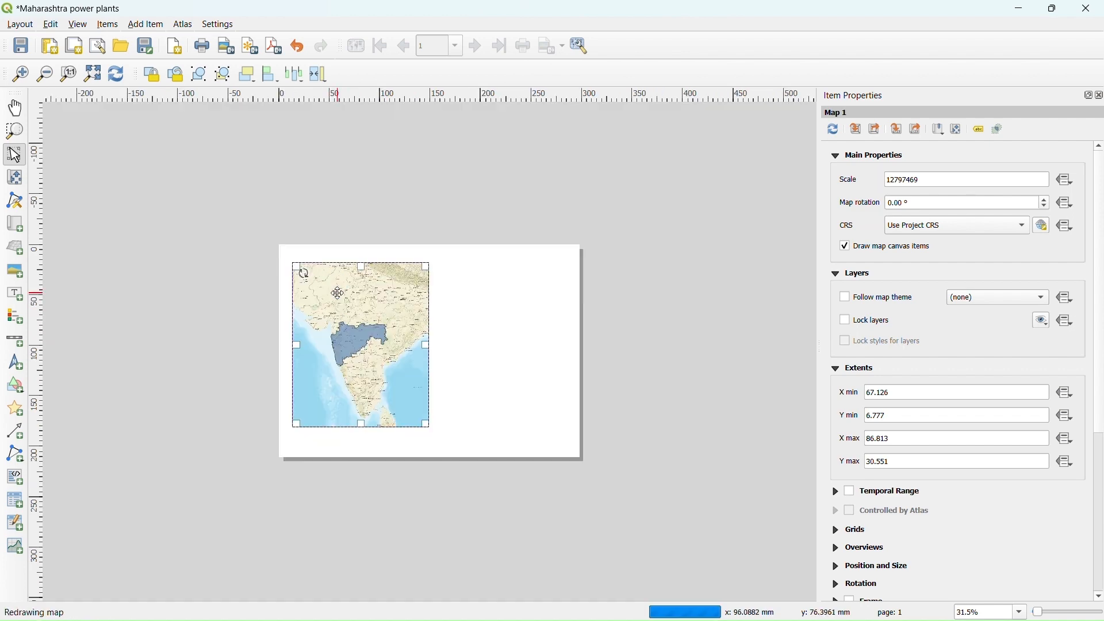
Lock the layers of the first layout map
left_click(145, 24)
left_click(383, 362)
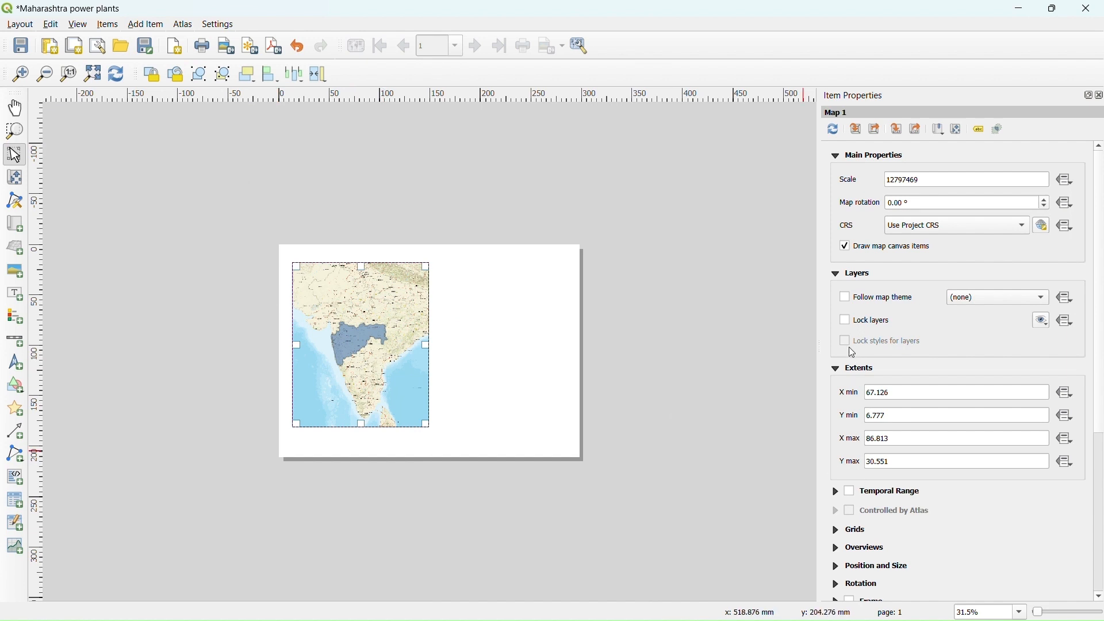
left_click(837, 370)
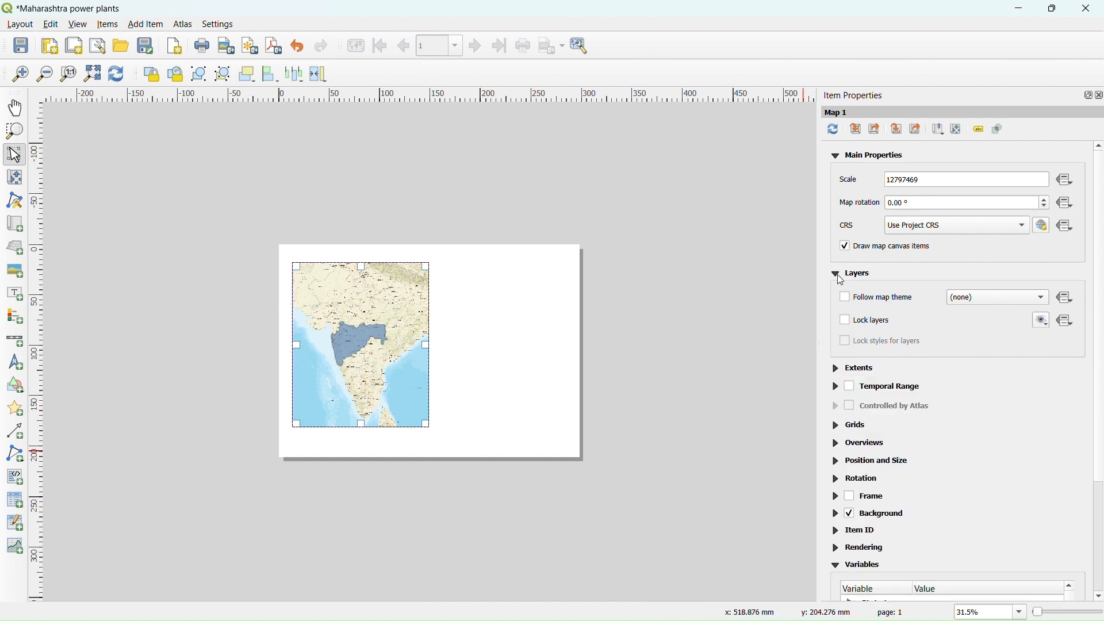
left_click(847, 322)
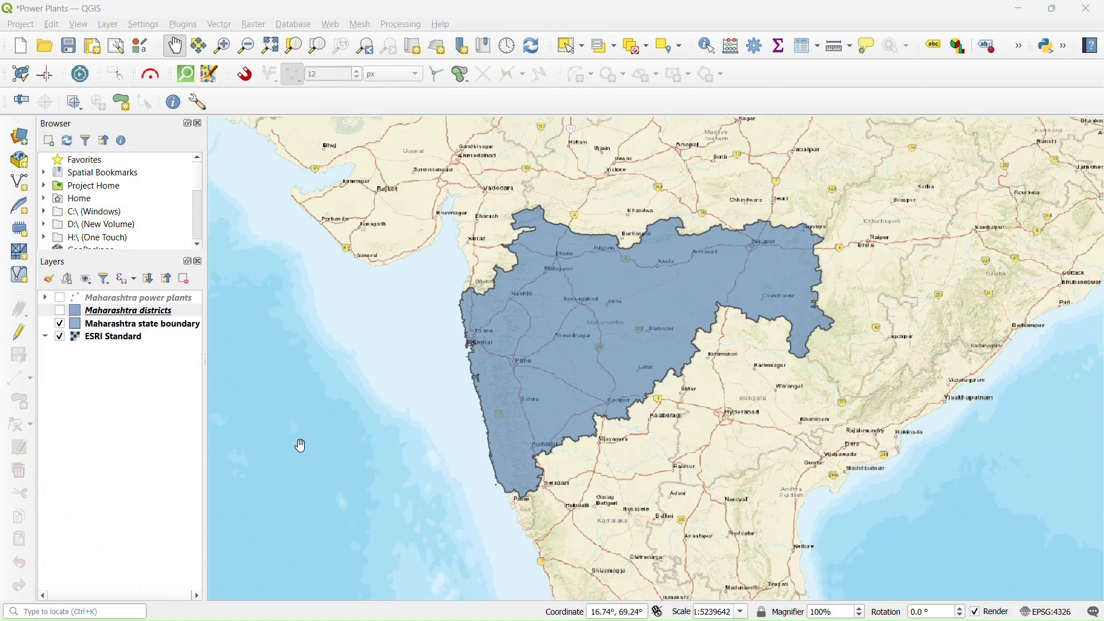
Show the Maharashtra districts and power plants layers in the project, and add a second map about 120 by 160 mm beside the first
left_click(60, 311)
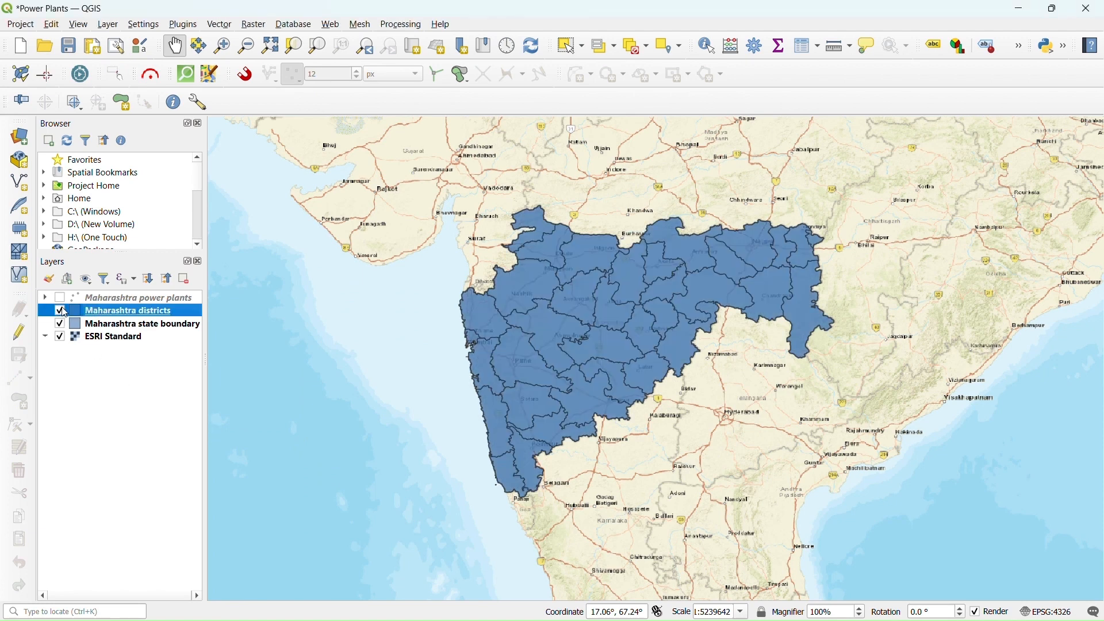
left_click(60, 297)
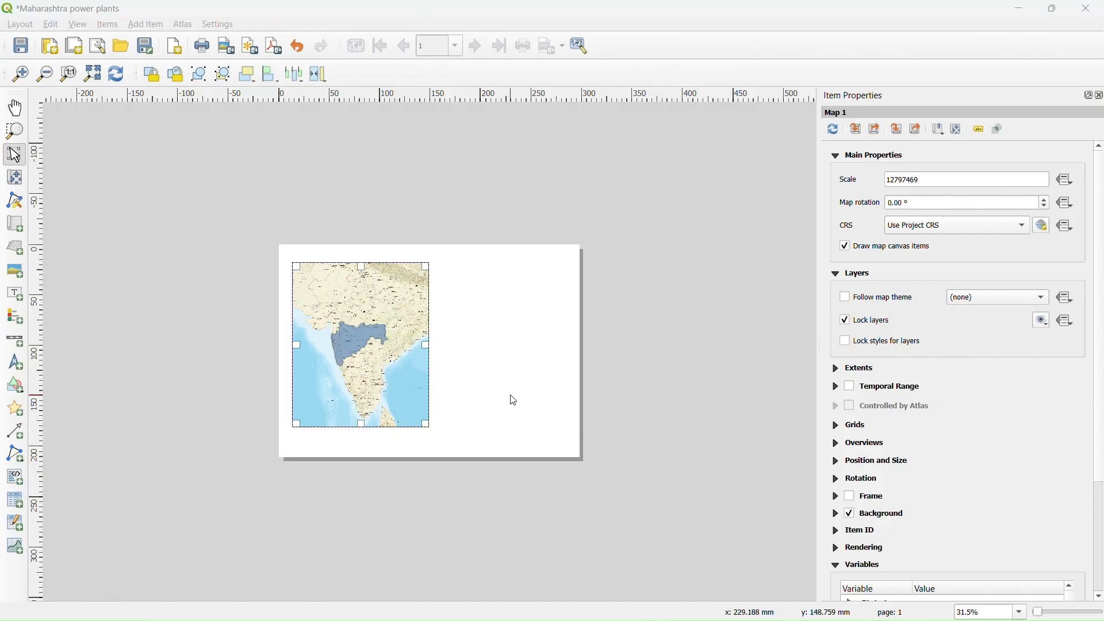
scroll(365, 341, "up", 2)
scroll(364, 341, "down", 2)
left_click(142, 24)
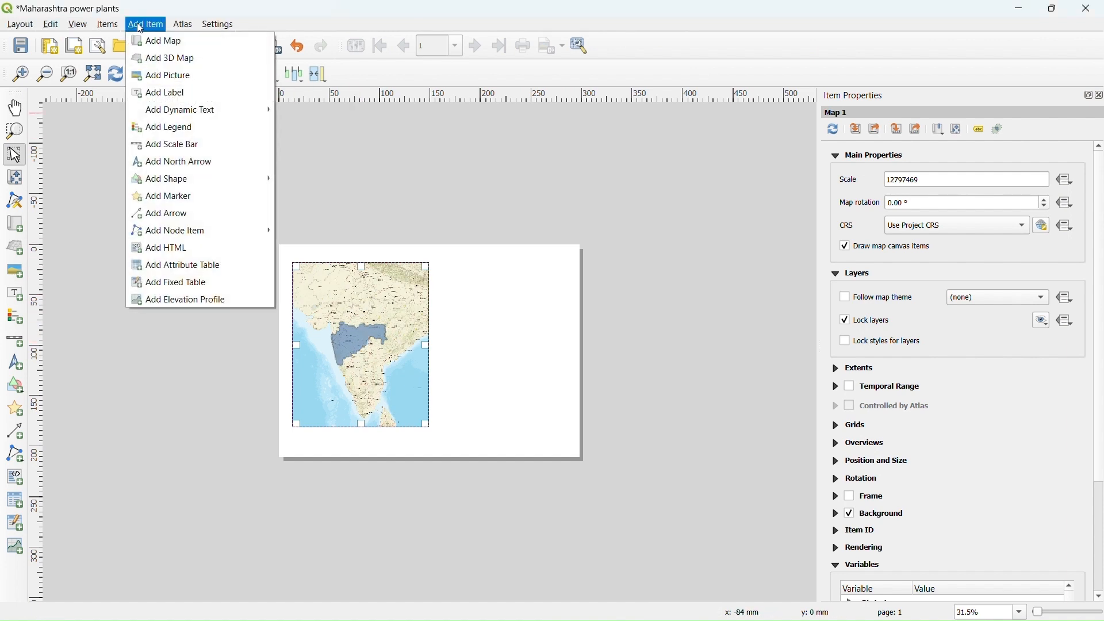
left_click(166, 45)
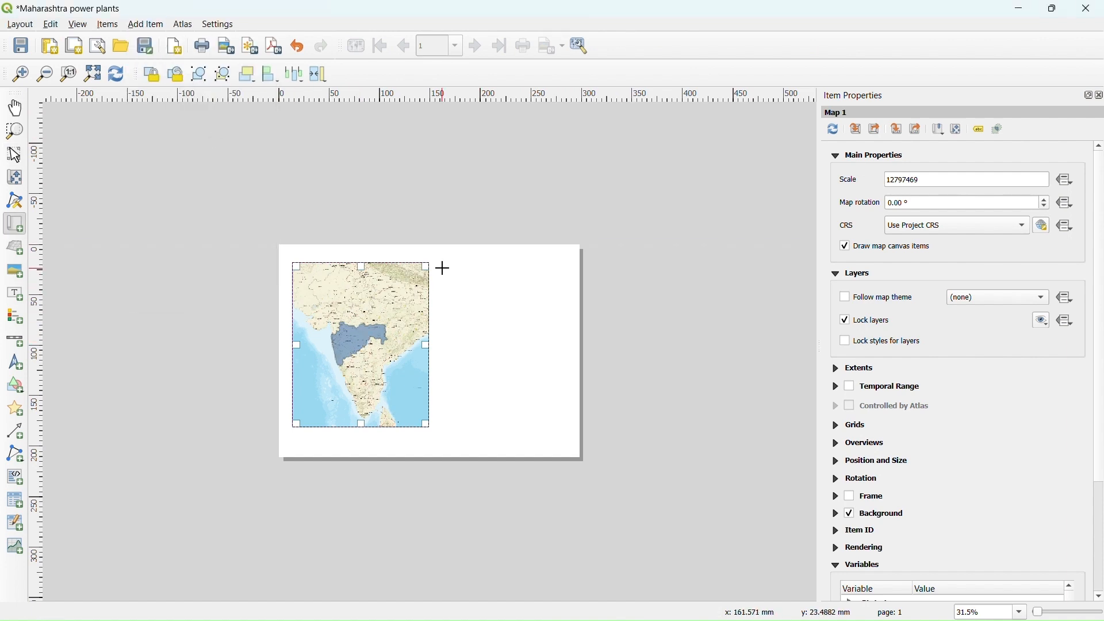
left_click_drag(440, 263, 564, 426)
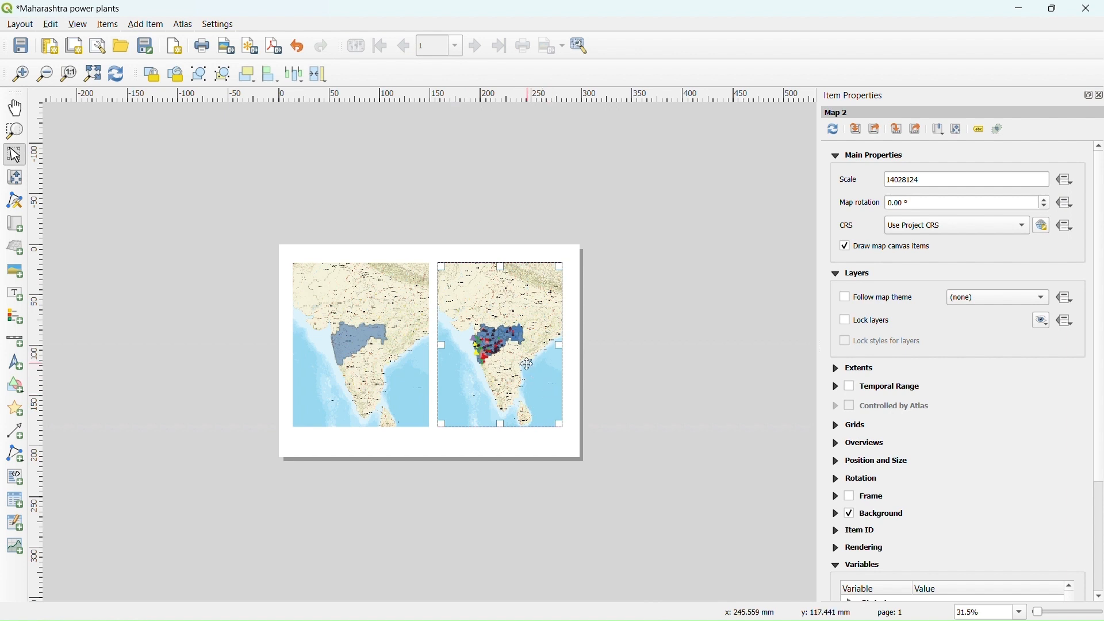
left_click_drag(501, 423, 500, 379)
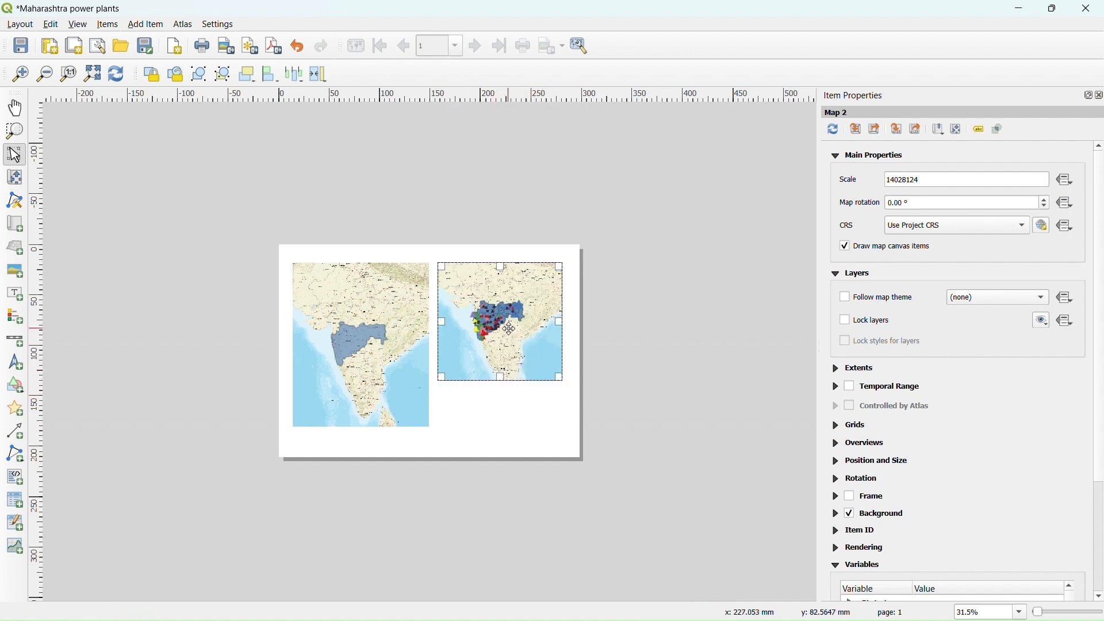
left_click_drag(509, 332, 509, 330)
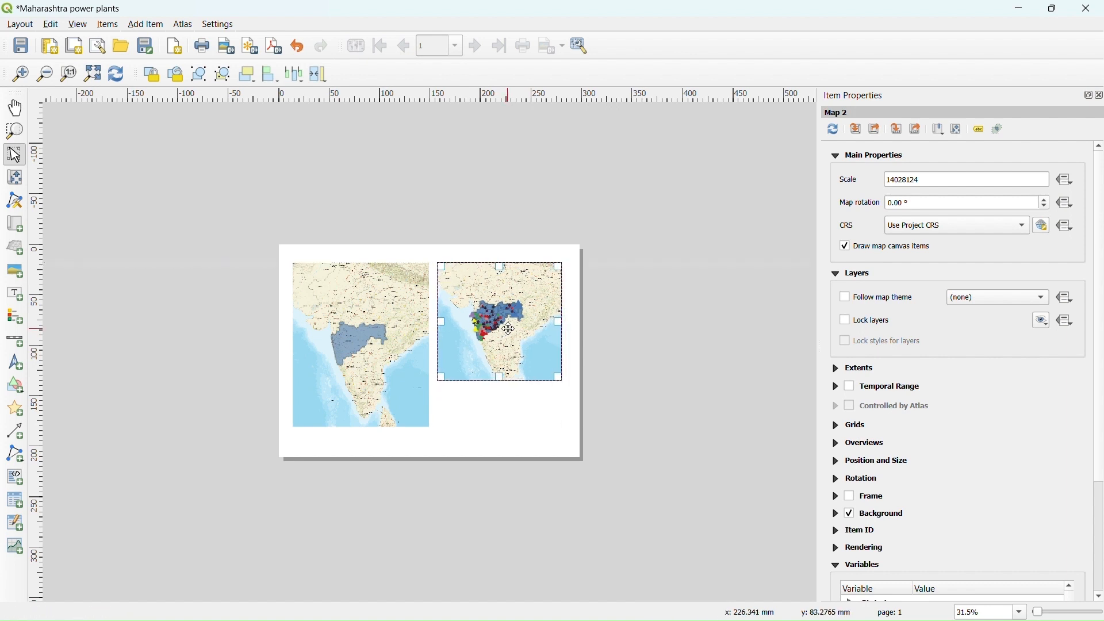
key("ctrl+z")
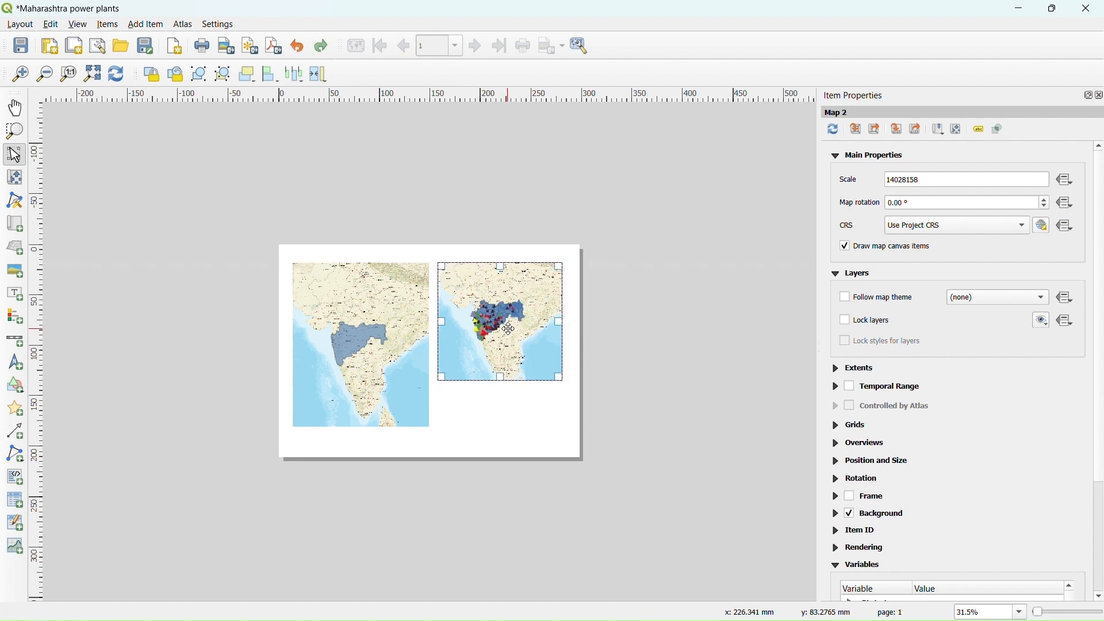
key("ctrl+z")
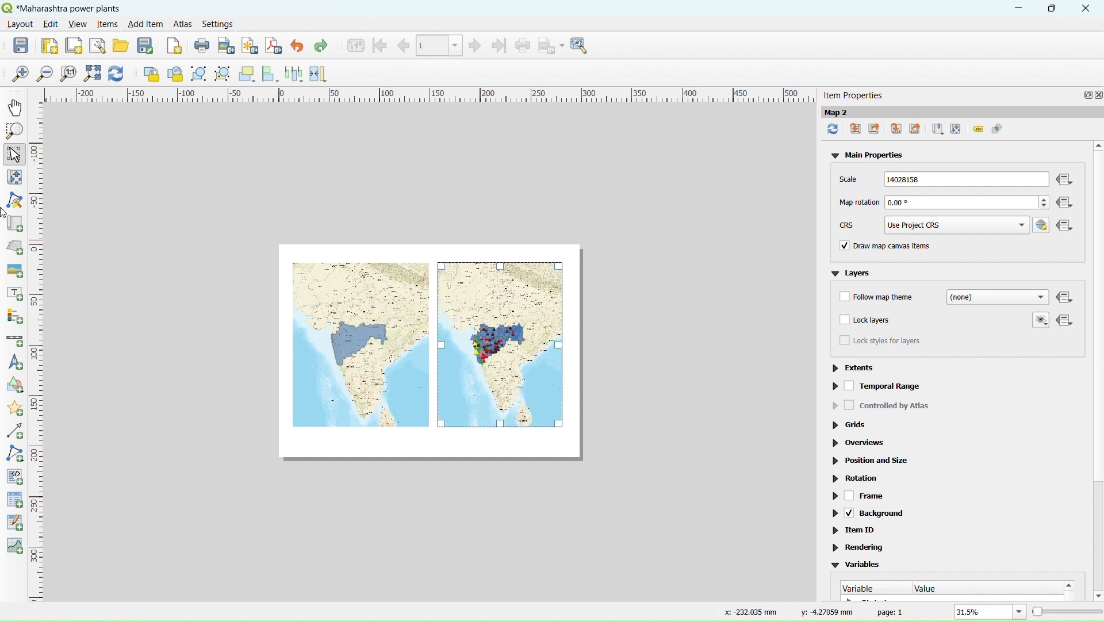
Shift and enlarge the content of the second map within its frame, using Move Item Content, to focus on Maharashtra
left_click(18, 180)
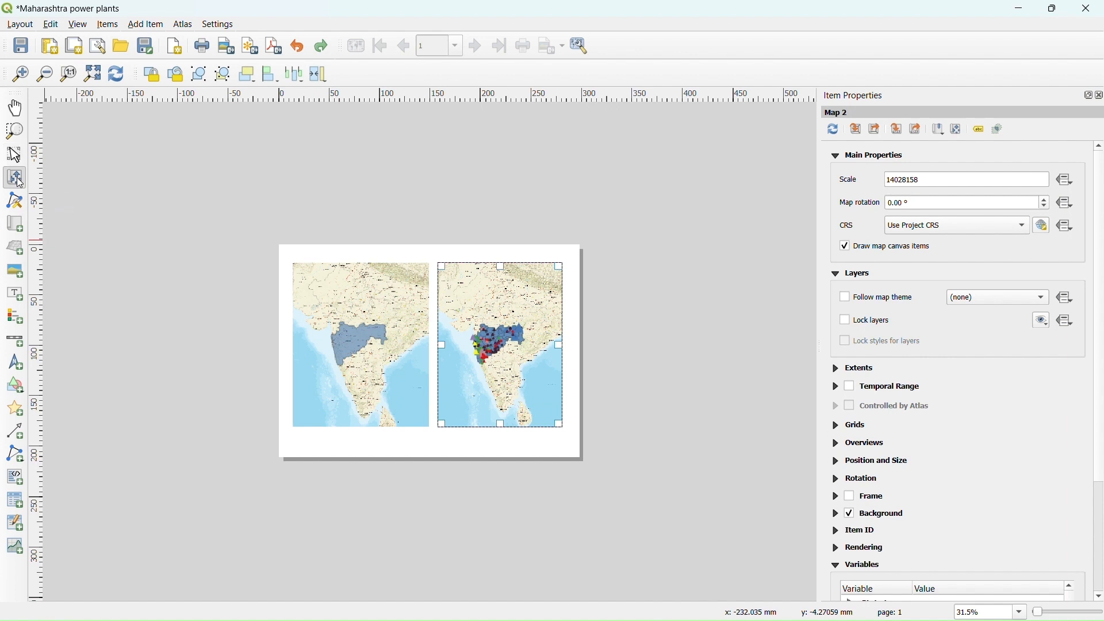
scroll(516, 355, "up", 2)
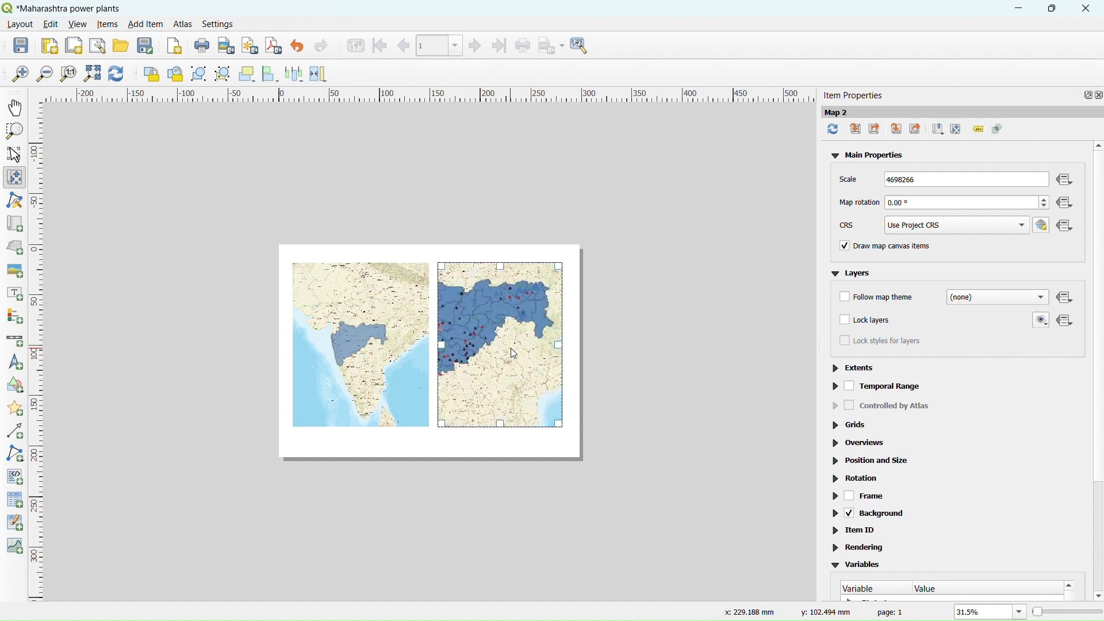
left_click_drag(502, 344, 517, 343)
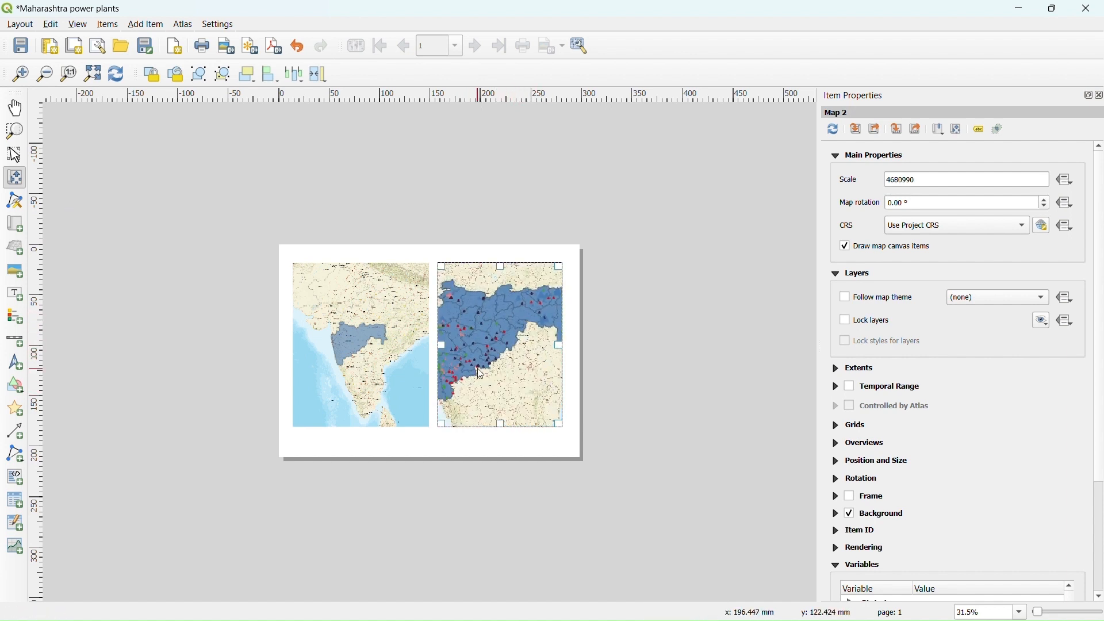
scroll(511, 348, "up", 4)
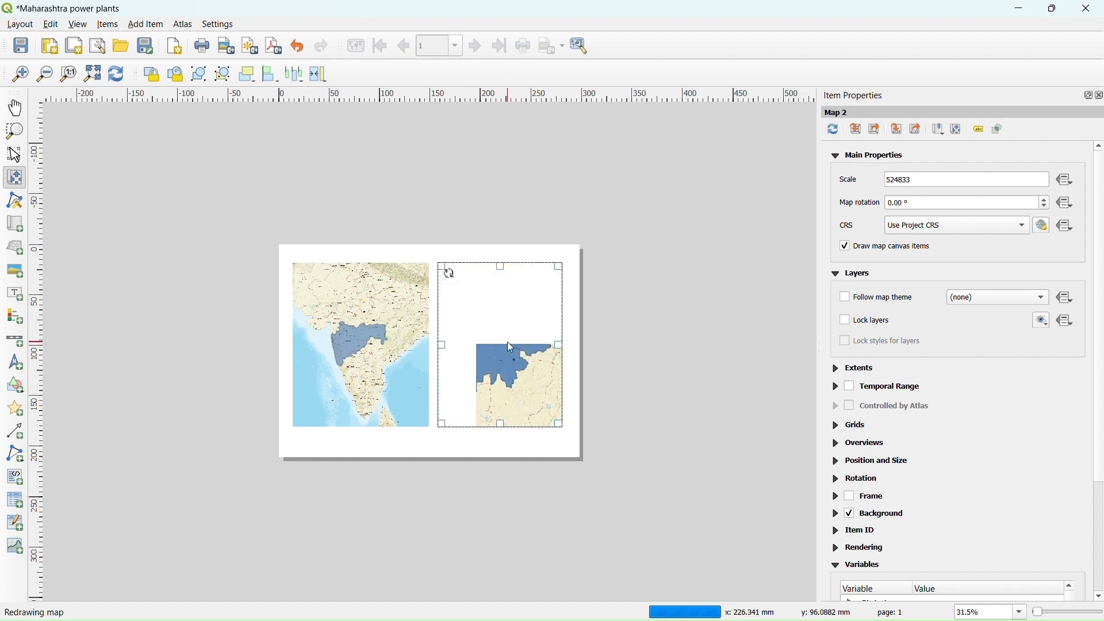
Examine the X and Y extent values of the second map
left_click(836, 368)
left_click_drag(899, 392, 838, 421)
left_click_drag(898, 438, 849, 464)
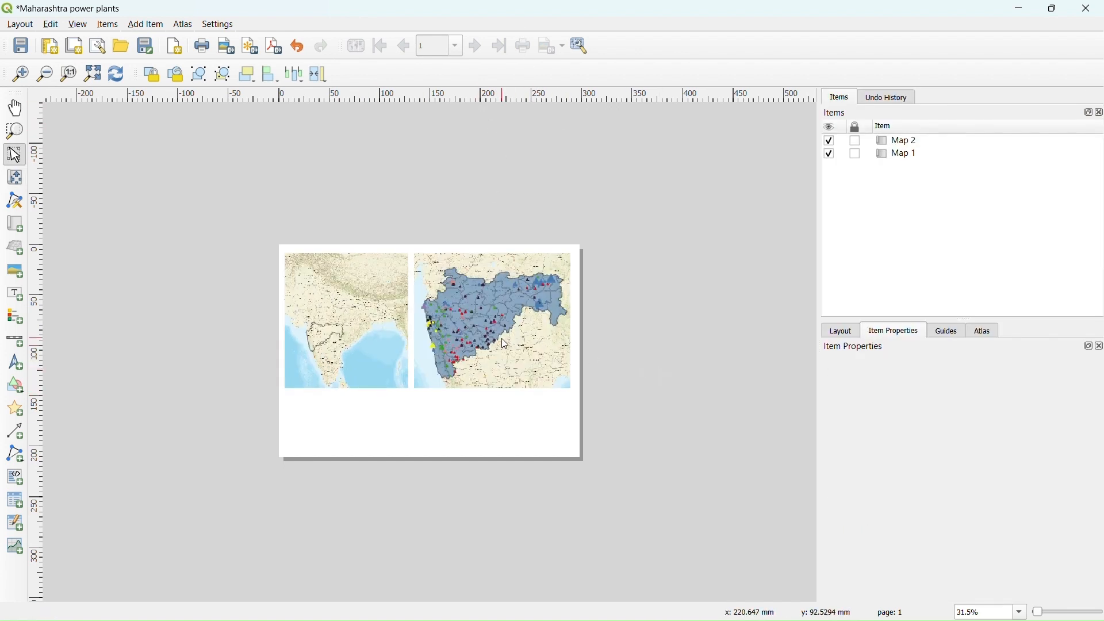
Add a legend linked to the detail map (Map 1), starting over that map's lower-right area
left_click(353, 303)
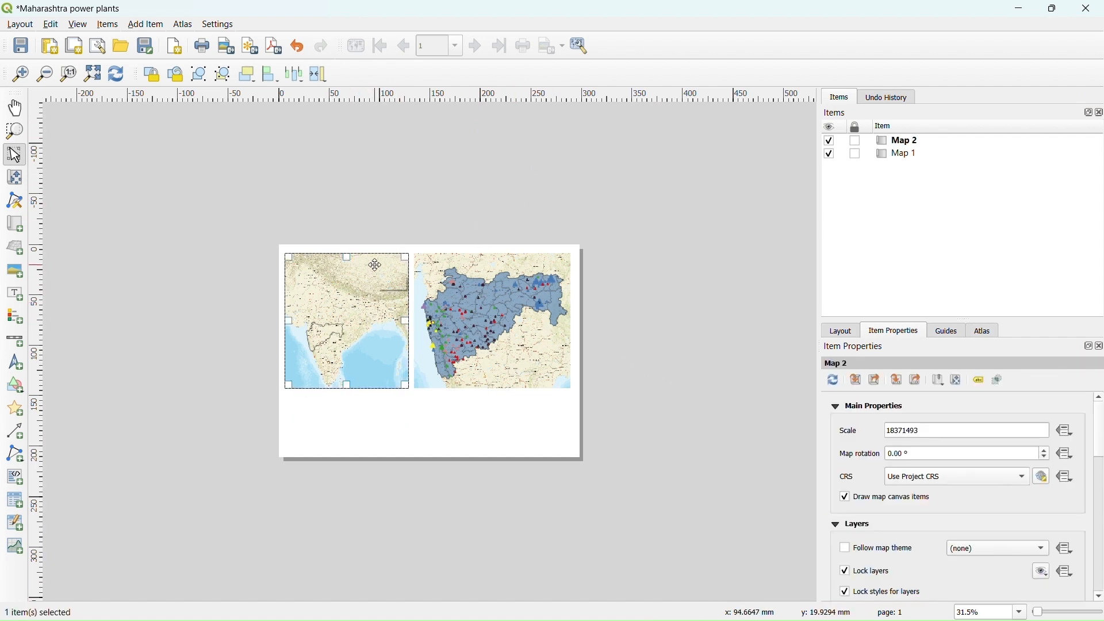
scroll(375, 265, "up", 2)
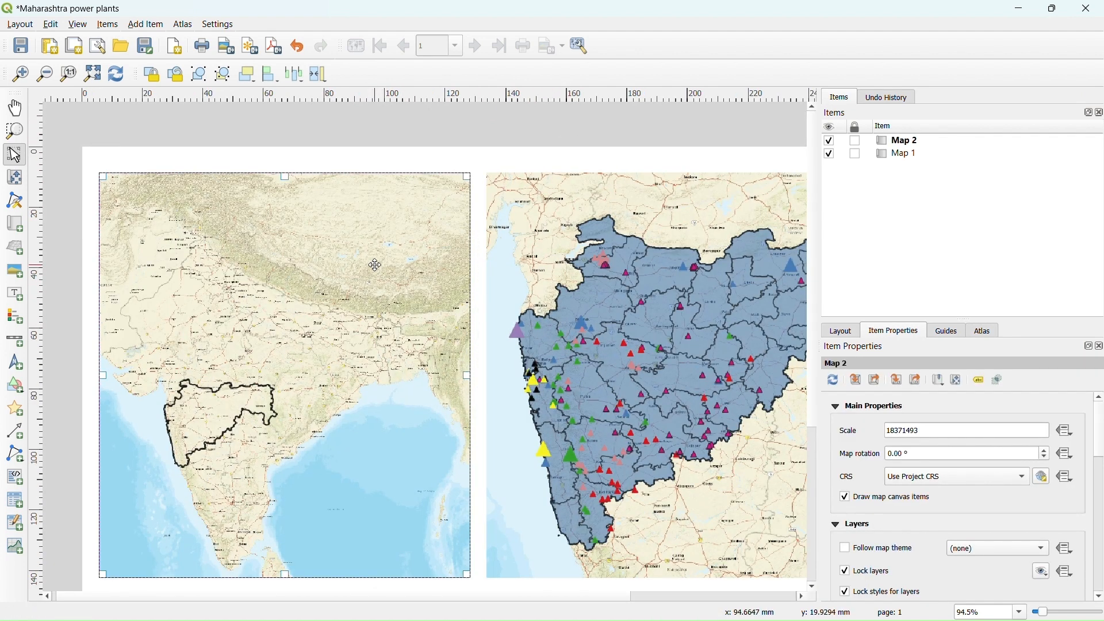
scroll(375, 265, "down", 2)
left_click(543, 346)
left_click(146, 25)
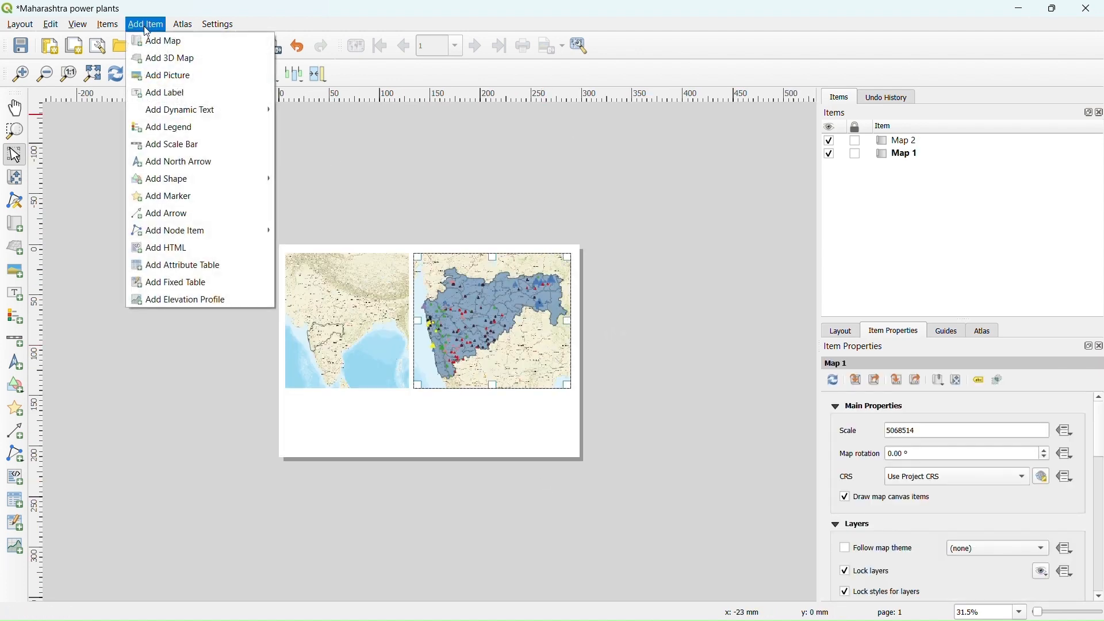
left_click(179, 129)
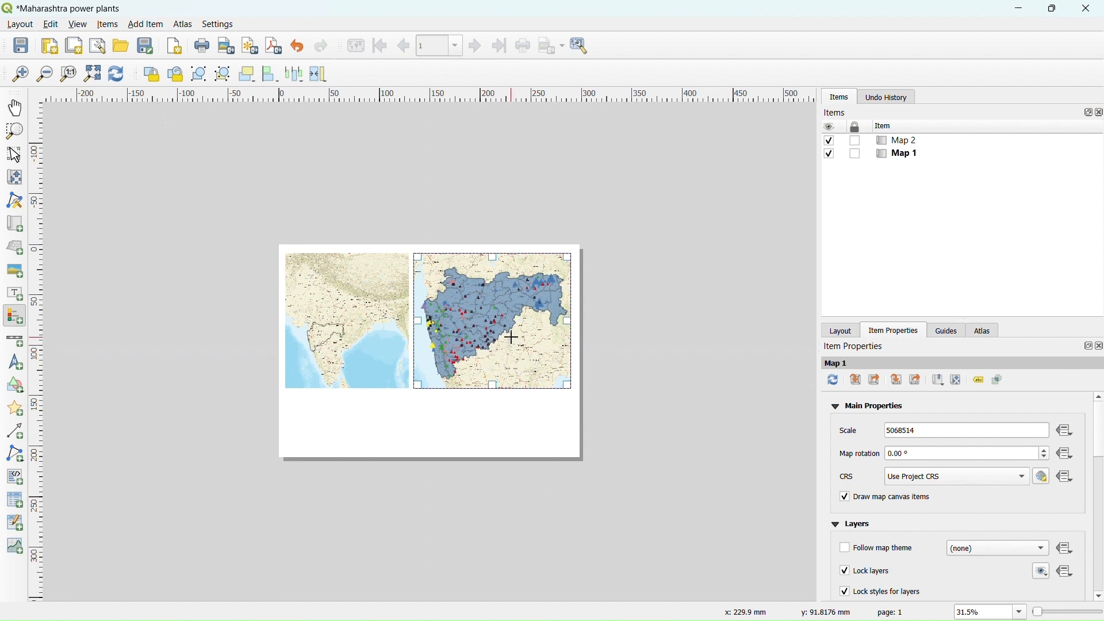
left_click_drag(512, 337, 595, 362)
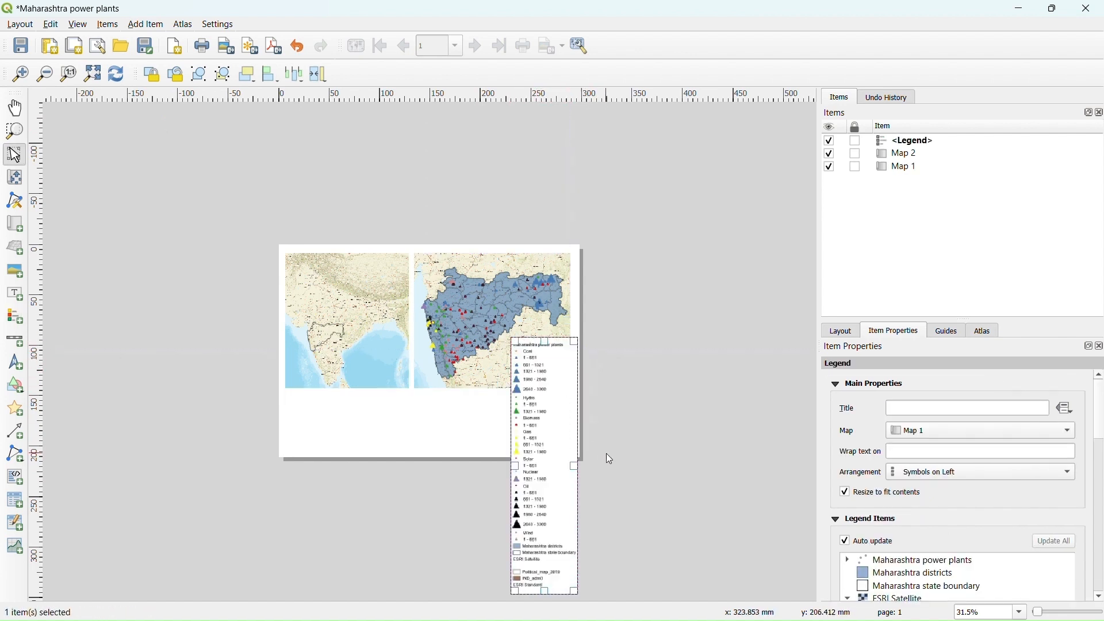
scroll(498, 377, "up", 2)
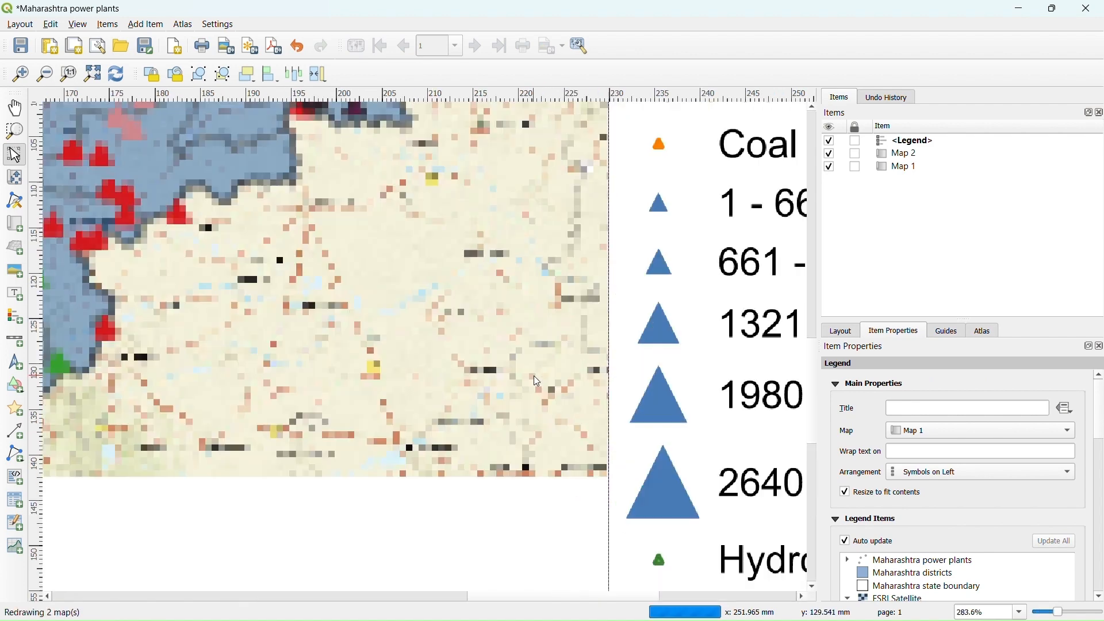
scroll(407, 378, "down", 1)
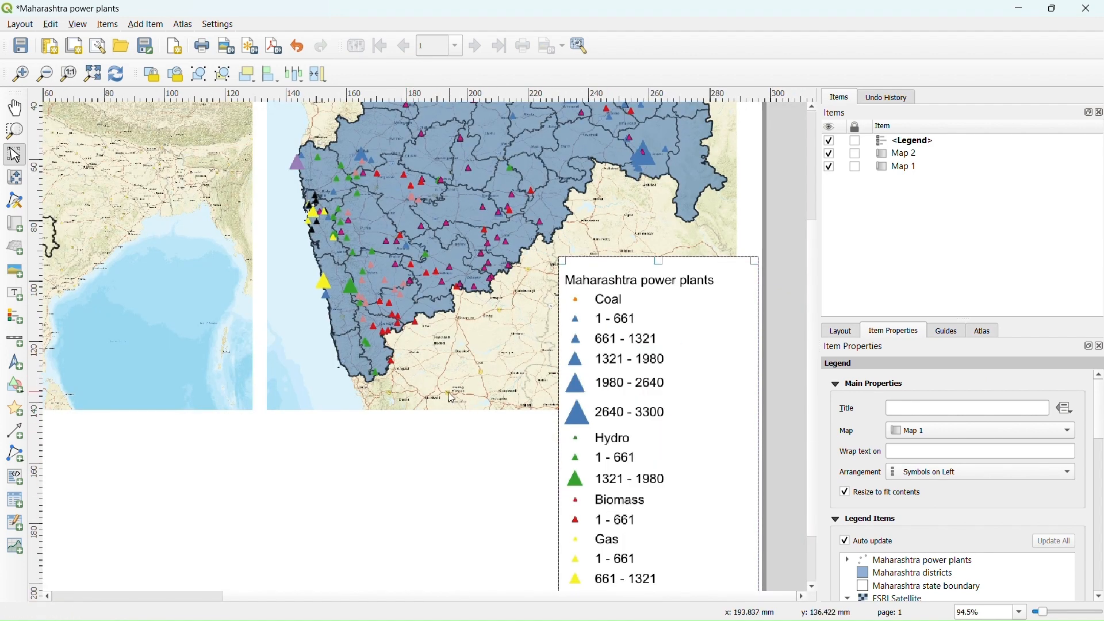
scroll(487, 379, "down", 1)
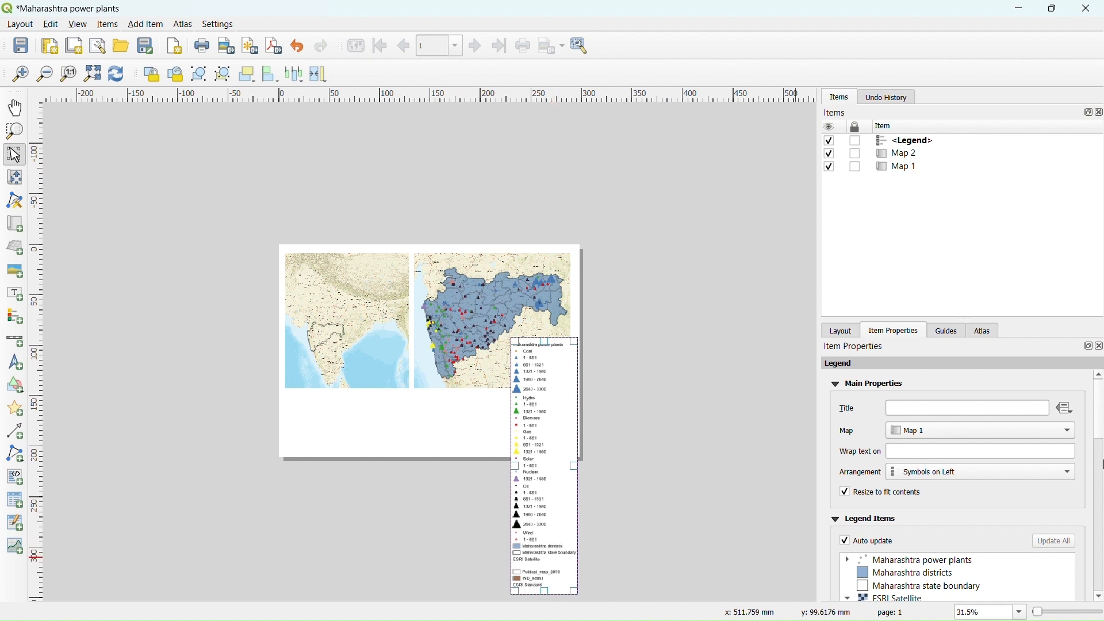
Turn off auto update for the legend items
scroll(1101, 428, "down", 3)
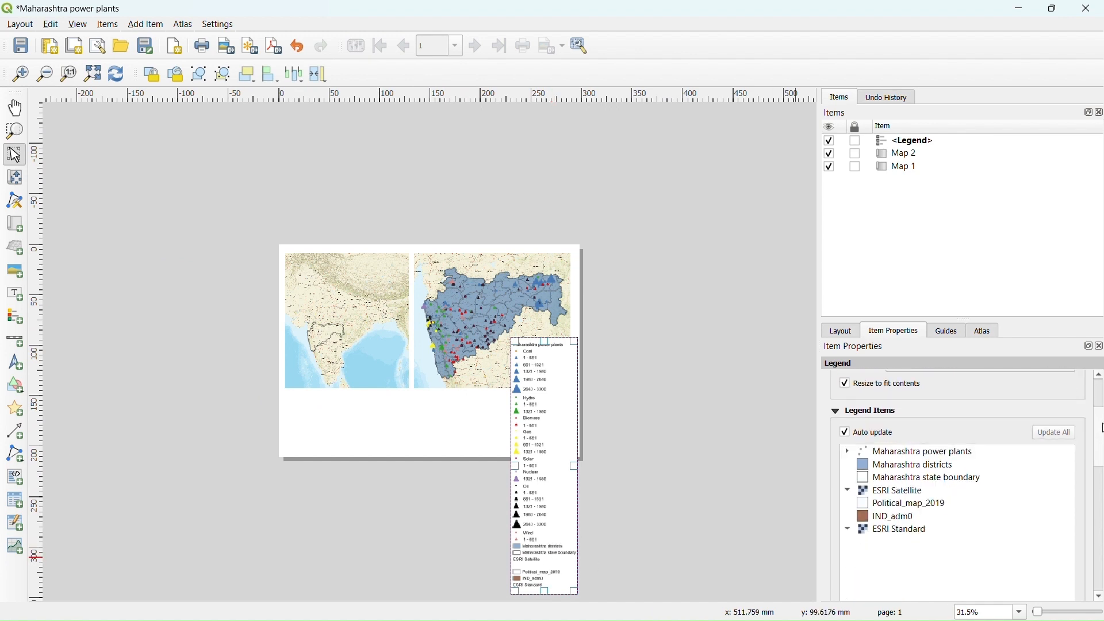
left_click(946, 467)
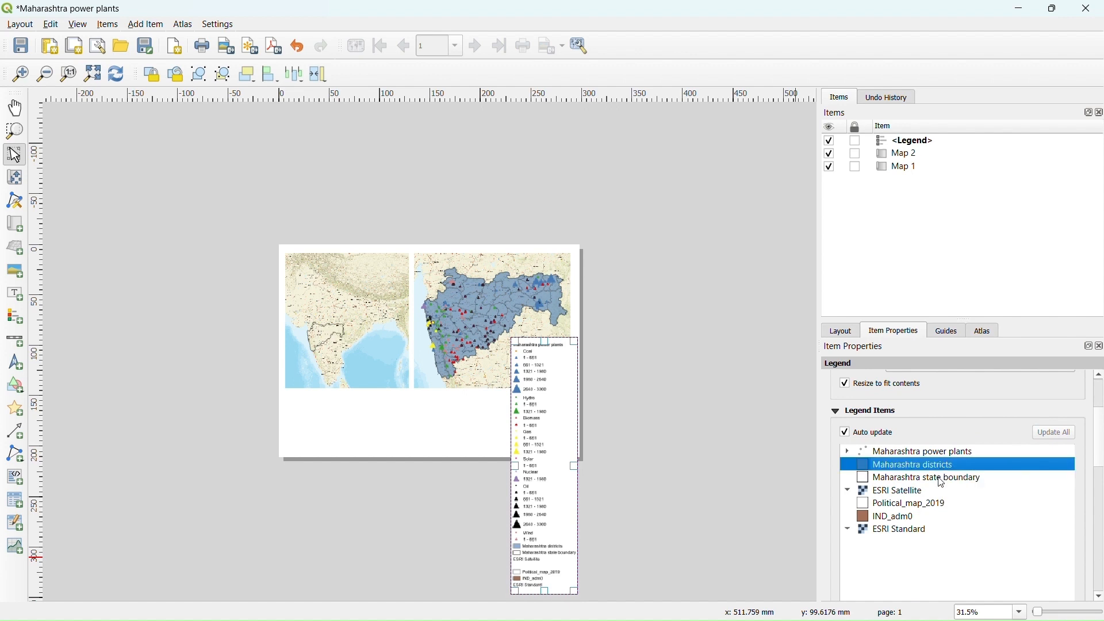
left_click(946, 480)
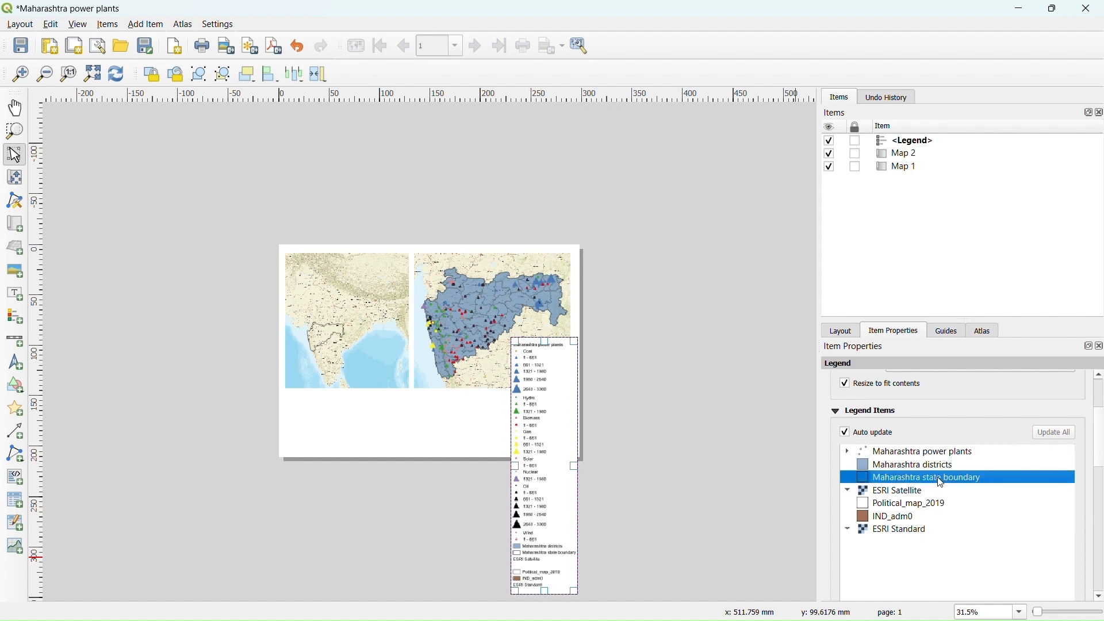
left_click(910, 493)
scroll(1036, 420, "down", 3)
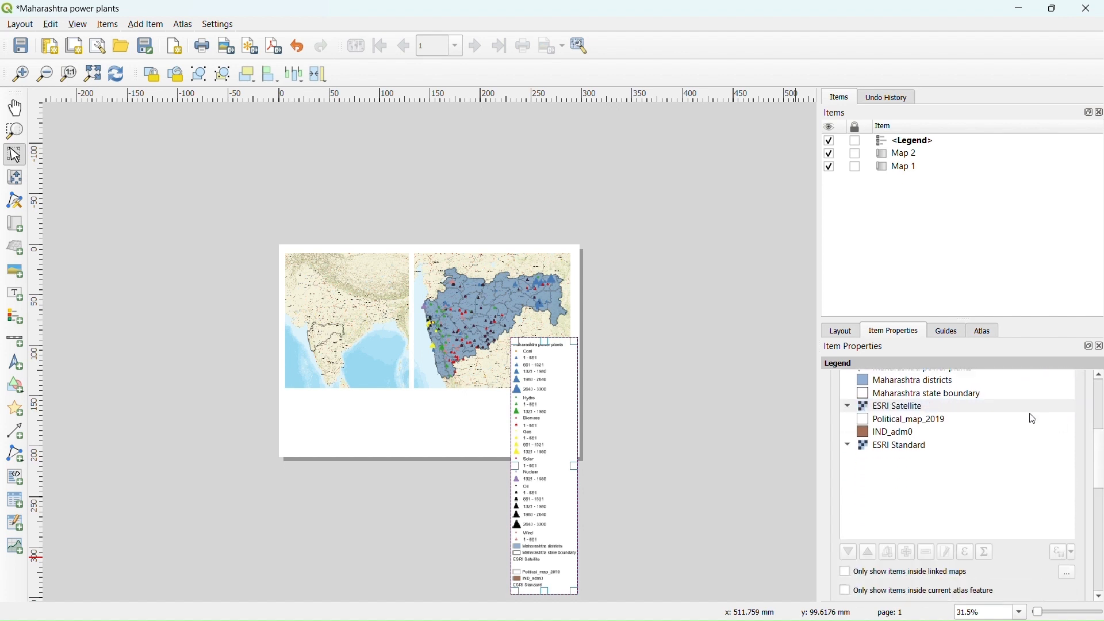
scroll(941, 432, "up", 2)
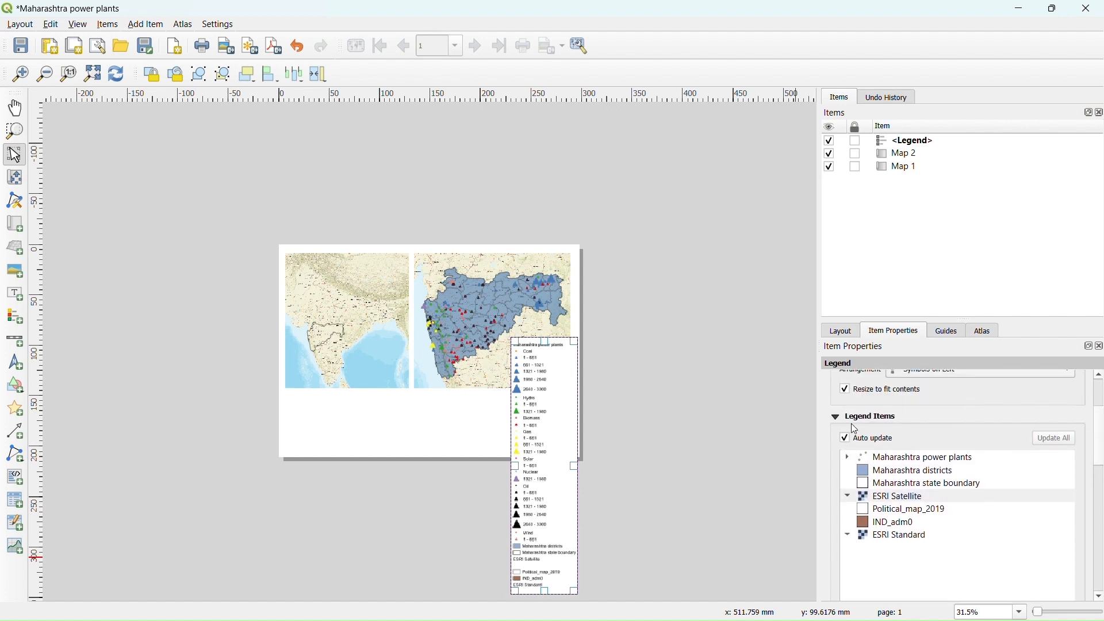
left_click(845, 438)
Remove the ESRI Satellite, Political_map_2019, IND_adm0 and ESRI Standard entries from the legend
left_click_drag(1100, 431, 1099, 471)
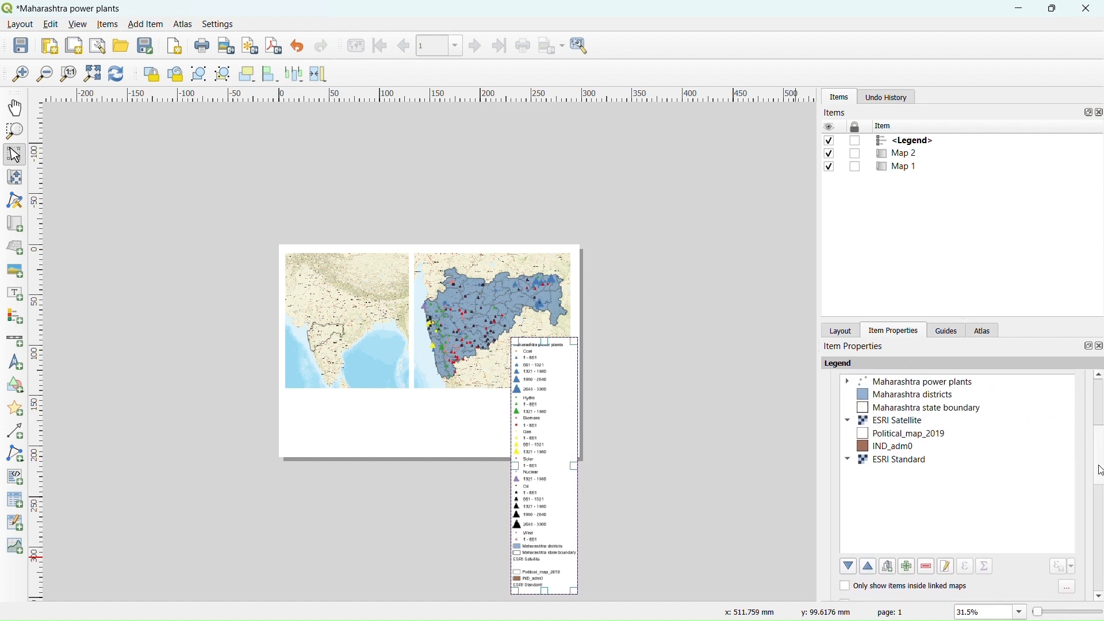
left_click(909, 426)
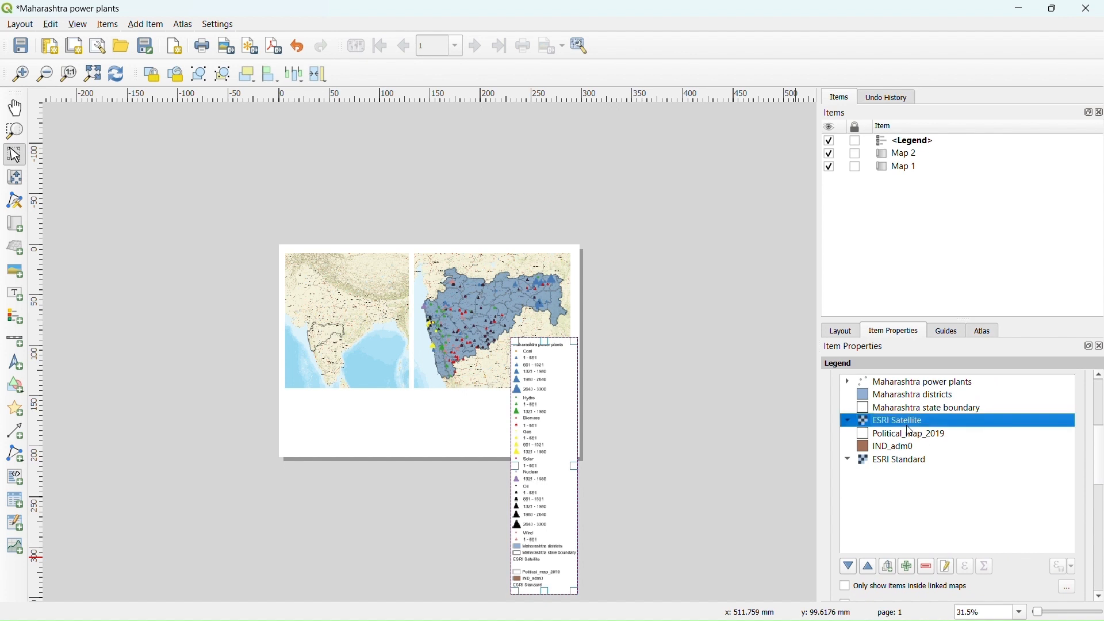
left_click(928, 568)
left_click(928, 568)
left_click(928, 568)
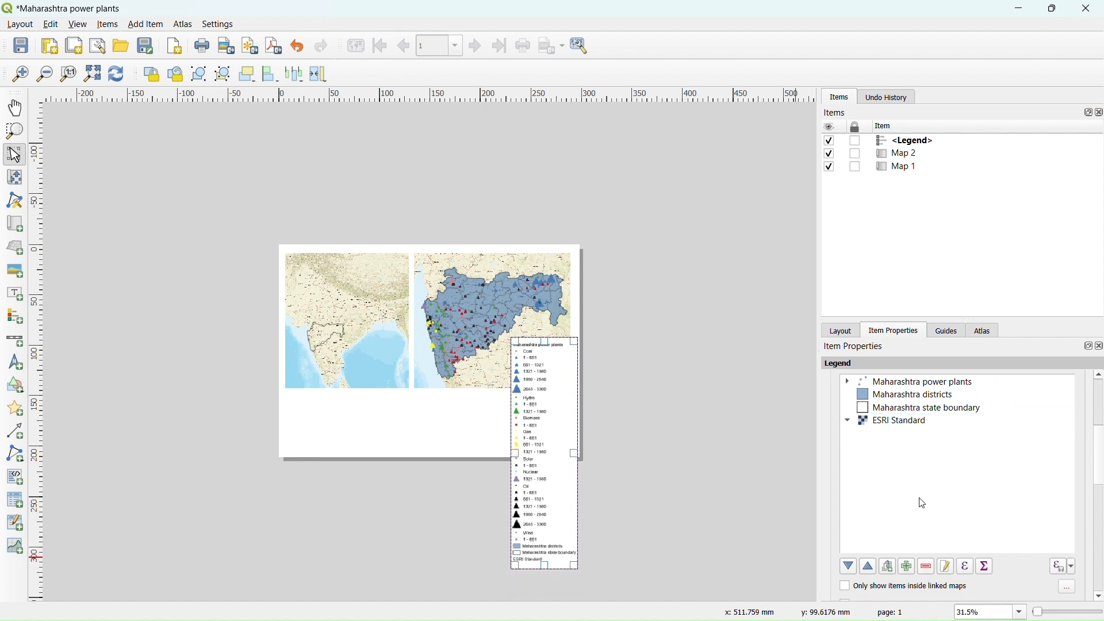
left_click(928, 568)
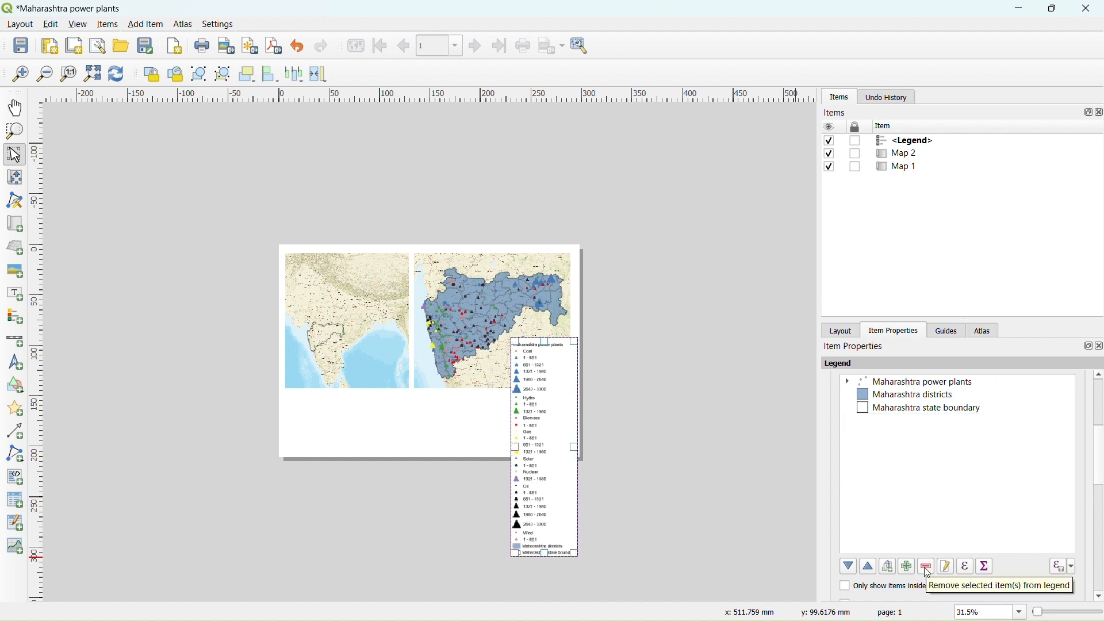
Expand the Maharashtra power plants legend entry and start a new column before Hydro
left_click(849, 382)
double_click(906, 513)
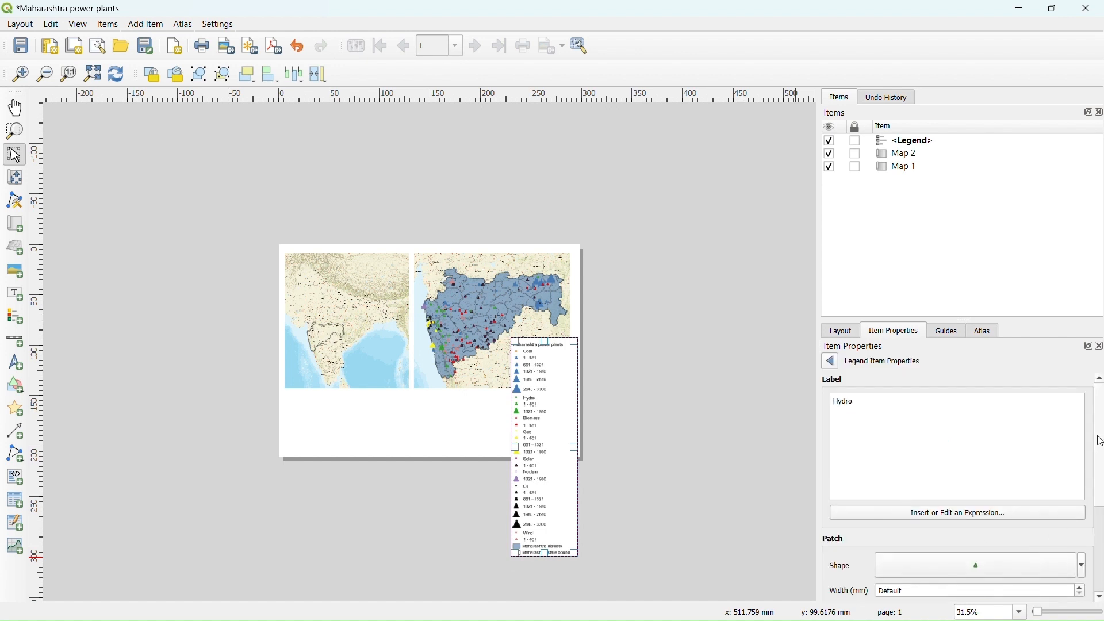
left_click_drag(1099, 441, 1099, 544)
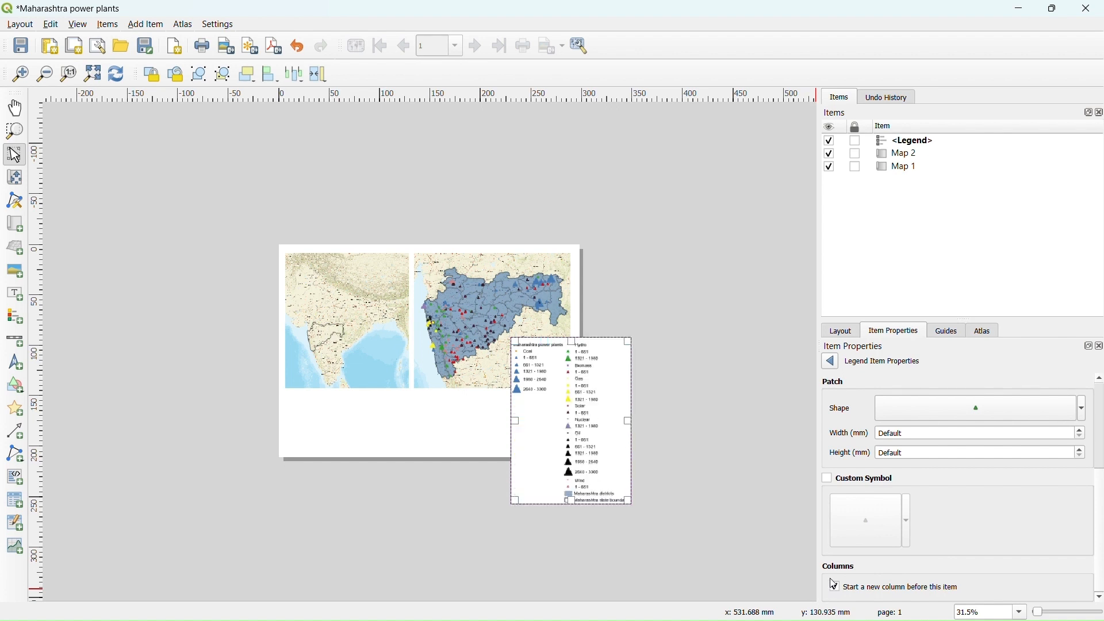
left_click(831, 362)
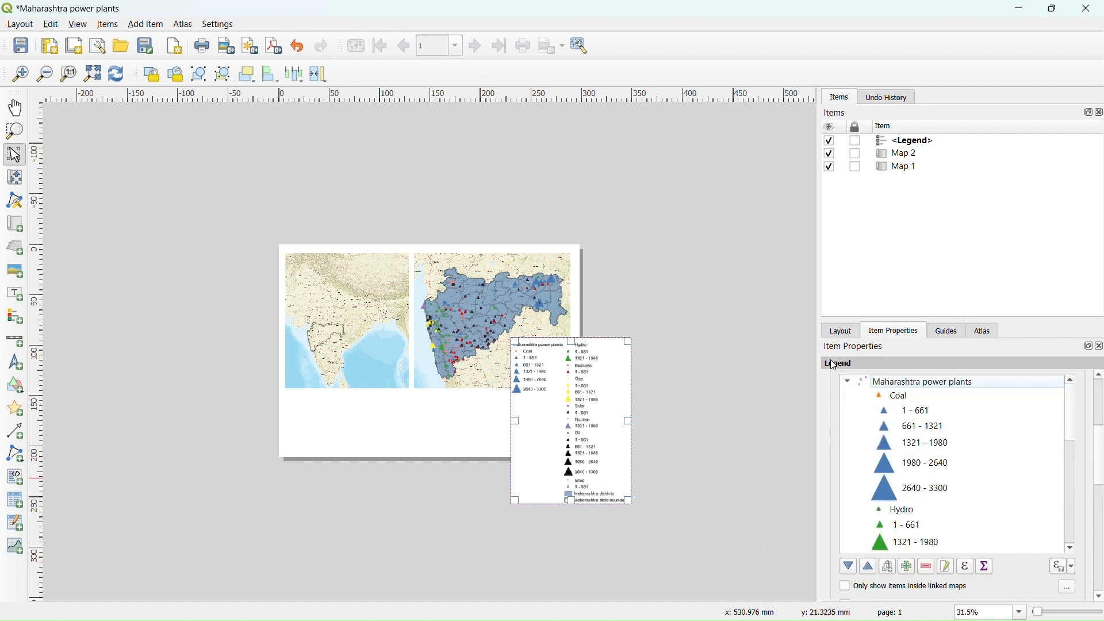
Start a new legend column before the 661 - 1321 class of the Gas group
scroll(1069, 437, "down", 3)
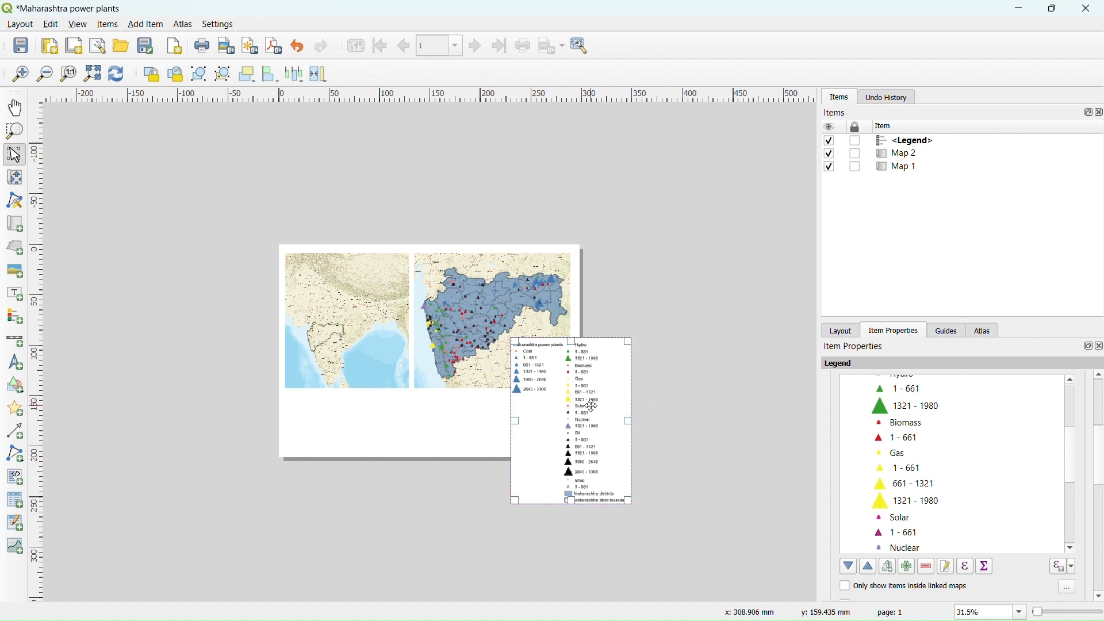
double_click(922, 486)
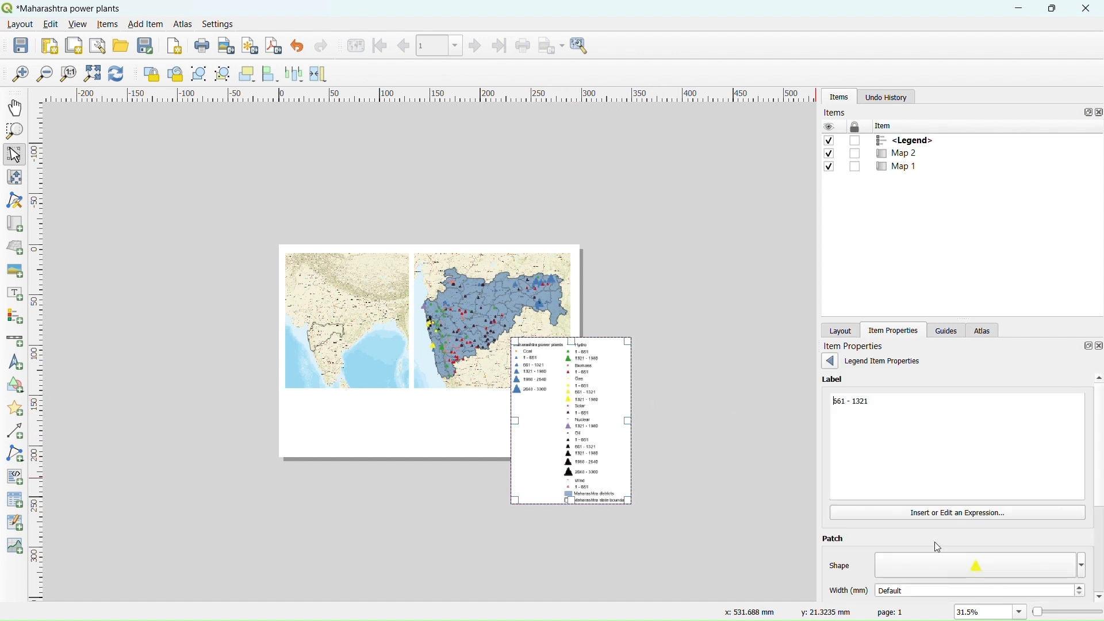
left_click_drag(1098, 426, 1102, 513)
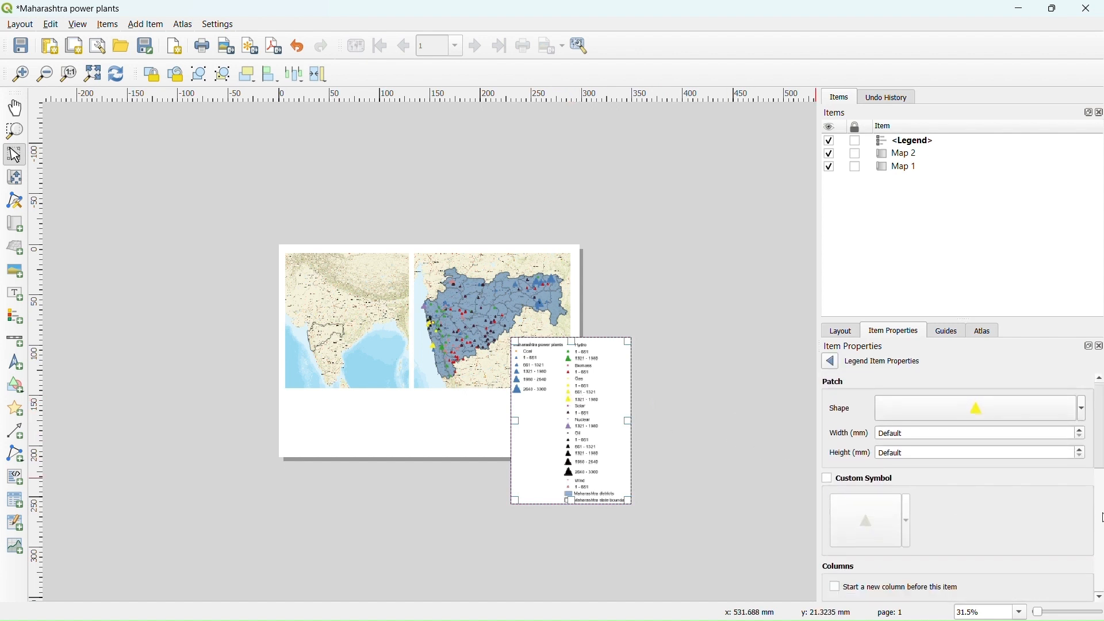
left_click(835, 588)
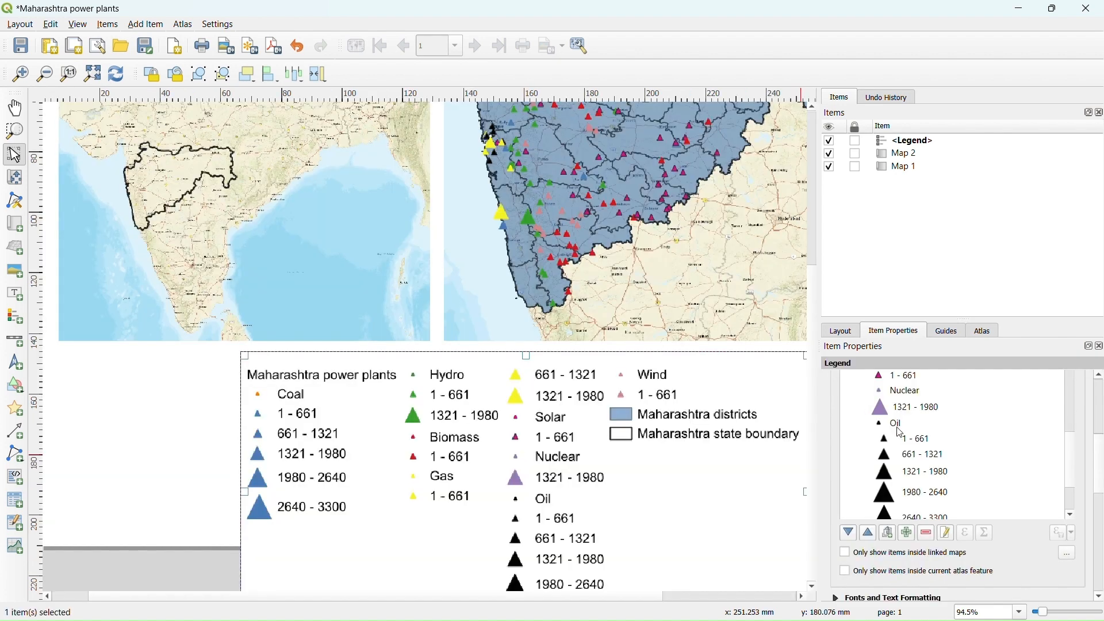
Start a new legend column before the Oil entry, then deselect the legend
double_click(897, 426)
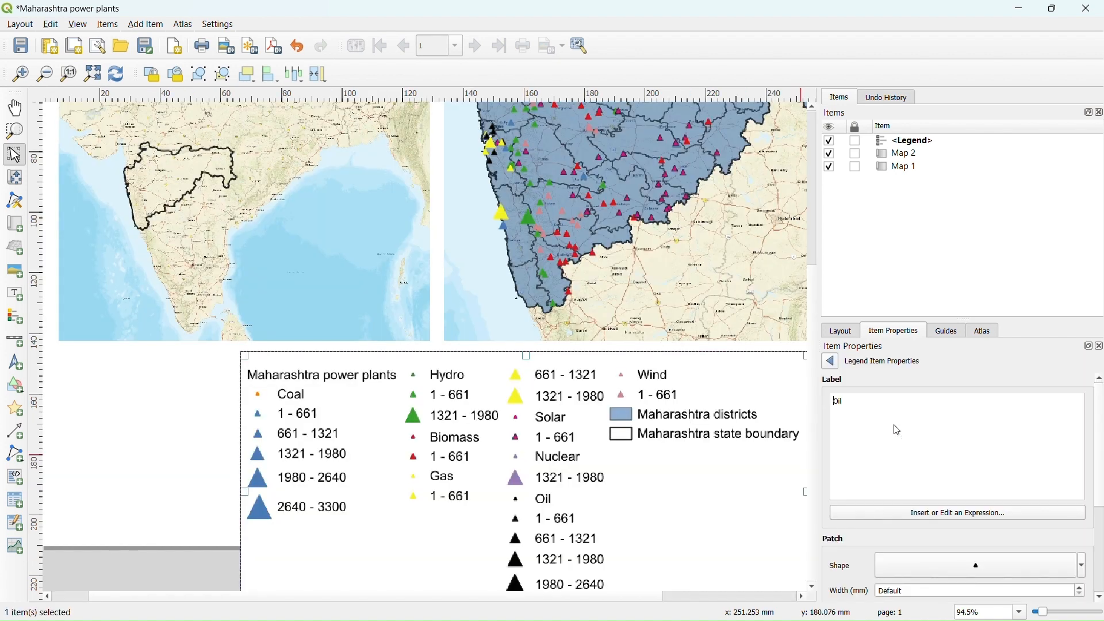
scroll(1101, 433, "down", 5)
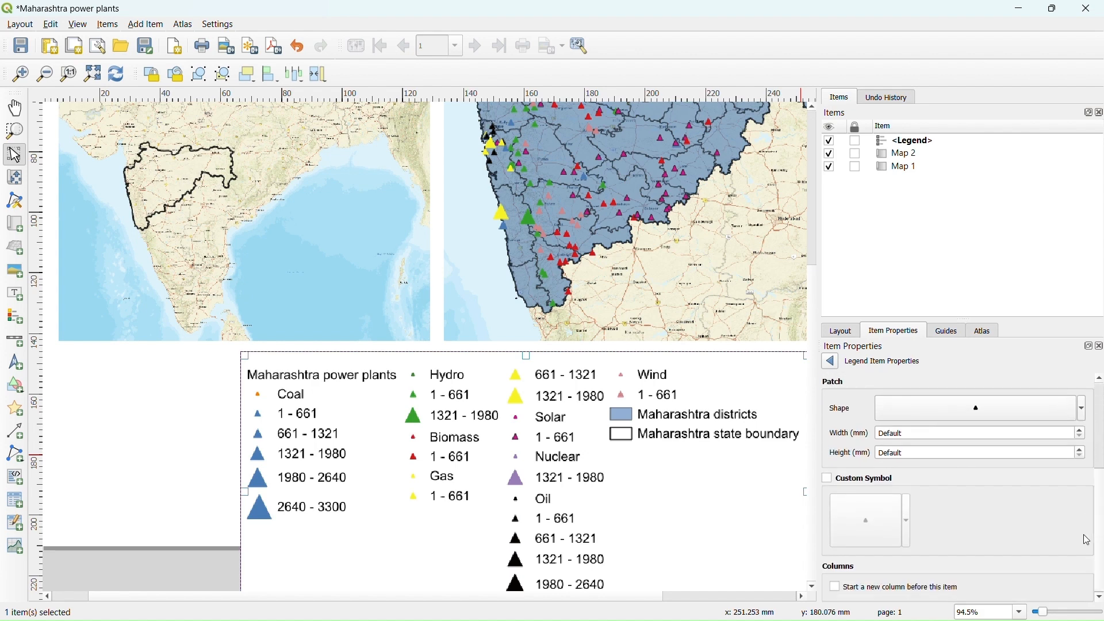
left_click(837, 588)
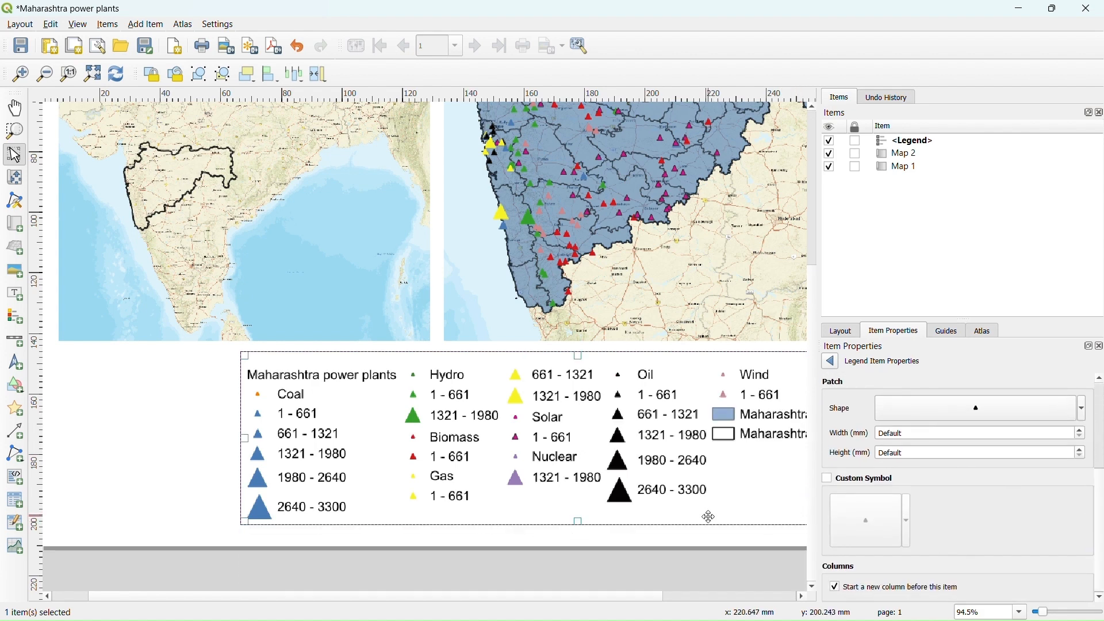
left_click(630, 538)
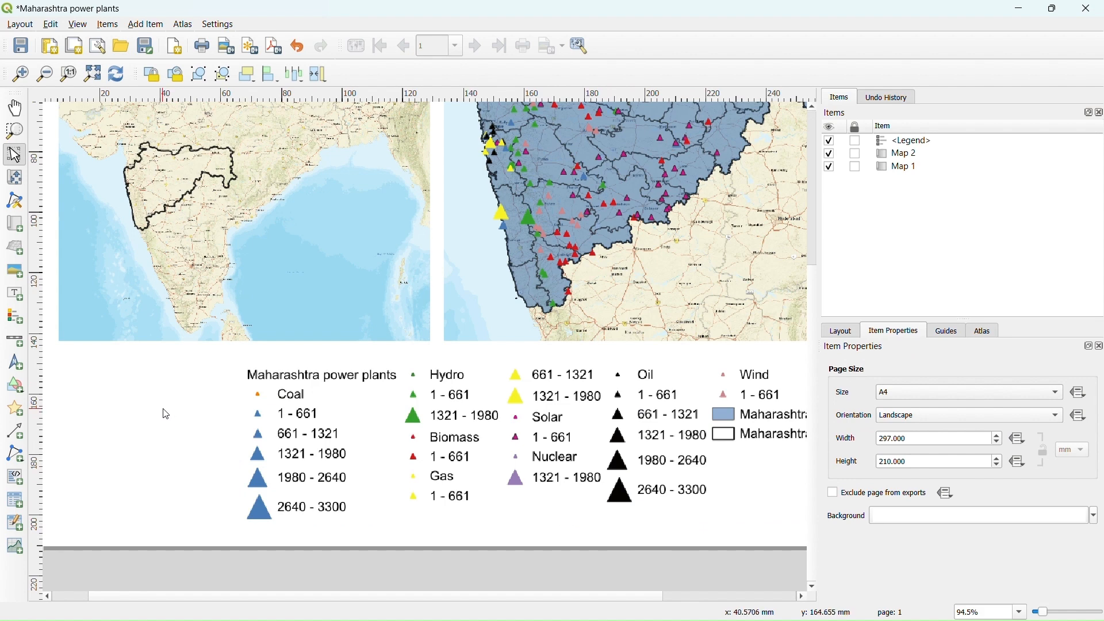
Reposition the legend in the blank strip below the maps, with its right edge aligned to the detail map's right edge
scroll(166, 414, "down", 2)
scroll(165, 413, "up", 2)
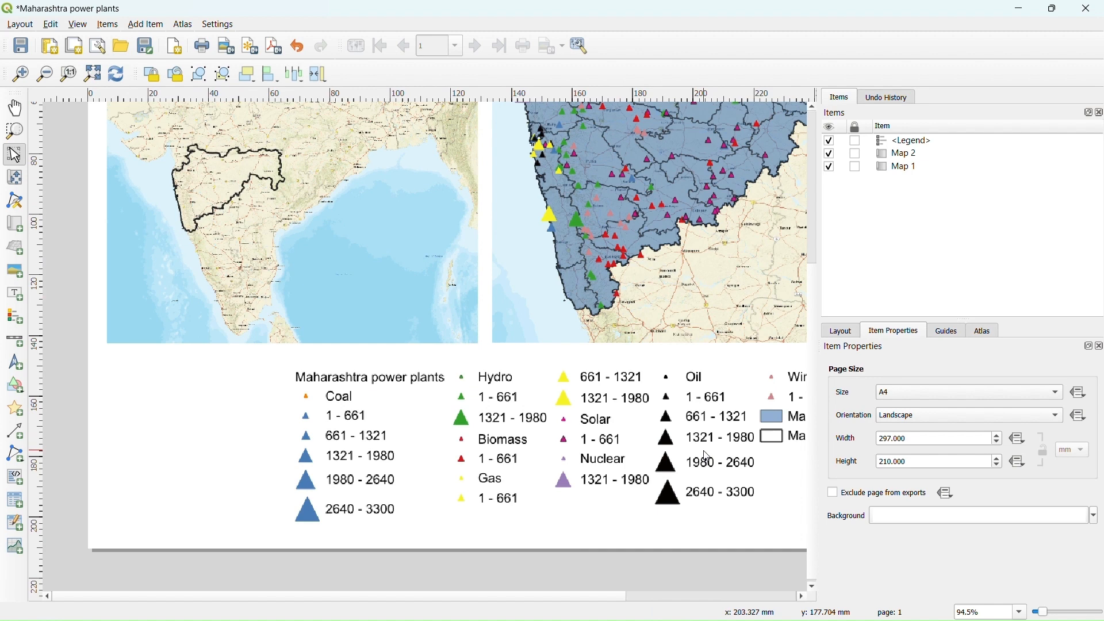
left_click(691, 428)
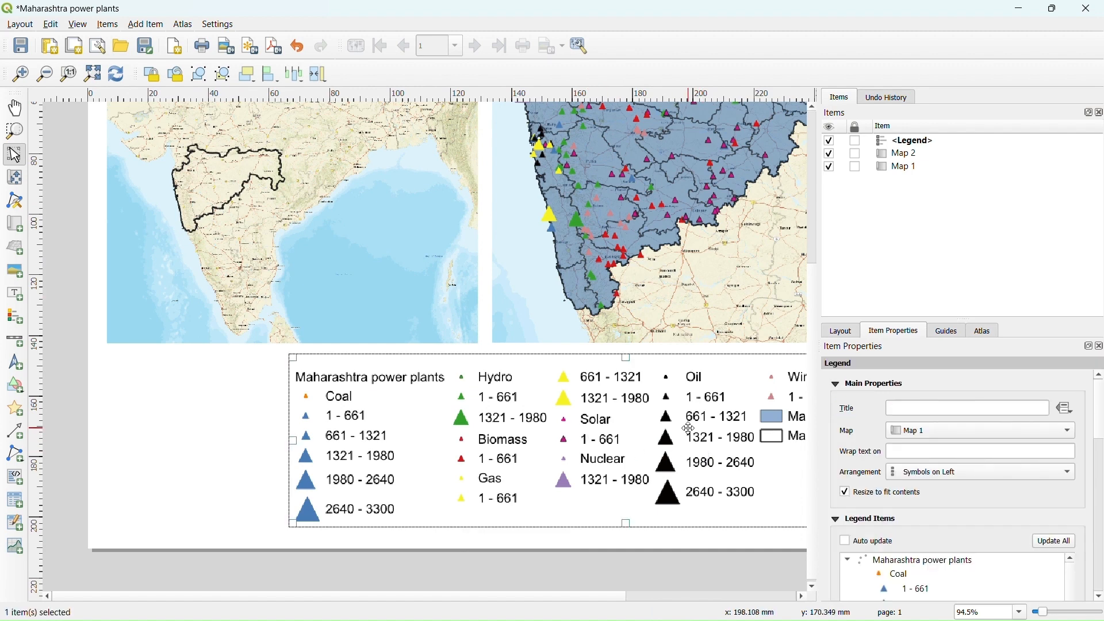
left_click_drag(691, 428, 648, 428)
scroll(281, 405, "down", 2)
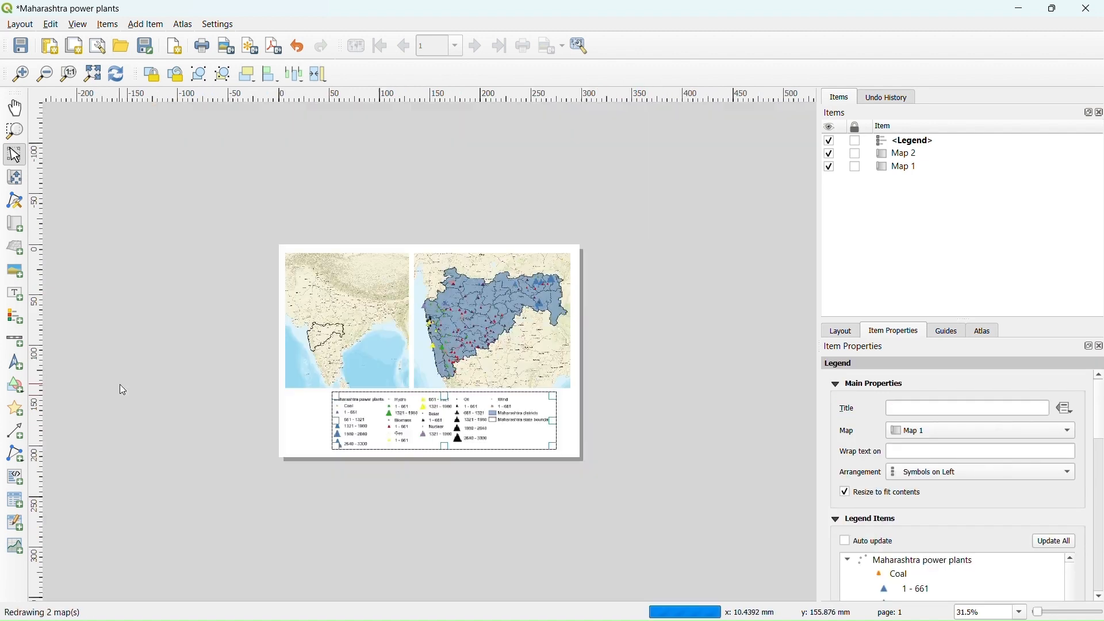
scroll(431, 425, "up", 2)
scroll(357, 421, "down", 2)
mouse_move(413, 424)
left_mouse_down()
mouse_move(435, 421)
mouse_move(424, 421)
left_mouse_up()
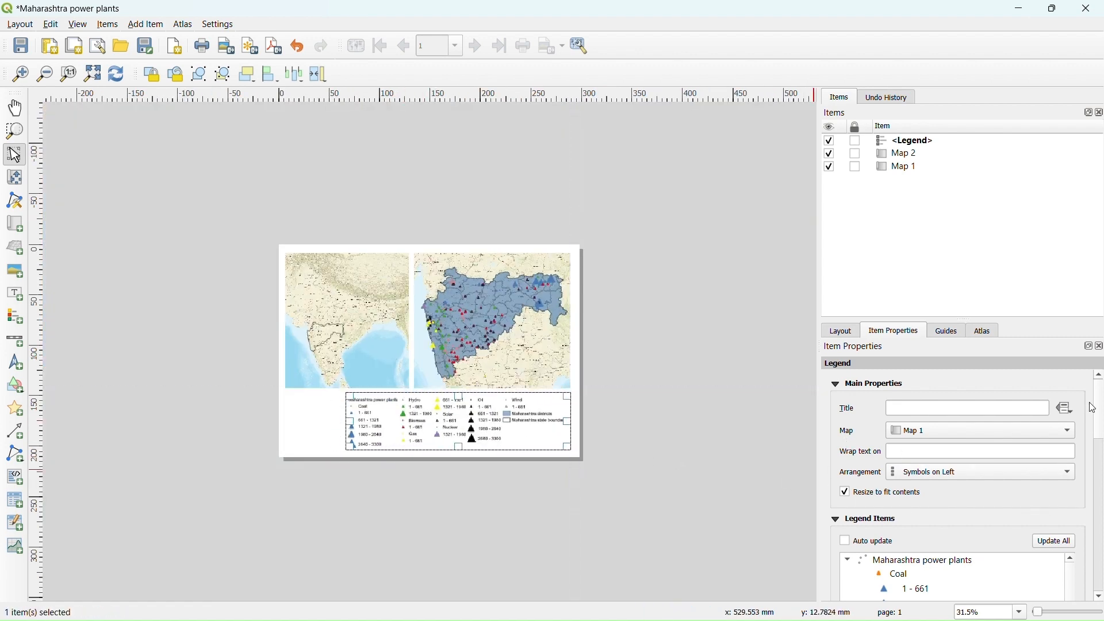
Set the font style of the legend's Maharashtra power plants heading to Bold
left_click_drag(1099, 408, 1091, 517)
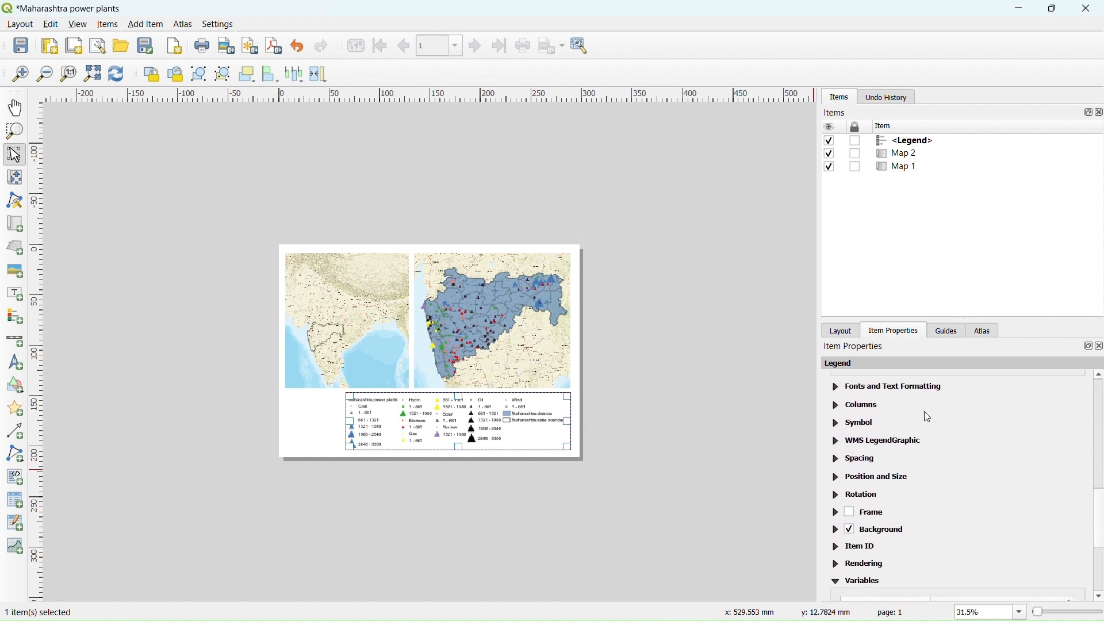
left_click(842, 388)
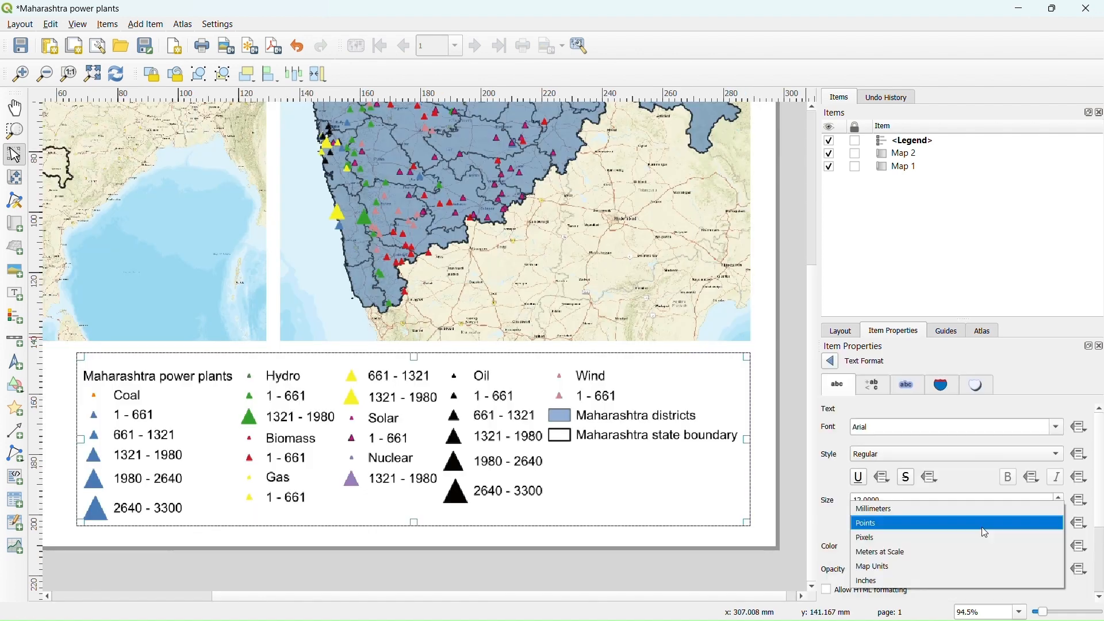
left_click(884, 452)
left_click(886, 469)
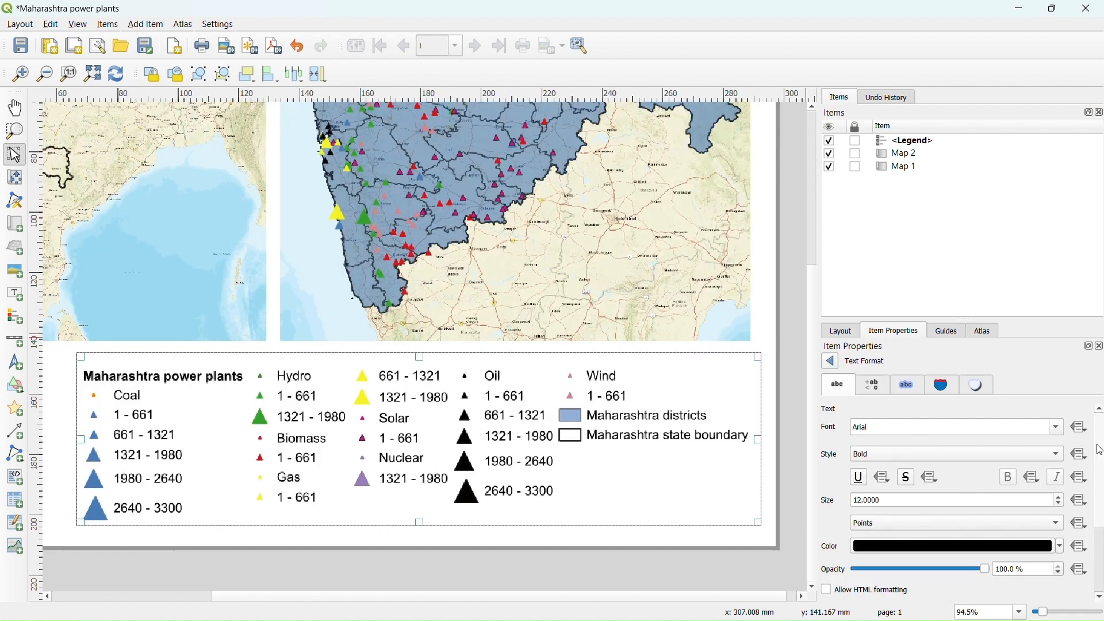
Set the font style of the legend's item labels to Bold
left_click_drag(1101, 451, 1101, 428)
left_click(830, 362)
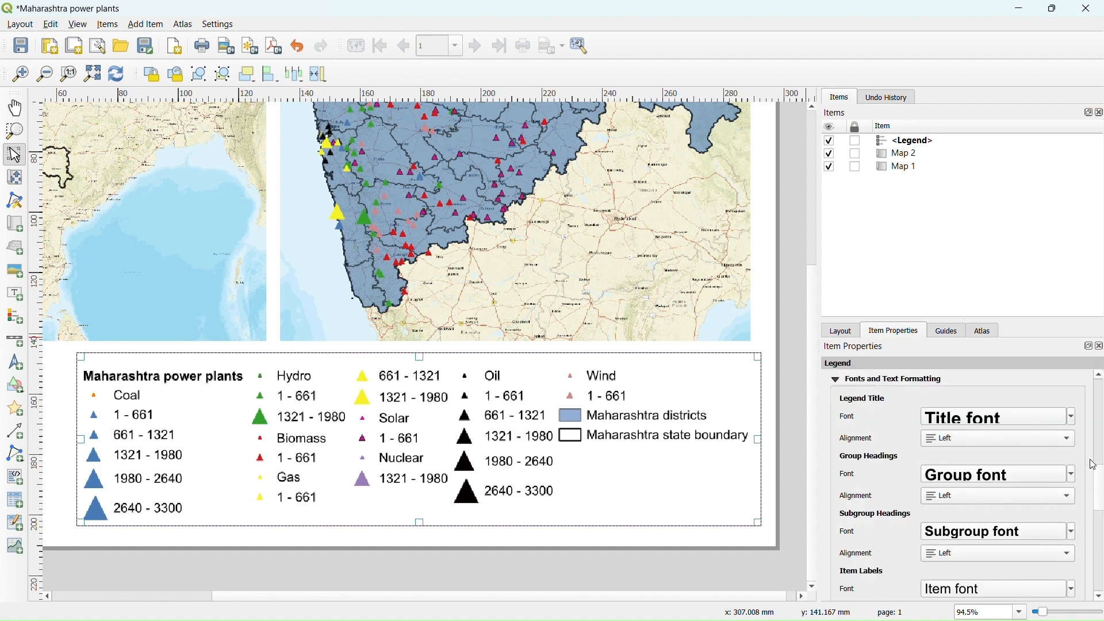
left_click_drag(1098, 470, 1098, 499)
left_click(1006, 450)
left_click(903, 453)
left_click(897, 469)
left_click(828, 362)
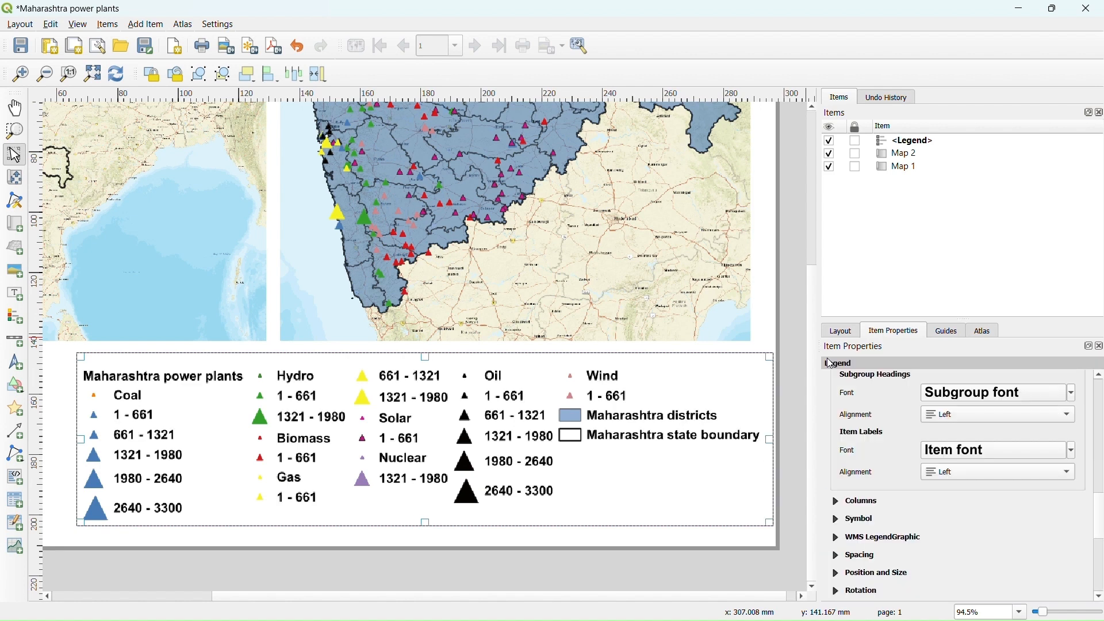
Set the legend's symbol height to 5 mm and minimum symbol size to 1 mm, keeping the symbol width at 7 mm
left_click(836, 518)
left_click(1070, 467)
left_click(1070, 467)
left_click(1070, 472)
left_click(1070, 472)
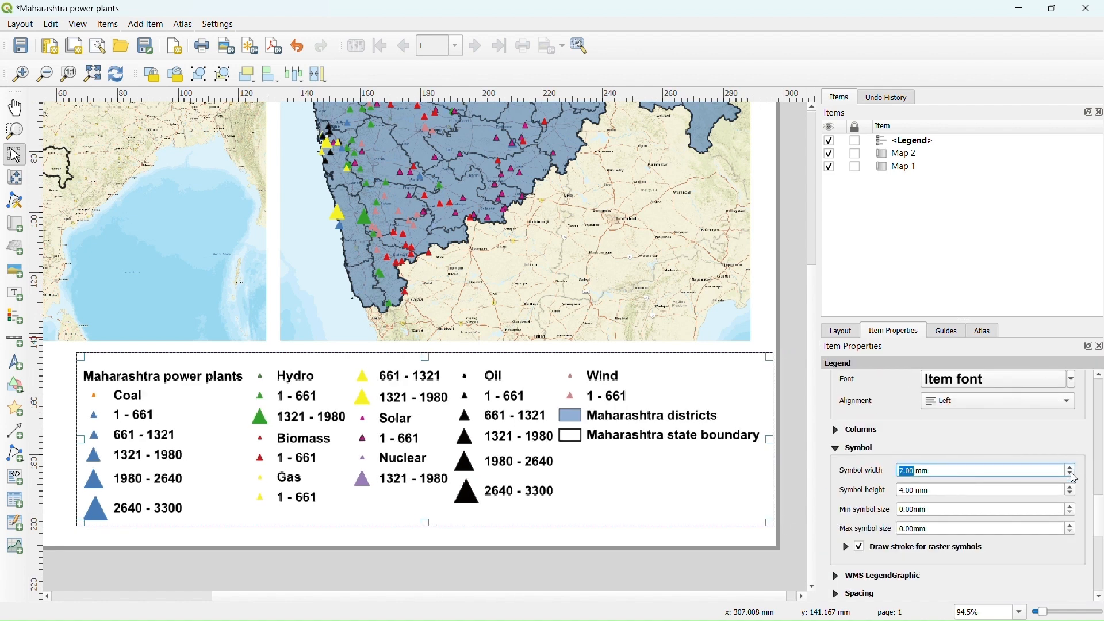
left_click(1071, 488)
left_click(1072, 508)
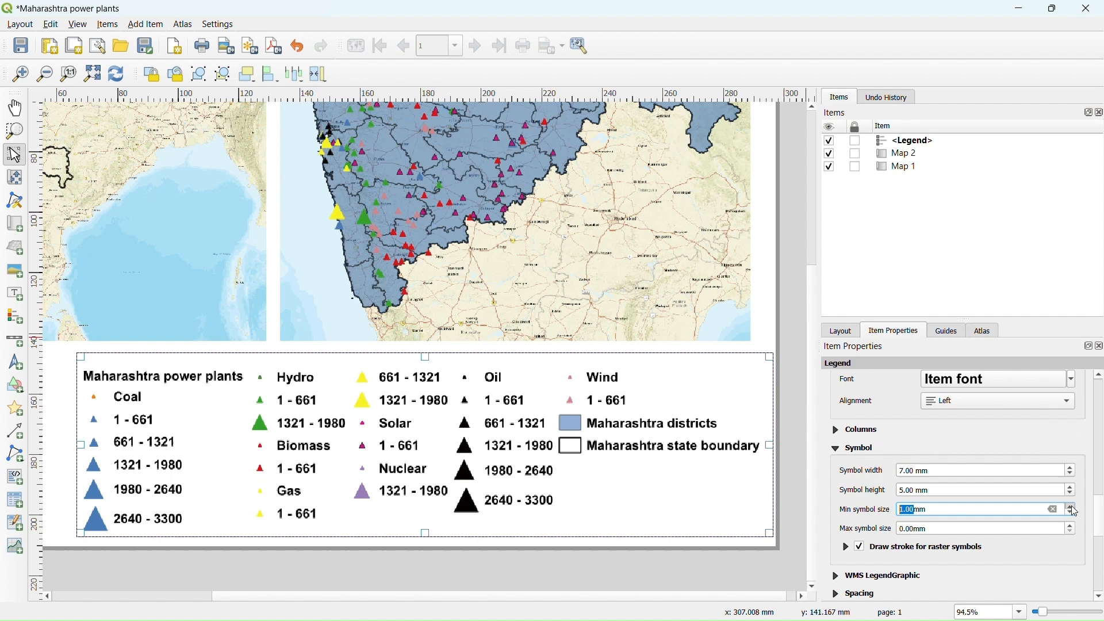
left_click(850, 448)
Set the space below the legend title to 0.5 mm
left_click(857, 483)
left_click(1072, 419)
left_click(1072, 419)
left_click(1071, 419)
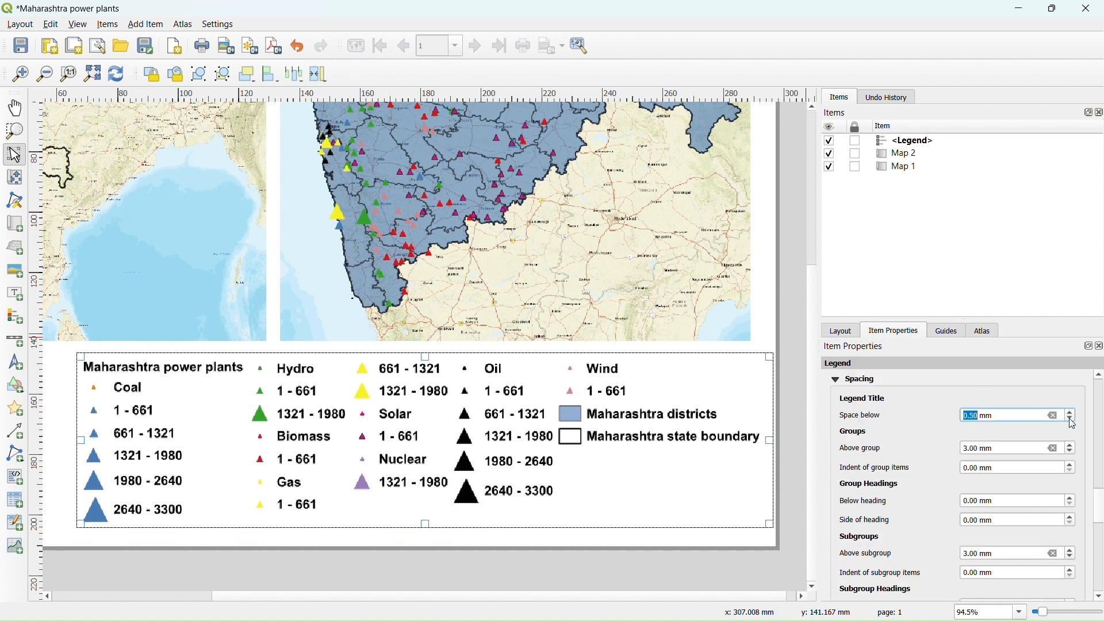
Try other spacings for the legend symbols and their labels, and 1 mm below the subgroup headings
left_click_drag(1097, 498, 1097, 532)
left_click(1070, 437)
left_click(1070, 444)
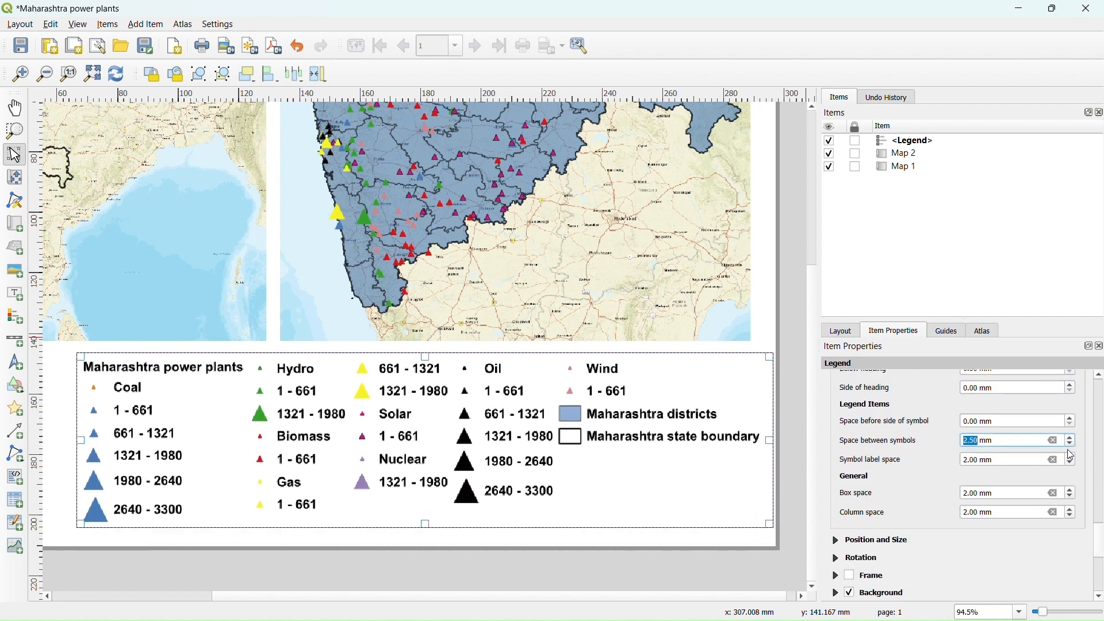
left_click(1070, 455)
left_click(1071, 463)
scroll(1089, 477, "up", 3)
left_click(1070, 439)
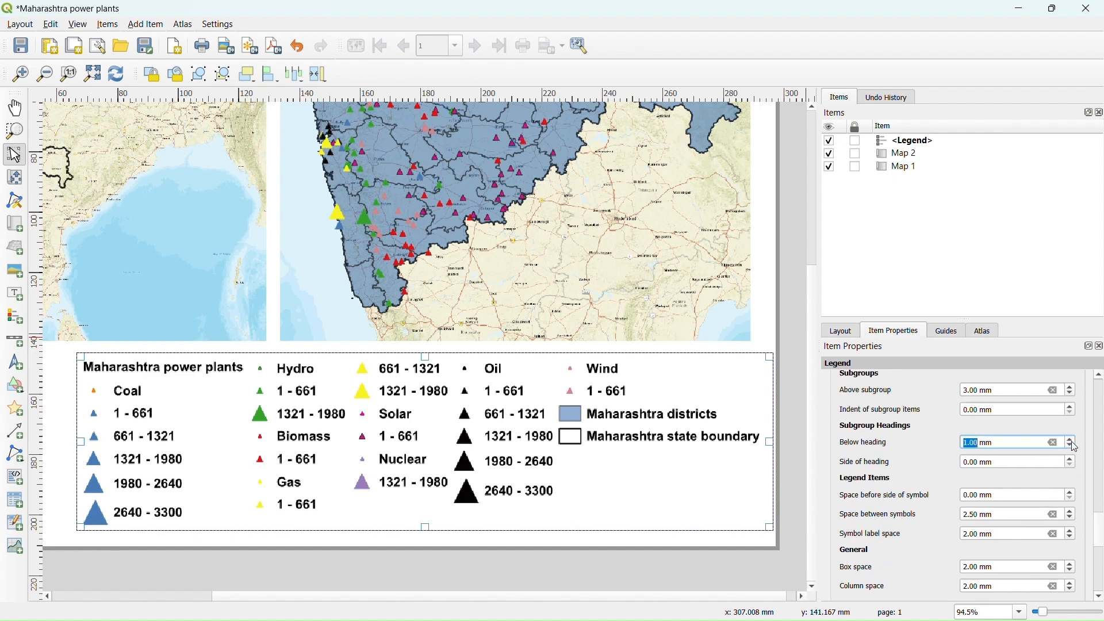
left_click(1070, 447)
Set the side-of-heading space of the legend's subgroup headings to 1 mm
left_click(1072, 459)
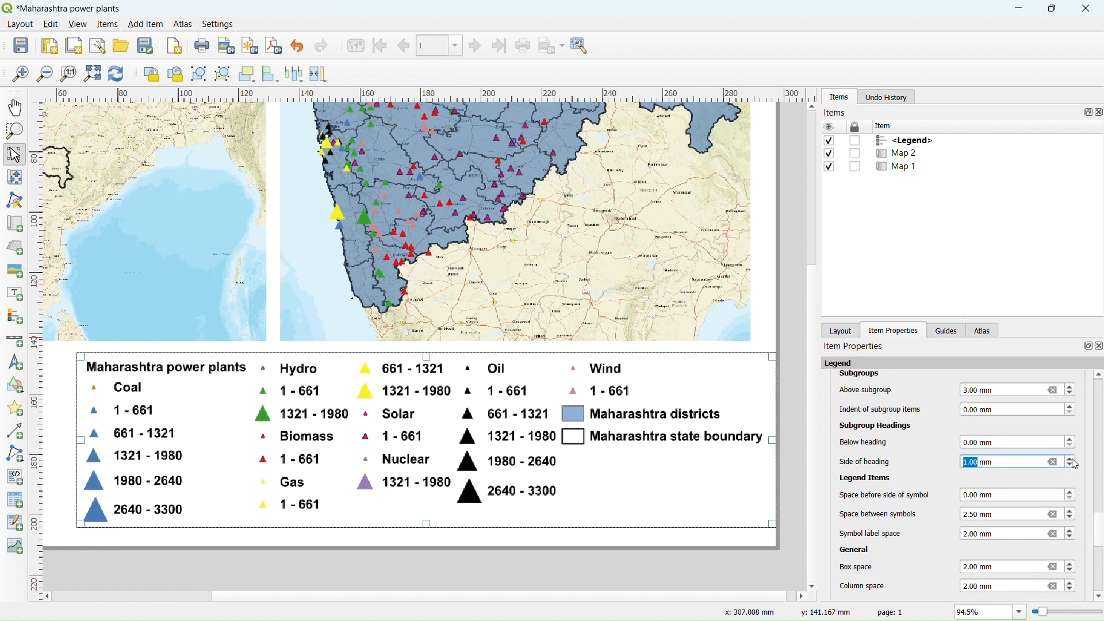
left_click(1070, 406)
left_click(1071, 412)
Add a frame to the legend and reposition it below the maps with its right edge flush with the detail map's
left_click_drag(1097, 528, 1103, 561)
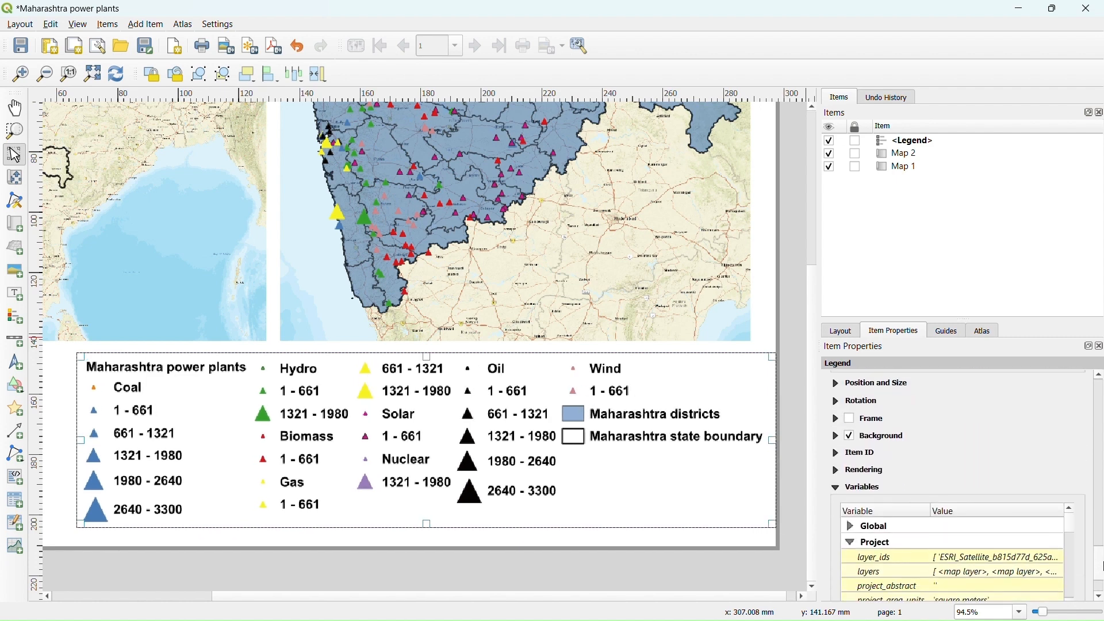
left_click(848, 419)
left_click_drag(669, 362, 620, 363)
left_click_drag(1100, 543, 1099, 440)
scroll(481, 411, "down", 2)
left_click_drag(514, 426, 524, 490)
left_click_drag(521, 493, 506, 436)
scroll(506, 436, "up", 3)
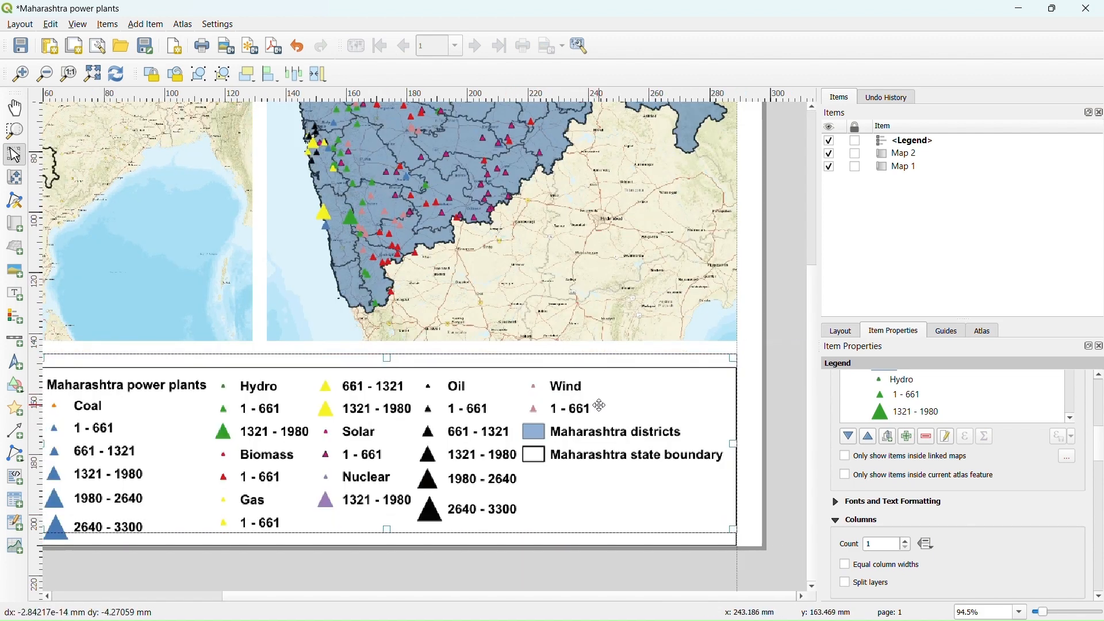
left_click(604, 345)
Enable the frame around the Maharashtra detail map, Map 1
left_click(502, 295)
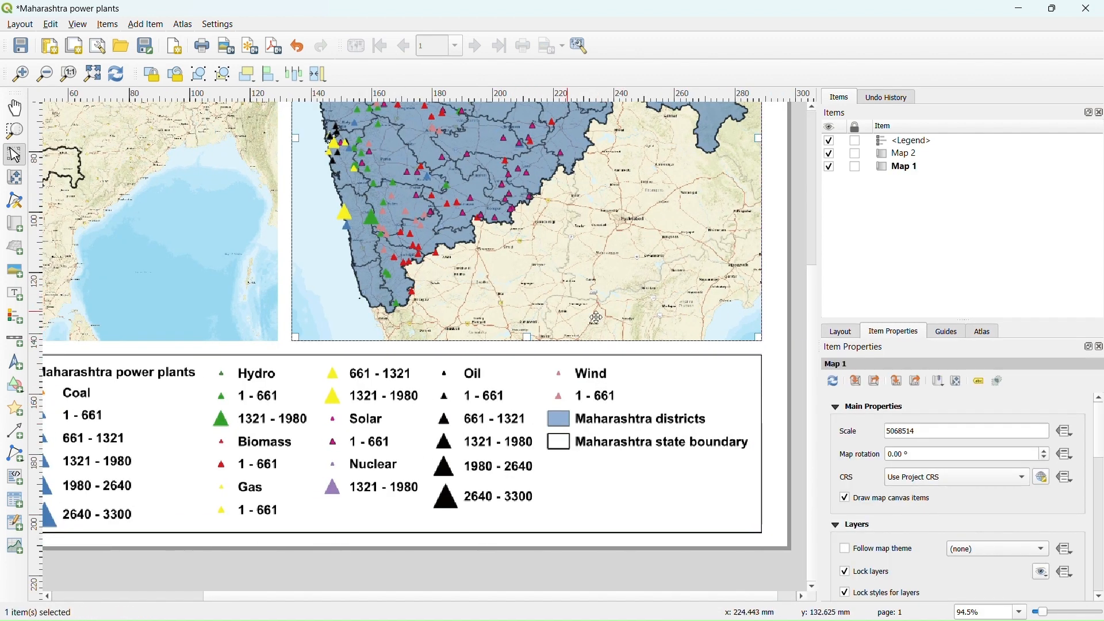
scroll(949, 443, "down", 8)
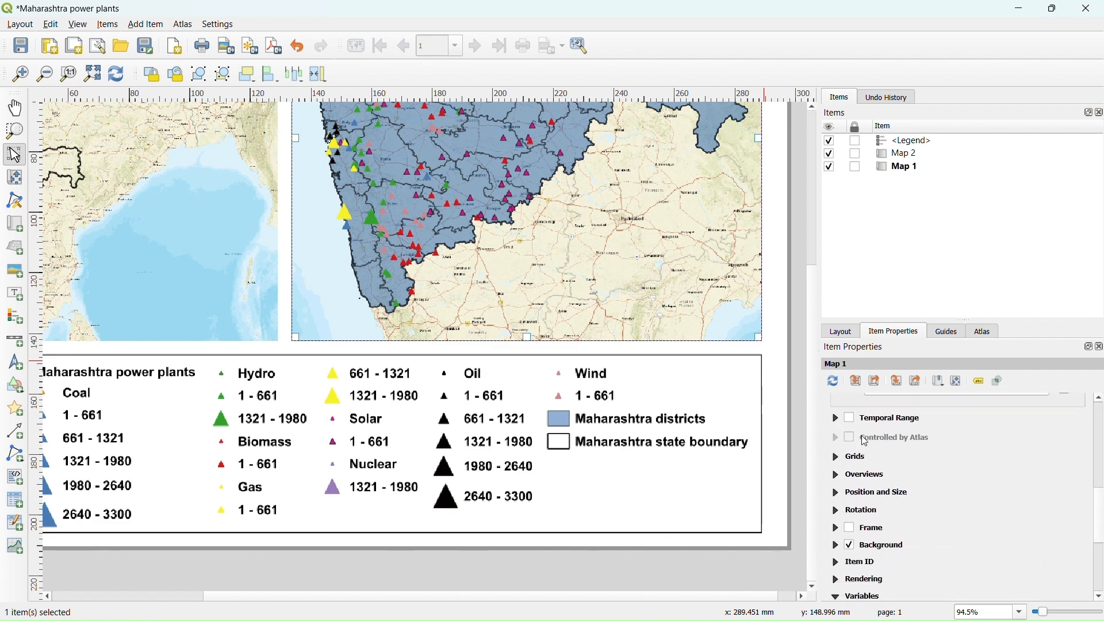
left_click(848, 528)
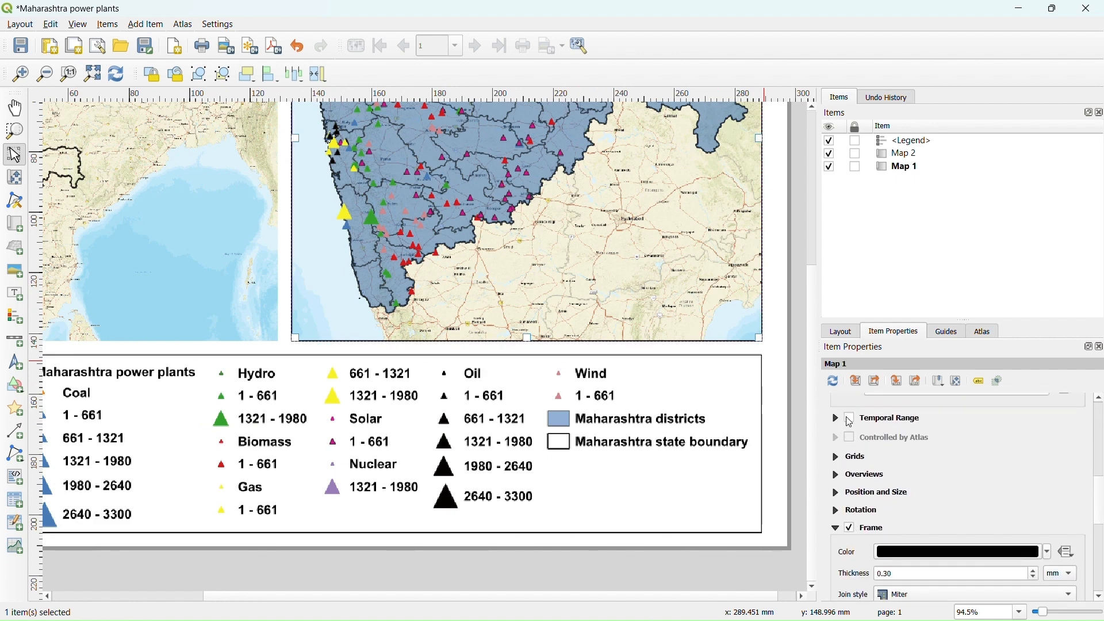
Add a grid to Map 1 and set its grid type to Frame and annotations only
left_click(837, 458)
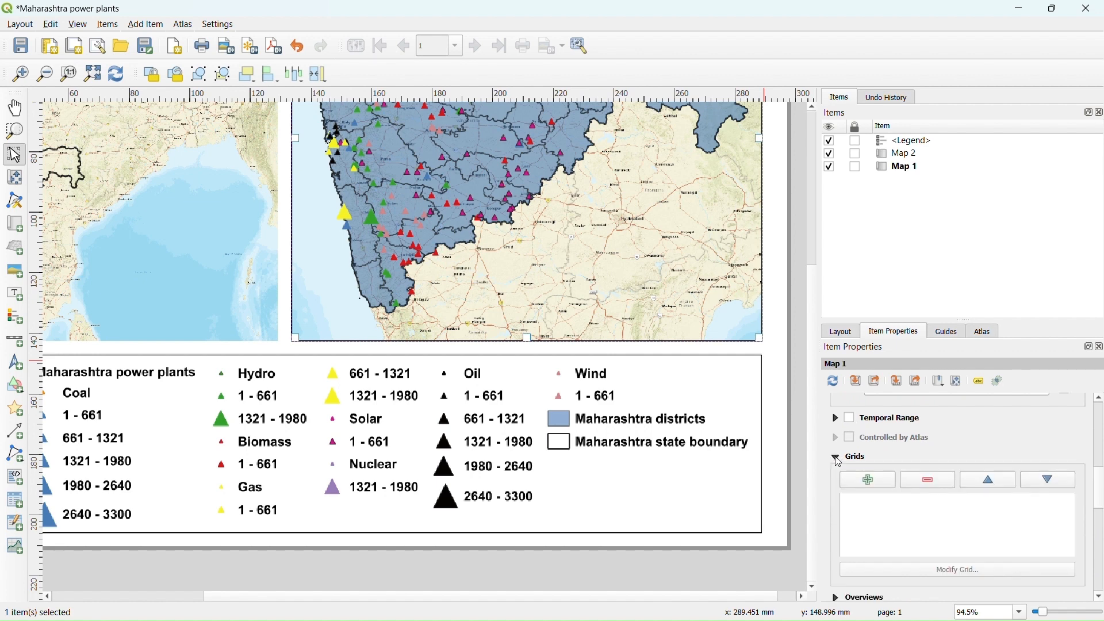
left_click(867, 478)
left_click(920, 570)
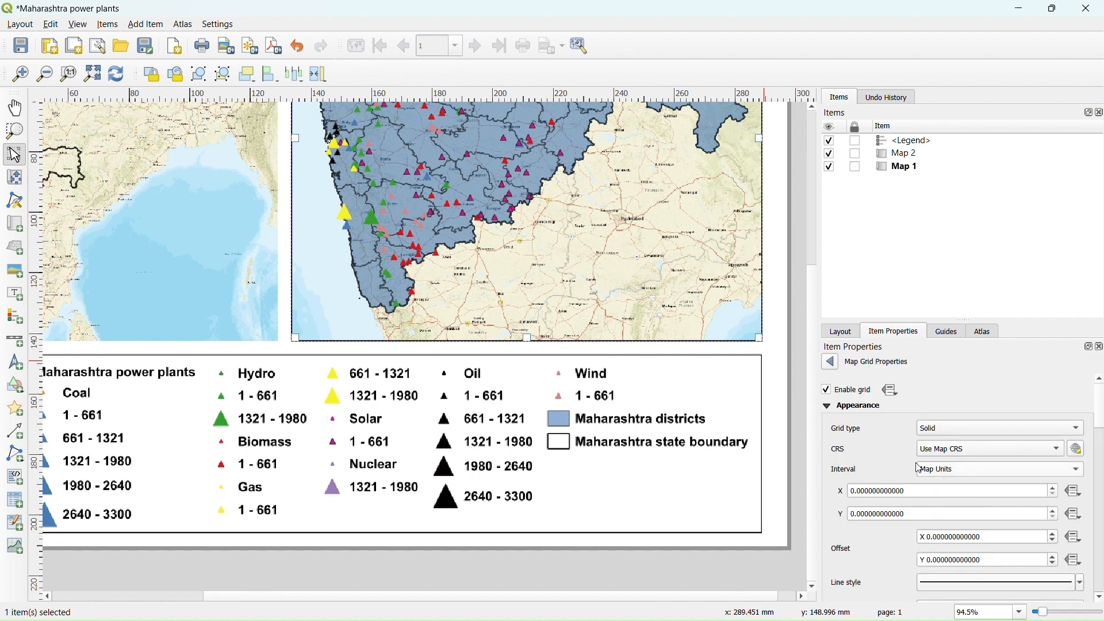
left_click(956, 426)
left_click(953, 470)
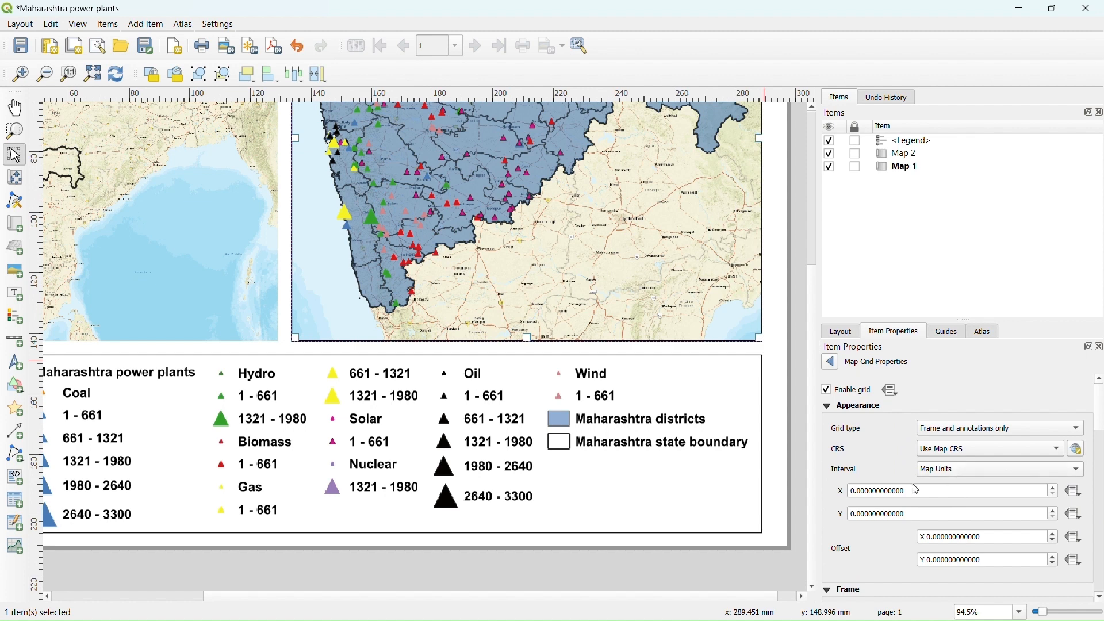
Set the grid interval of Map 1 to 1 map unit in both X and Y
left_click_drag(917, 490, 819, 493)
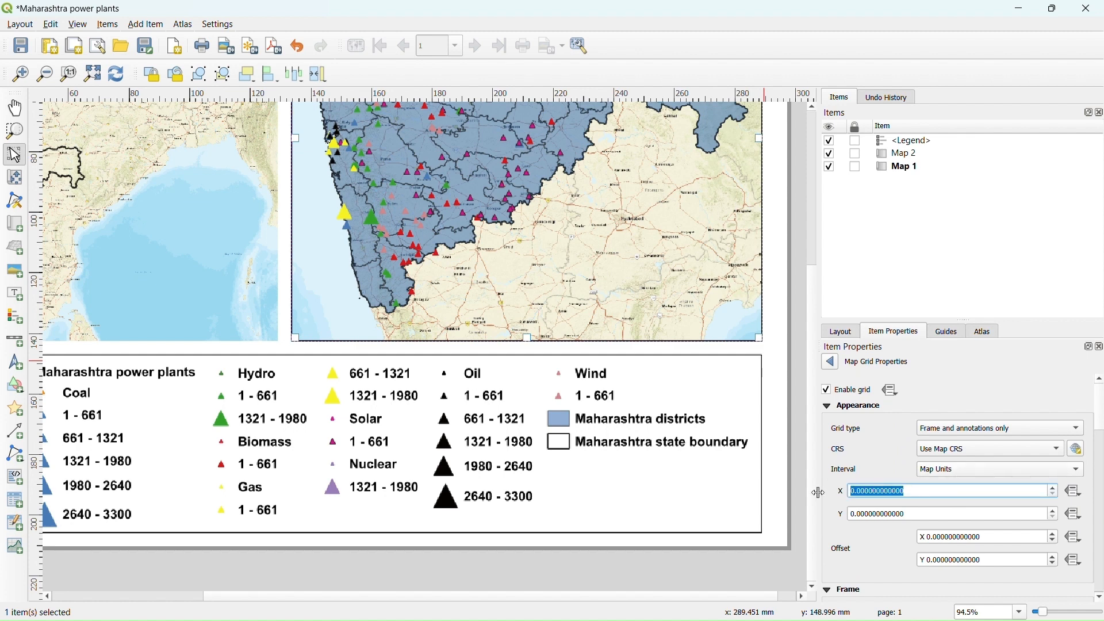
type("1")
key("Tab")
type("1")
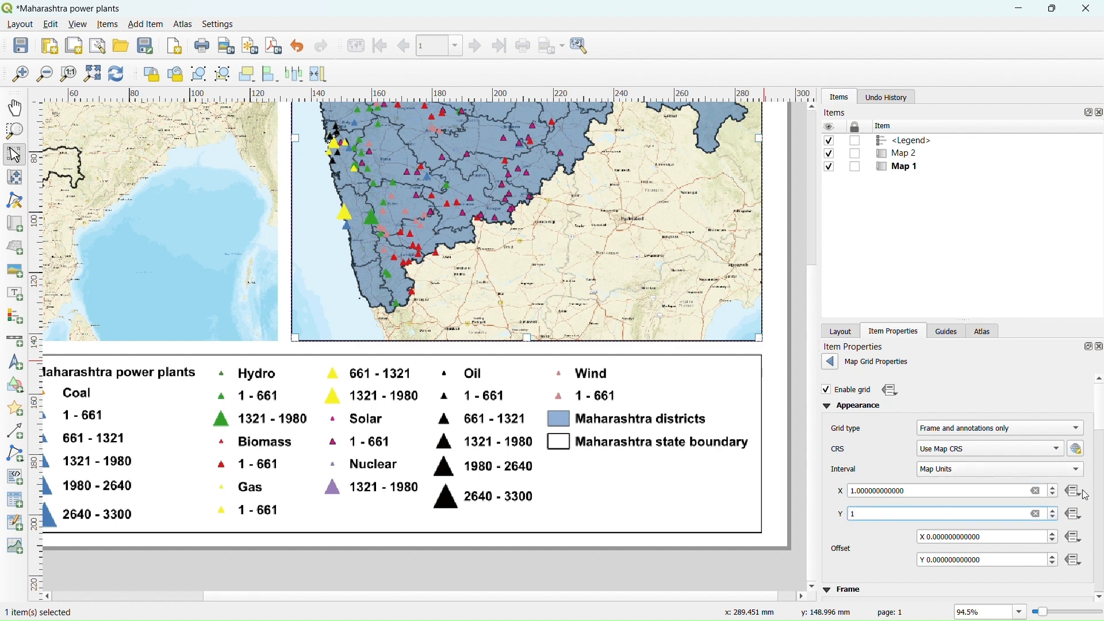
Set the frame style of Map 1's grid to Interior Ticks
scroll(1080, 494, "down", 5)
left_click(991, 414)
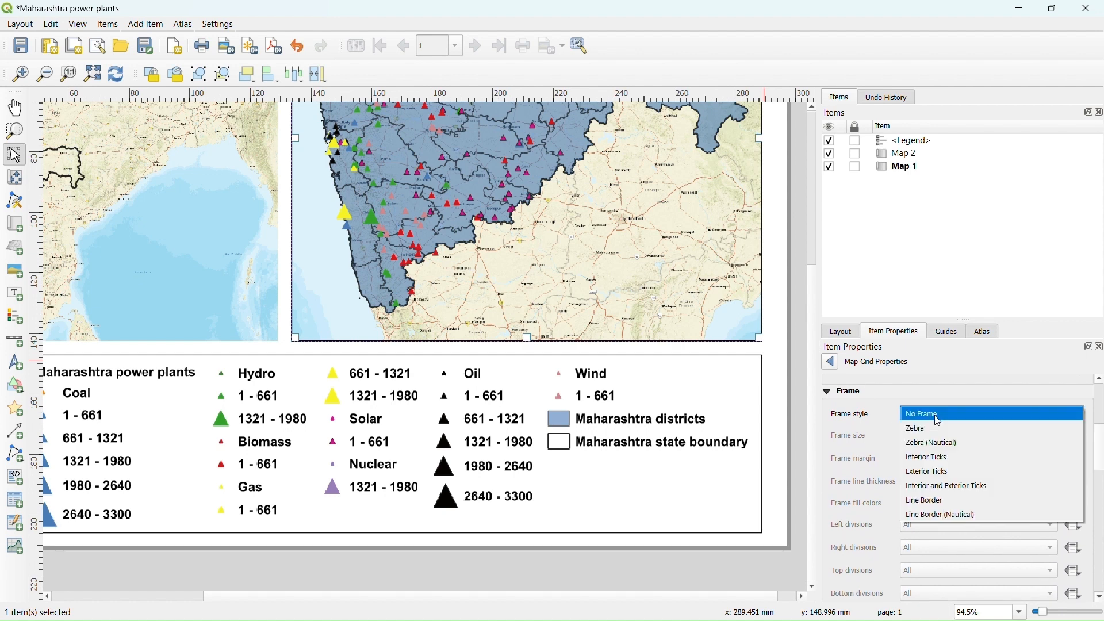
left_click(938, 458)
Set the grid interval of Map 1 to 2 map units in both X and Y
left_click_drag(1100, 427, 1099, 415)
left_click_drag(914, 491, 800, 494)
type("2")
left_click_drag(912, 514, 803, 524)
type("2")
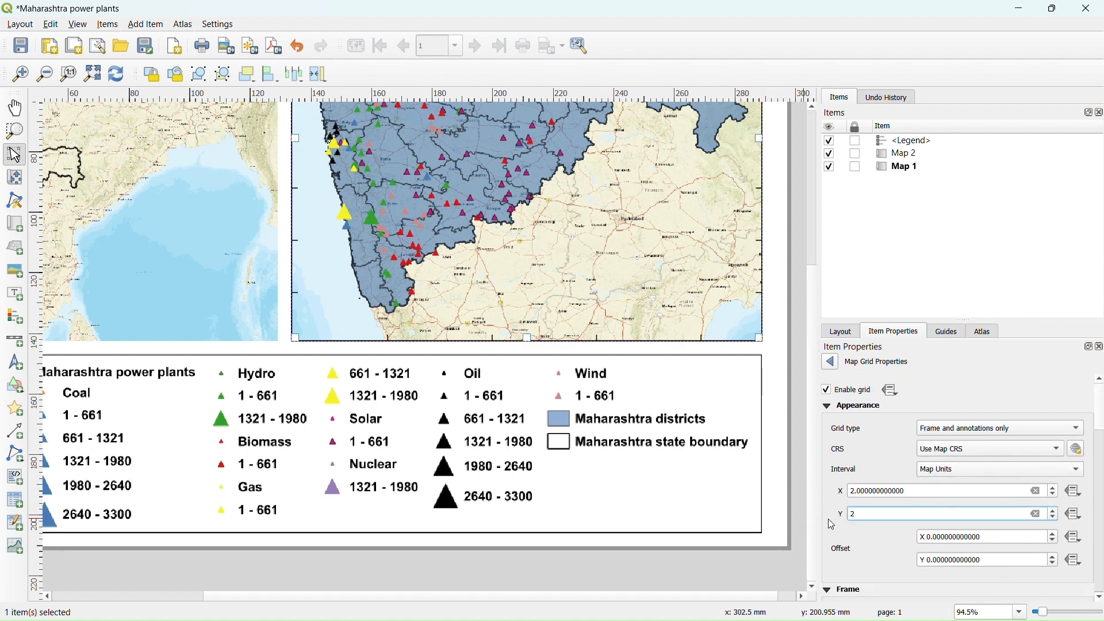
Limit the grid frame's left and right divisions to Latitude/Y Only and the top and bottom divisions to Longitude/X Only
scroll(978, 460, "down", 10)
left_click(946, 439)
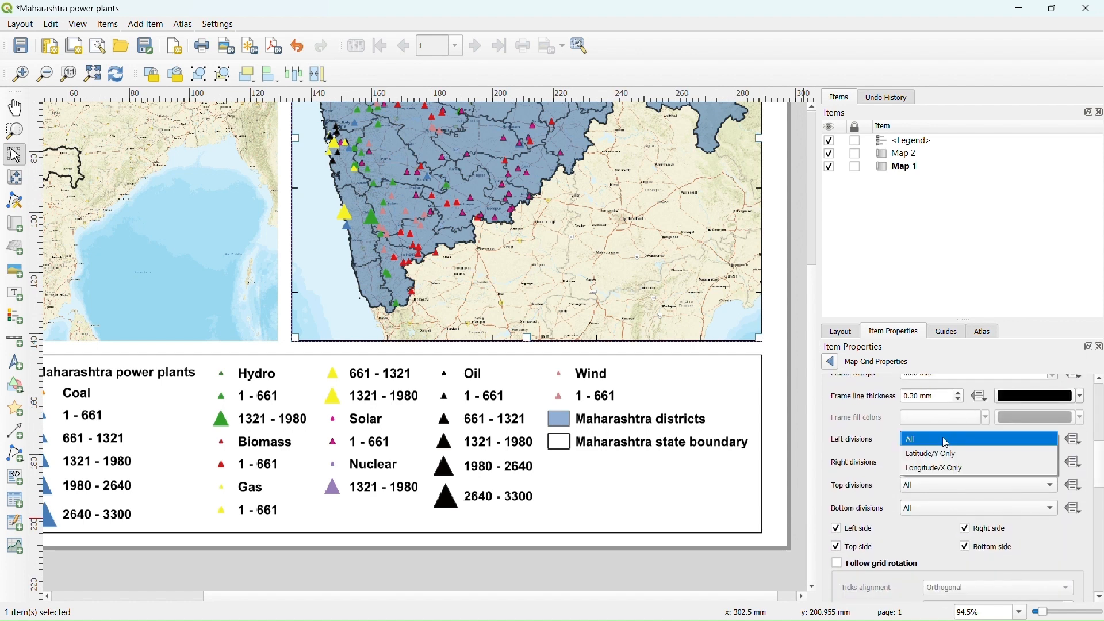
left_click(947, 462)
left_click(945, 462)
left_click(949, 477)
left_click(949, 486)
left_click(949, 514)
left_click(948, 508)
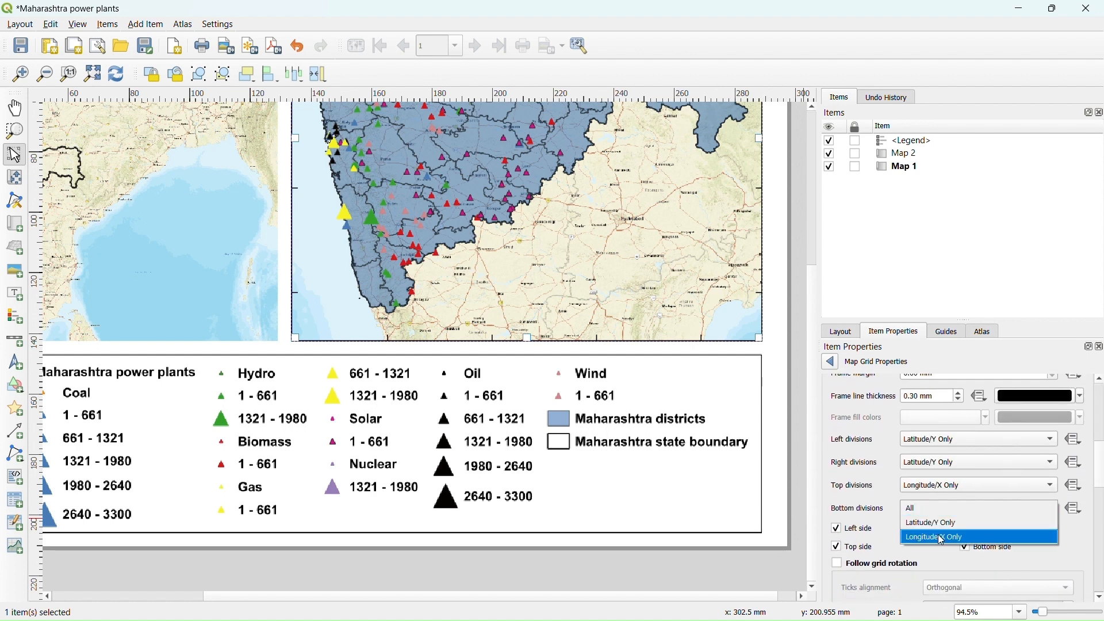
left_click(948, 538)
Enable drawn coordinates for Map 1's grid, with the left side showing latitude only in Vertical Ascending orientation
scroll(1101, 490, "down", 4)
left_click(851, 509)
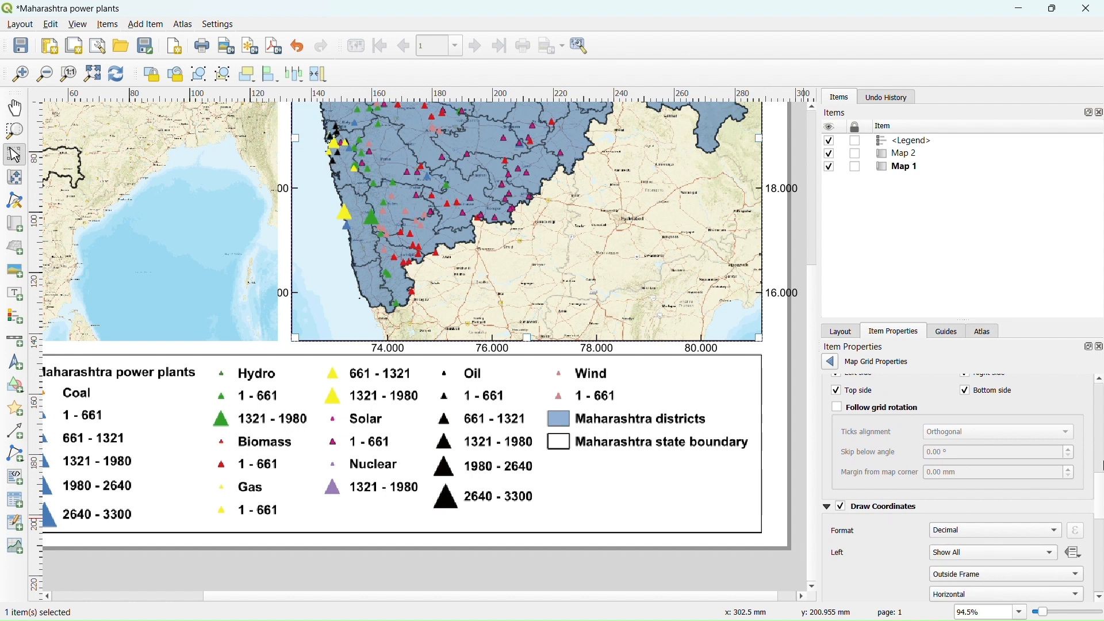
scroll(1099, 506, "down", 4)
left_click(966, 403)
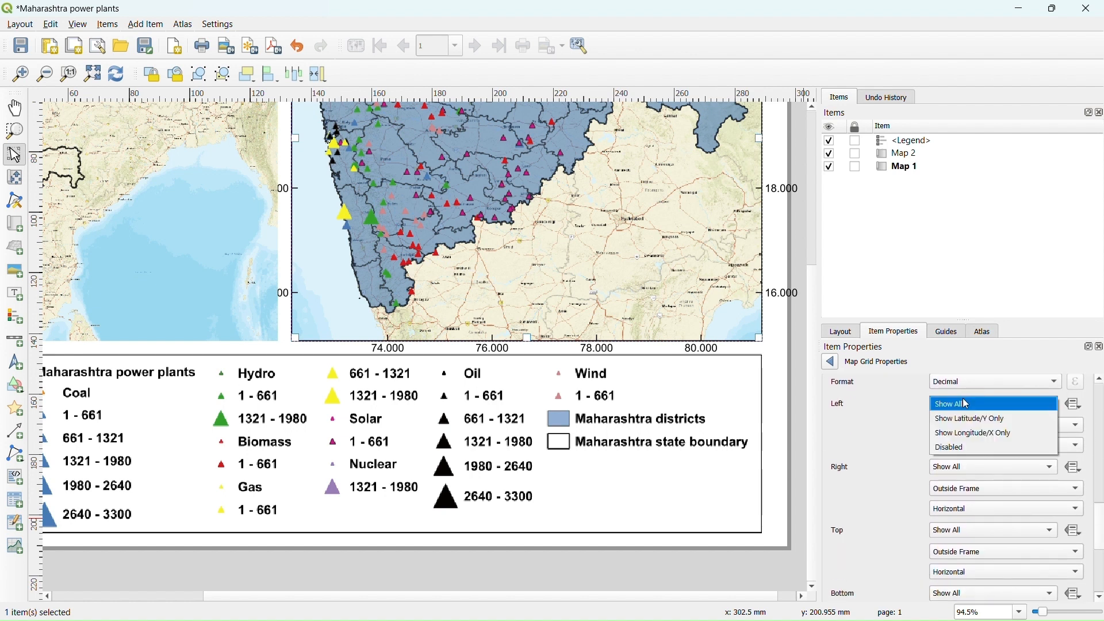
left_click(969, 418)
left_click(977, 447)
left_click(971, 461)
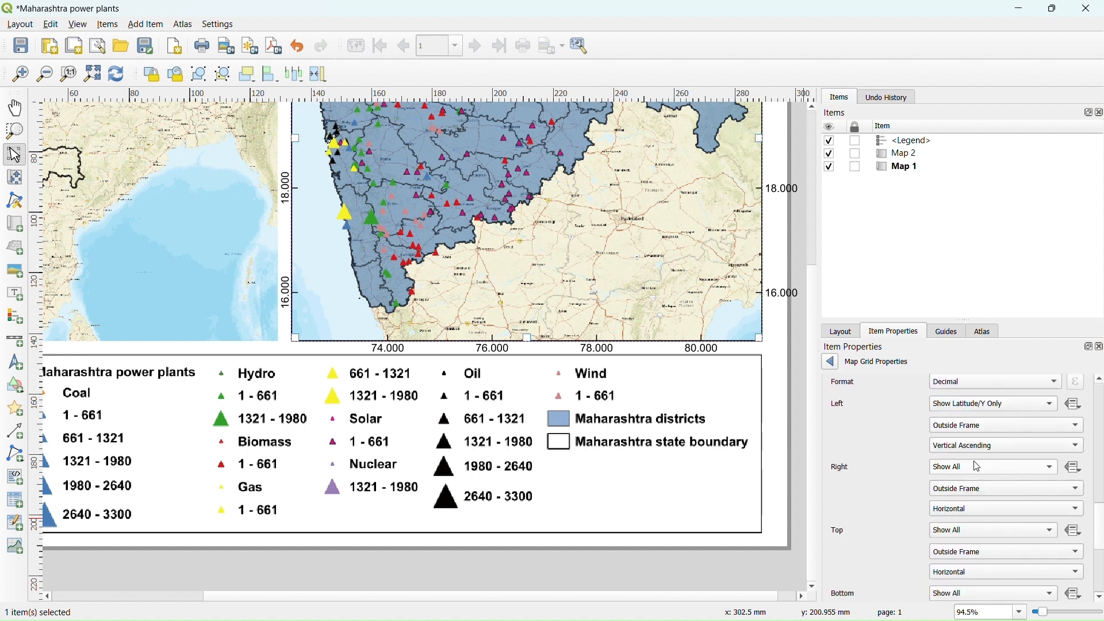
Show only longitude for the grid's top coordinates and disable the bottom and right coordinates
scroll(986, 460, "down", 3)
left_click(987, 450)
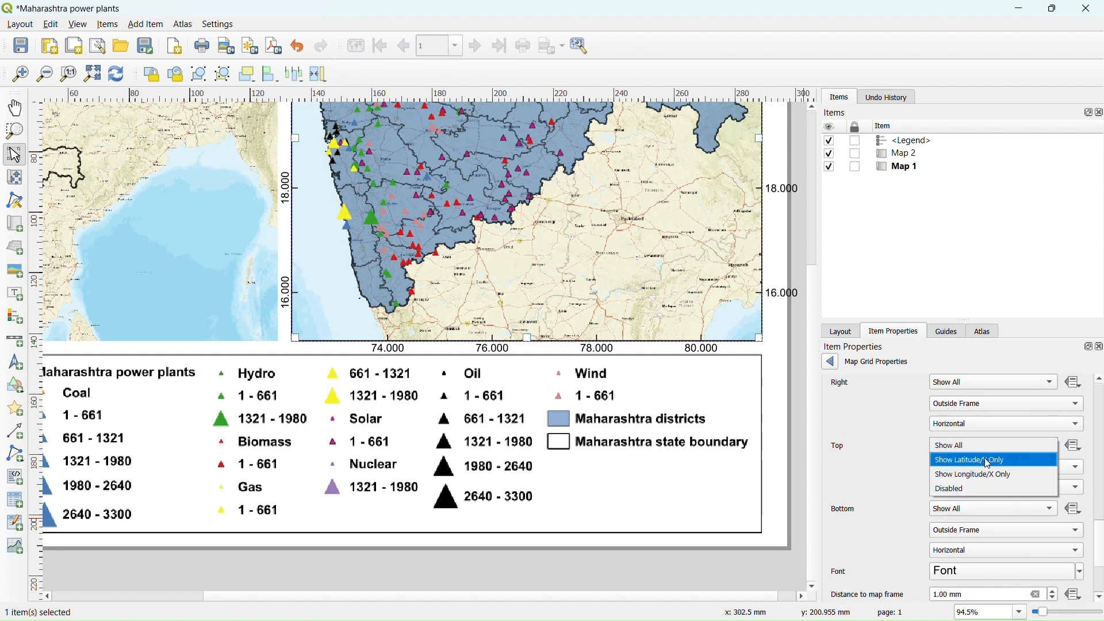
left_click(986, 459)
scroll(1100, 490, "down", 2)
left_click(986, 425)
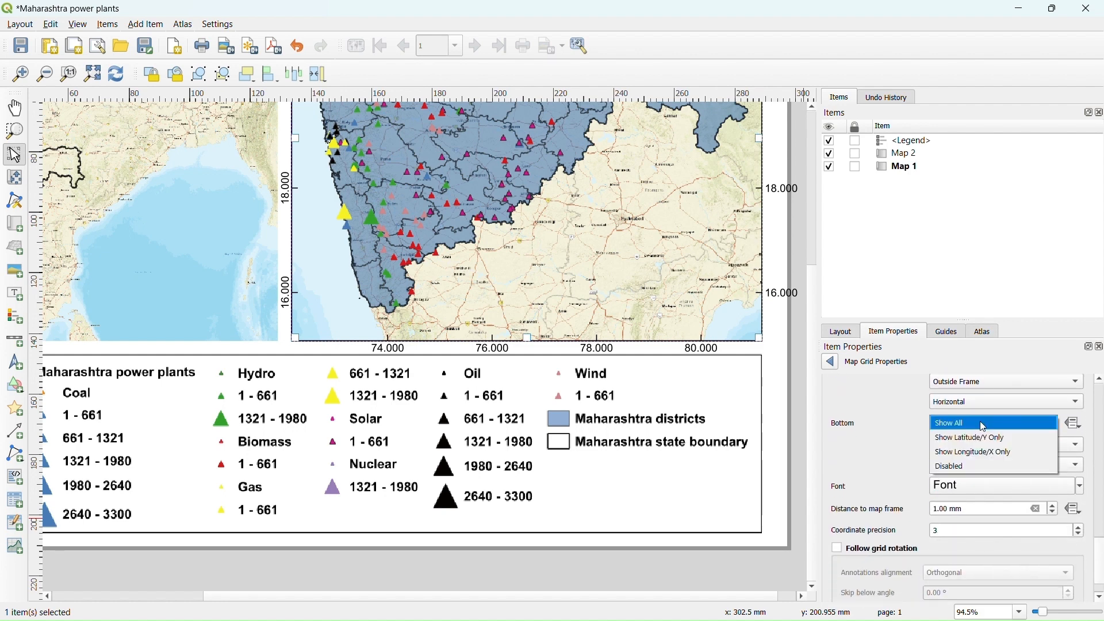
left_click(972, 465)
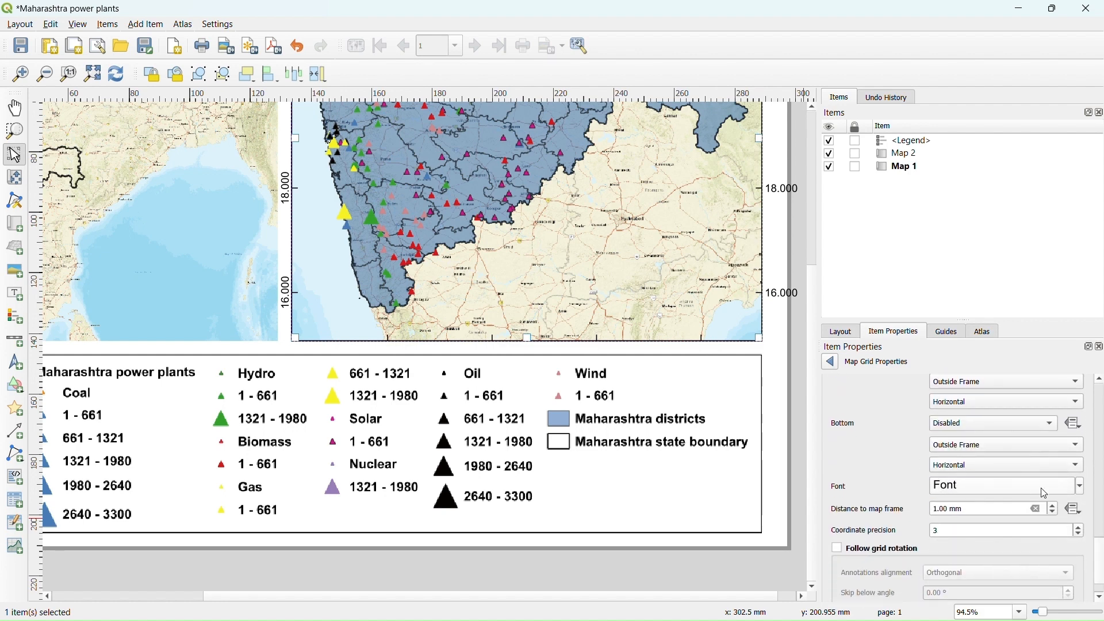
scroll(1093, 498, "up", 3)
left_click(987, 446)
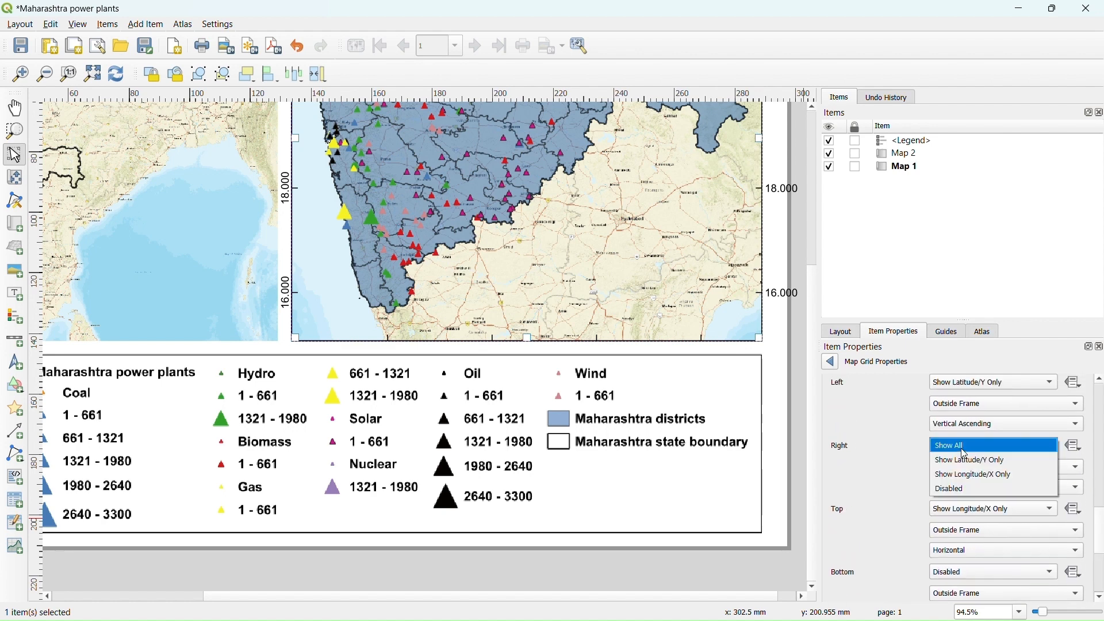
left_click(1060, 491)
Set the font style of the grid's coordinate annotations to Bold
scroll(1100, 542, "down", 3)
left_click(1007, 454)
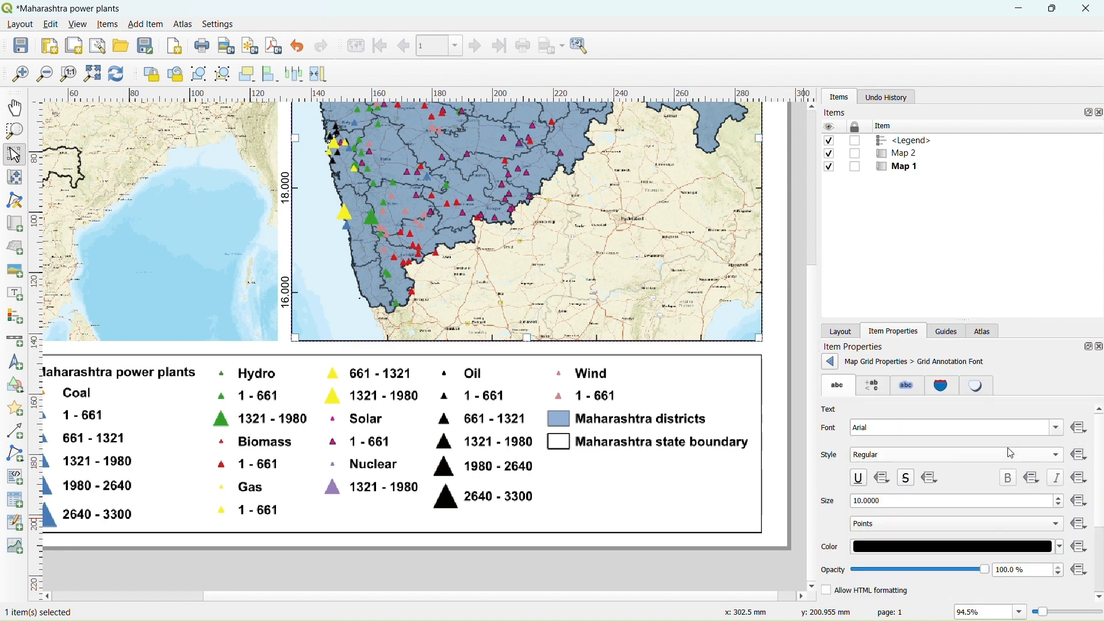
scroll(1096, 517, "down", 3)
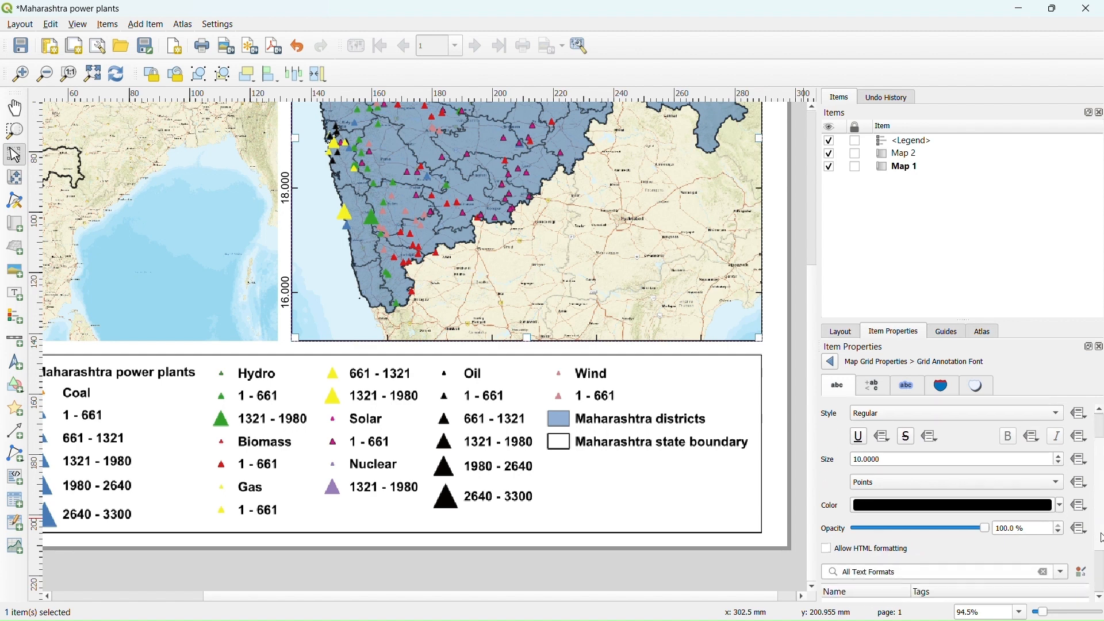
scroll(1099, 495, "up", 3)
left_click(866, 452)
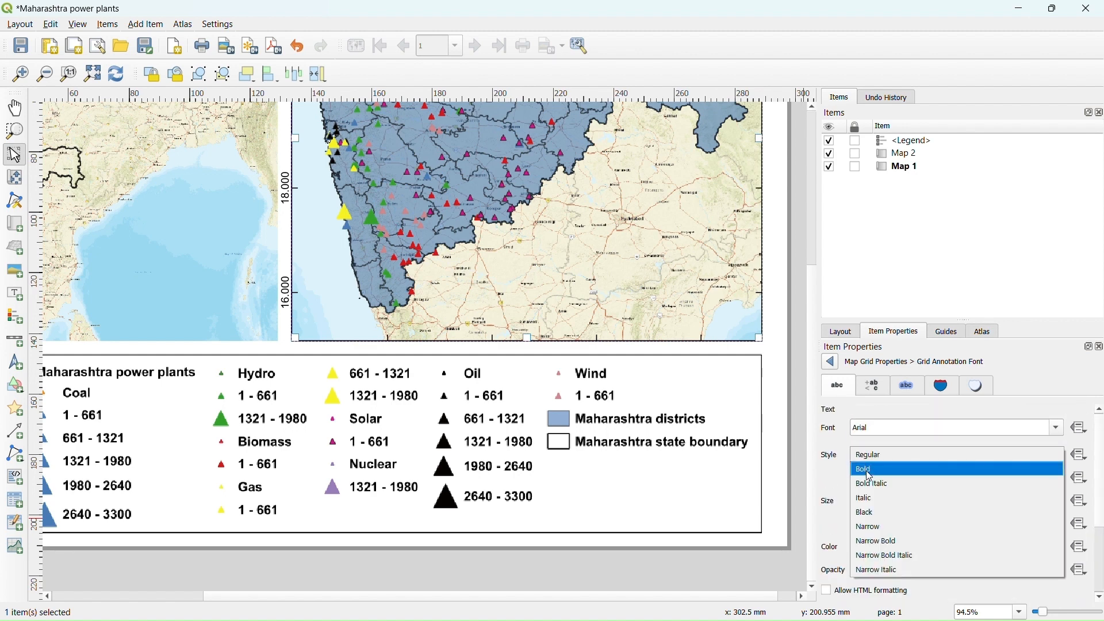
left_click(866, 470)
scroll(695, 407, "down", 2)
scroll(360, 353, "up", 2)
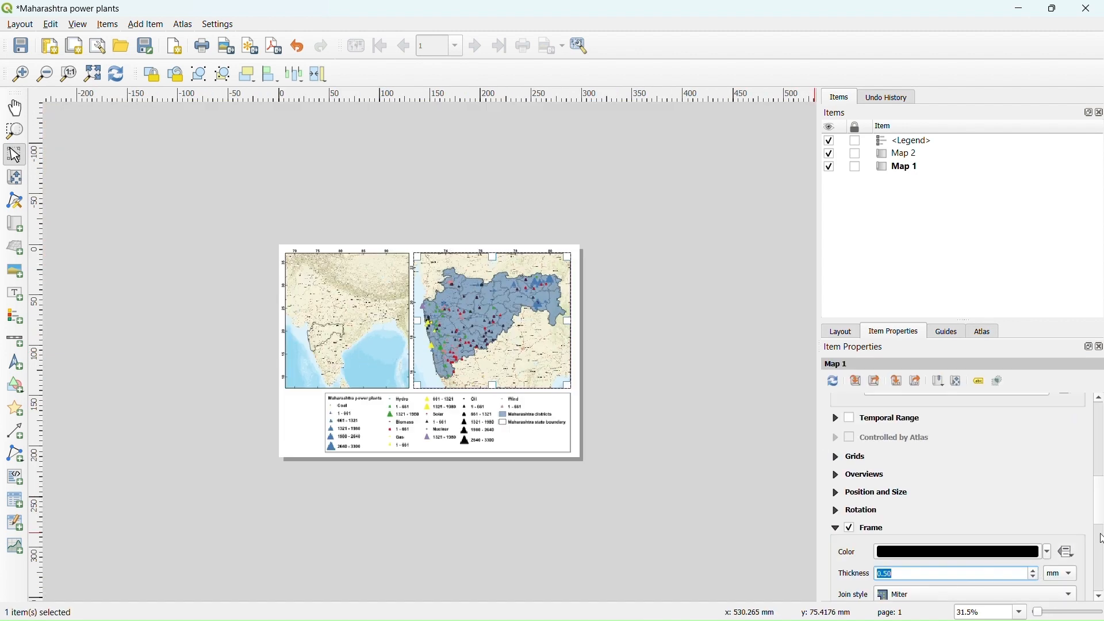
left_click_drag(1100, 511, 1099, 542)
scroll(604, 382, "up", 3)
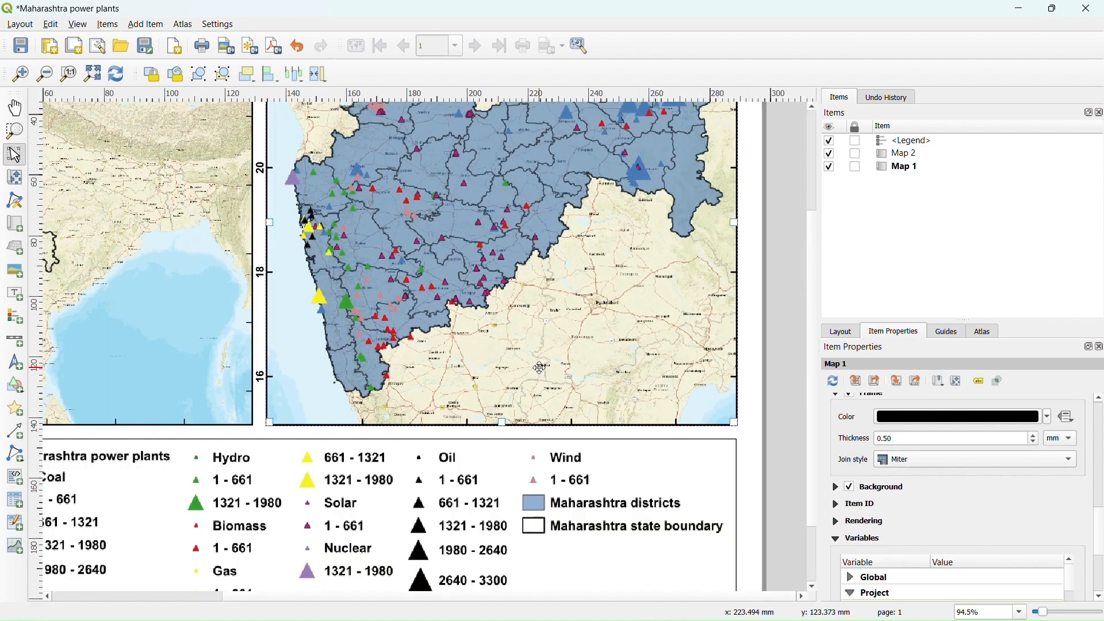
scroll(490, 310, "up", 2)
scroll(490, 310, "up", 2)
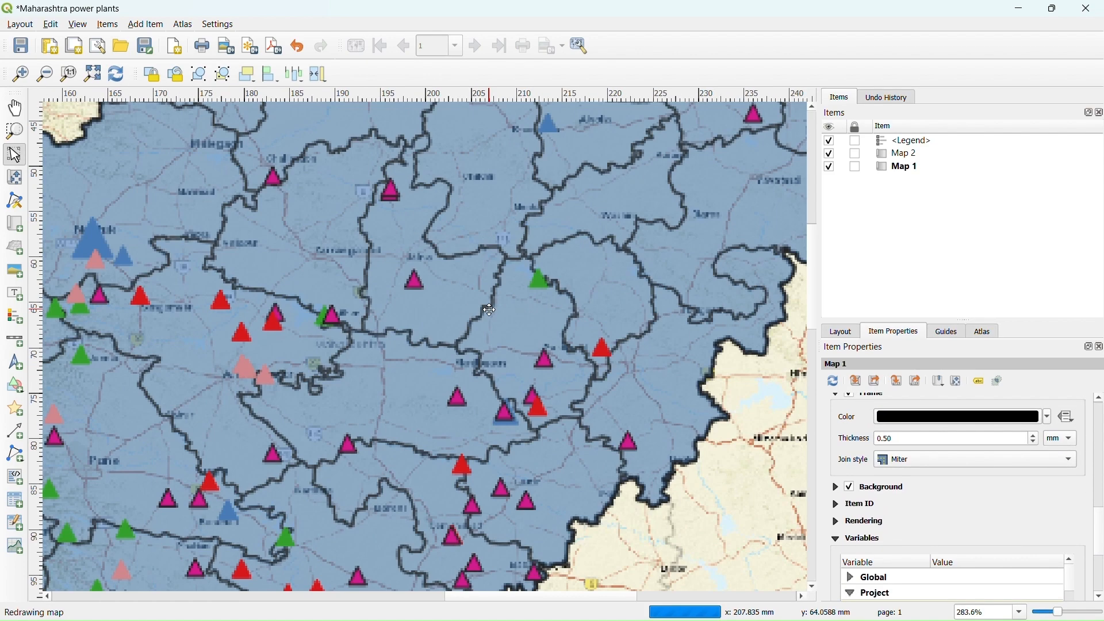
Switch to the QGIS main window and give the Maharashtra state boundary layer a solid blue simple fill
scroll(490, 310, "down", 4)
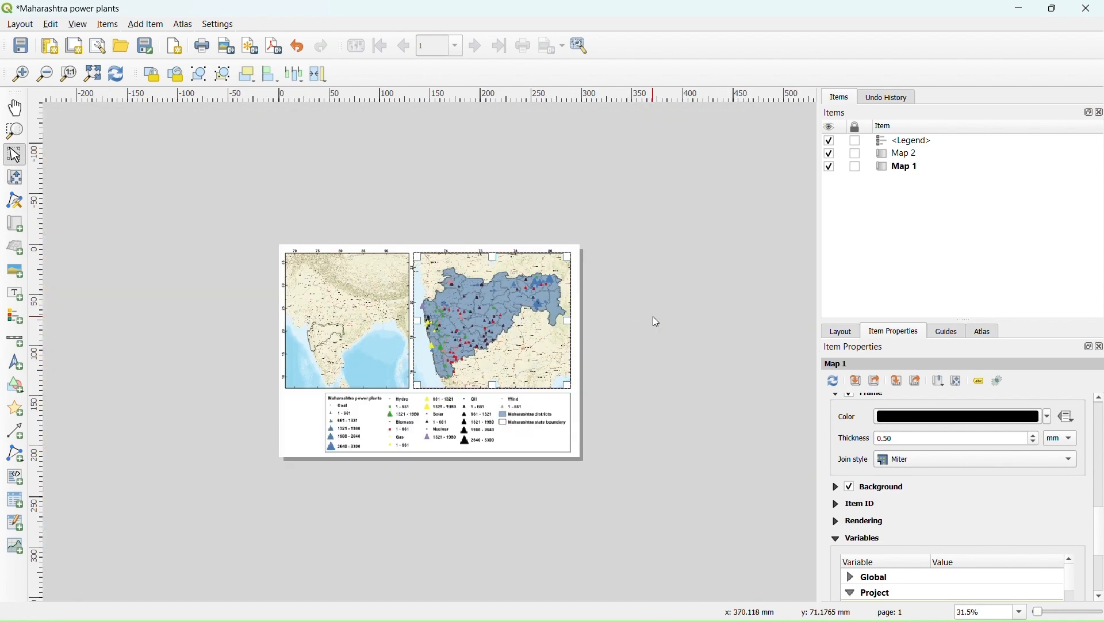
left_click(653, 319)
scroll(319, 337, "up", 5)
scroll(335, 361, "down", 2)
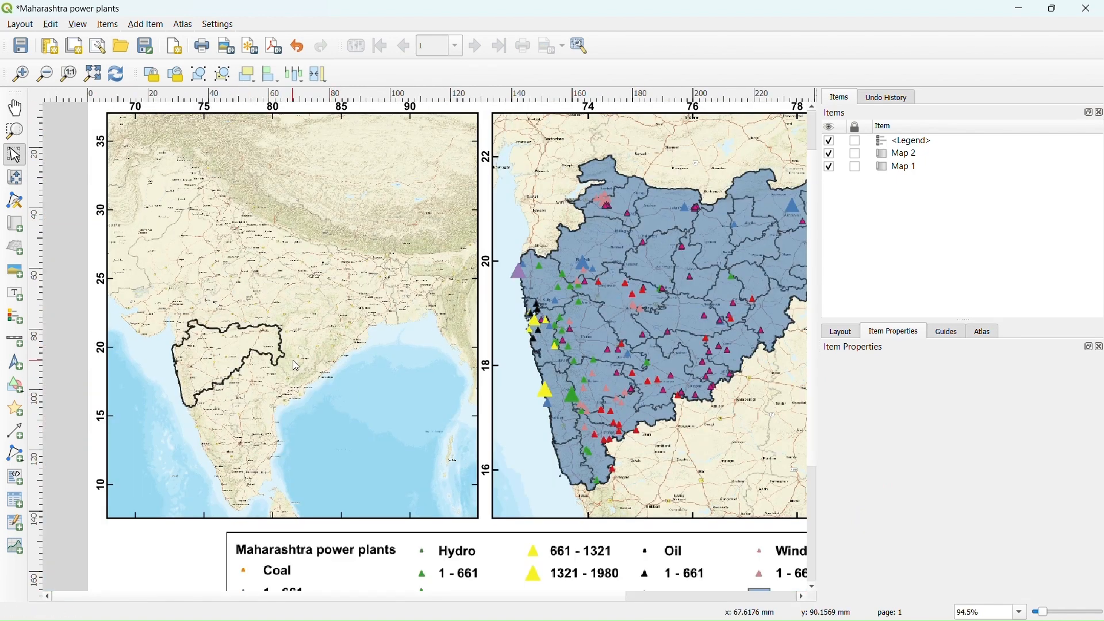
left_click(504, 476)
key("alt+Tab")
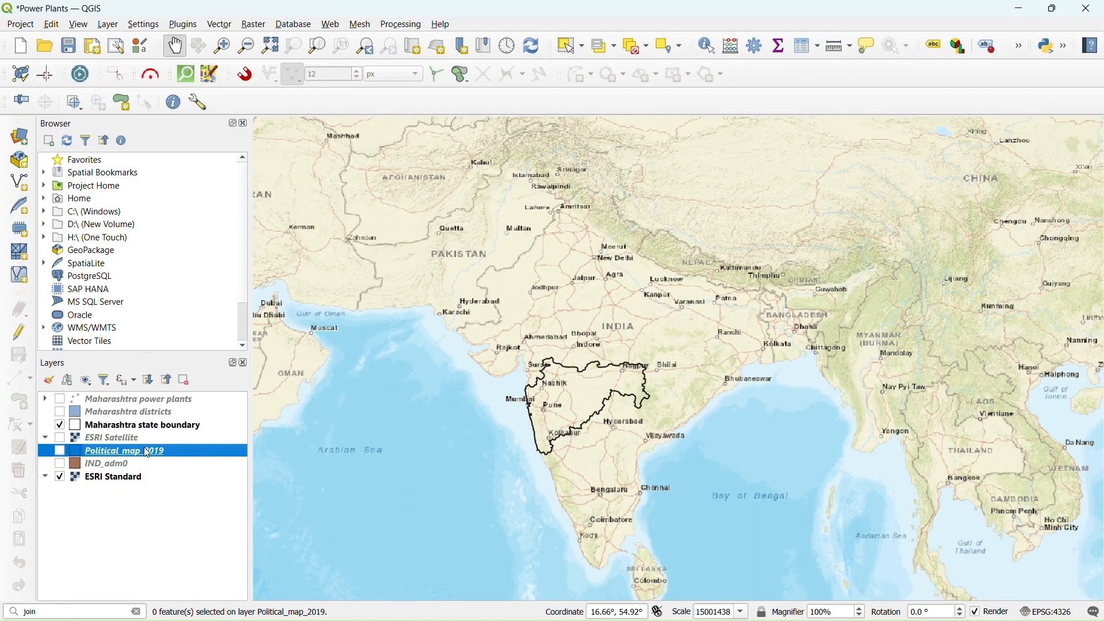
double_click(124, 427)
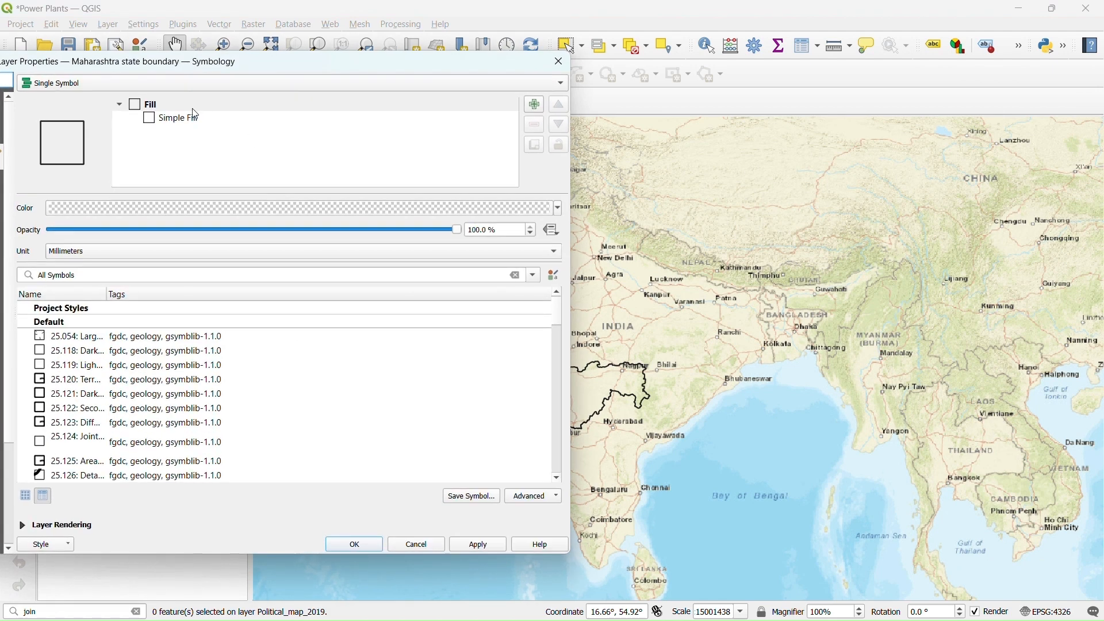
left_click(195, 117)
left_click(524, 236)
left_click(288, 443)
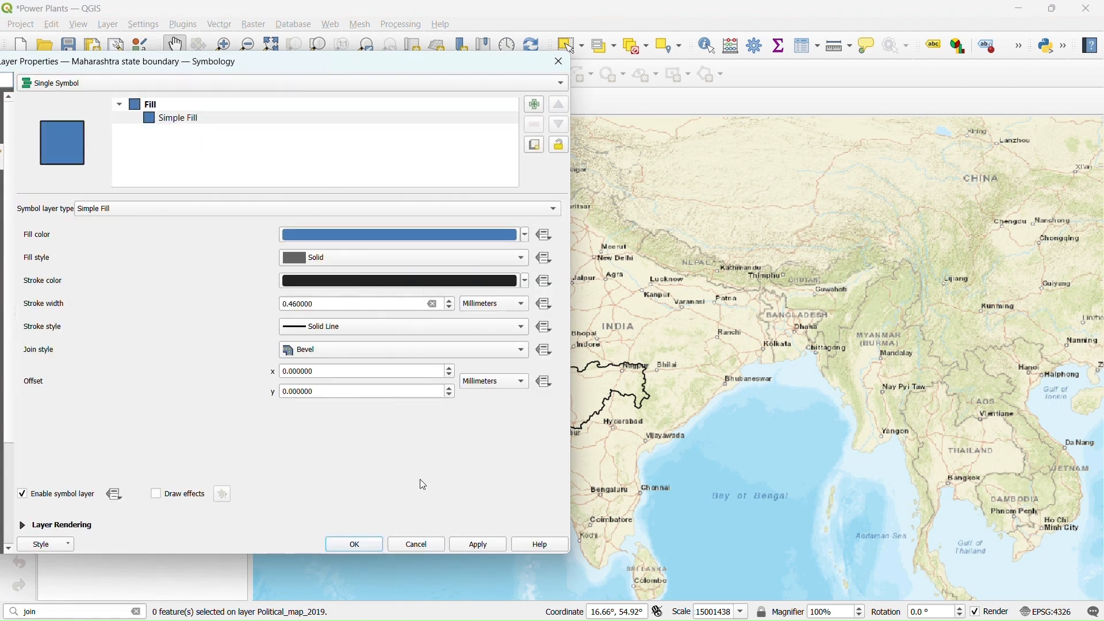
Set the state boundary's overall fill symbol opacity to 60% and apply the layer style
left_click(187, 120)
left_click(151, 104)
left_click(476, 229)
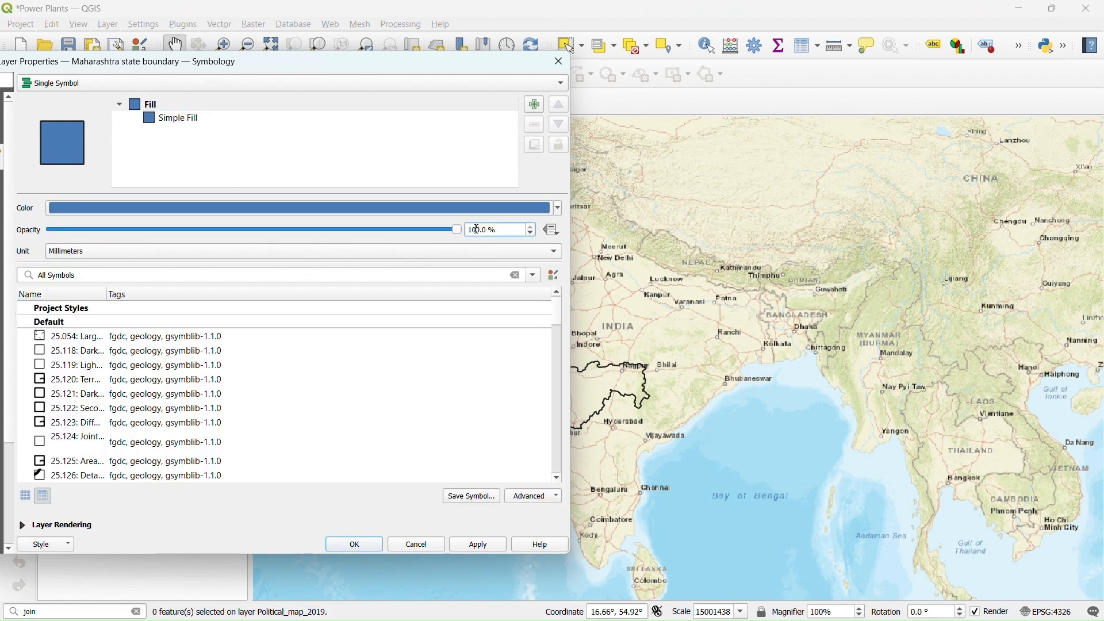
left_click_drag(456, 231, 294, 231)
left_click(472, 545)
left_click(354, 545)
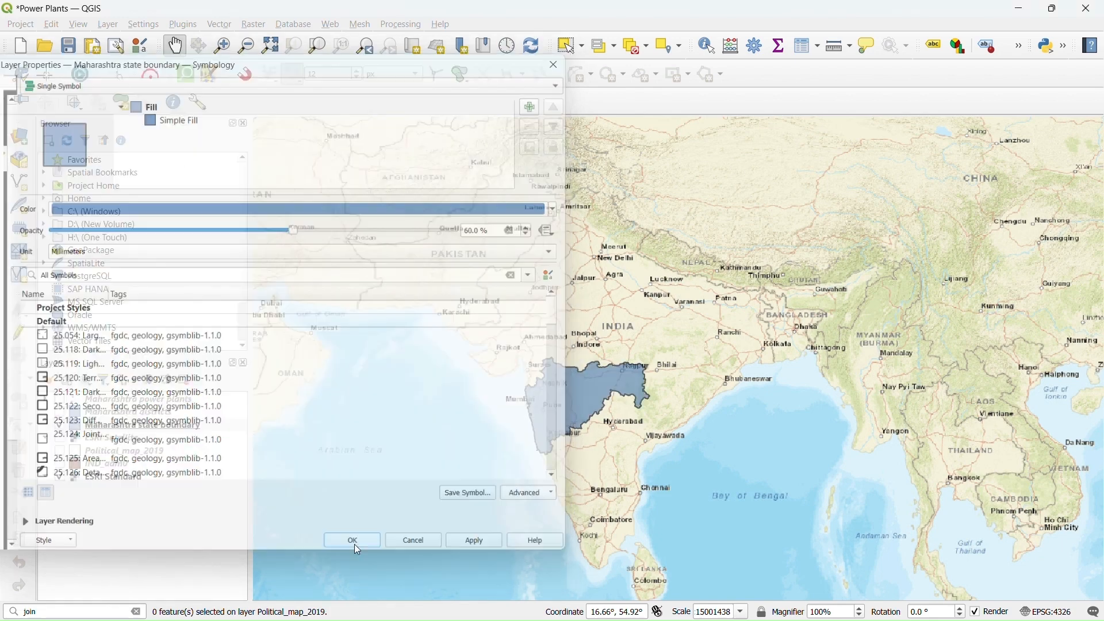
Return to the print layout and lock the layers of Map 2
left_click(1018, 8)
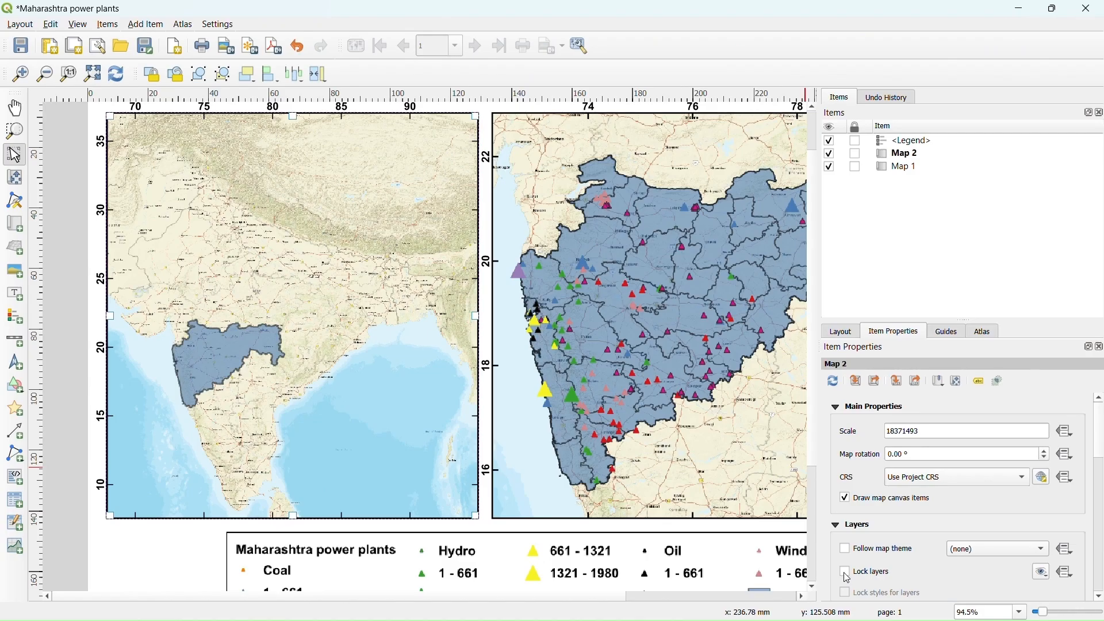
left_click(844, 572)
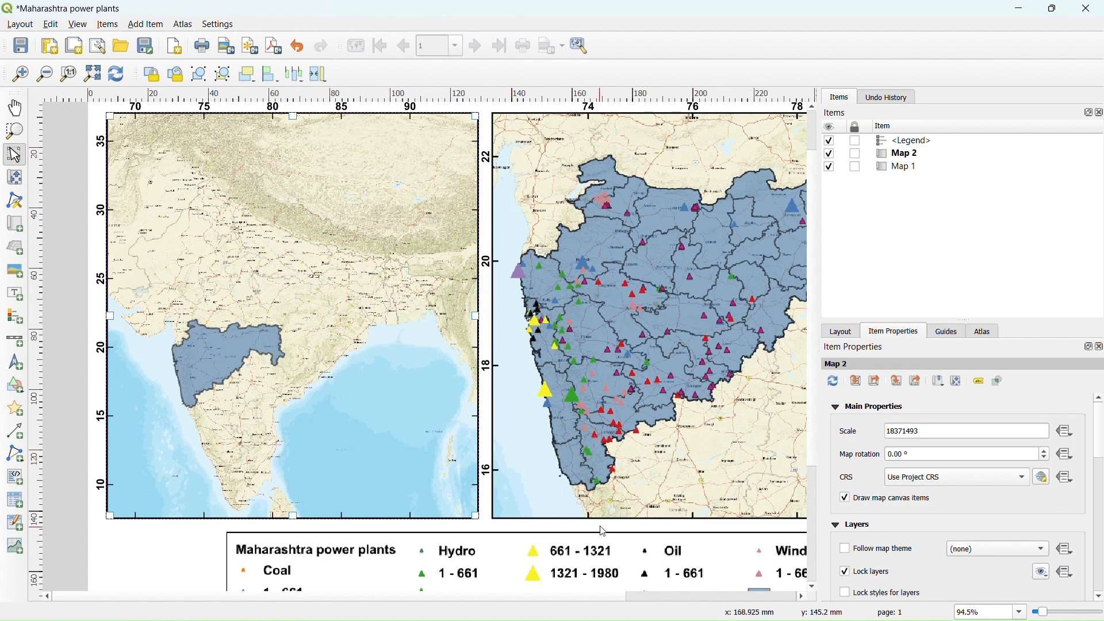
scroll(359, 427, "down", 1)
left_click(353, 395)
scroll(354, 395, "up", 1)
scroll(451, 336, "down", 1)
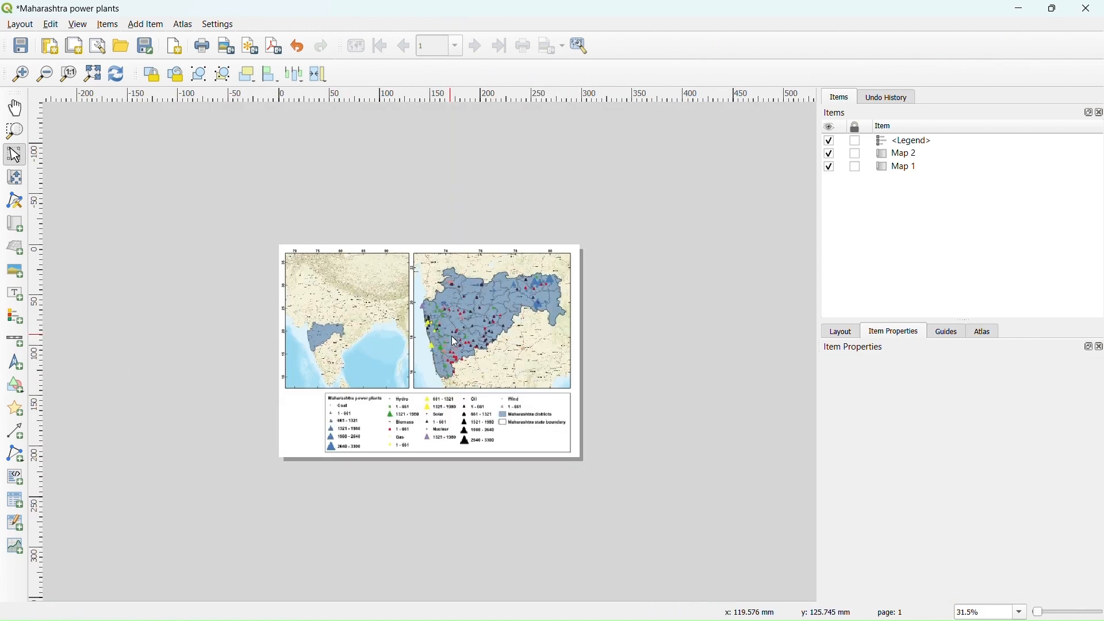
scroll(375, 267, "up", 1)
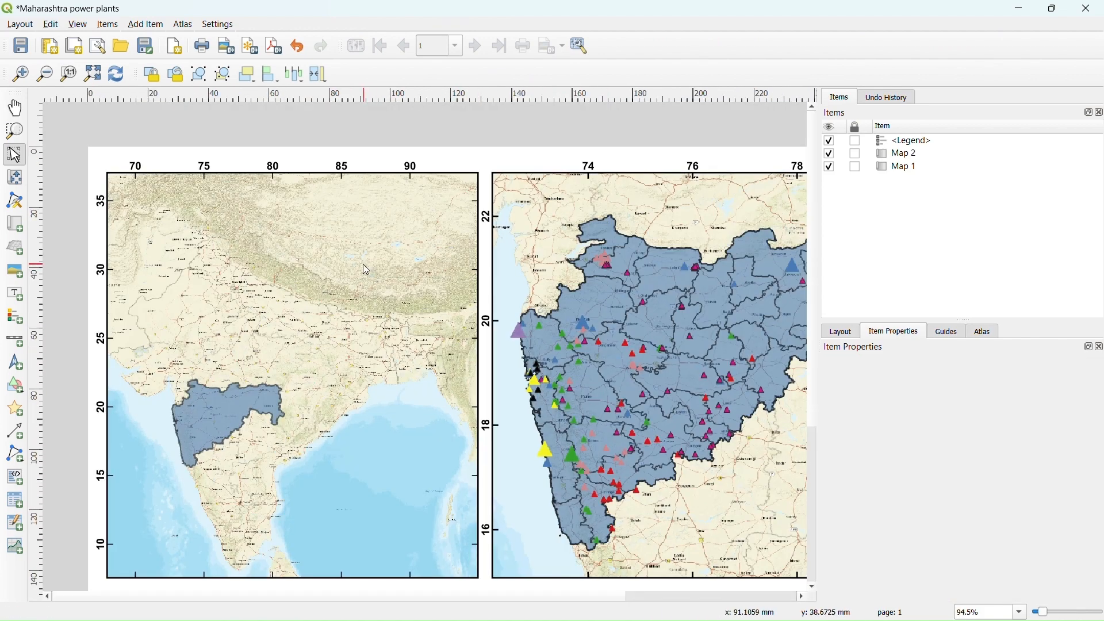
Add a north arrow in the upper-right corner of Map 2, using the plain block arrow Arrow_01.svg from the arrows group
left_click(154, 26)
left_click(173, 162)
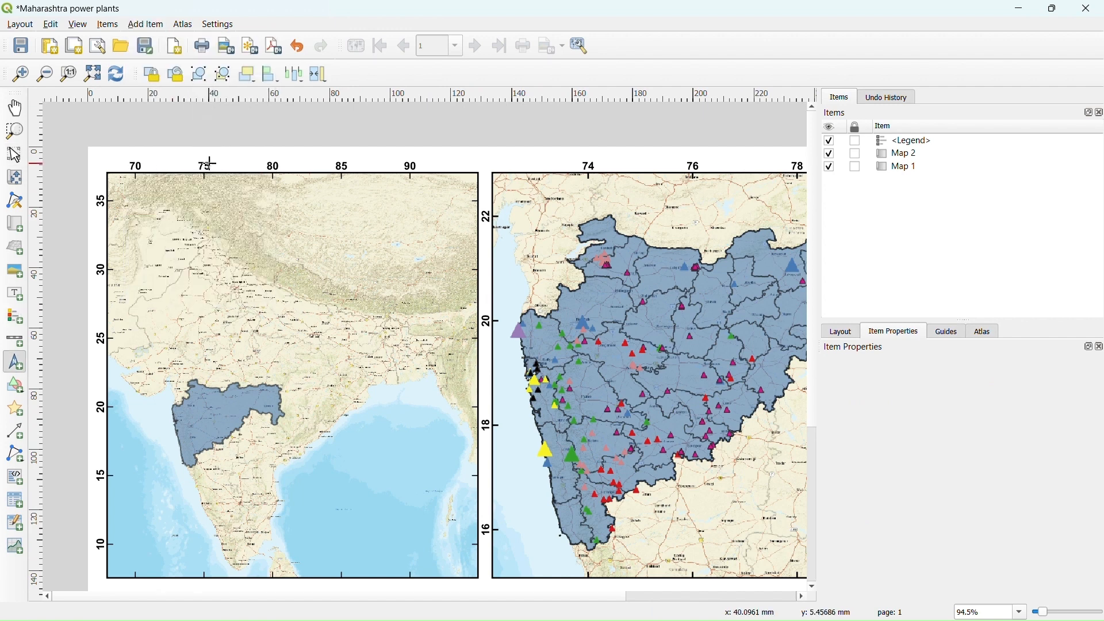
left_click_drag(432, 182, 468, 226)
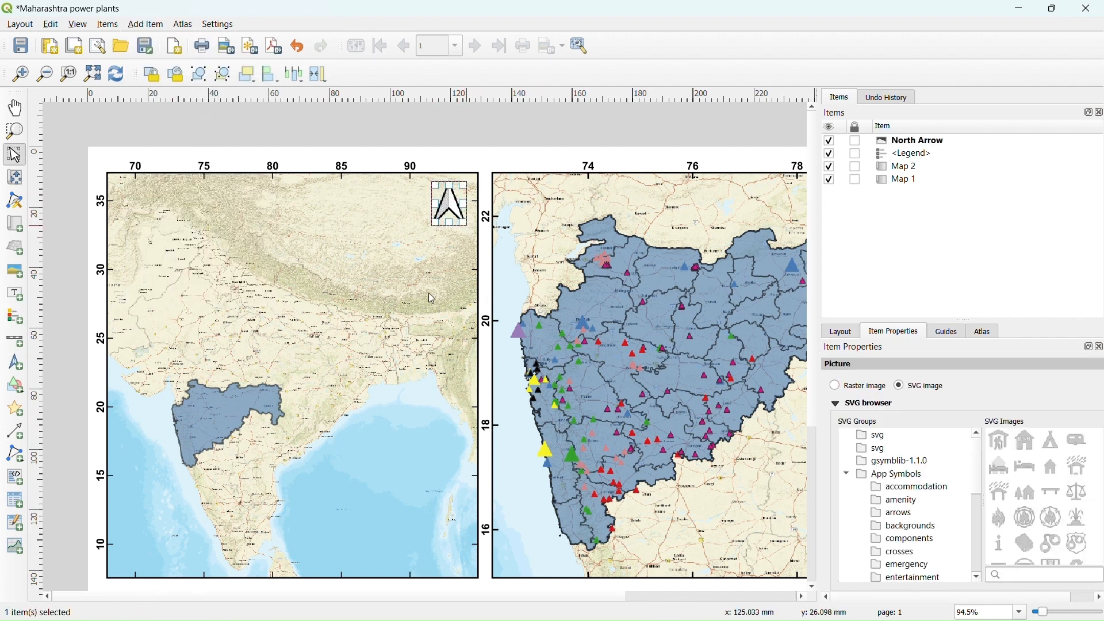
left_click(913, 517)
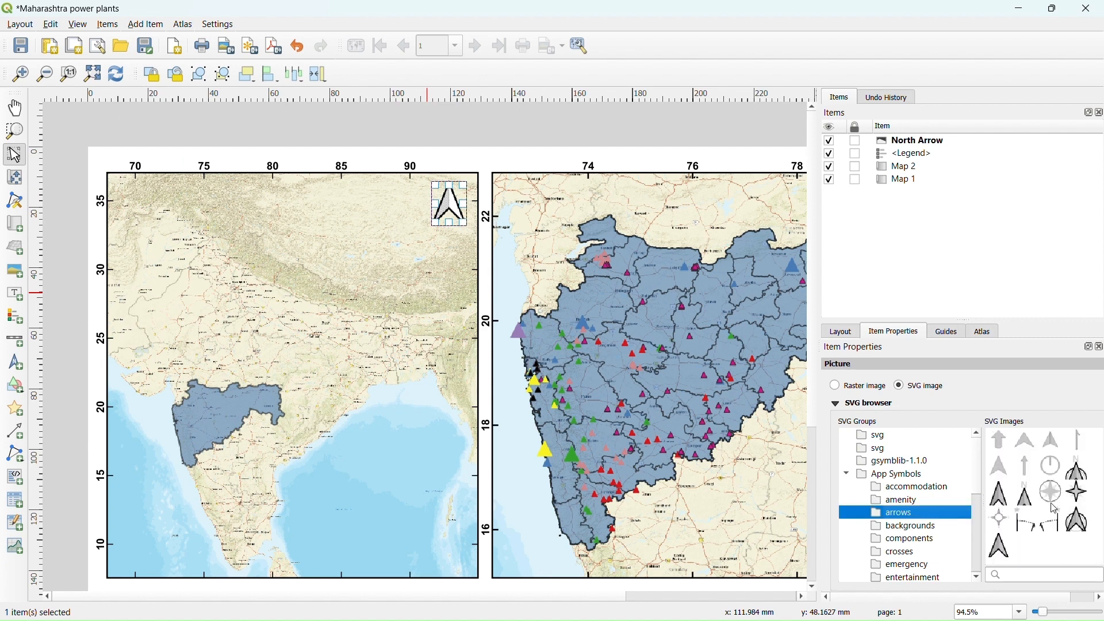
left_click(1002, 446)
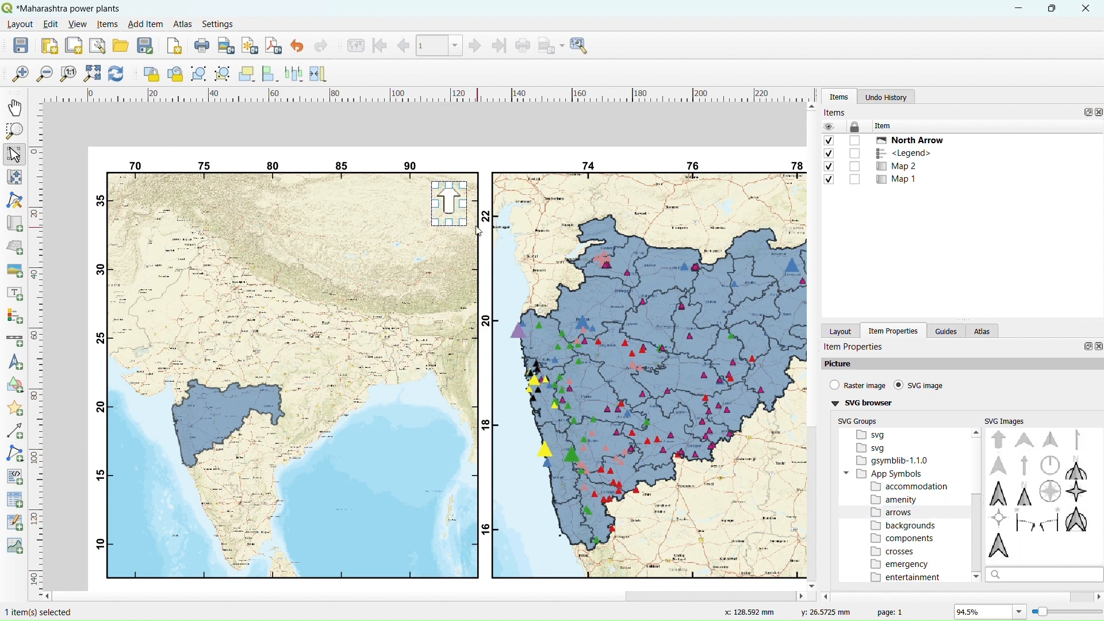
Keep the north arrow as an SVG image, fill it red and set its stroke width to 0.40 mm
left_click(836, 390)
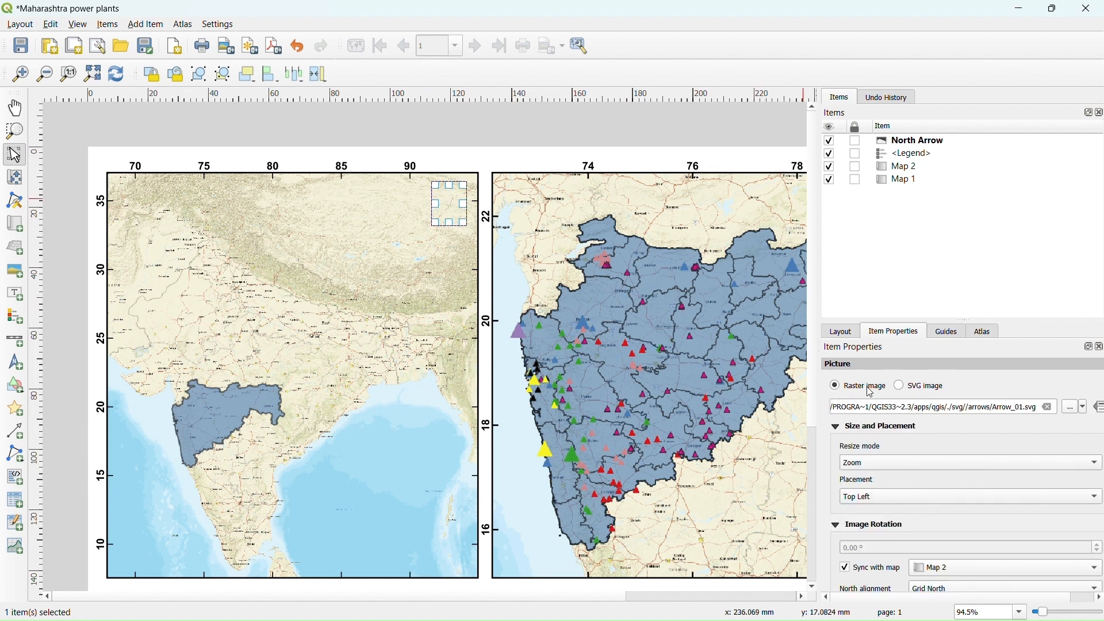
left_click(900, 385)
left_click(838, 404)
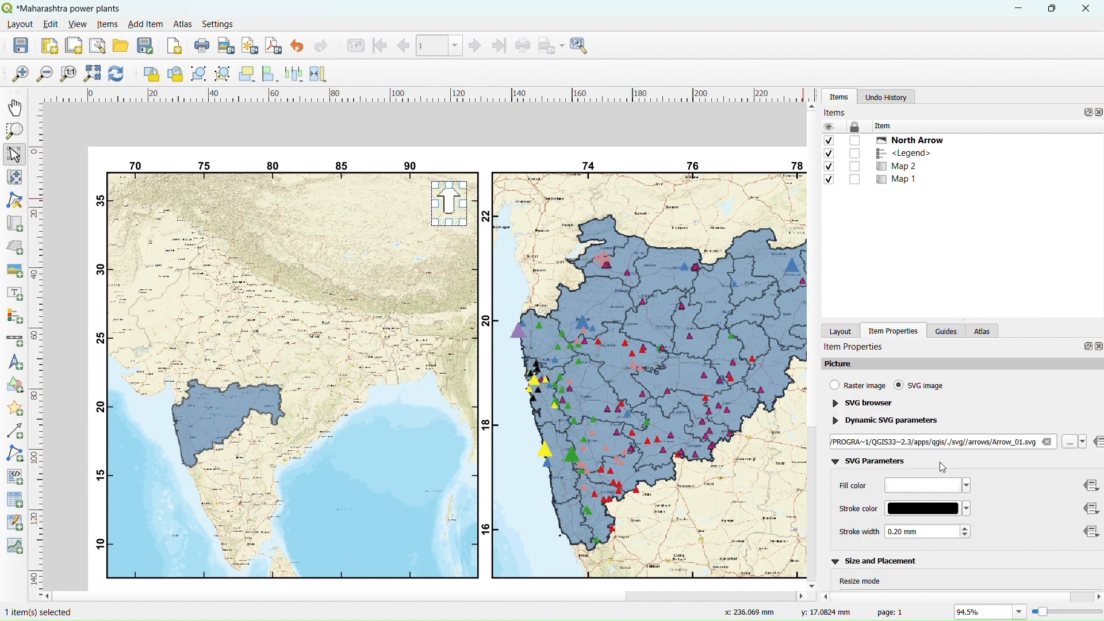
left_click(967, 486)
left_click(892, 356)
left_click(969, 486)
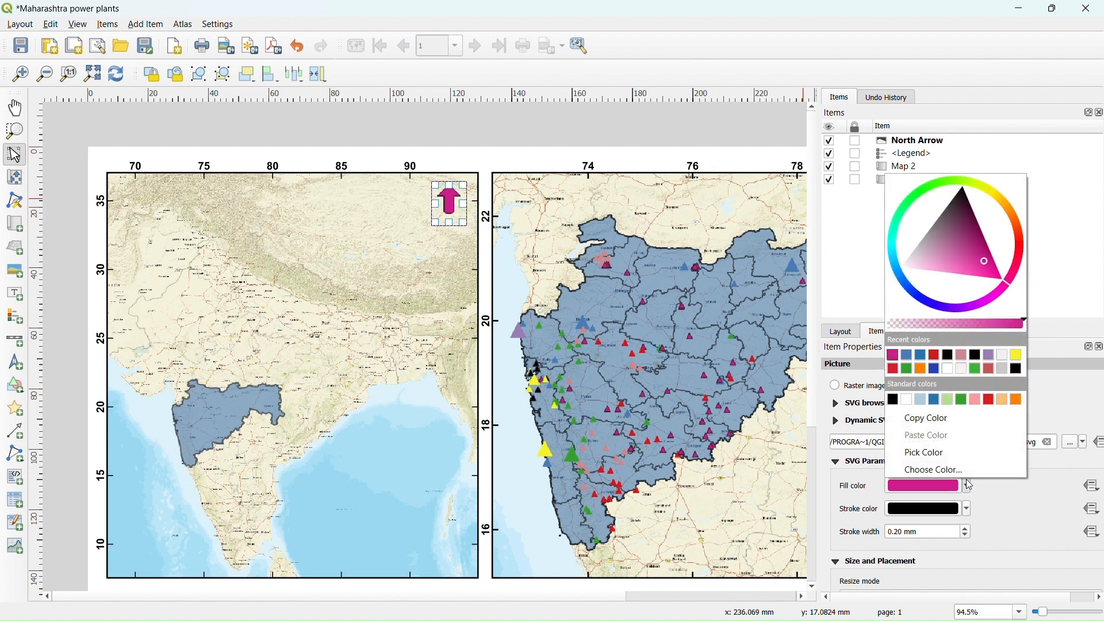
left_click(936, 356)
left_click(965, 528)
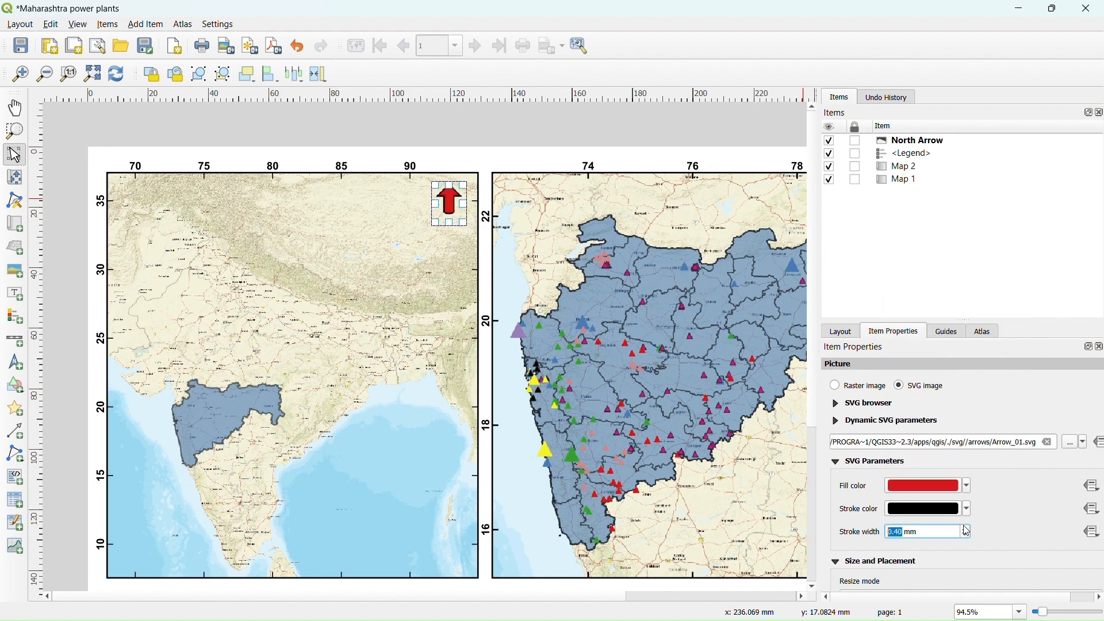
Place a copy of the red north arrow in the upper-right corner of Map 1
scroll(320, 236, "down", 2)
left_click(319, 236)
scroll(382, 266, "up", 2)
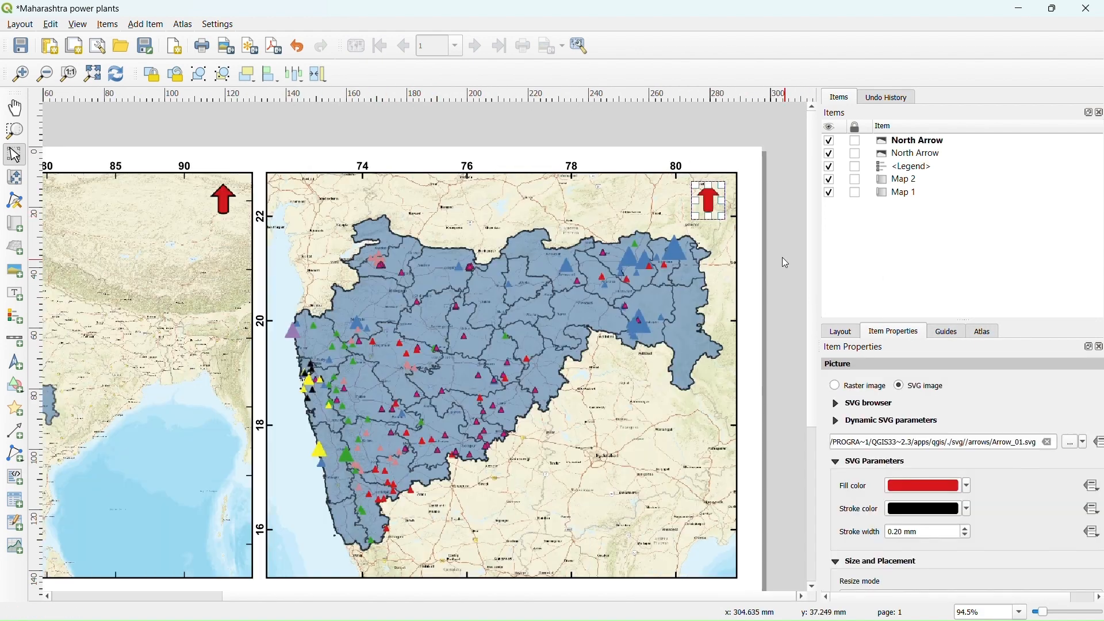
left_click(700, 132)
Add a single-box scale bar in kilometers linked to Map 2 and move it to the overview map's lower-right corner
scroll(674, 246, "down", 2)
scroll(493, 375, "up", 2)
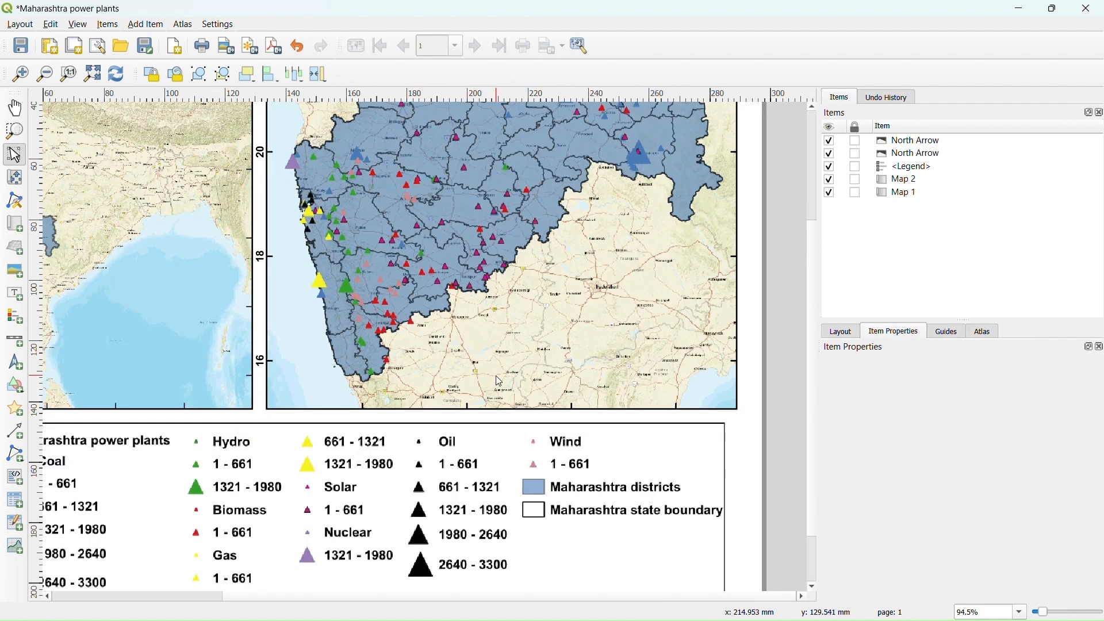
scroll(498, 380, "down", 2)
scroll(498, 374, "up", 2)
left_click(151, 25)
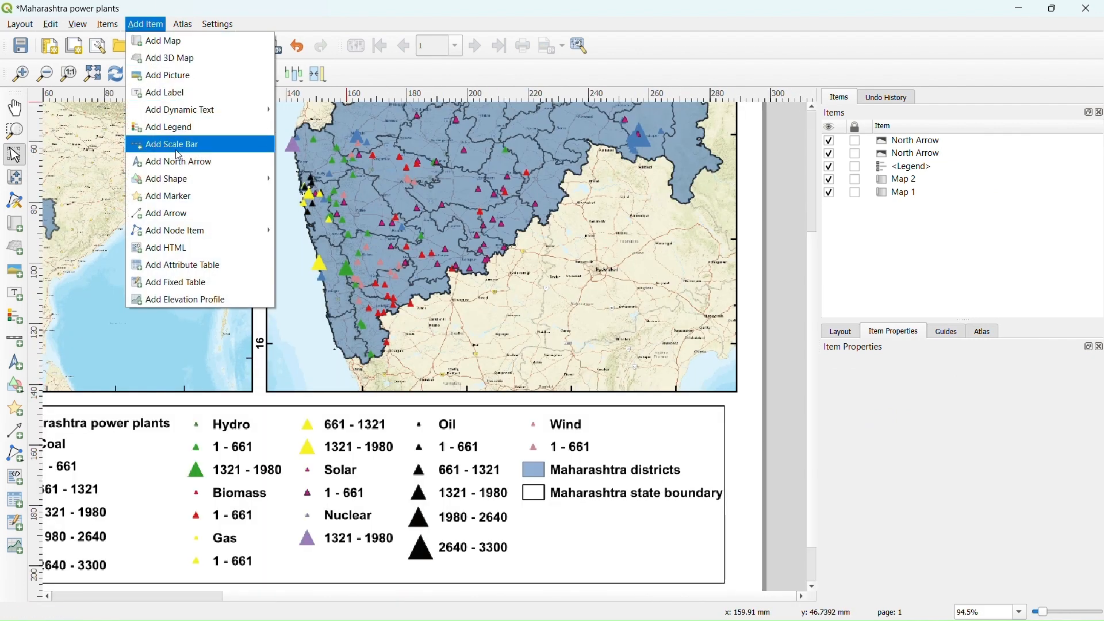
left_click(170, 145)
left_click_drag(76, 326, 242, 367)
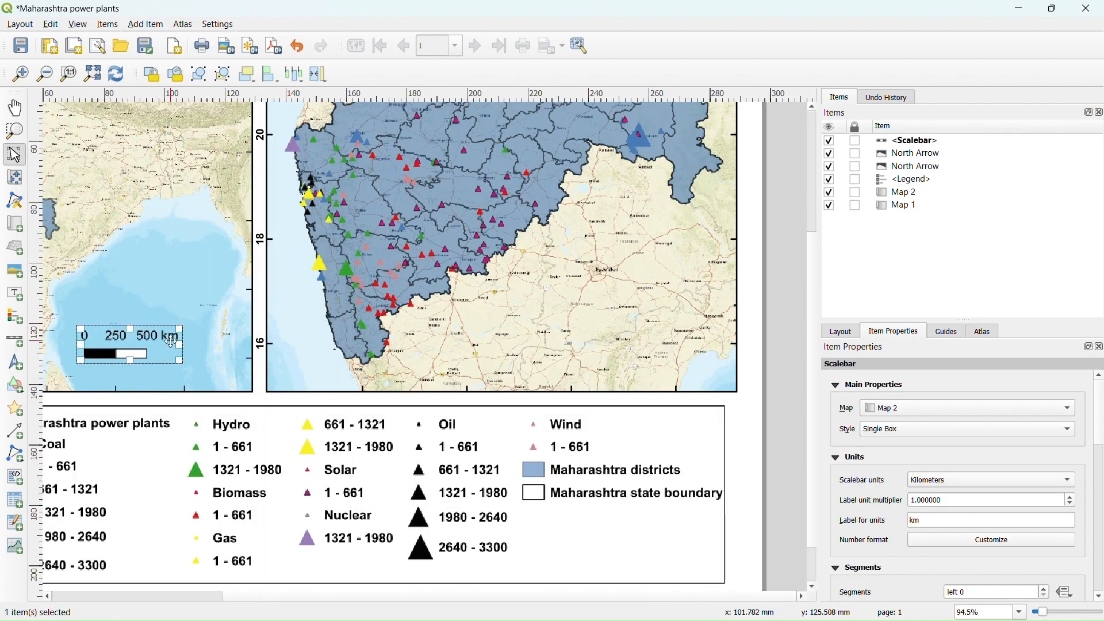
scroll(242, 367, "up", 3)
left_click_drag(474, 355, 665, 421)
Frame the overview map's scale bar and place a matching framed one for Map 1 in the detail map's lower-right corner
scroll(1102, 500, "down", 5)
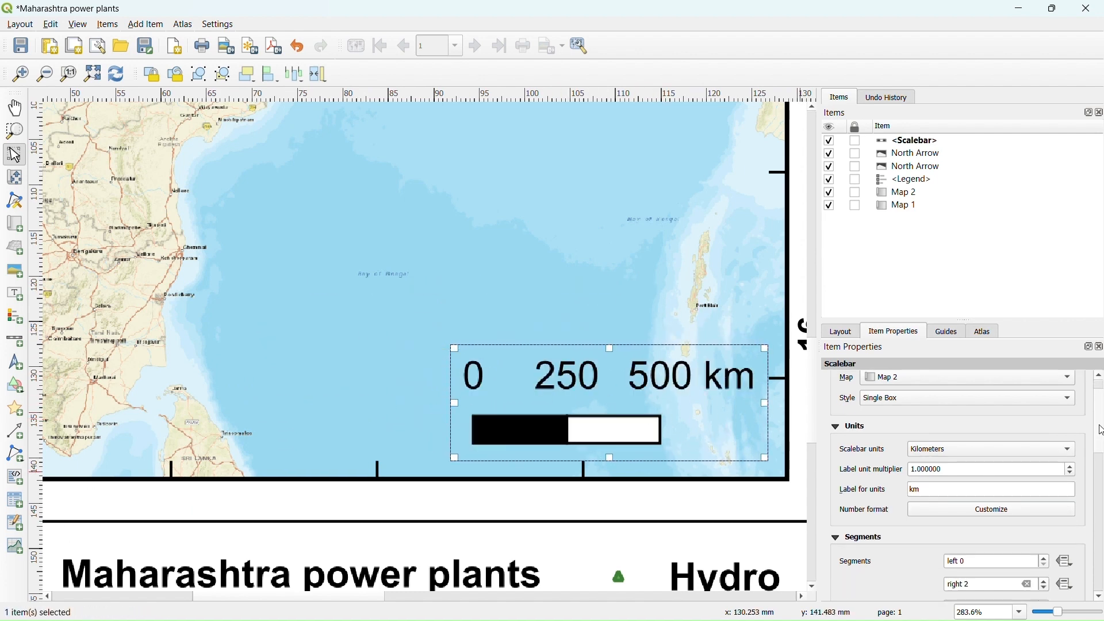
scroll(1101, 477, "down", 10)
scroll(911, 490, "up", 5)
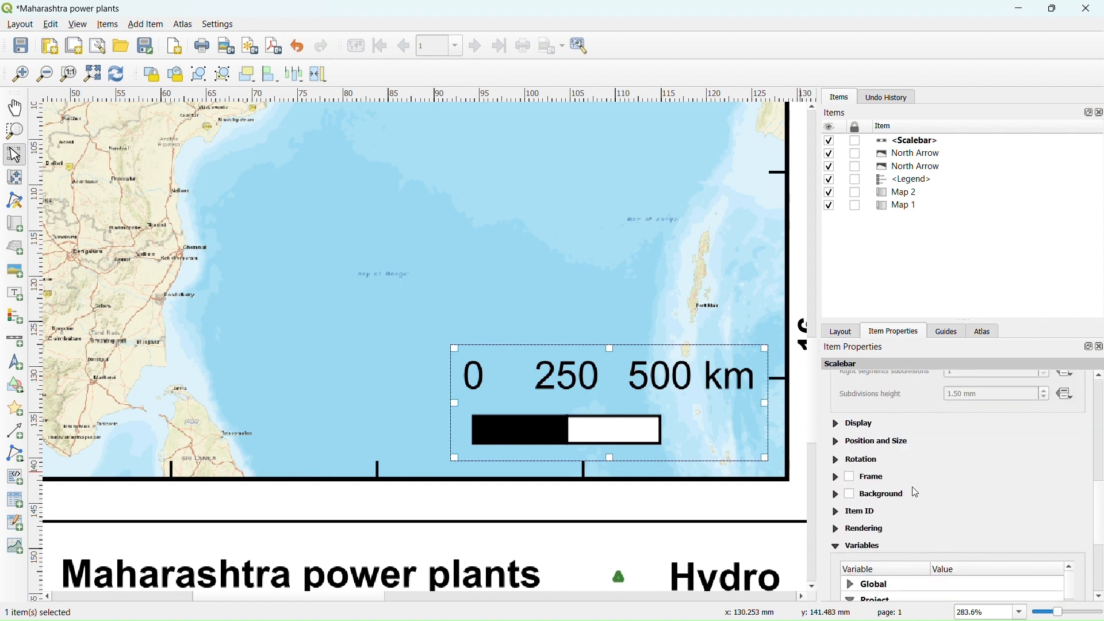
left_click(850, 478)
scroll(494, 299, "down", 6)
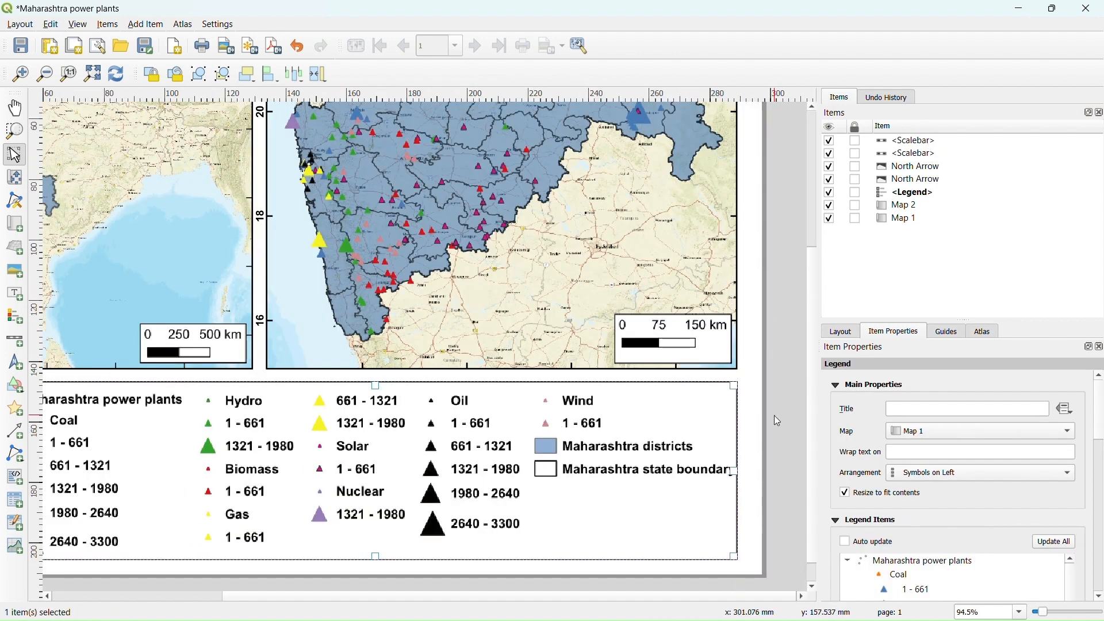
Add a label near the top of Map 2, beside its north arrow, reading "Location of Maharashtra state in India"
left_click(774, 415)
scroll(774, 415, "down", 6)
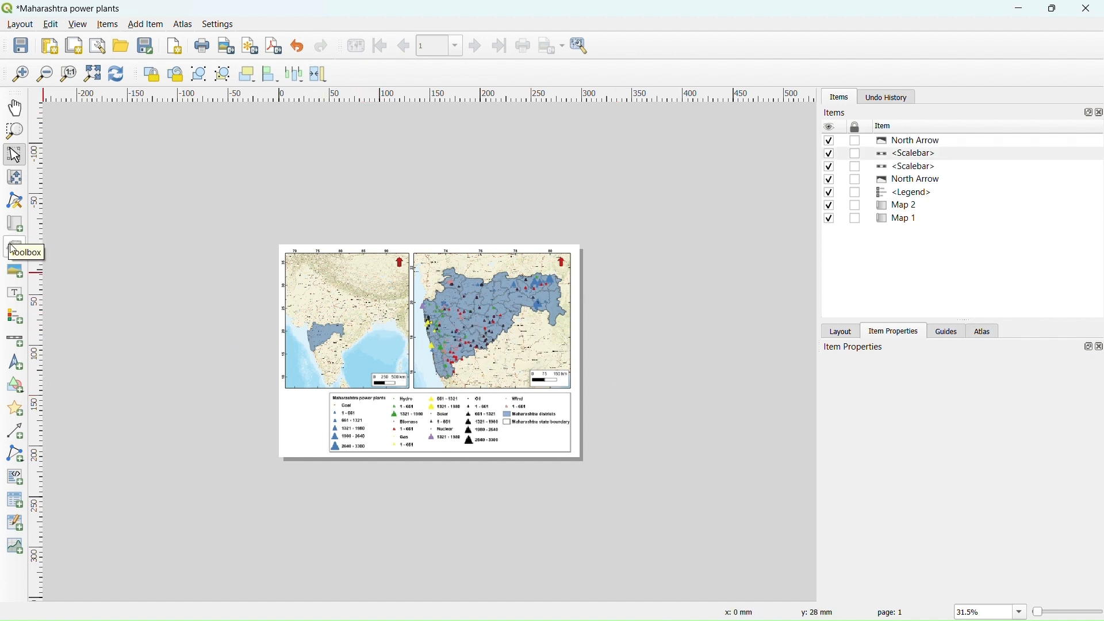
left_click(15, 293)
scroll(244, 205, "up", 3)
left_click_drag(218, 188, 408, 224)
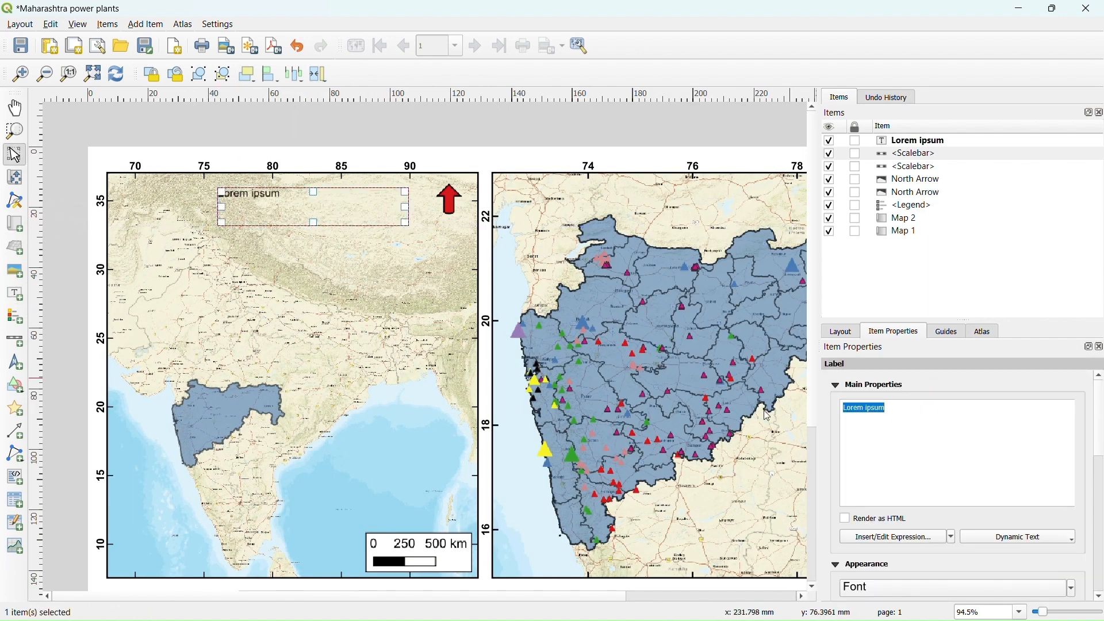
type("Location")
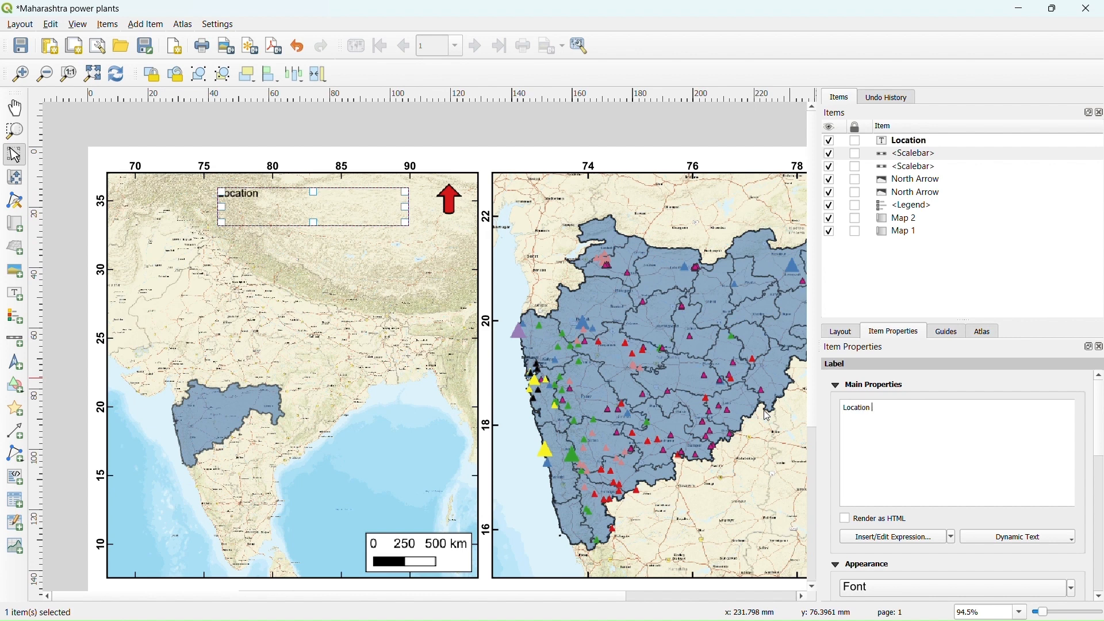
type(" of Maharashtra state in India")
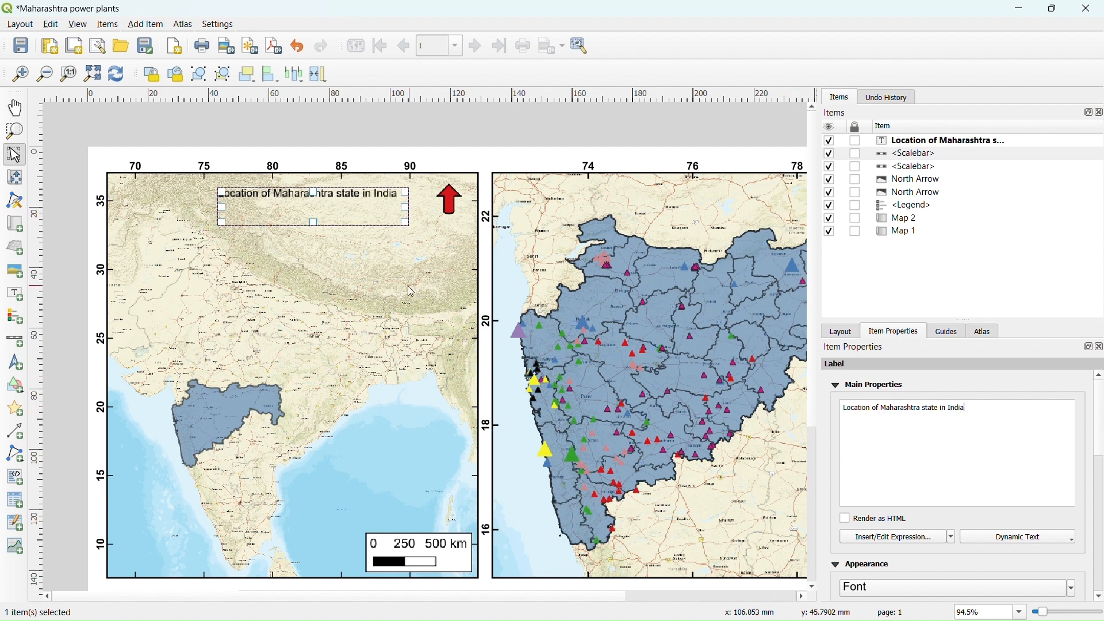
Center the location label's text horizontally and set its font style to Bold
scroll(1101, 436, "down", 2)
scroll(1102, 436, "down", 5)
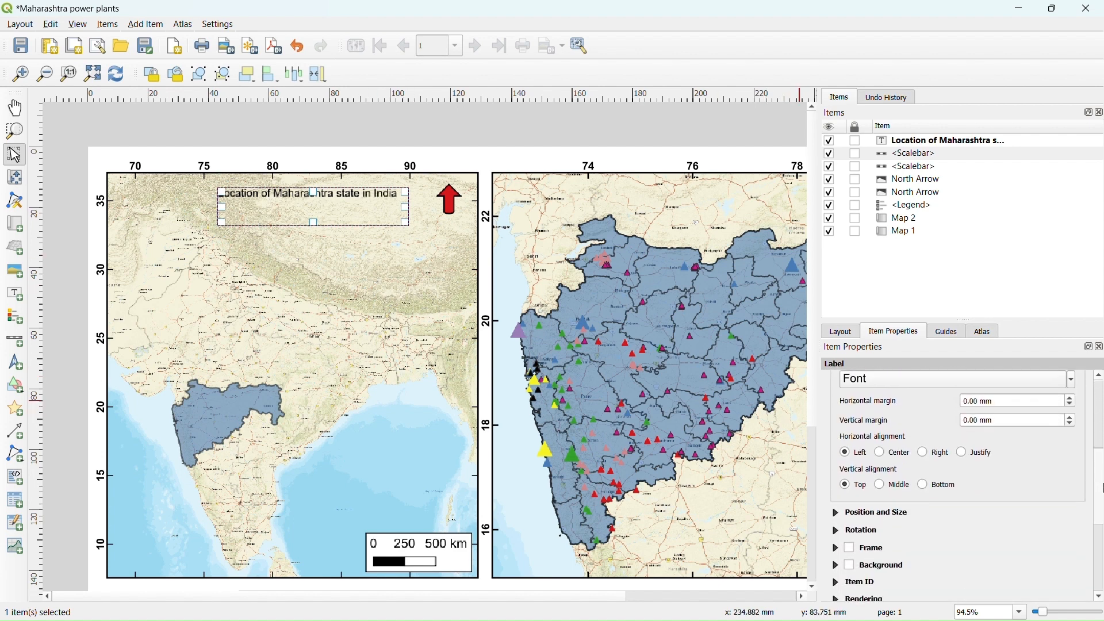
left_click(883, 451)
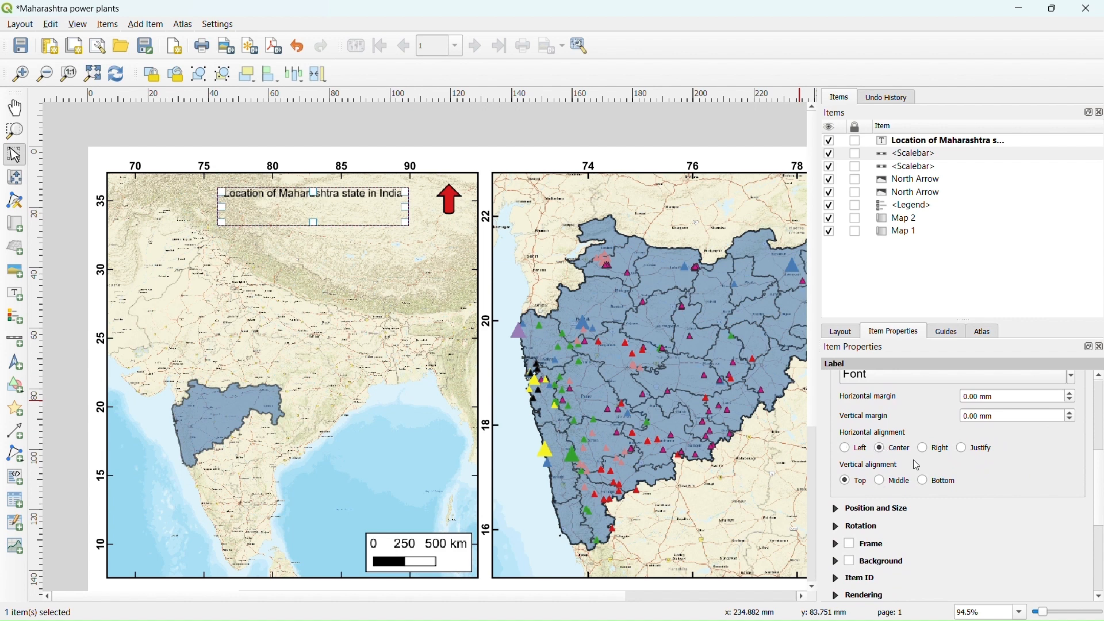
scroll(1102, 483, "down", 3)
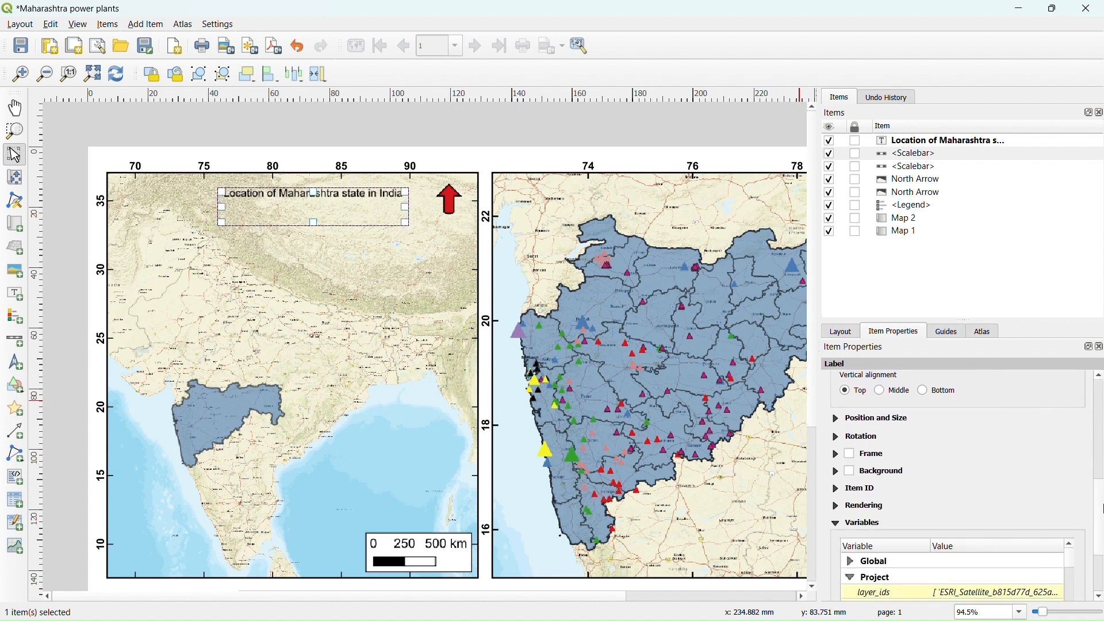
scroll(1003, 460, "up", 6)
left_click(1003, 442)
left_click(888, 457)
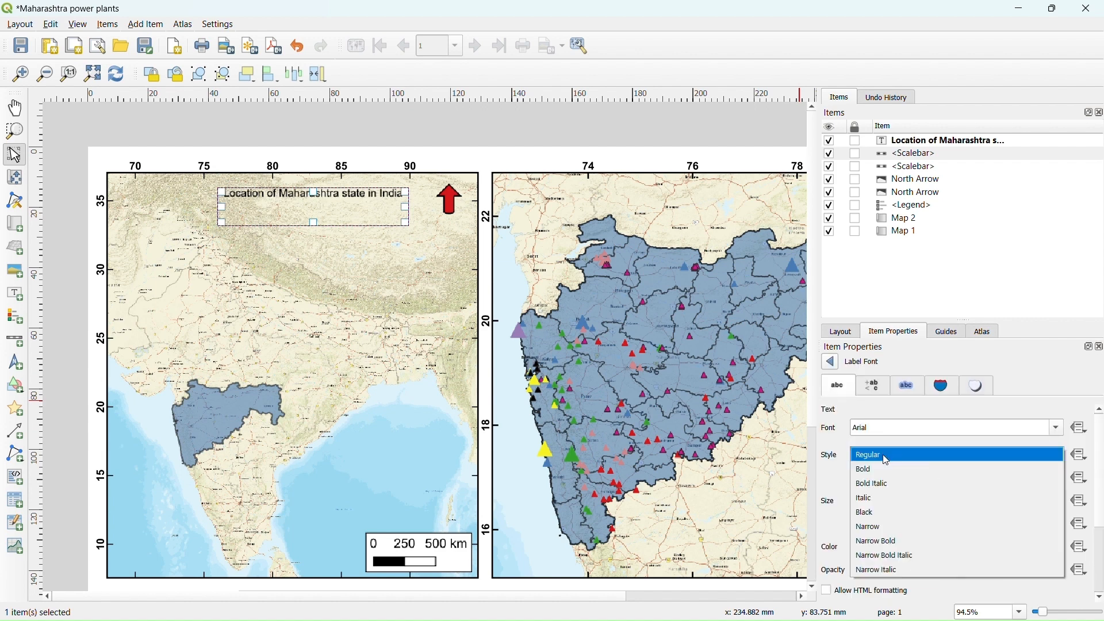
left_click(884, 469)
scroll(1101, 458, "down", 2)
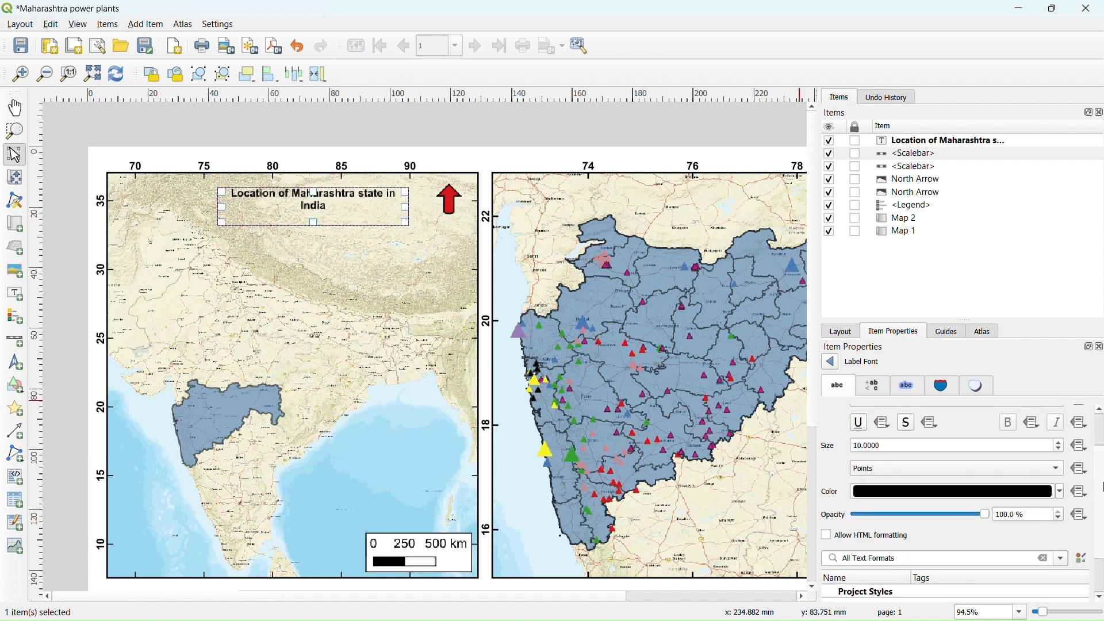
Set the location label's font size to 12 points and its vertical alignment to Middle
left_click(1062, 456)
left_click(1063, 457)
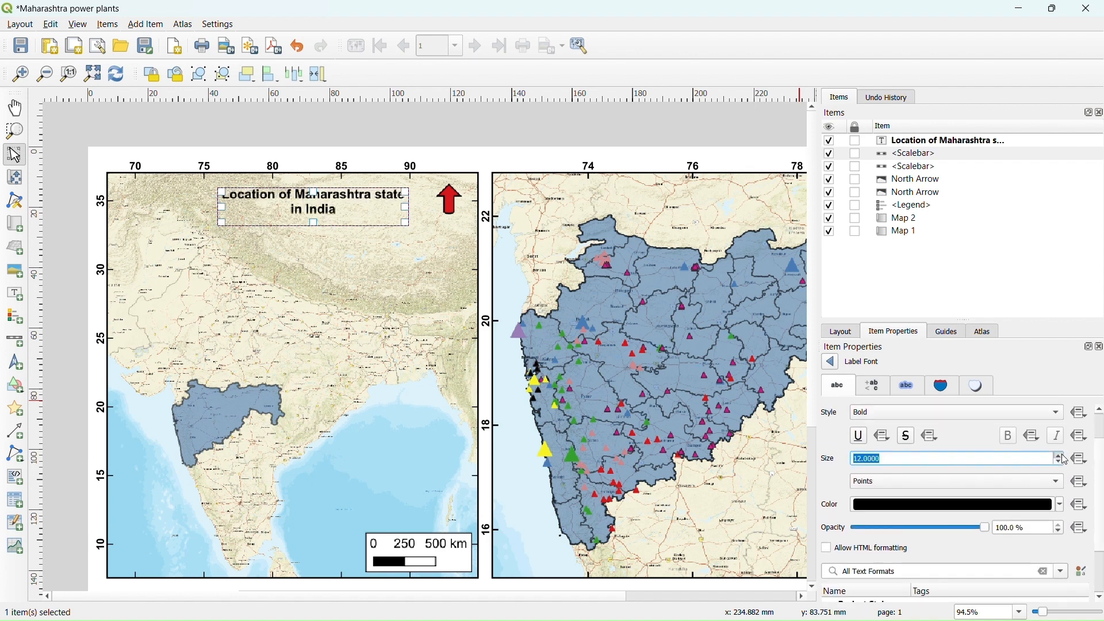
left_click(830, 362)
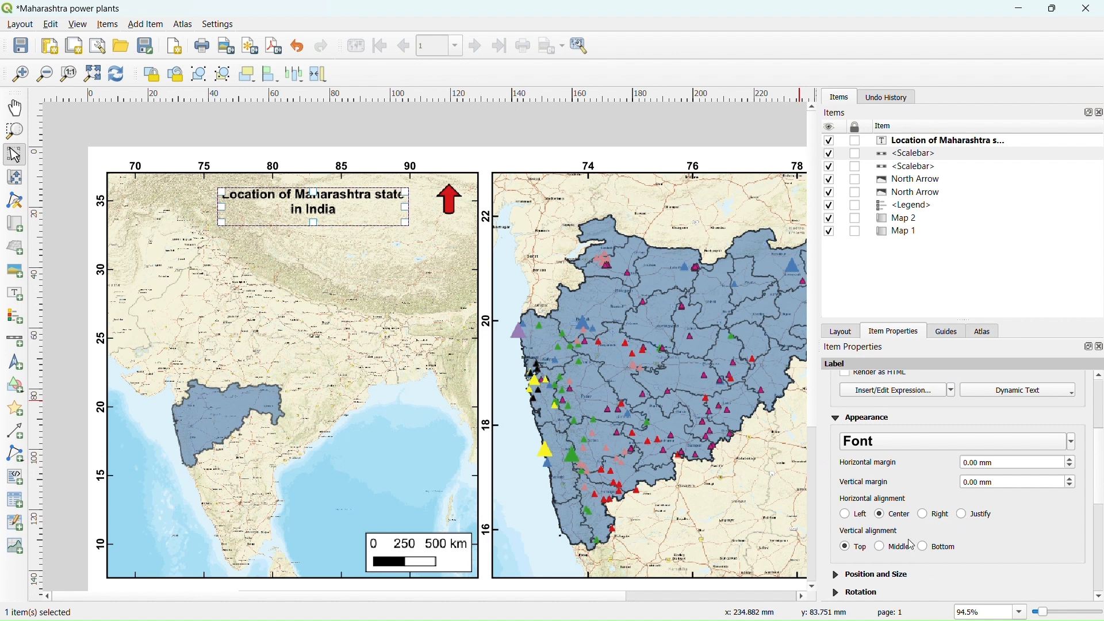
scroll(1100, 483, "down", 2)
left_click(882, 458)
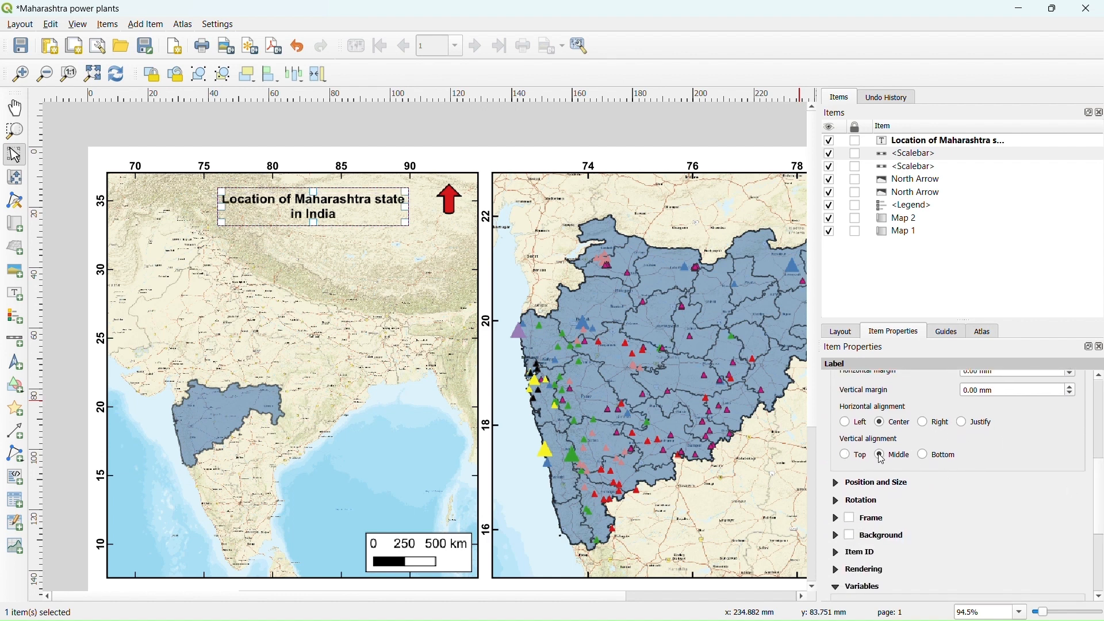
Give the location label a frame and a pale yellow background
left_click(881, 517)
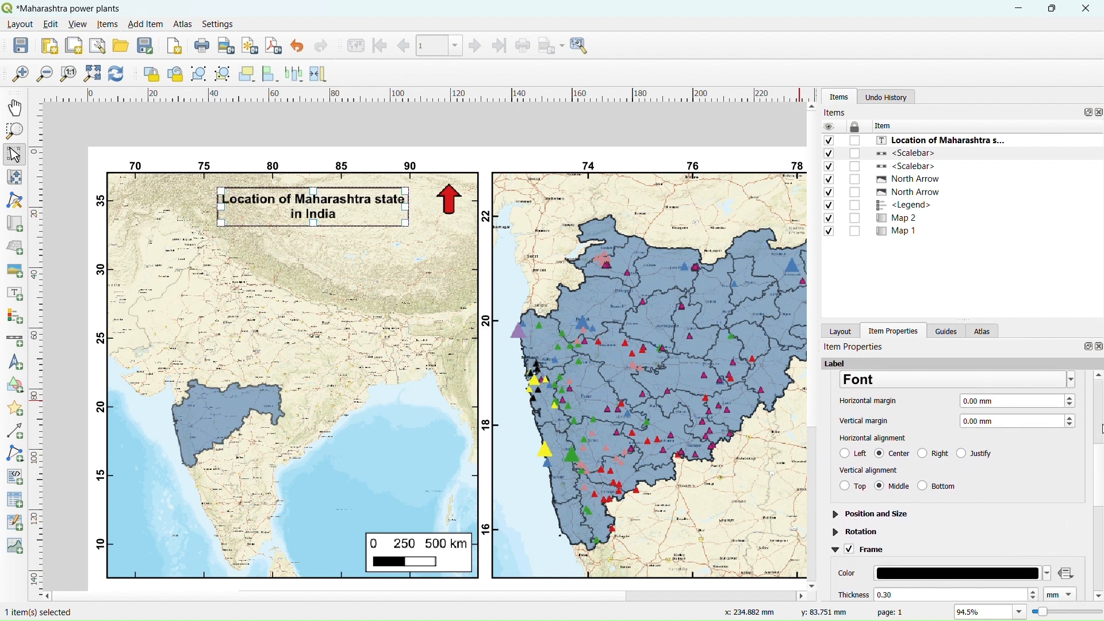
left_click_drag(1097, 449, 1097, 489)
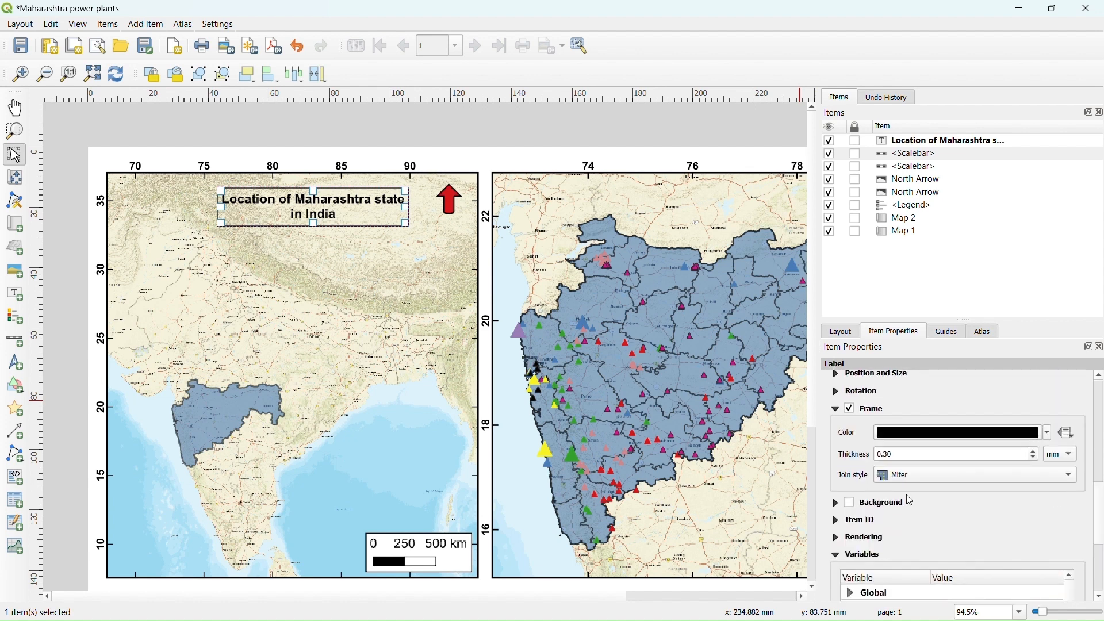
left_click(855, 505)
left_click(1052, 530)
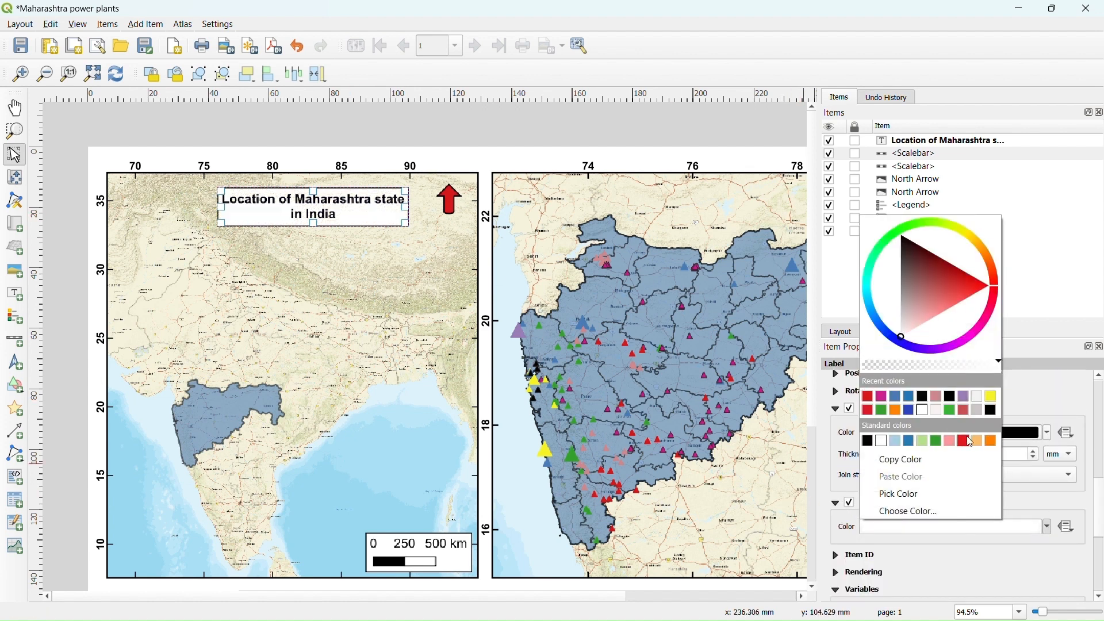
left_click(958, 232)
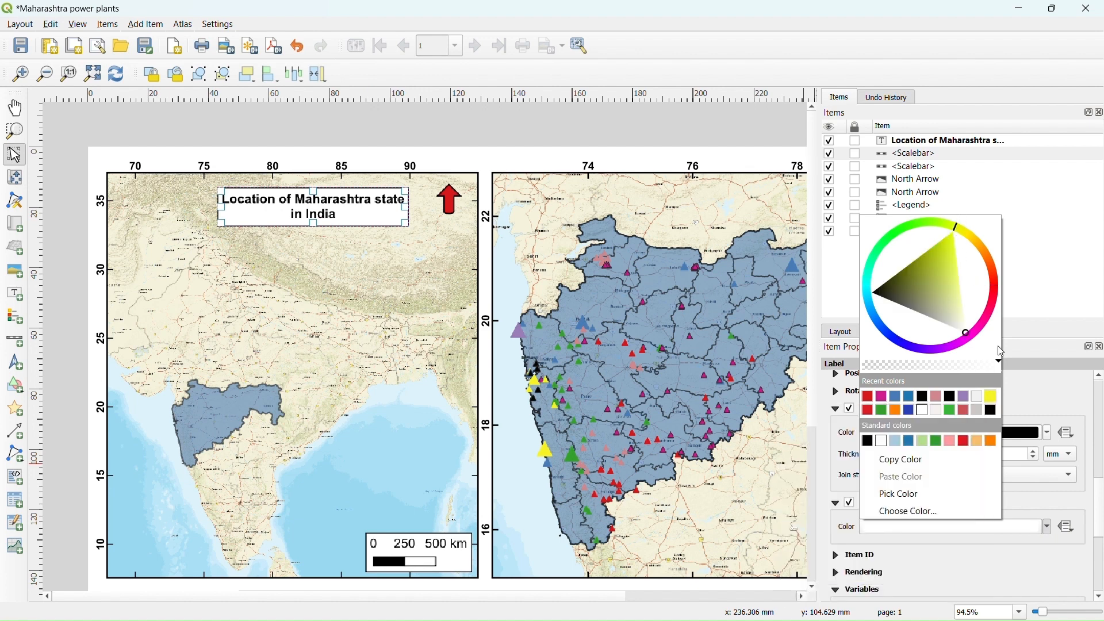
left_click(949, 239)
left_click(955, 258)
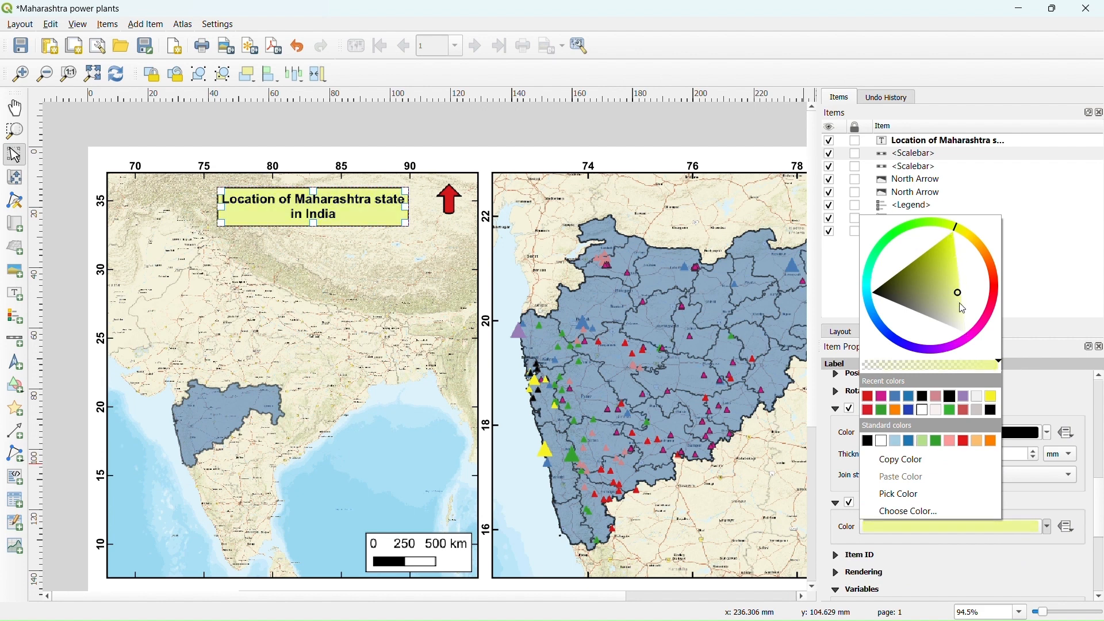
left_click(968, 315)
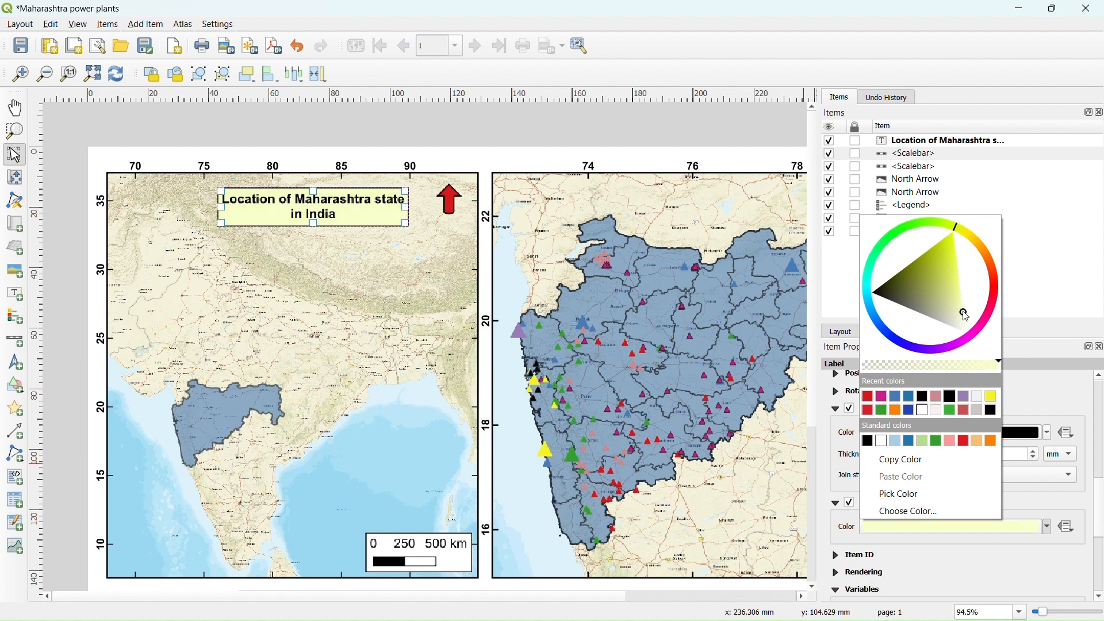
left_click(931, 459)
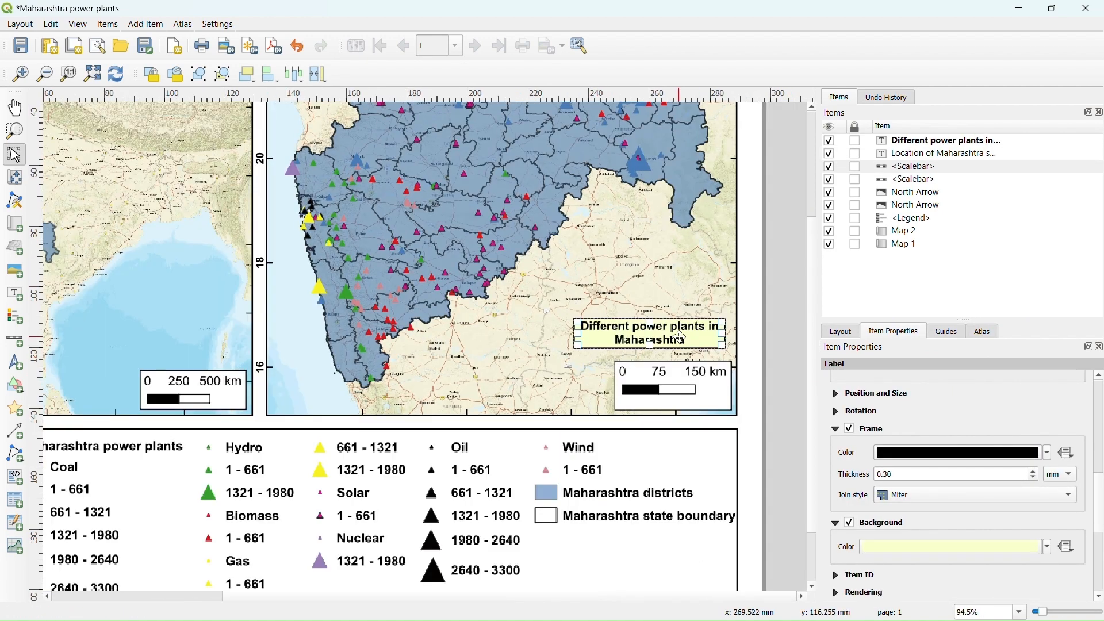
Shift the "Different power plants in Maharashtra" label slightly toward the detail map's right edge, above the scale bar
left_click_drag(679, 337, 687, 337)
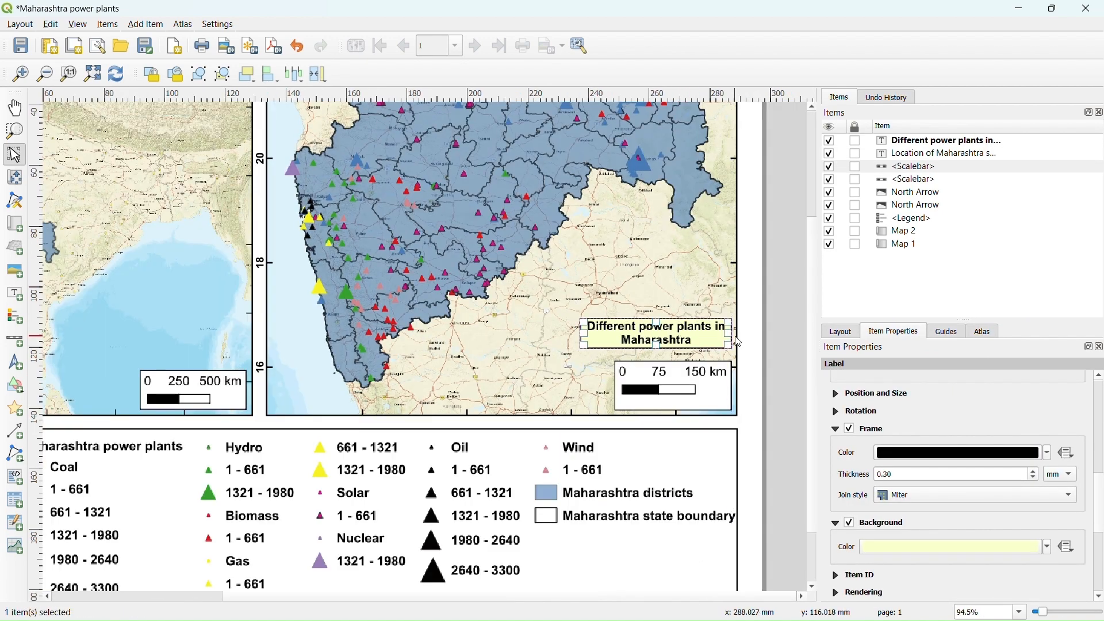
left_click(761, 333)
scroll(761, 333, "down", 2)
scroll(355, 442, "up", 2)
Rename the legend's "Maharashtra power plants" layer heading to "Capacity in Megawatt (Mw)"
left_click(359, 448)
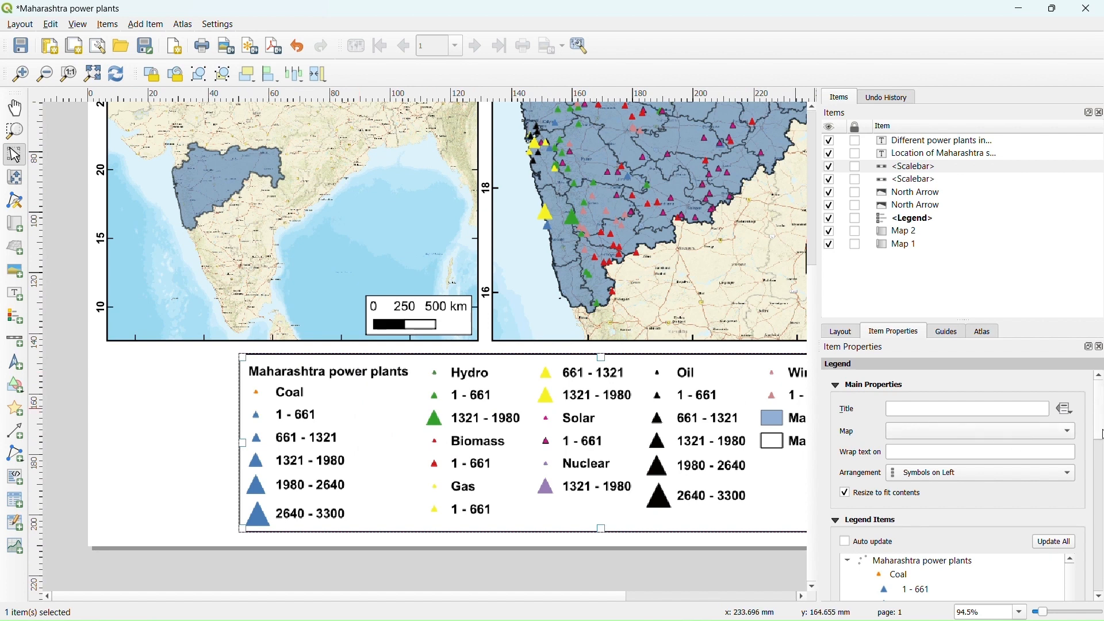
scroll(1081, 448, "down", 5)
double_click(959, 435)
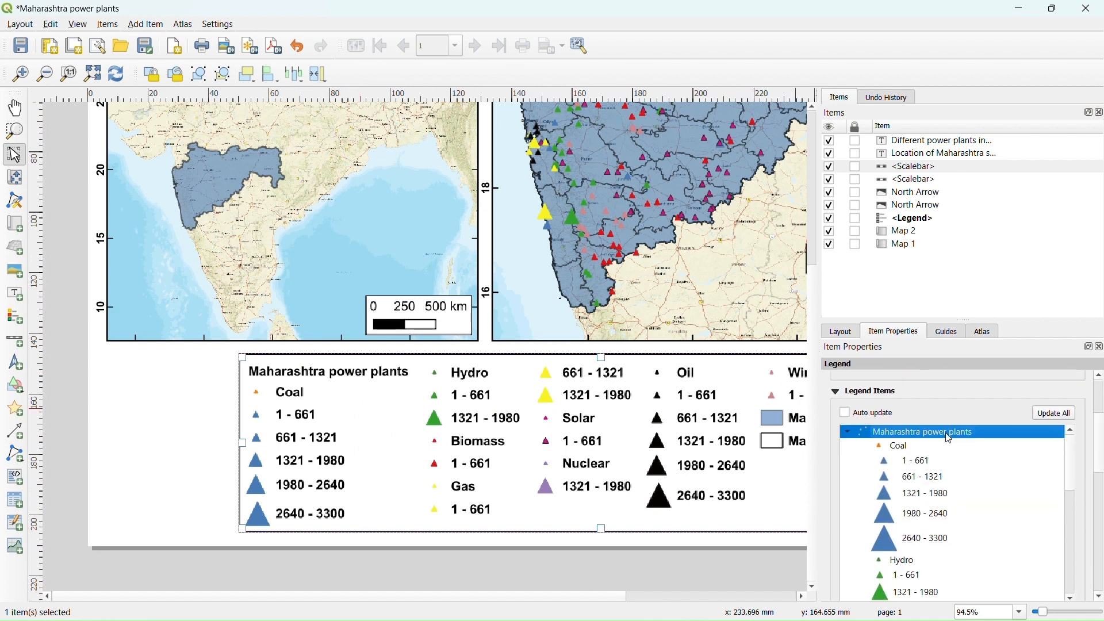
left_click_drag(963, 406, 822, 405)
type("Capacity in")
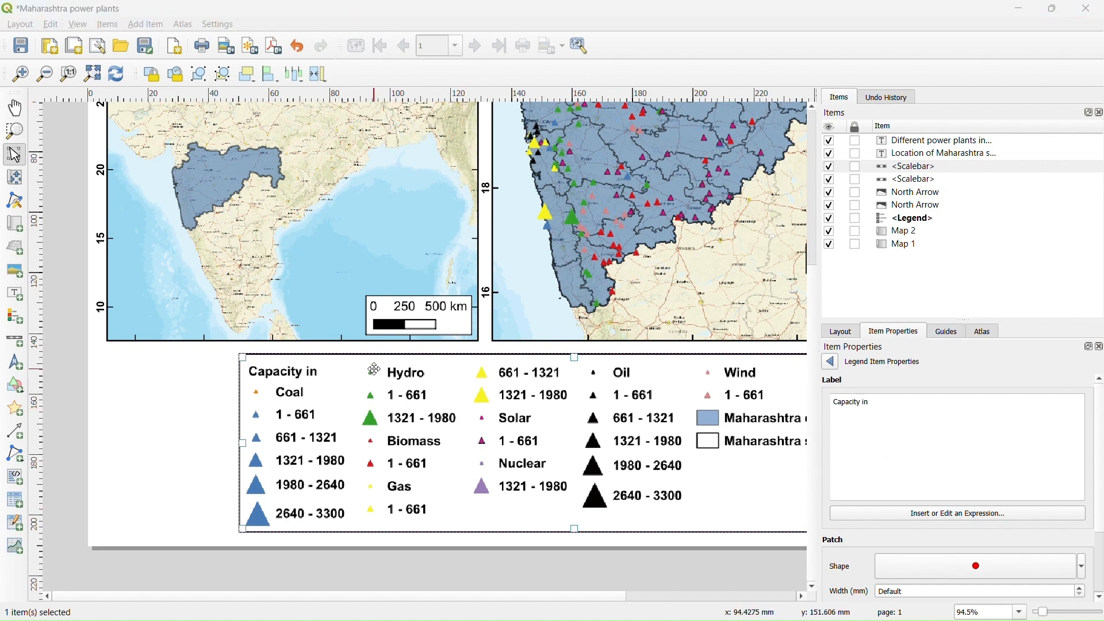
type(" Megawa")
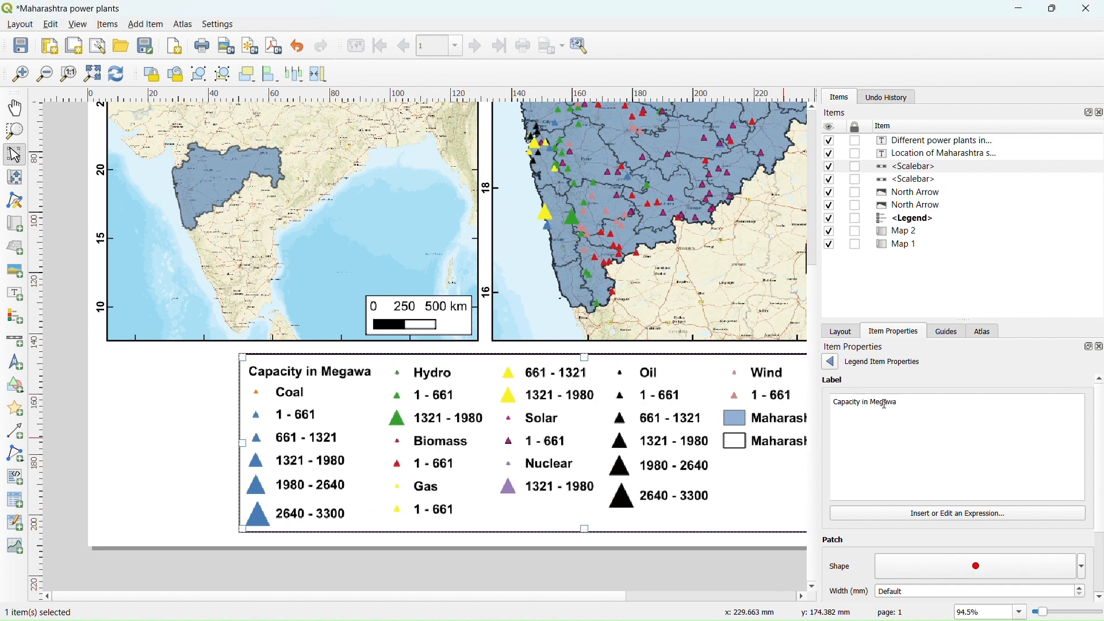
type("tt ")
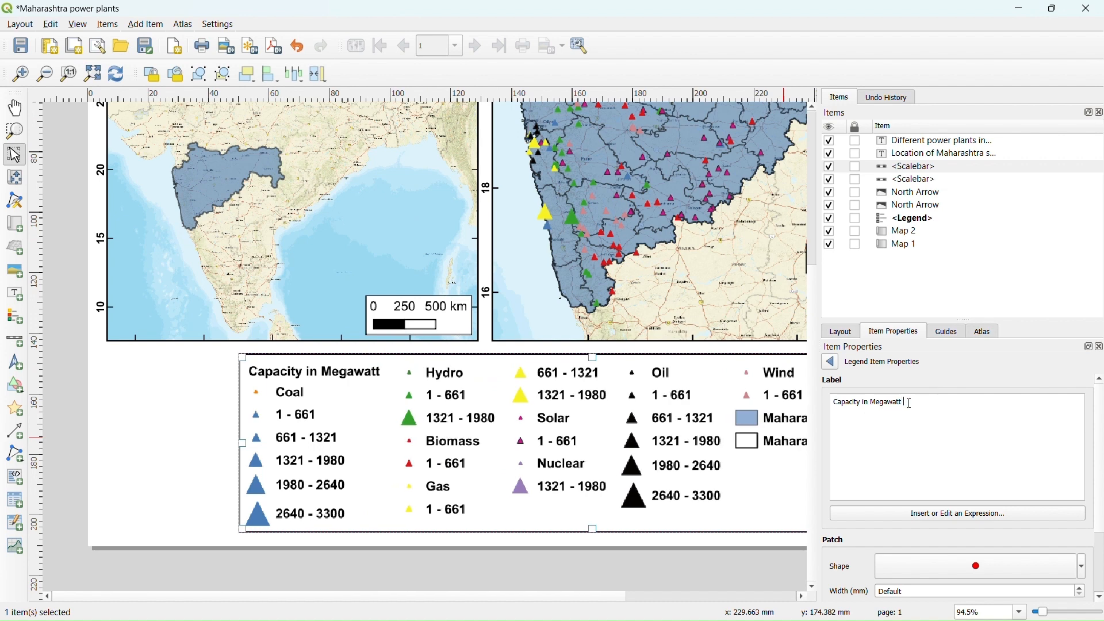
type("(Mw)")
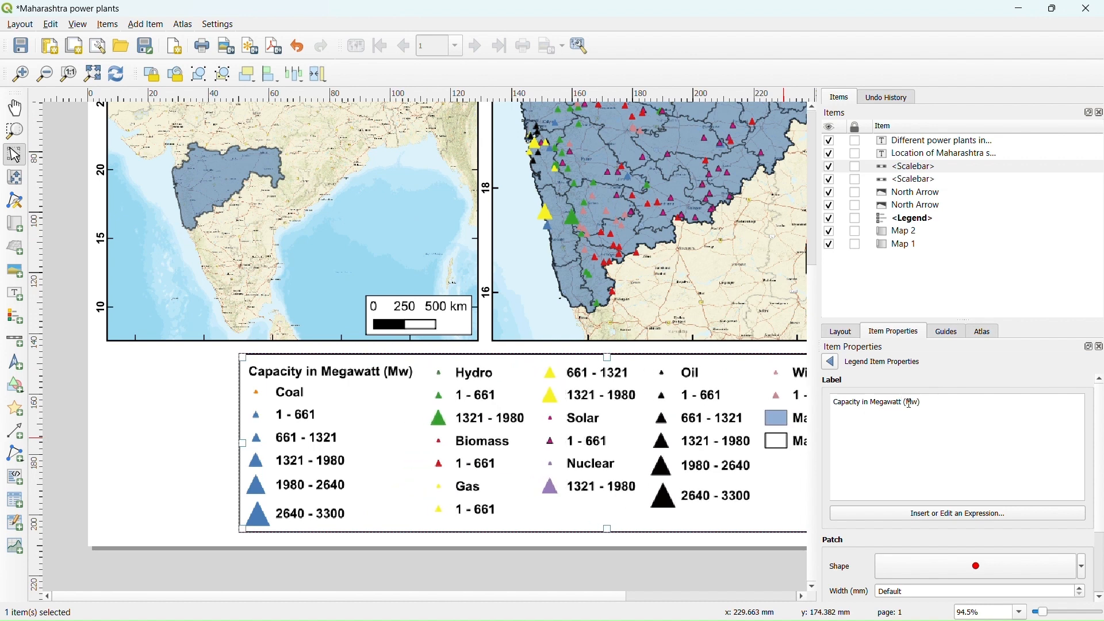
left_click(830, 361)
Set the legend's title to "Power Plants in Maharashtra"
scroll(1072, 465, "down", 1)
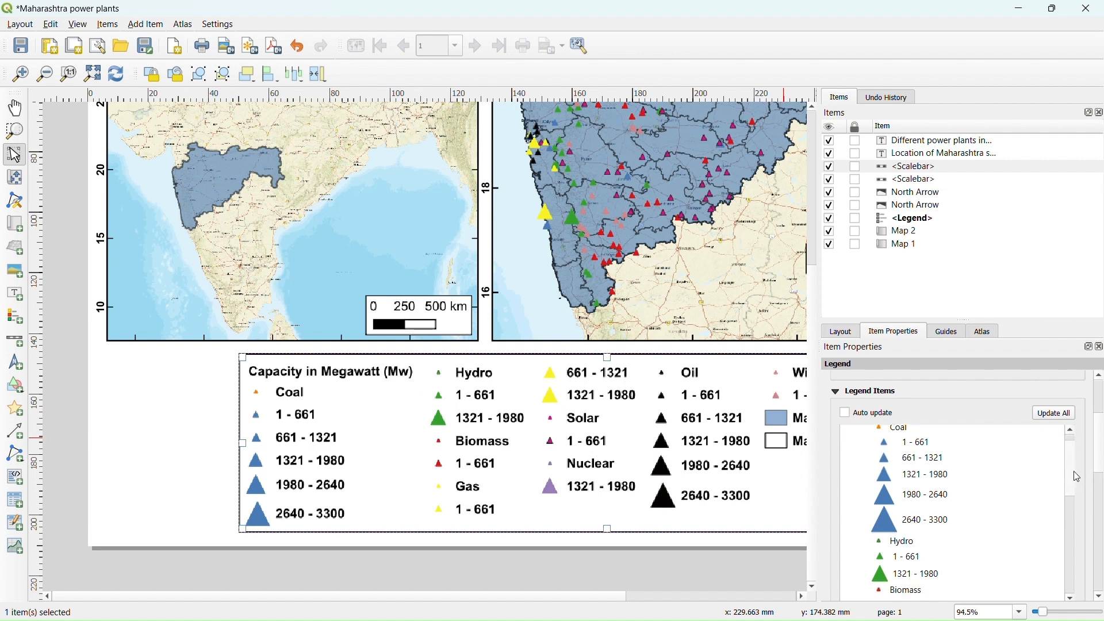
scroll(1006, 446, "up", 1)
left_click(836, 391)
left_click_drag(1099, 438, 1099, 387)
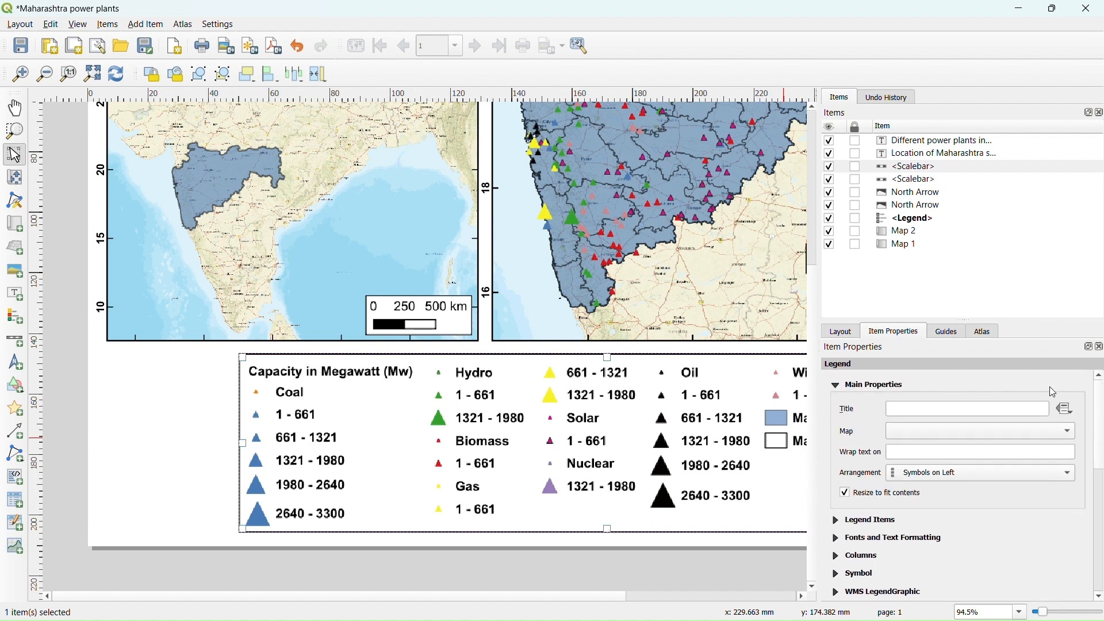
left_click(951, 408)
type("Power")
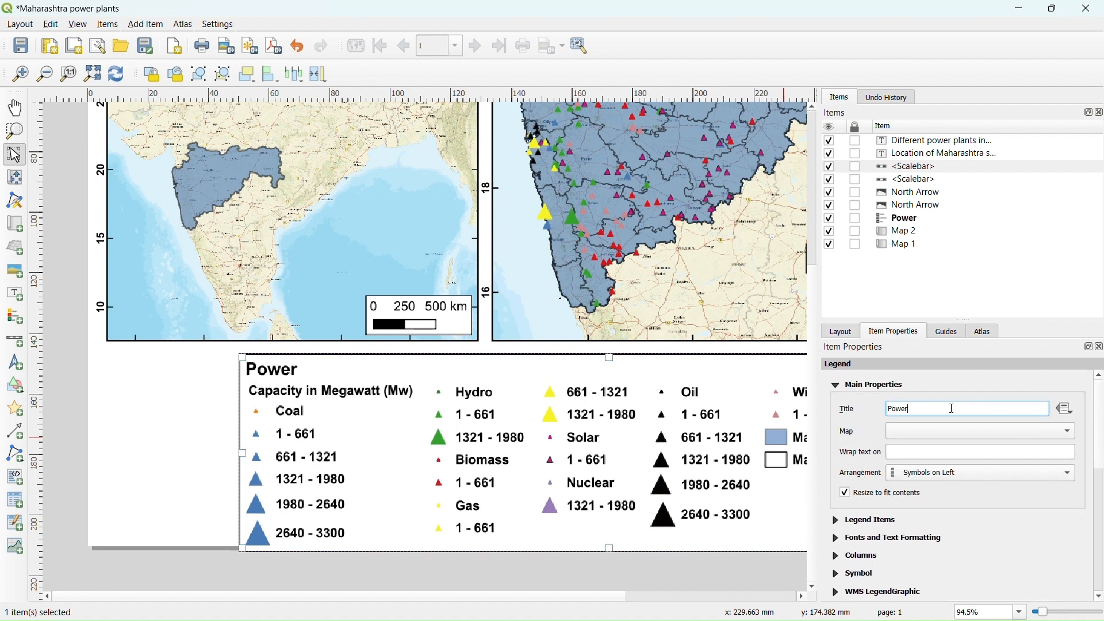
type(" Plants in Maharshtra")
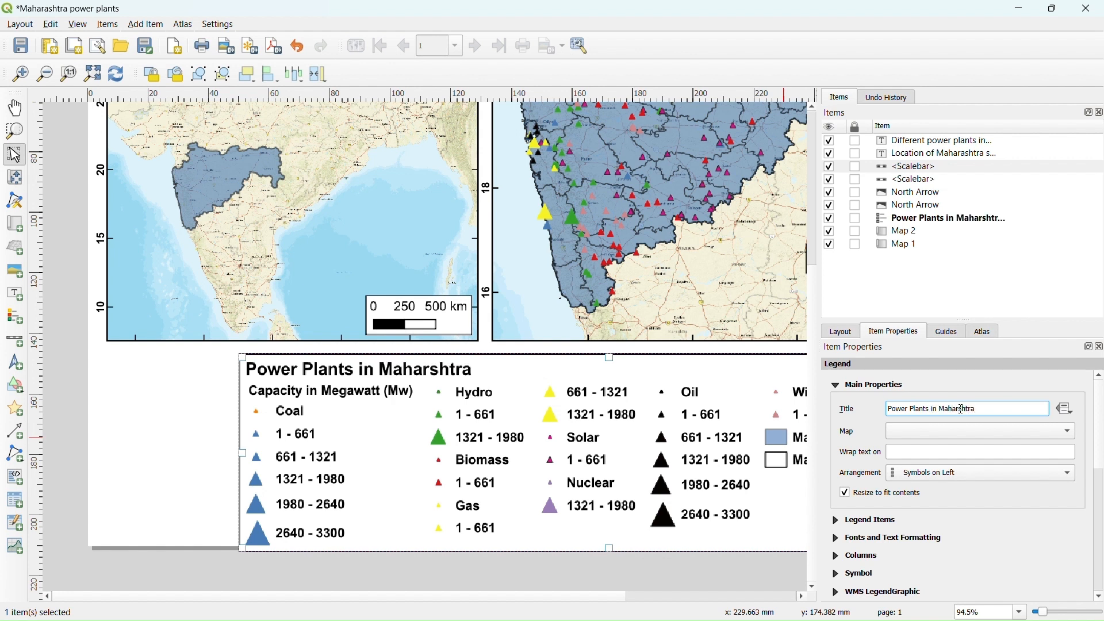
type("a")
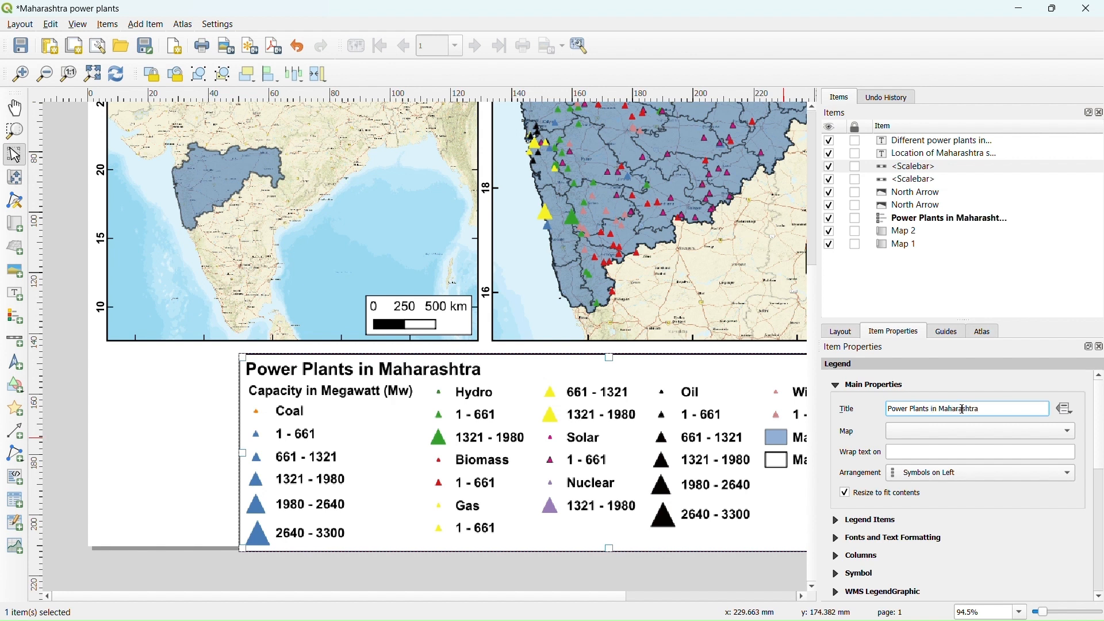
Move the legend up and left so it fits on the page directly beneath the two maps
scroll(275, 360, "down", 1)
scroll(278, 406, "up", 1)
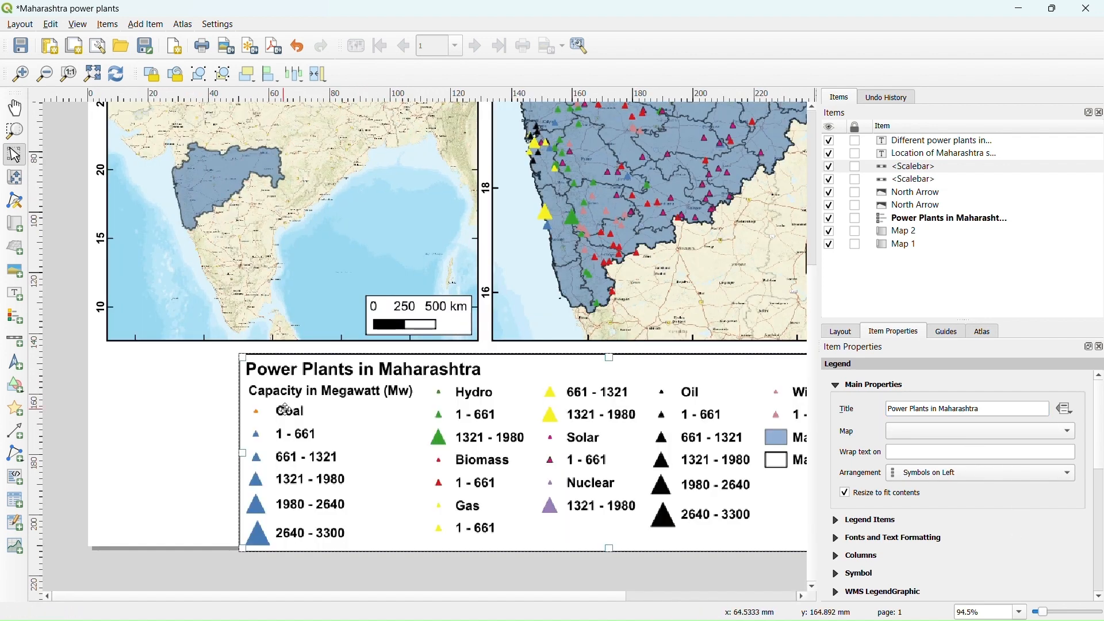
left_click_drag(473, 453, 438, 445)
scroll(274, 406, "down", 1)
left_click_drag(535, 430, 535, 431)
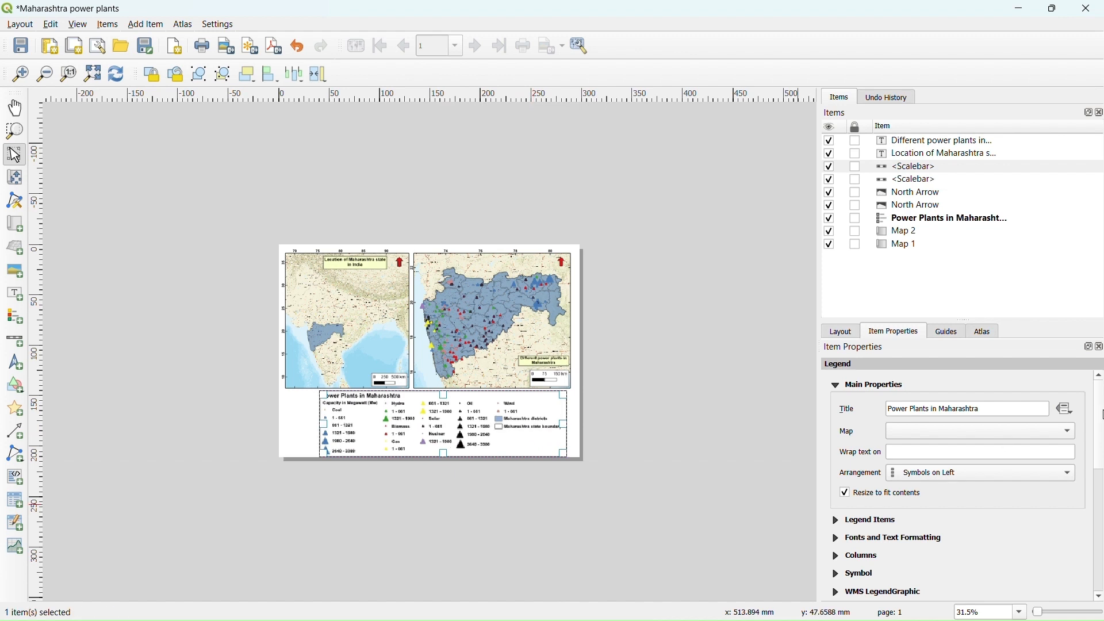
Reduce the legend's width to 242.116 mm and try to lower its height as well
scroll(1055, 476, "down", 6)
left_click(871, 430)
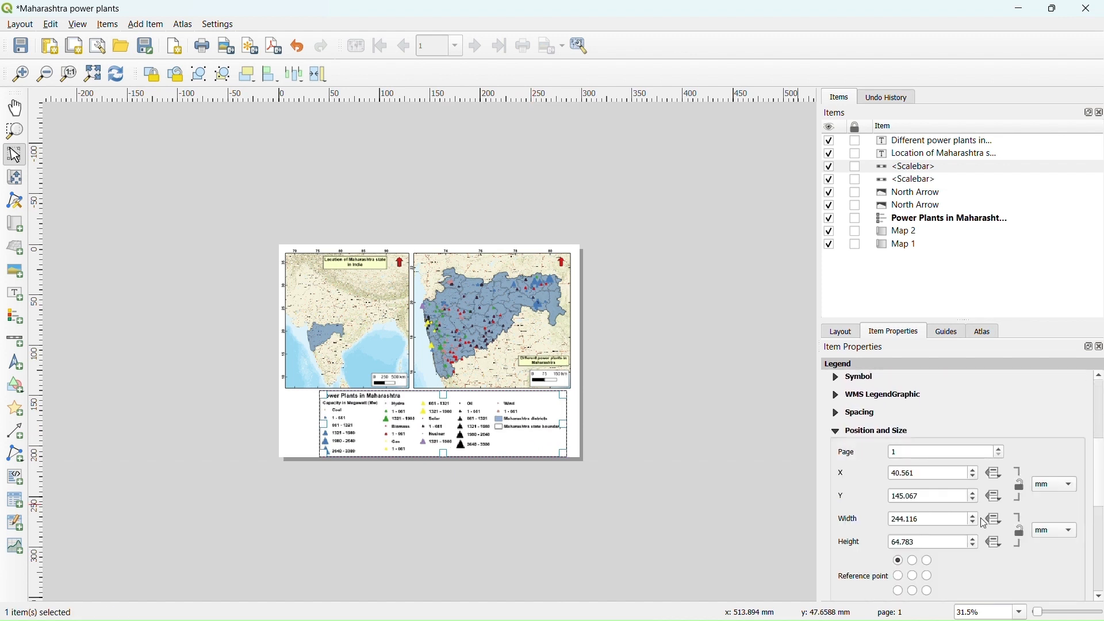
left_click(973, 523)
left_click(972, 523)
left_click(972, 546)
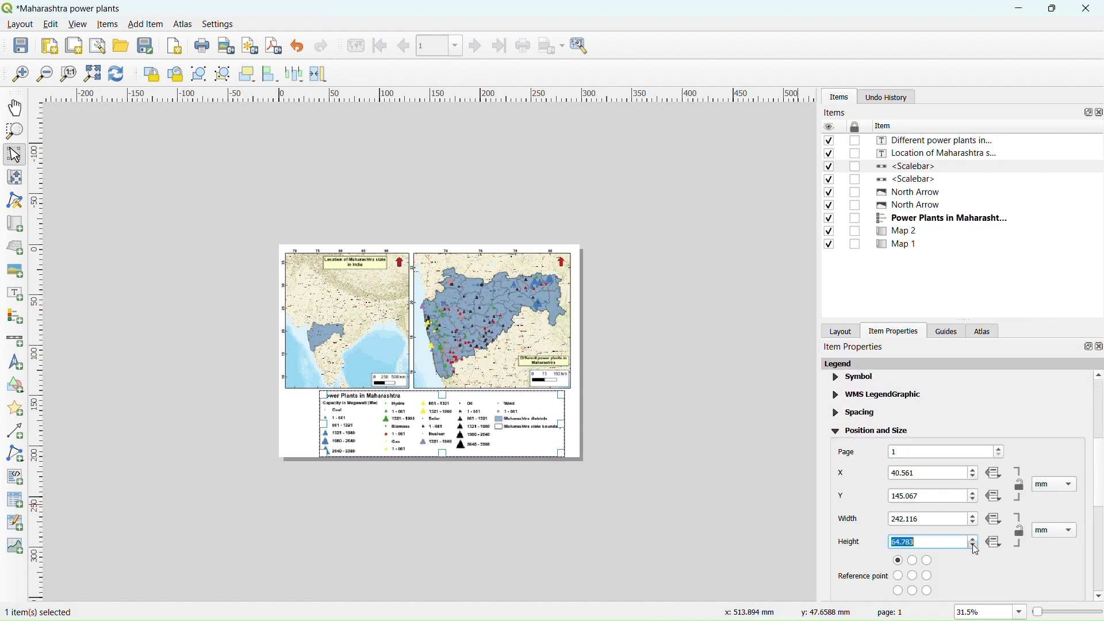
Reposition the legend so its right edge lines up with the detail map's right edge
left_click(782, 510)
scroll(434, 414, "up", 3)
left_click(354, 382)
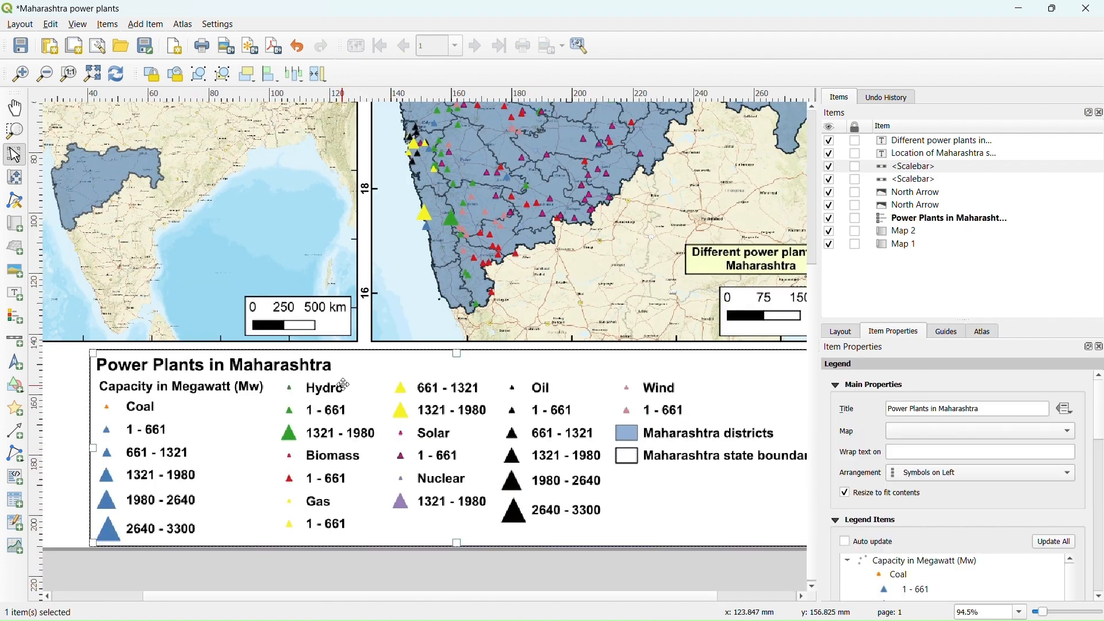
scroll(354, 382, "down", 3)
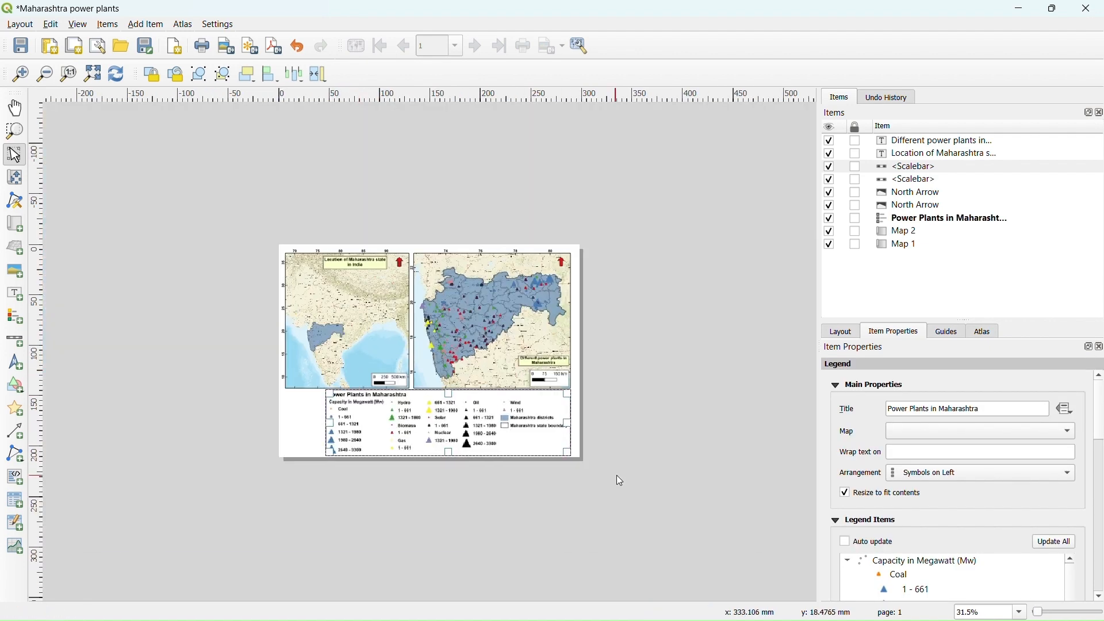
left_click(629, 333)
Move the "Different power plants in Maharashtra" label to the top of the detail map, beside its north arrow
scroll(629, 333, "up", 3)
left_click(637, 399)
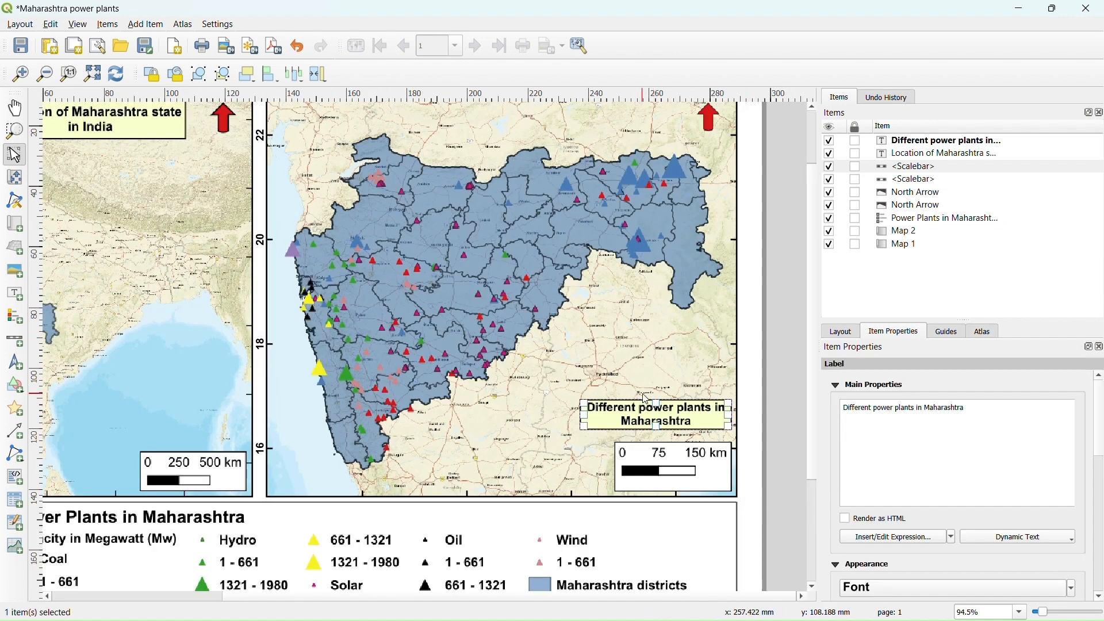
scroll(638, 399, "down", 3)
left_click_drag(547, 350, 536, 262)
scroll(661, 279, "up", 3)
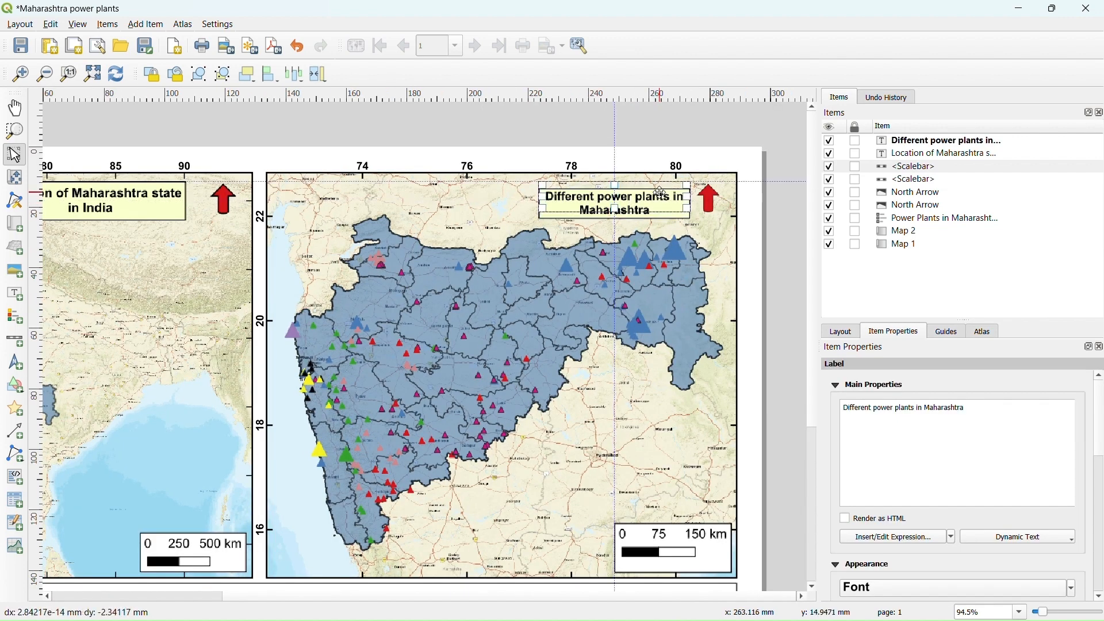
scroll(661, 191, "down", 3)
left_click(543, 221)
Export the layout as "Maharashtra power plants.pdf" in the Project (Power plants) folder with the default PDF options, and save the project
left_click(20, 24)
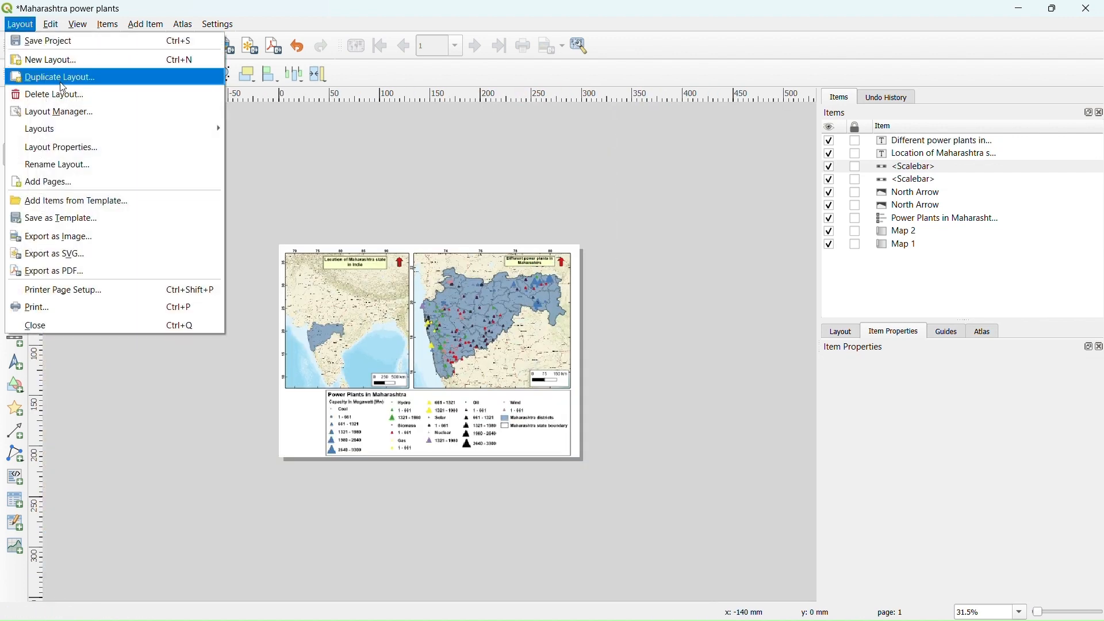
left_click(52, 271)
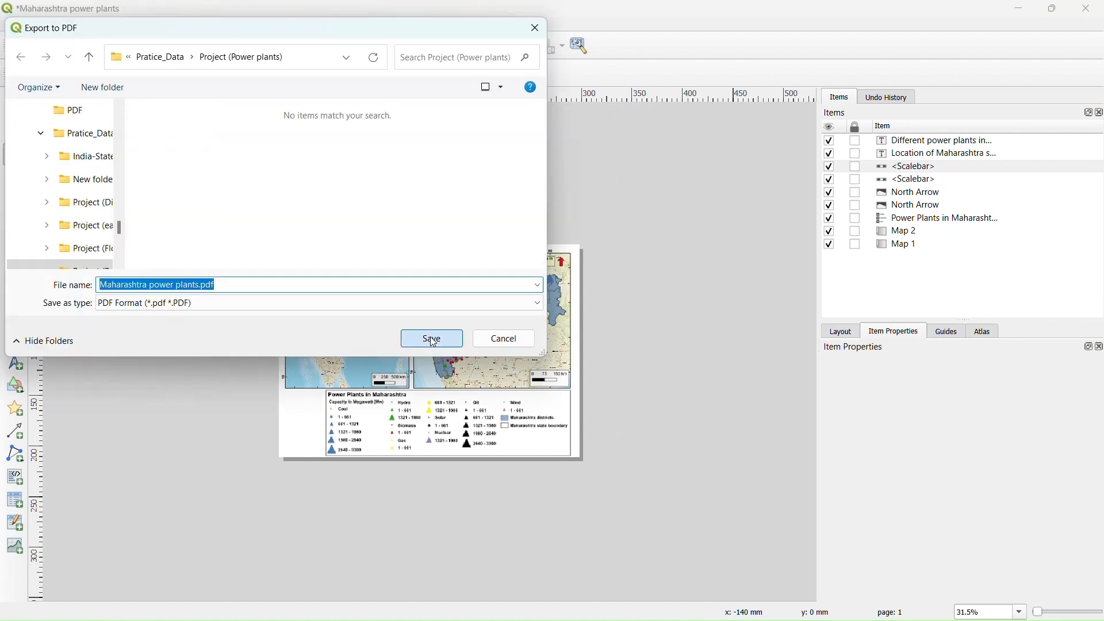
left_click(433, 340)
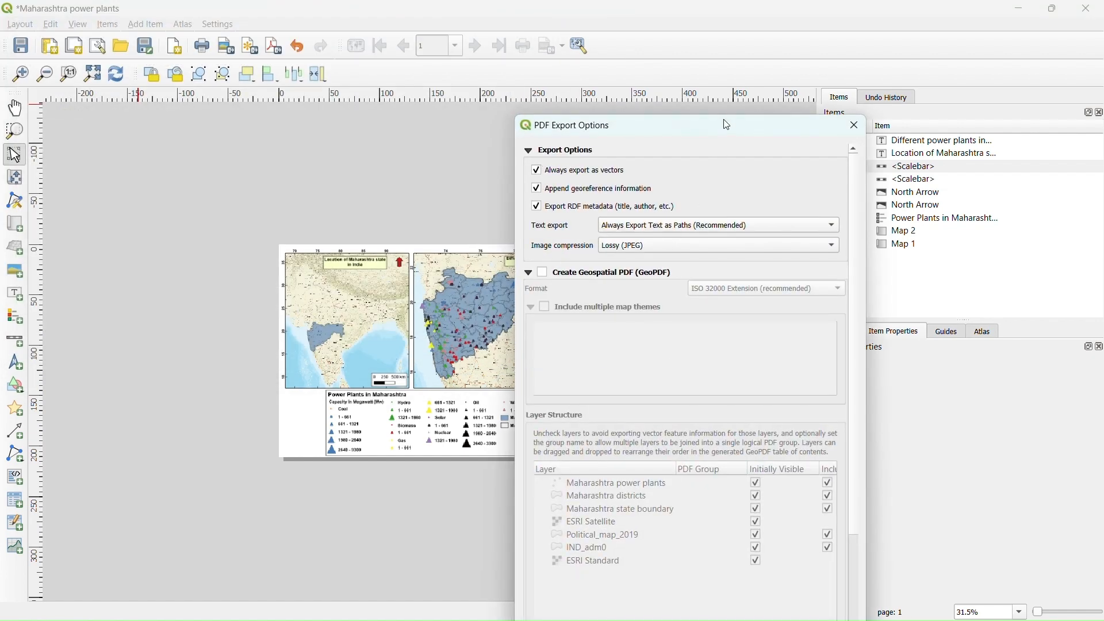
left_click(670, 552)
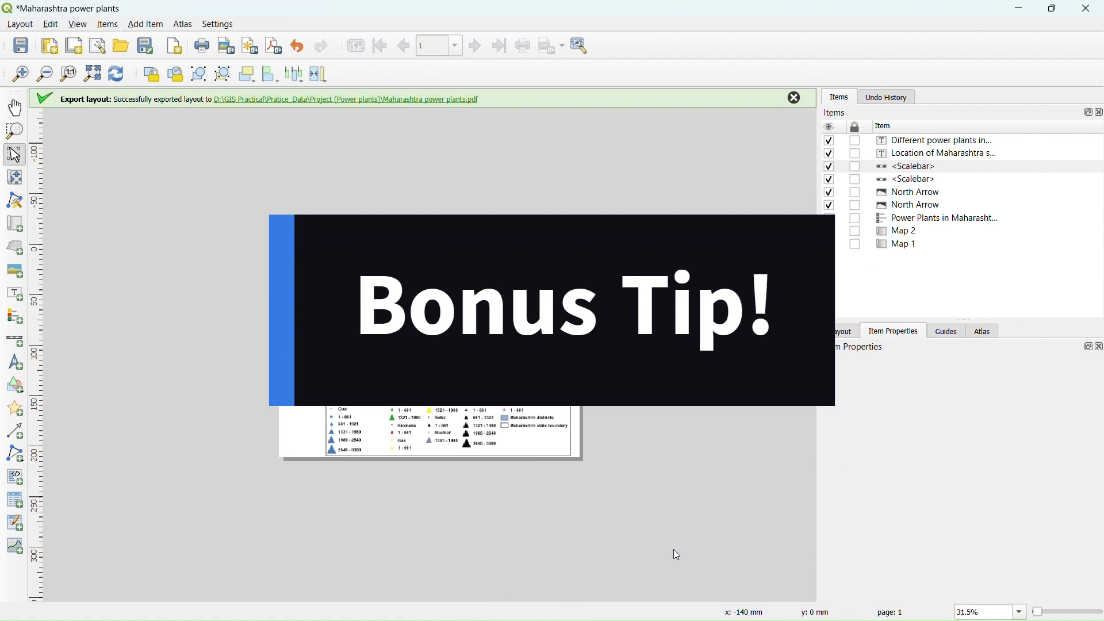
left_click(794, 98)
left_click(21, 45)
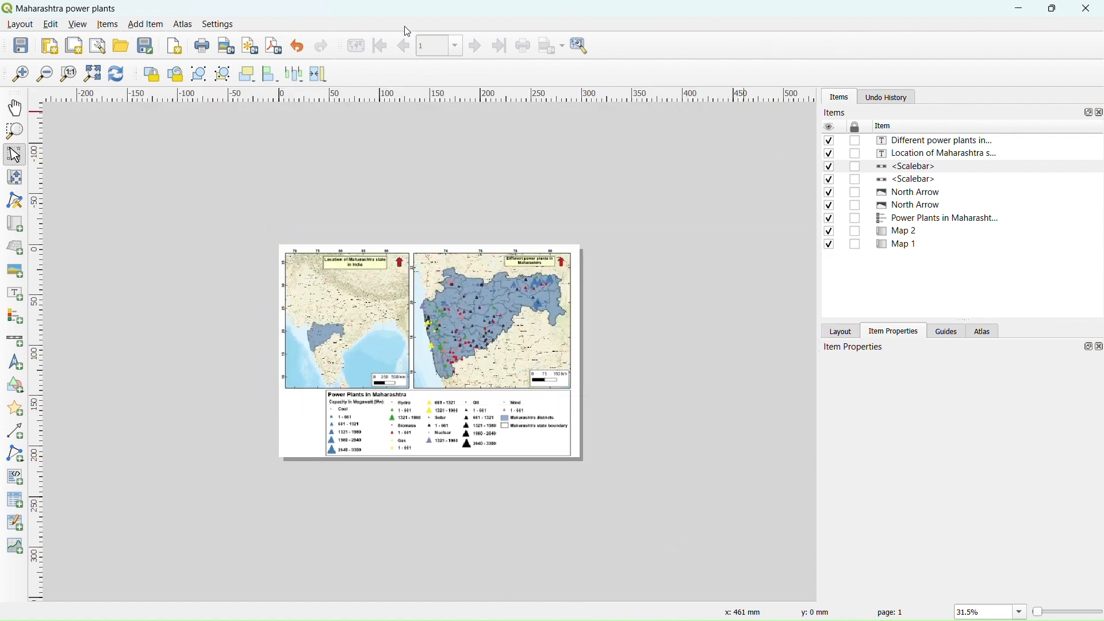
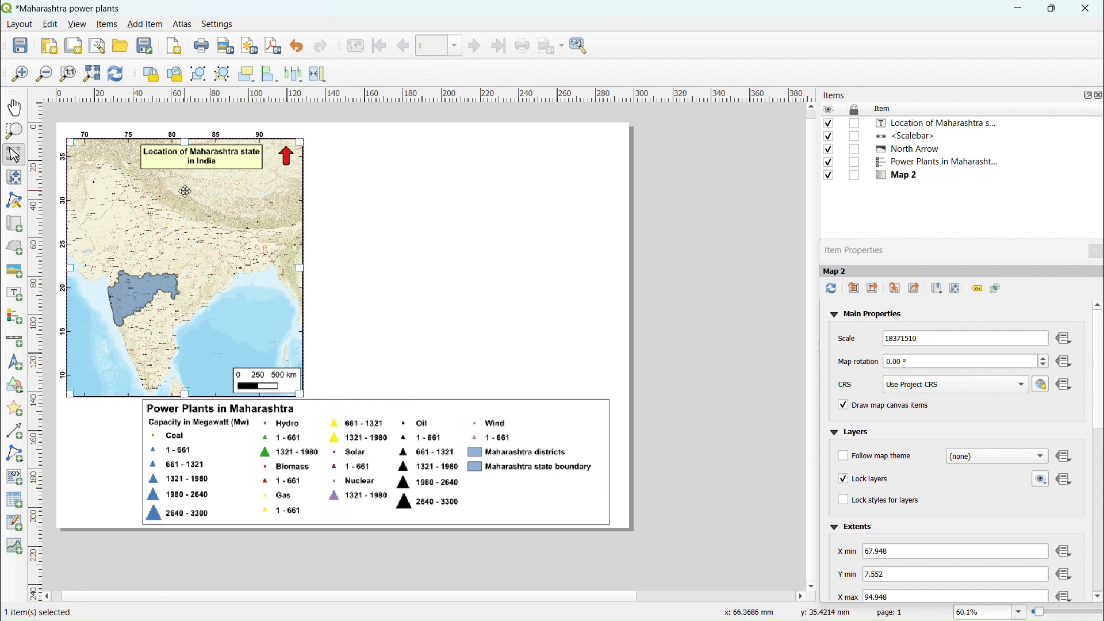
Copy the overview map, paste the copy onto the page and place it beside the original with top edges aligned
right_click(214, 202)
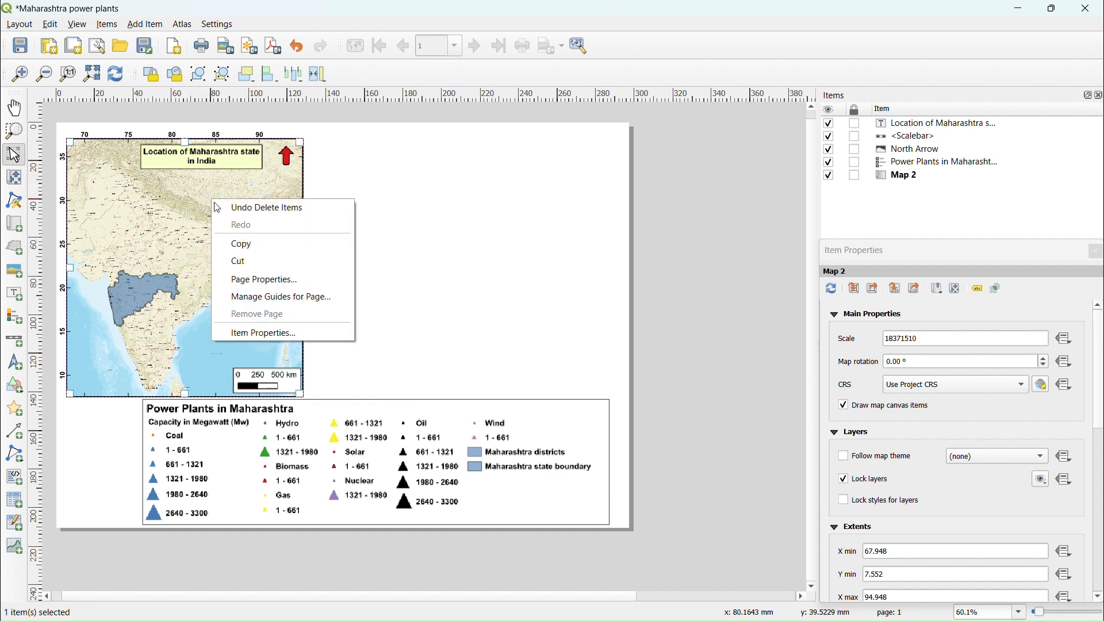
left_click(264, 248)
right_click(419, 222)
left_click(389, 211)
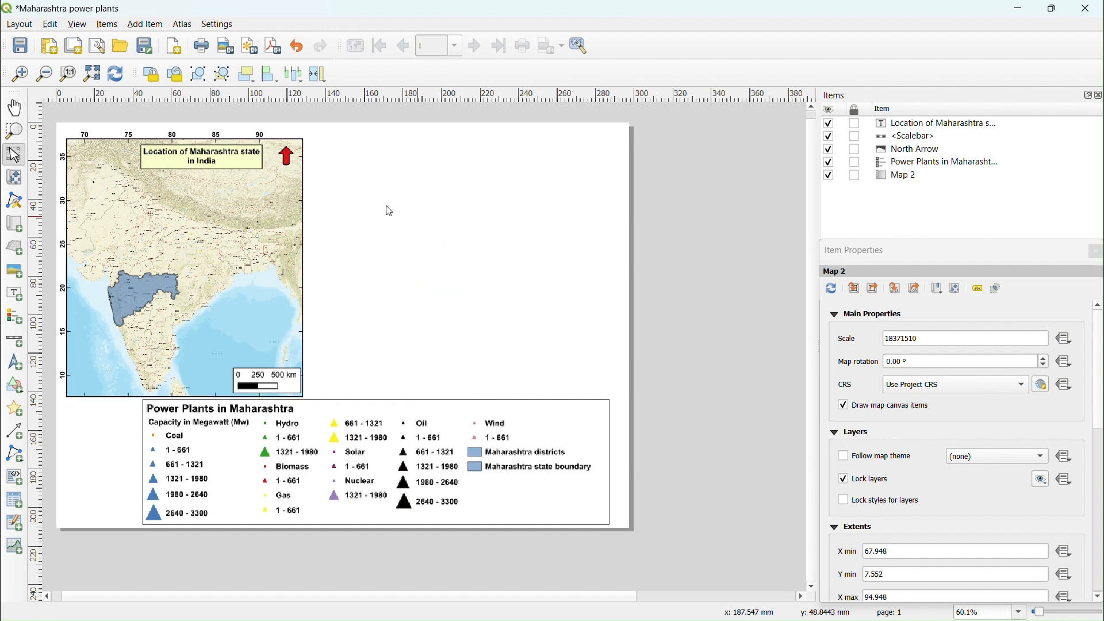
key("ctrl+v")
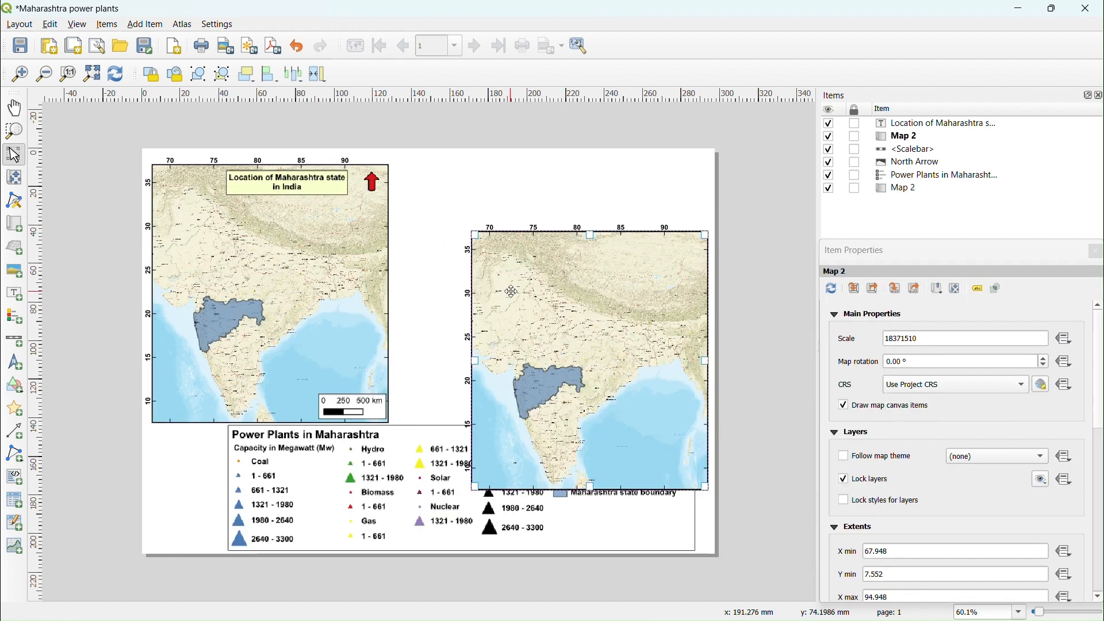
left_click_drag(592, 305, 520, 241)
Set the copied map's extents to X min 72, Y min 15, X max 81 and Y max 23
scroll(912, 560, "down", 1)
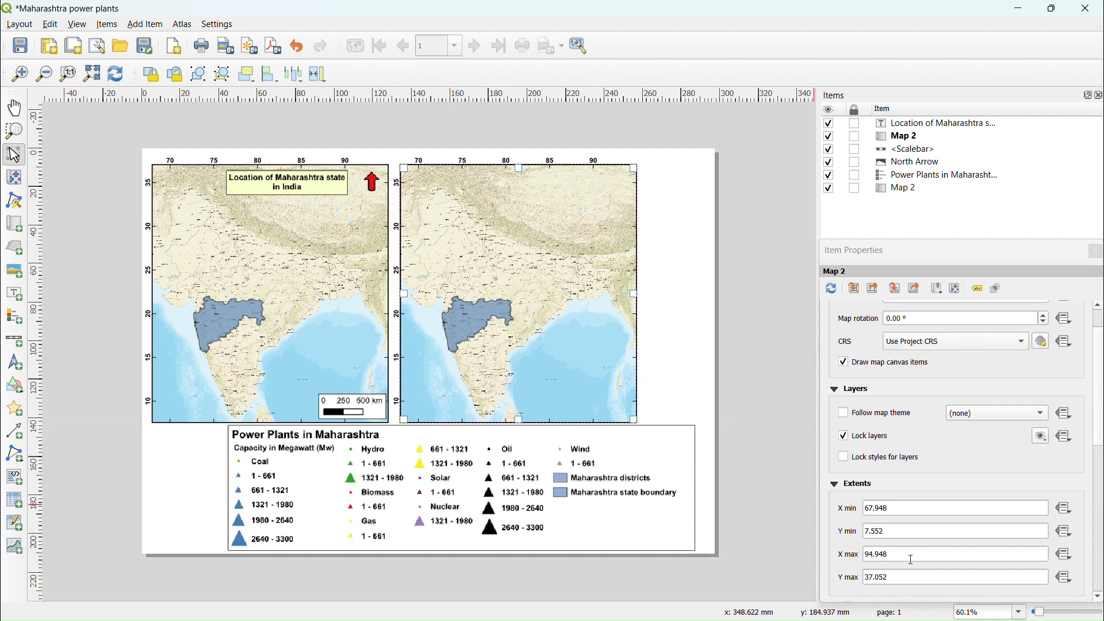
left_click_drag(903, 577, 858, 582)
type("23")
key("Return")
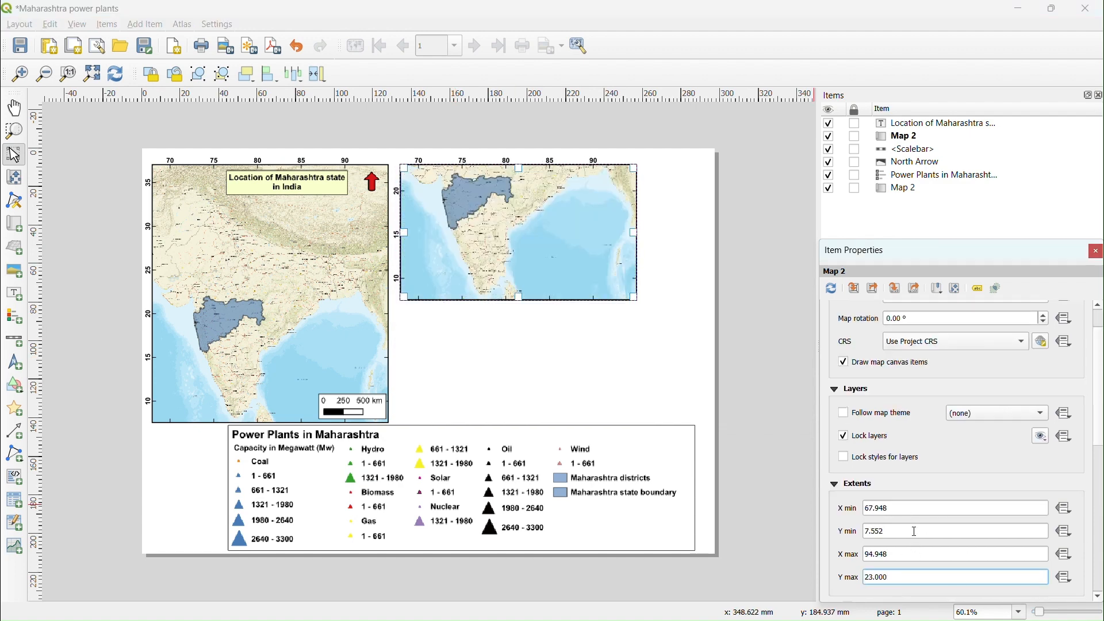
left_click_drag(918, 531, 815, 533)
type("15")
key("Return")
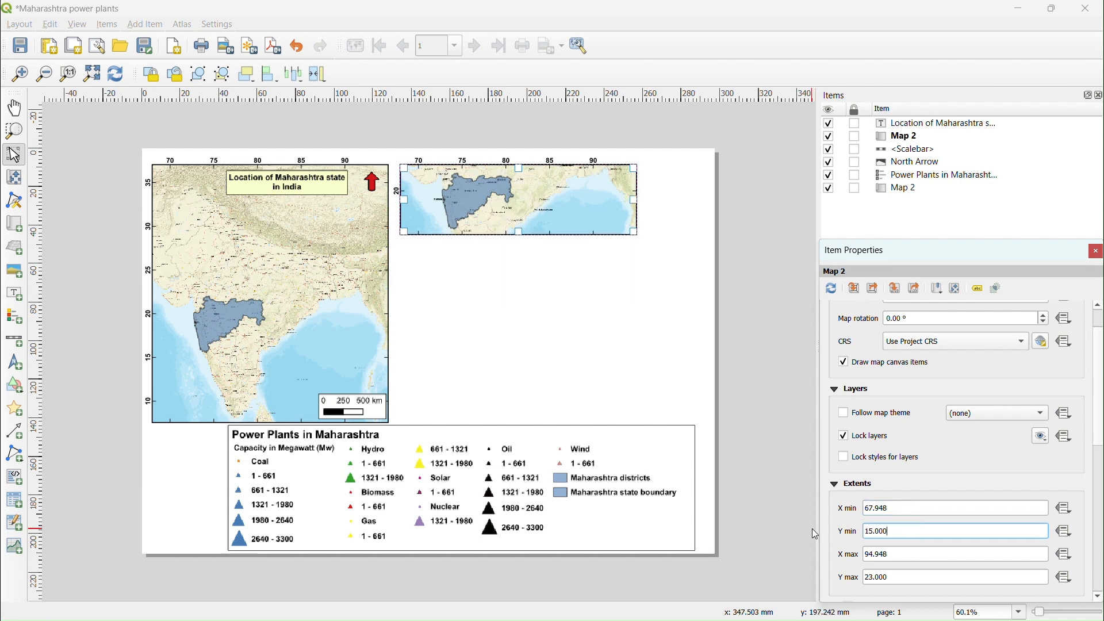
left_click_drag(897, 509, 863, 511)
type("42")
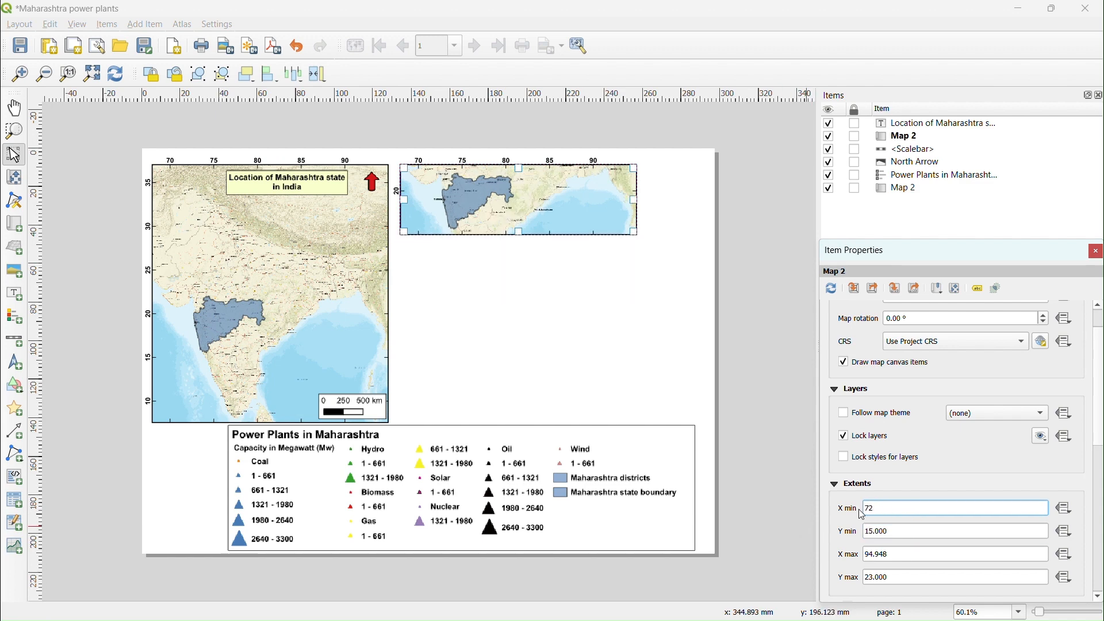
key("Return")
left_click_drag(903, 554, 842, 555)
type("81")
key("Return")
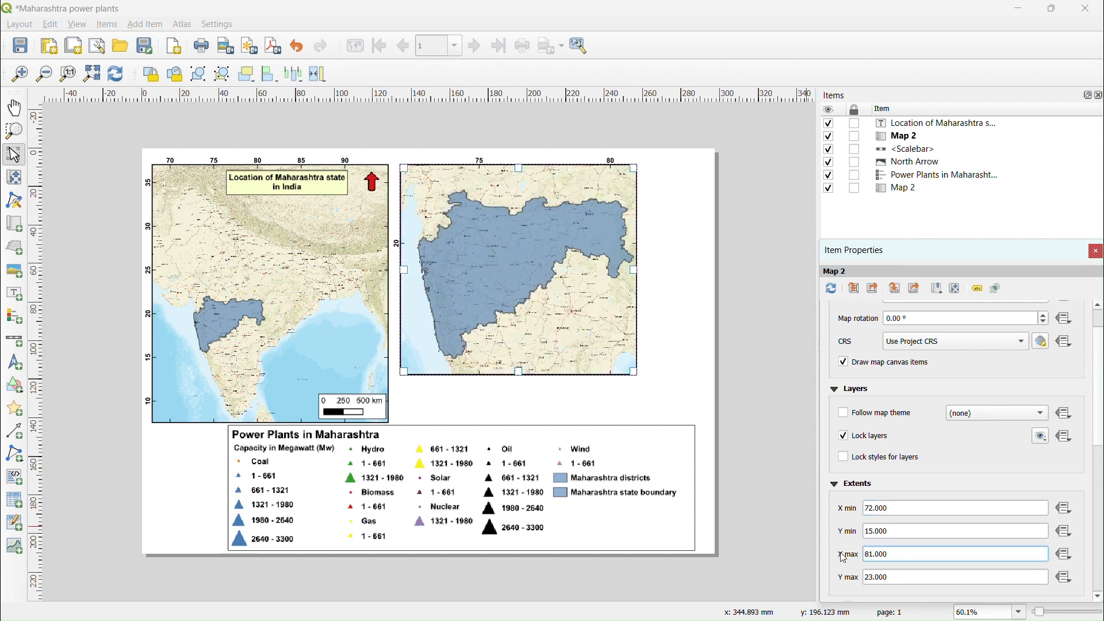
Move the detail map slightly closer to the overview map and enlarge it to about 148 by 134 mm, matching the overview's bottom edge
left_click_drag(505, 287, 503, 287)
left_click(368, 313)
left_click(406, 320)
left_click_drag(636, 375, 683, 420)
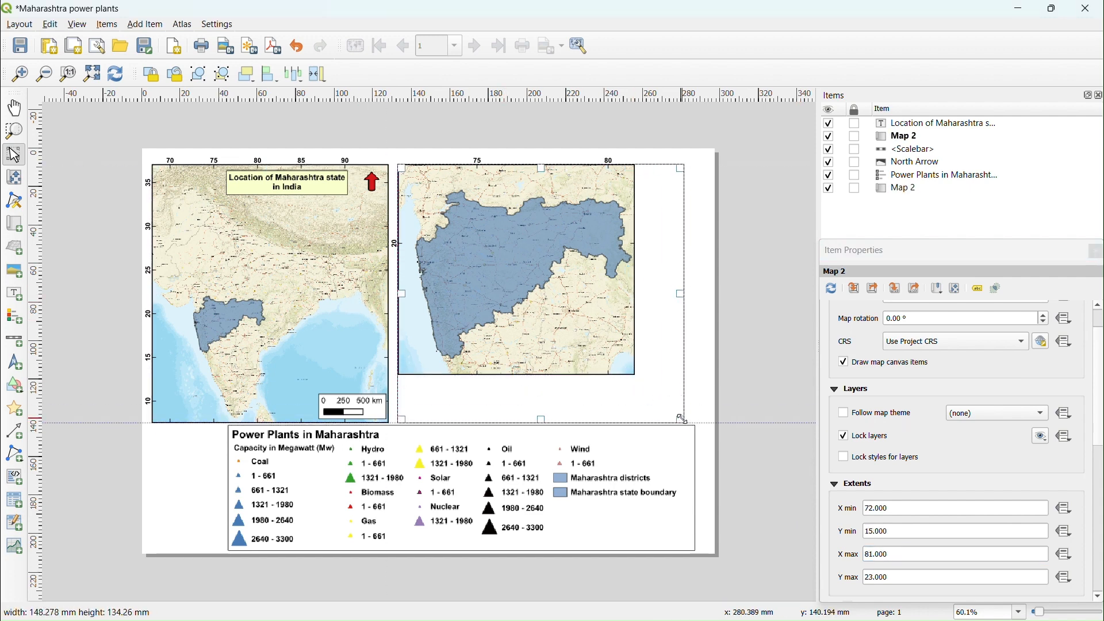
Duplicate the overview map's north arrow and place the copy in the detail map's upper-right corner
left_click(353, 410)
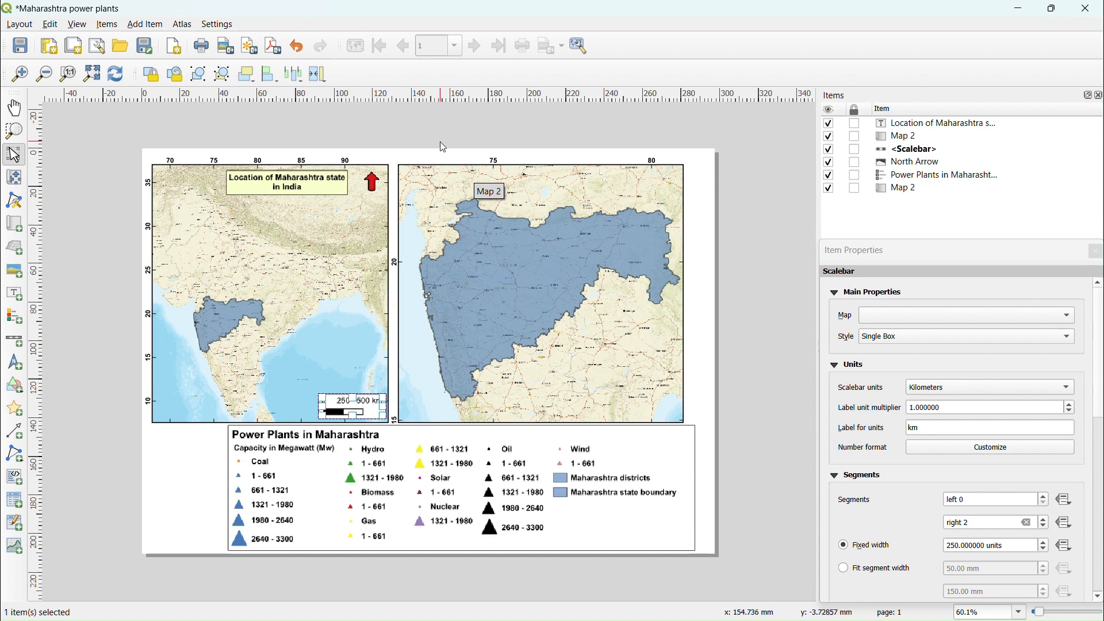
left_click(373, 183)
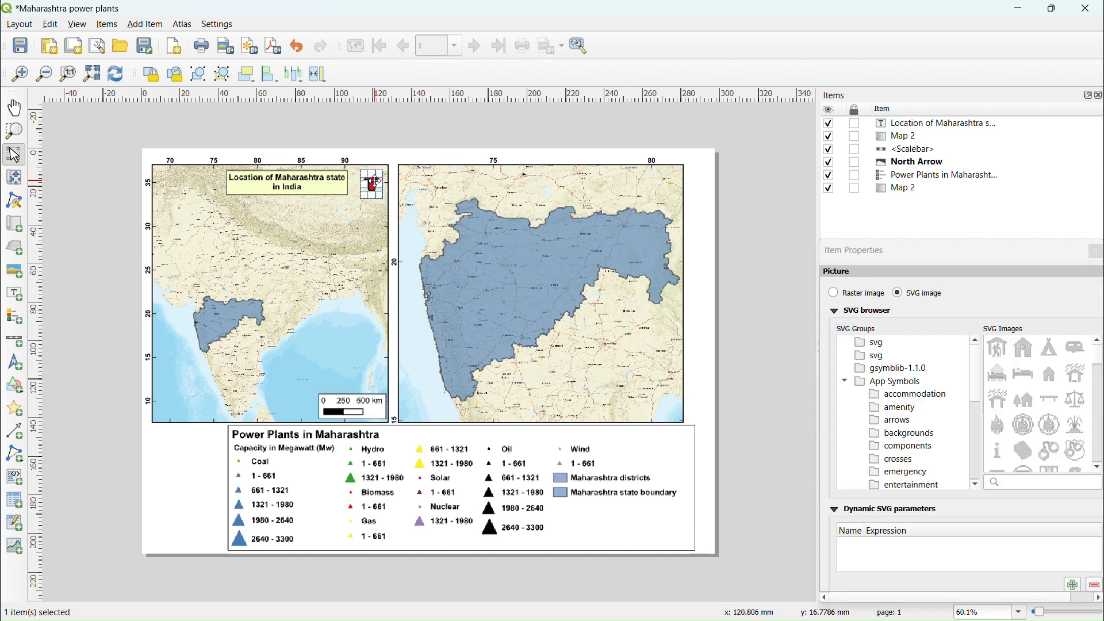
key("ctrl+d")
left_click_drag(387, 195, 667, 184)
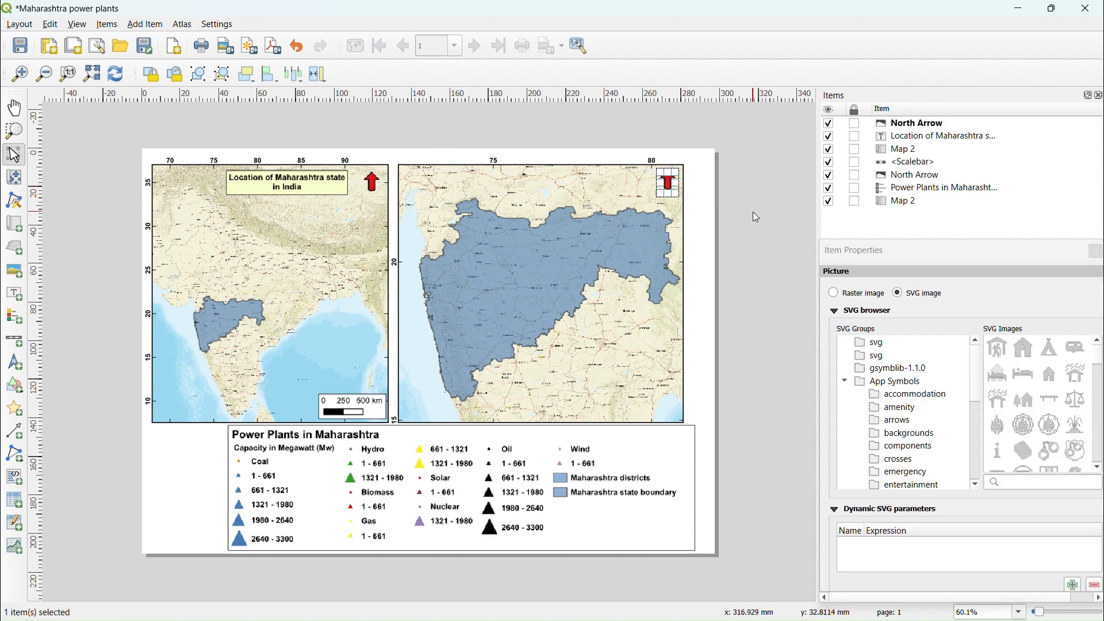
Copy the "Location of Maharashtra state in India" label and place the copy beside the detail map's north arrow
left_click(753, 214)
left_click(335, 186)
key("ctrl+c")
key("ctrl+v")
left_click_drag(381, 212, 560, 196)
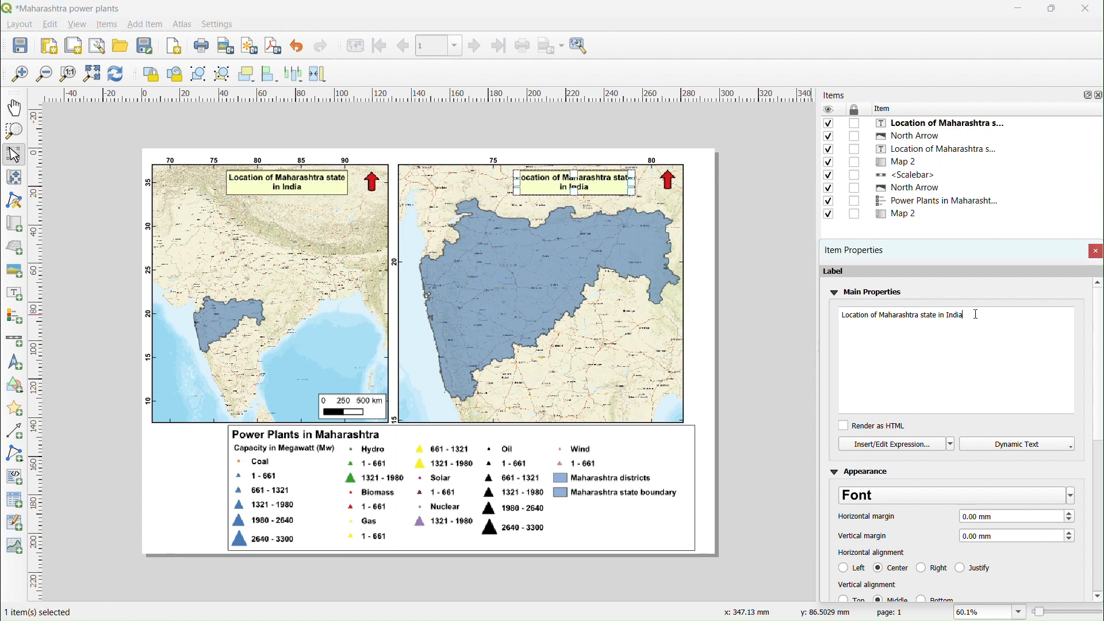
Change the copied label's text to "Power Plants in Maharashtra"
left_click_drag(981, 314, 811, 316)
key("BackSpace")
type("P")
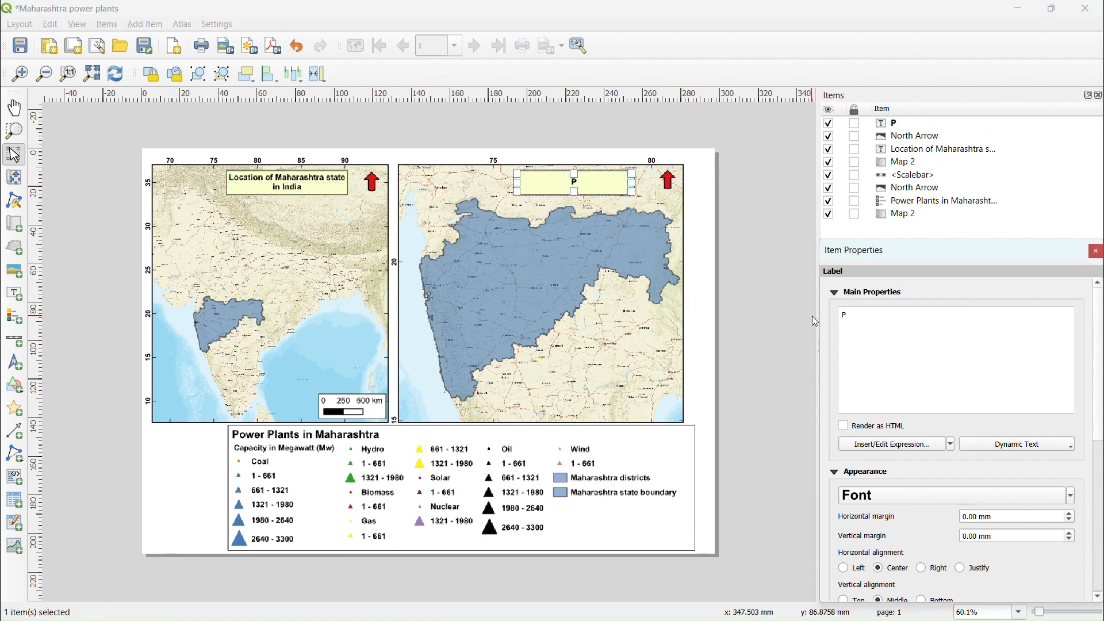
type("ower Plants in Maharshtra")
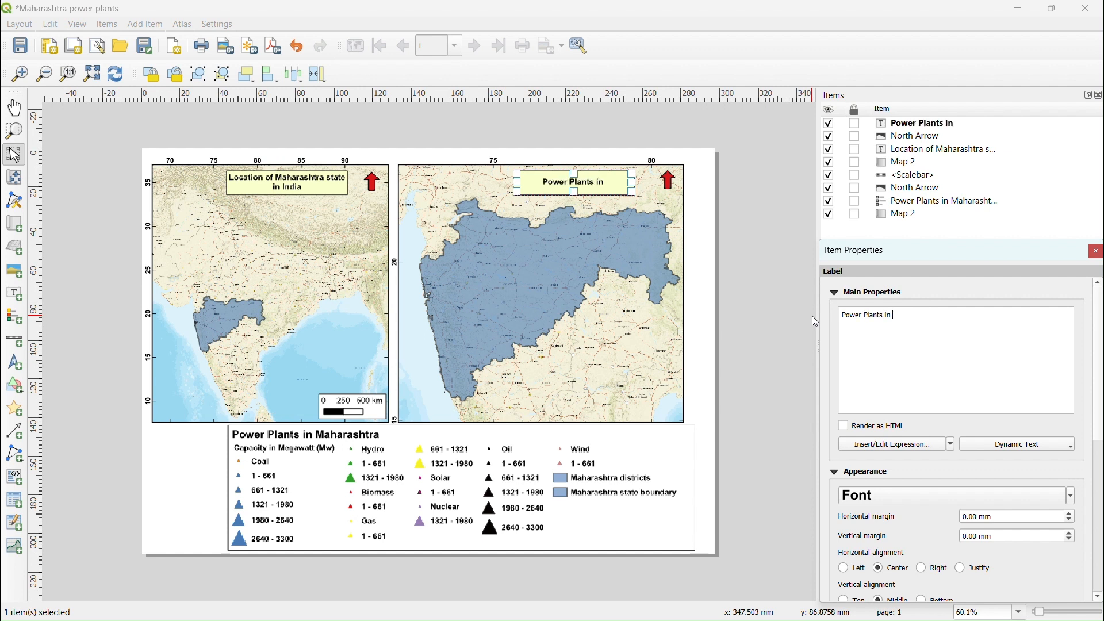
left_click(912, 316)
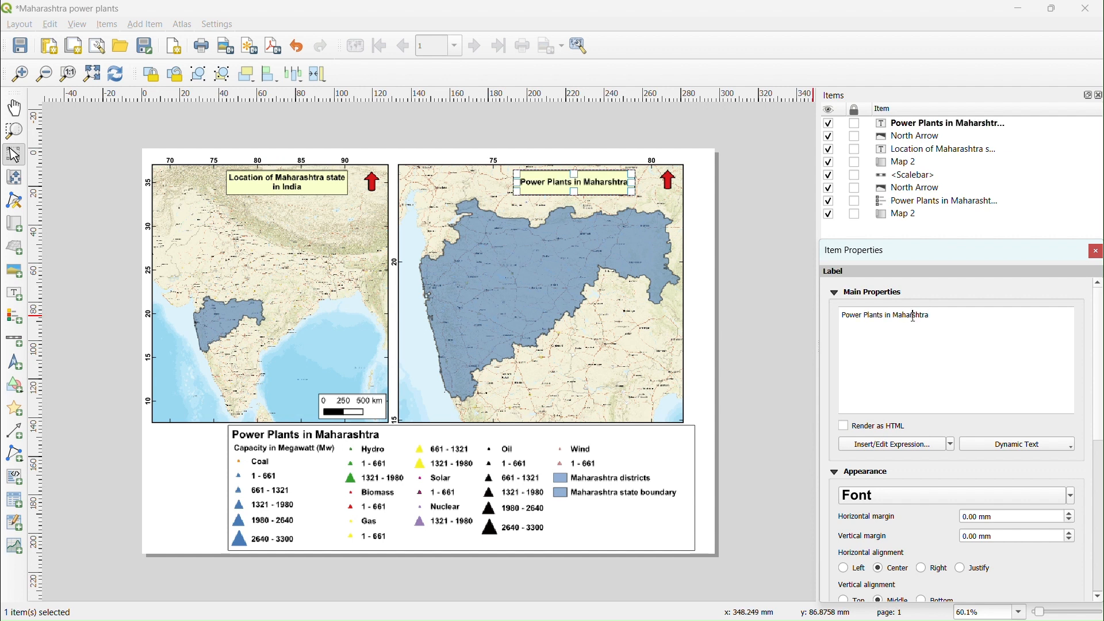
type("a")
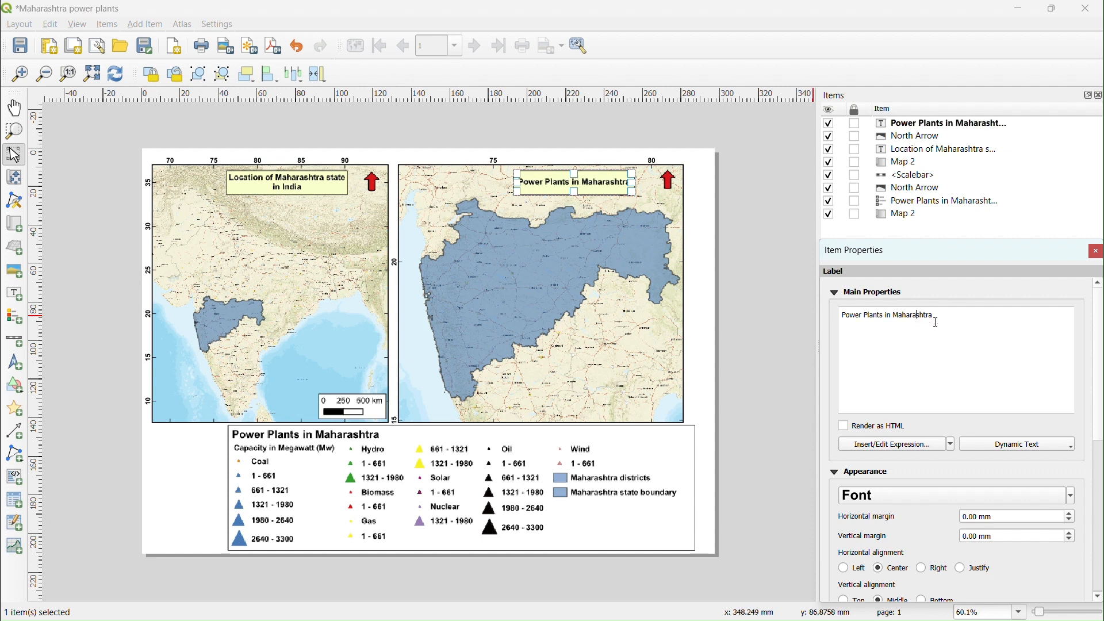
Add a scale bar for the detail map near its lower-right corner
left_click(504, 280)
left_click(144, 25)
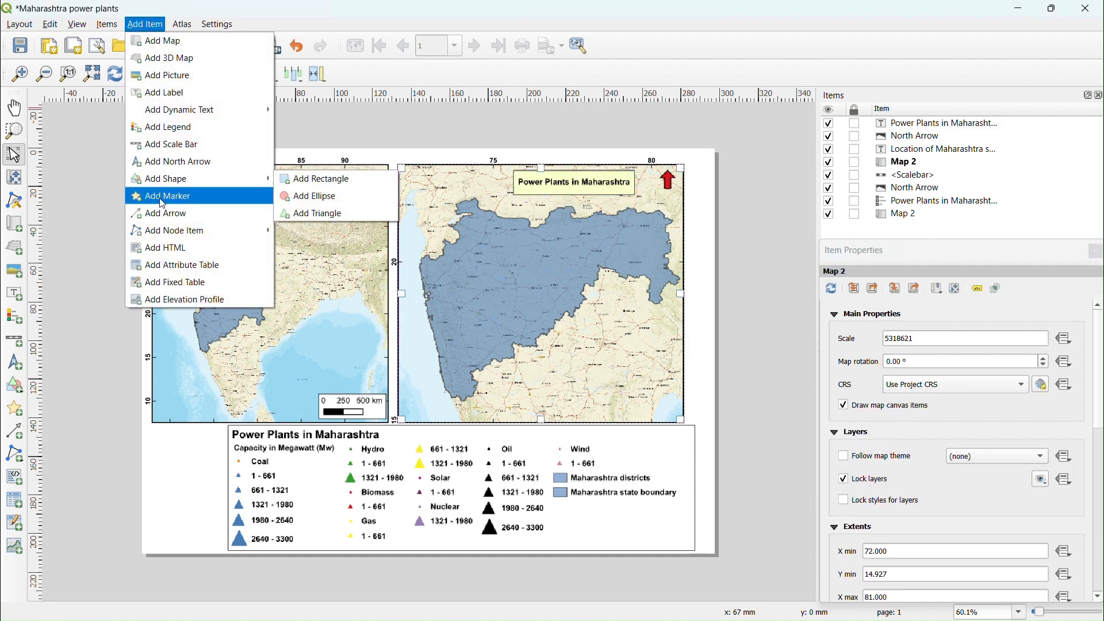
left_click(173, 143)
left_click_drag(619, 380, 683, 413)
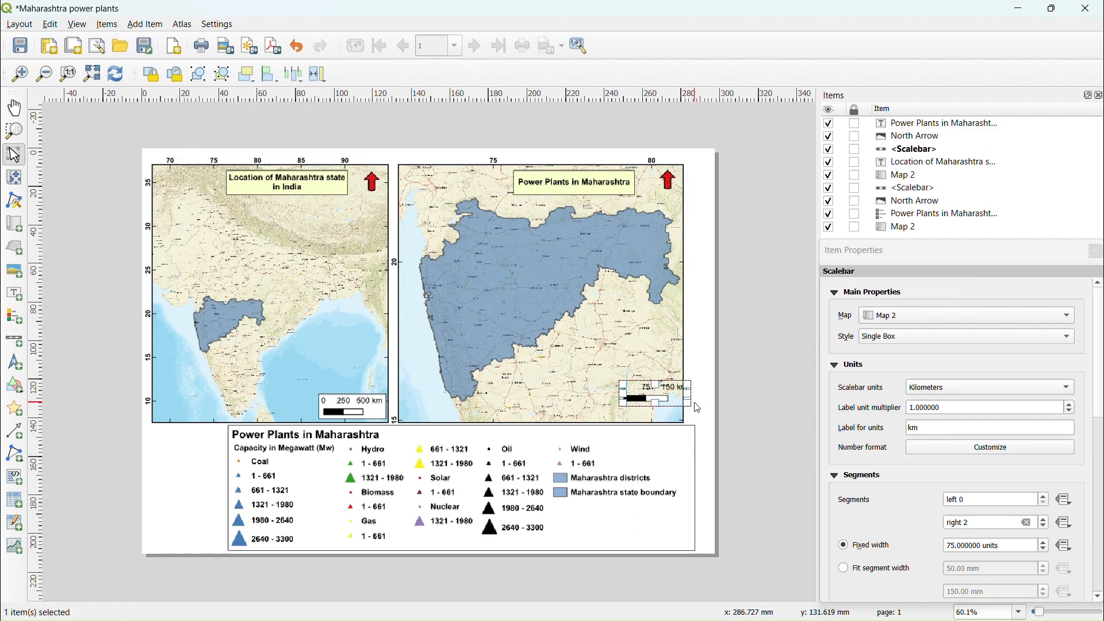
Copy the frame color from the overview map's scale bar
left_click(348, 405)
scroll(857, 337, "down", 10)
left_click(834, 312)
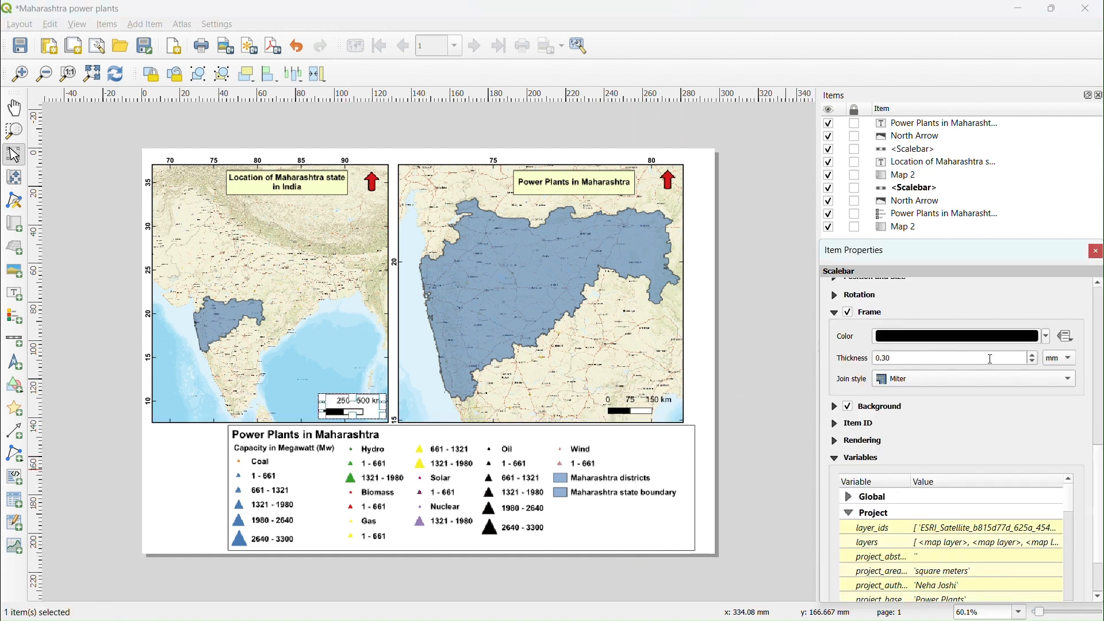
left_click(1047, 338)
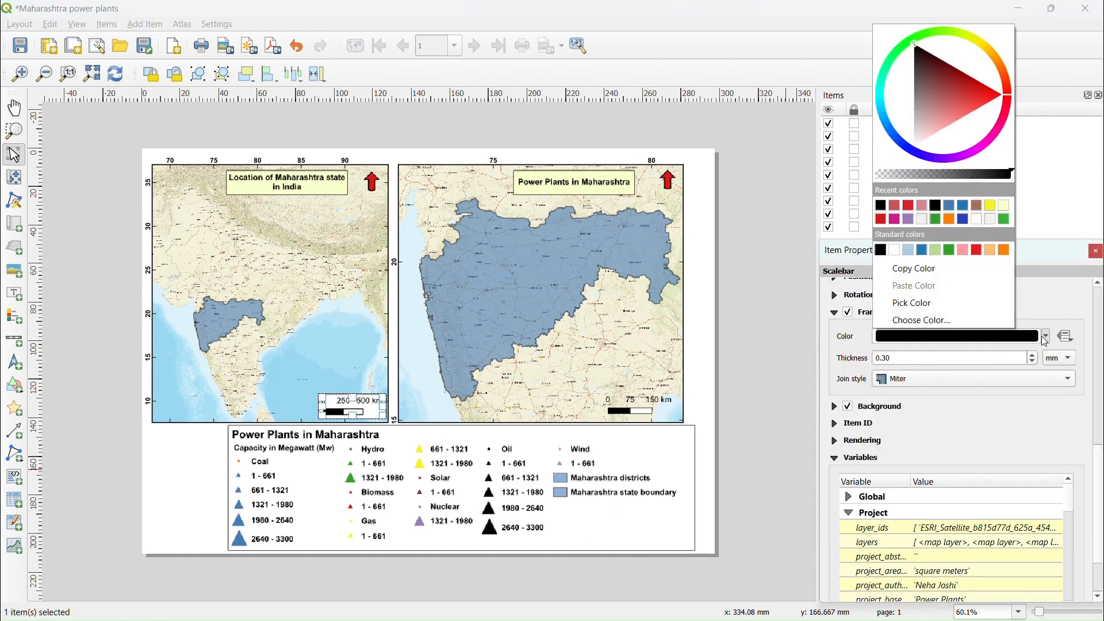
left_click(959, 269)
Give the detail map's scale bar a frame in the copied black color and a background, and fit it into the map's lower-right corner
left_click(656, 400)
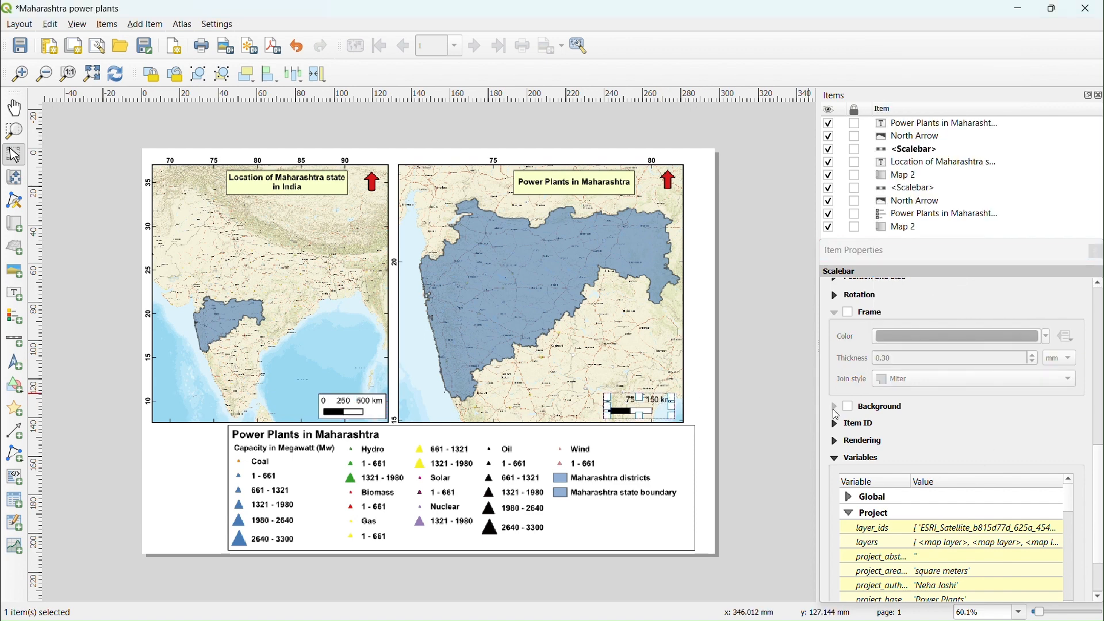
left_click(849, 313)
left_click(1048, 338)
left_click(945, 287)
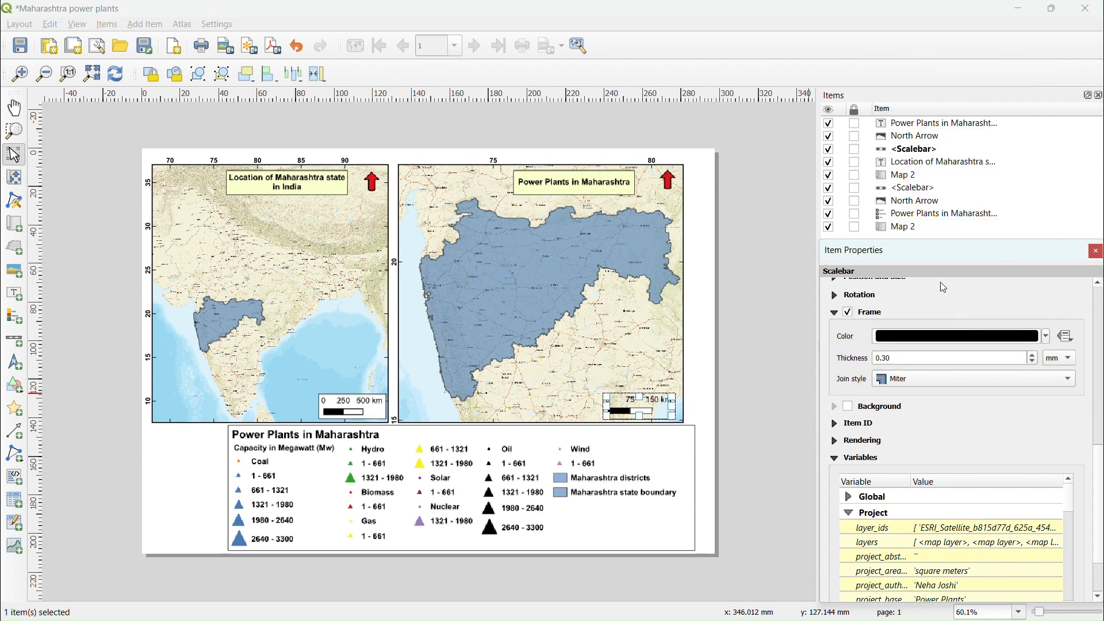
left_click(853, 409)
left_click(646, 404)
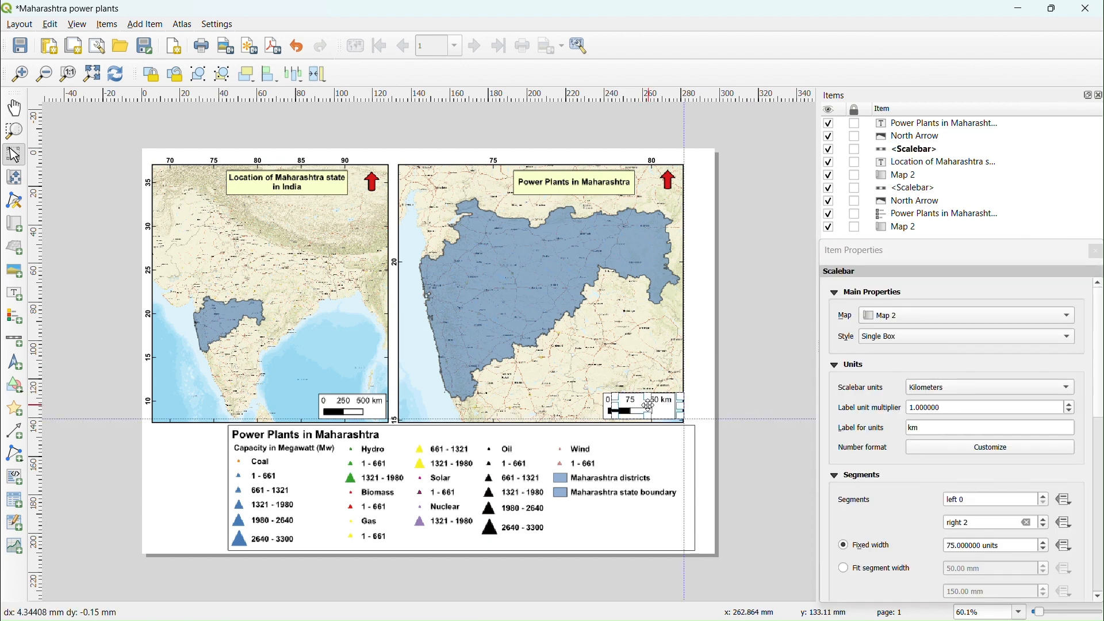
Lock the layer styles of the overview map
left_click(543, 267)
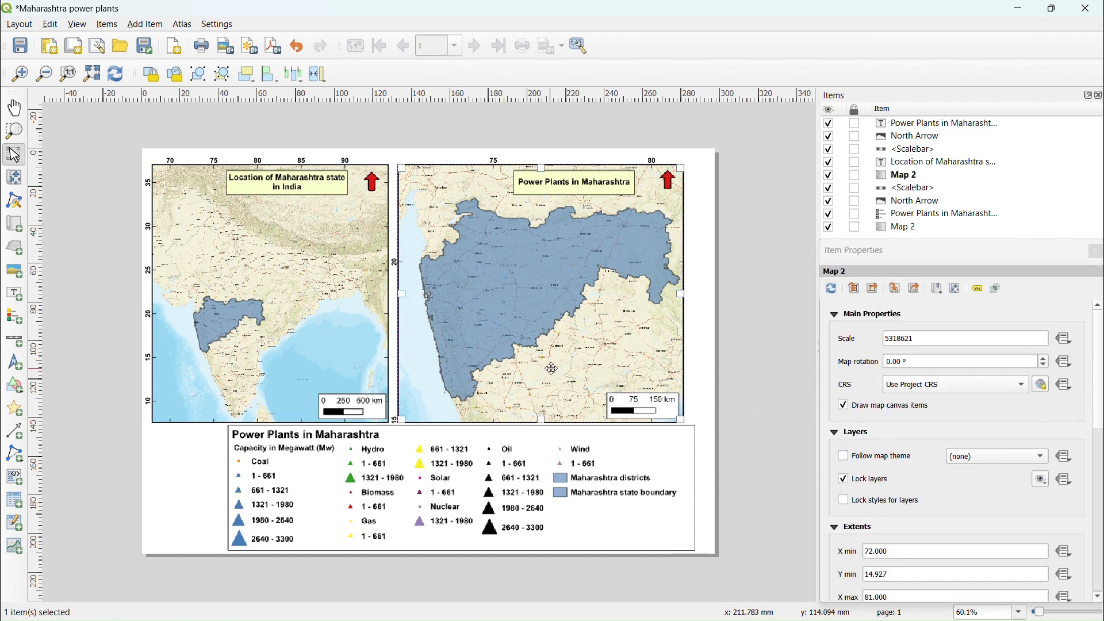
left_click(302, 255)
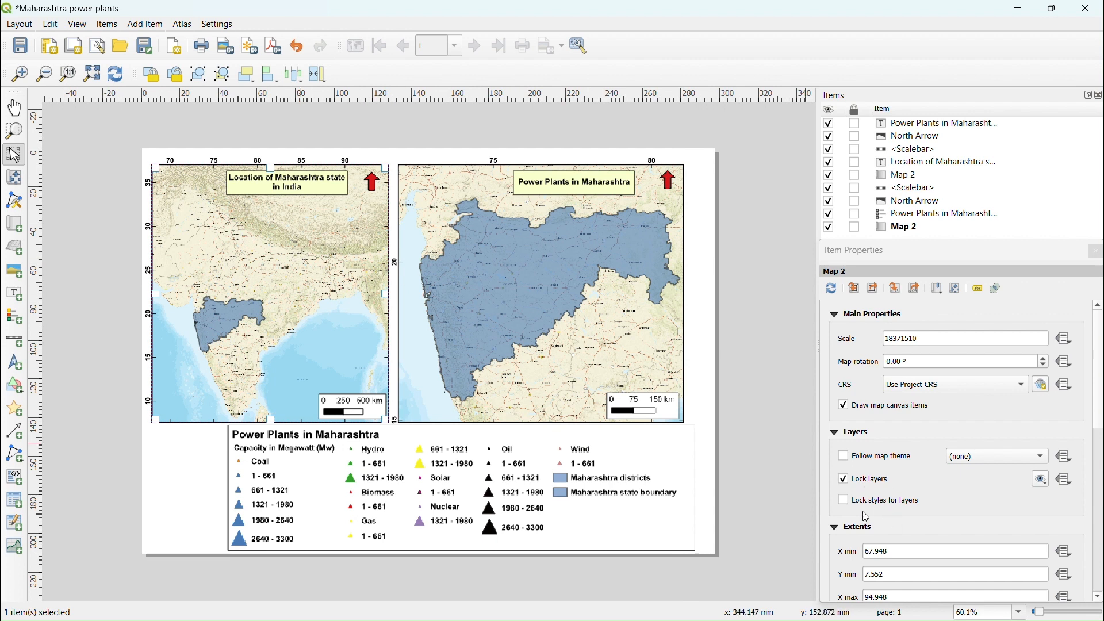
left_click(841, 498)
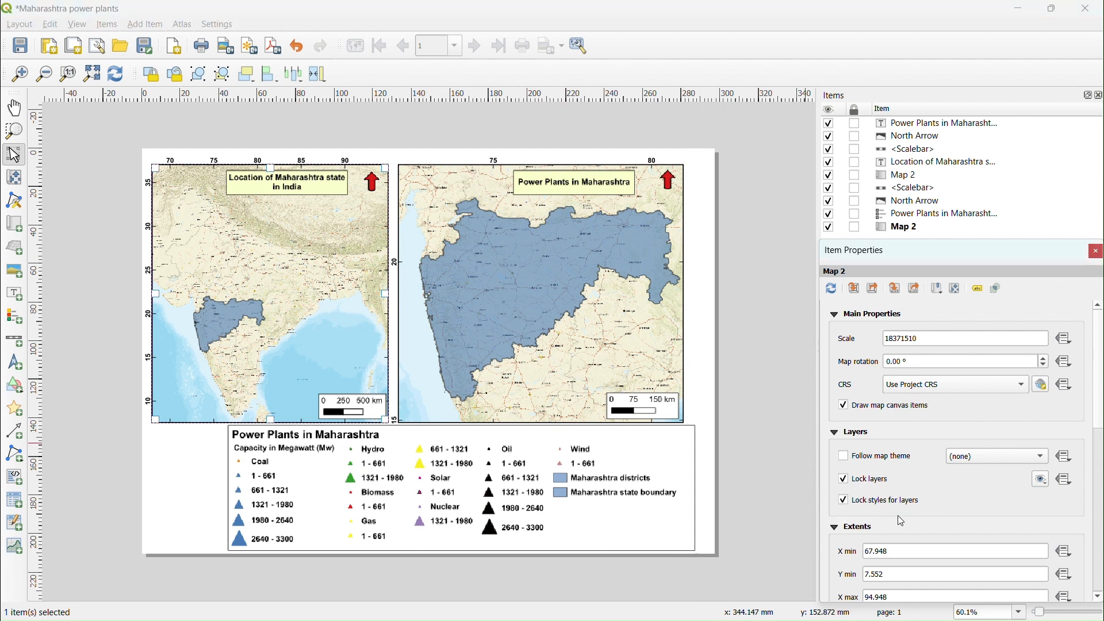
Switch to the main QGIS window and show the Maharashtra districts and Maharashtra power plants layers
left_click(1019, 8)
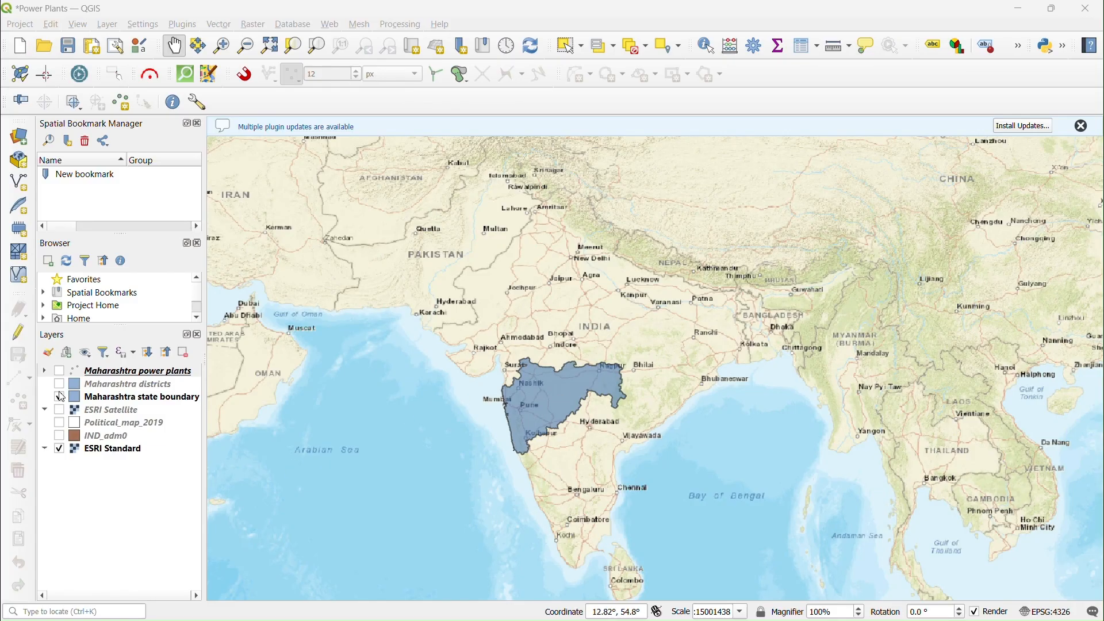
left_click(59, 384)
left_click(60, 372)
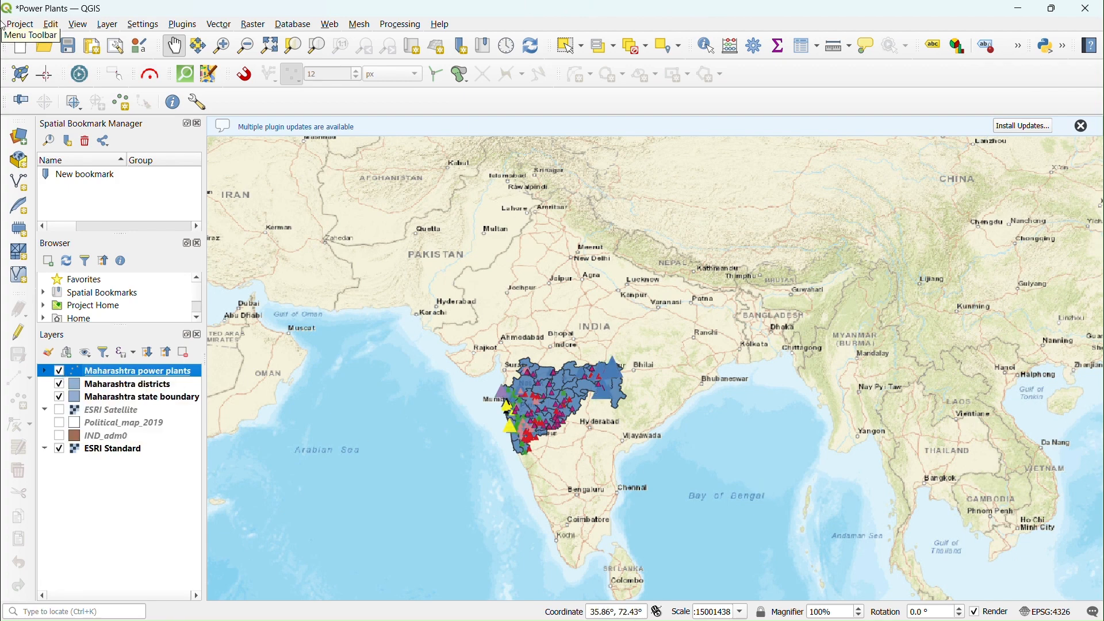
Return to the Maharashtra power plants layout and unlock the layers of the detail map
left_click(21, 24)
mouse_move(64, 322)
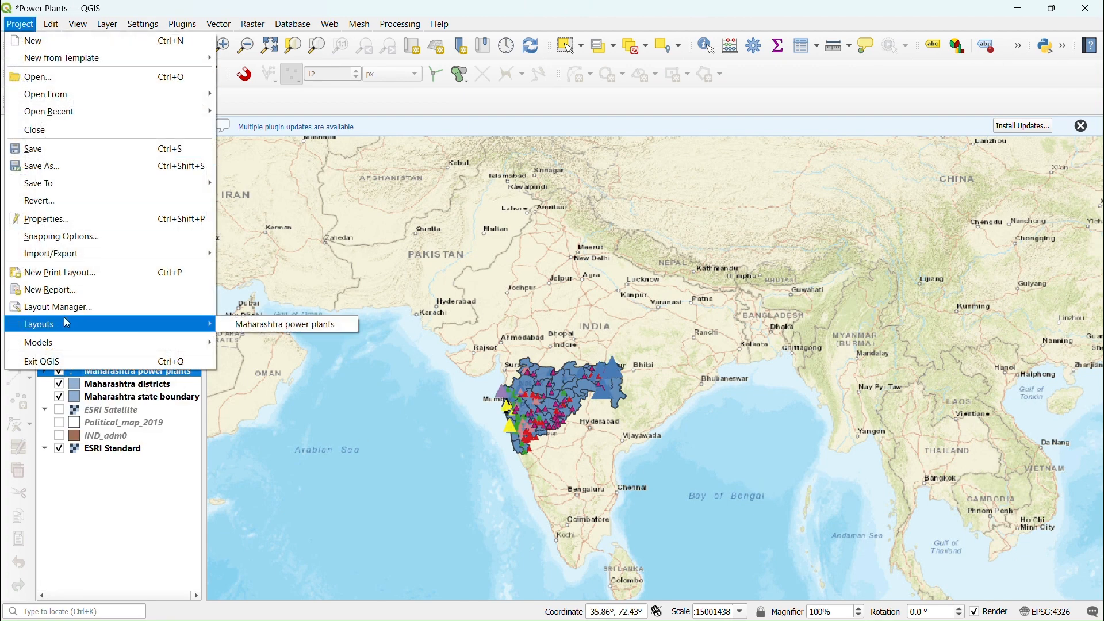
left_click(289, 319)
left_click(532, 296)
scroll(531, 296, "up", 2)
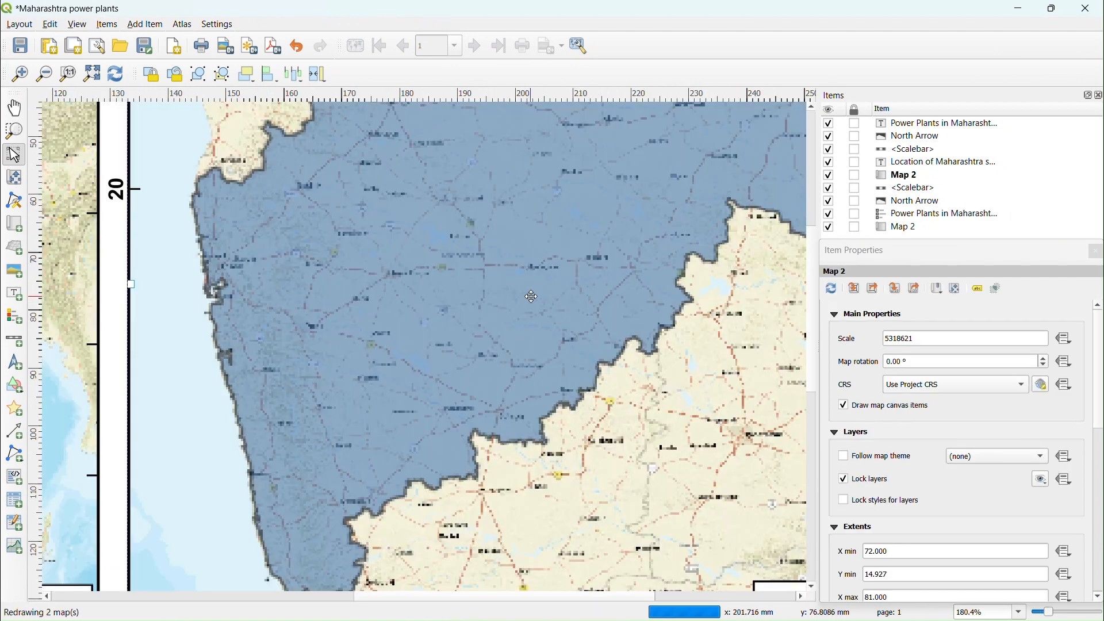
scroll(532, 296, "down", 2)
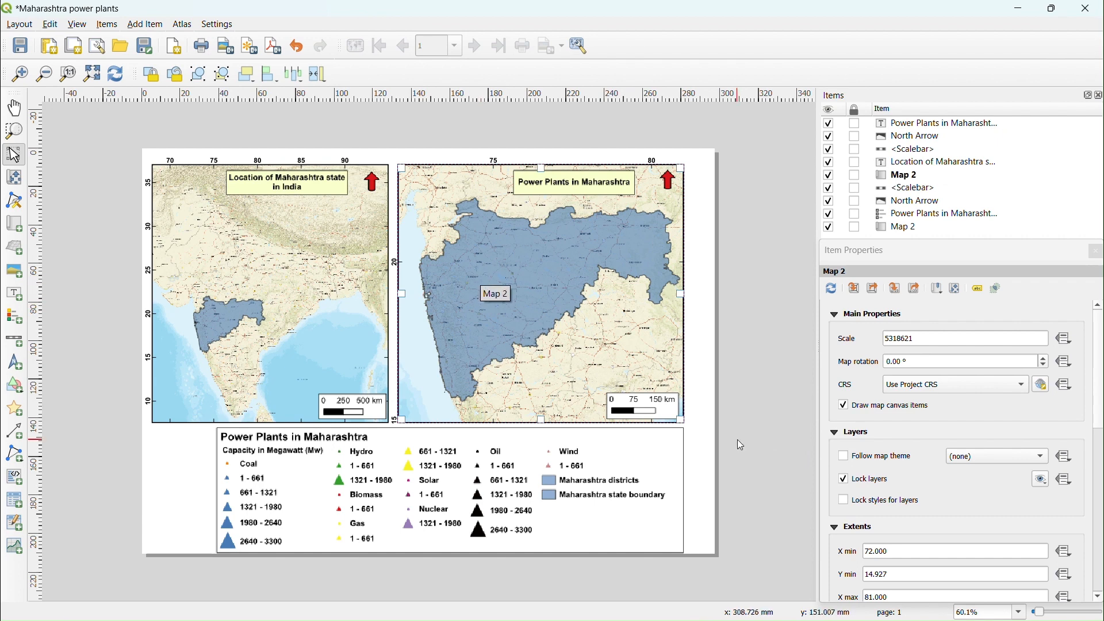
left_click(846, 481)
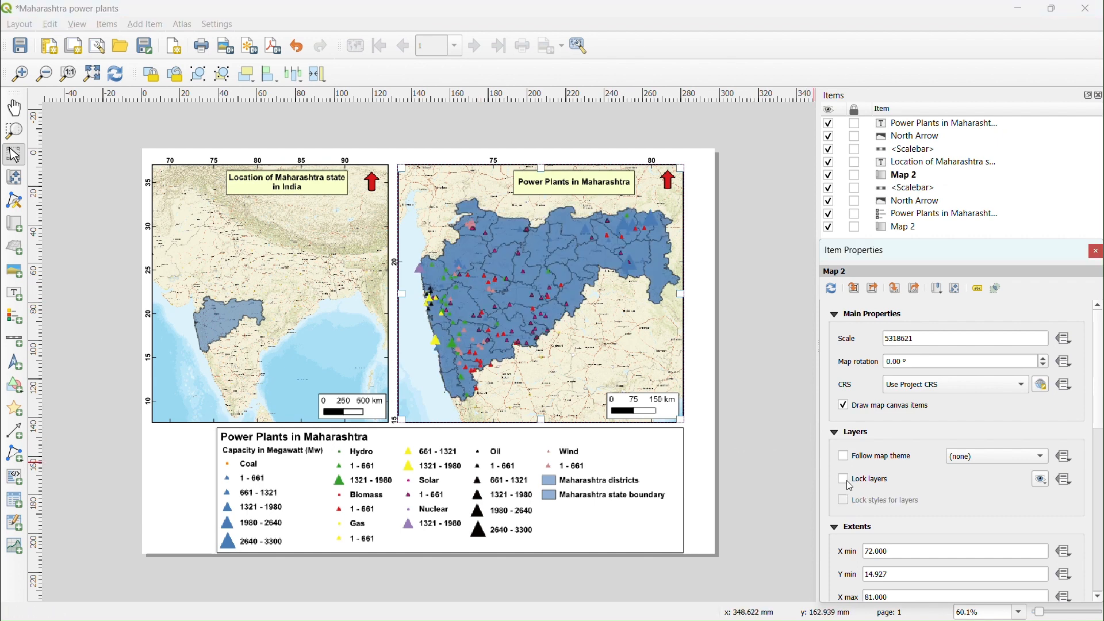
Inspect the plant symbols on the detail map and go through its properties toward the Grid section
scroll(625, 336, "up", 2)
scroll(625, 335, "down", 2)
left_click_drag(600, 331, 596, 331)
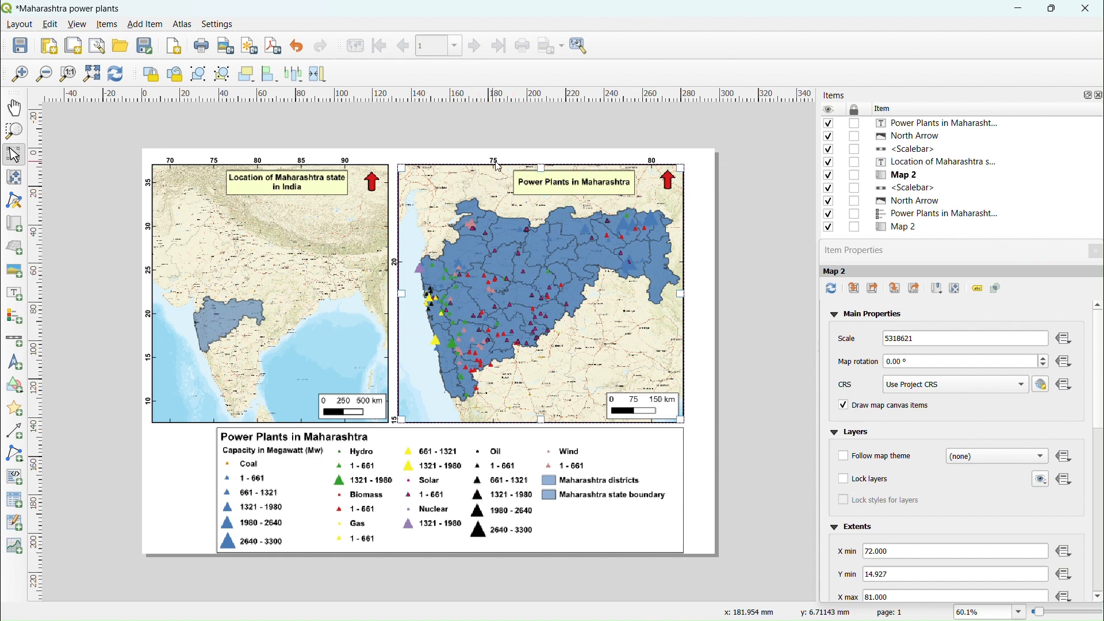
scroll(935, 487, "down", 5)
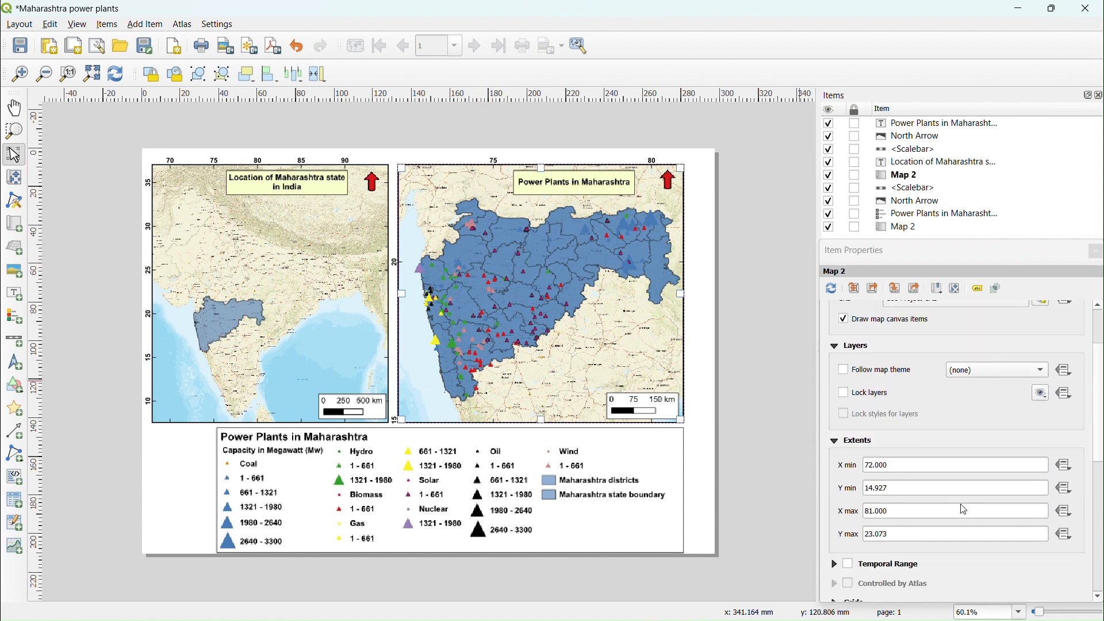